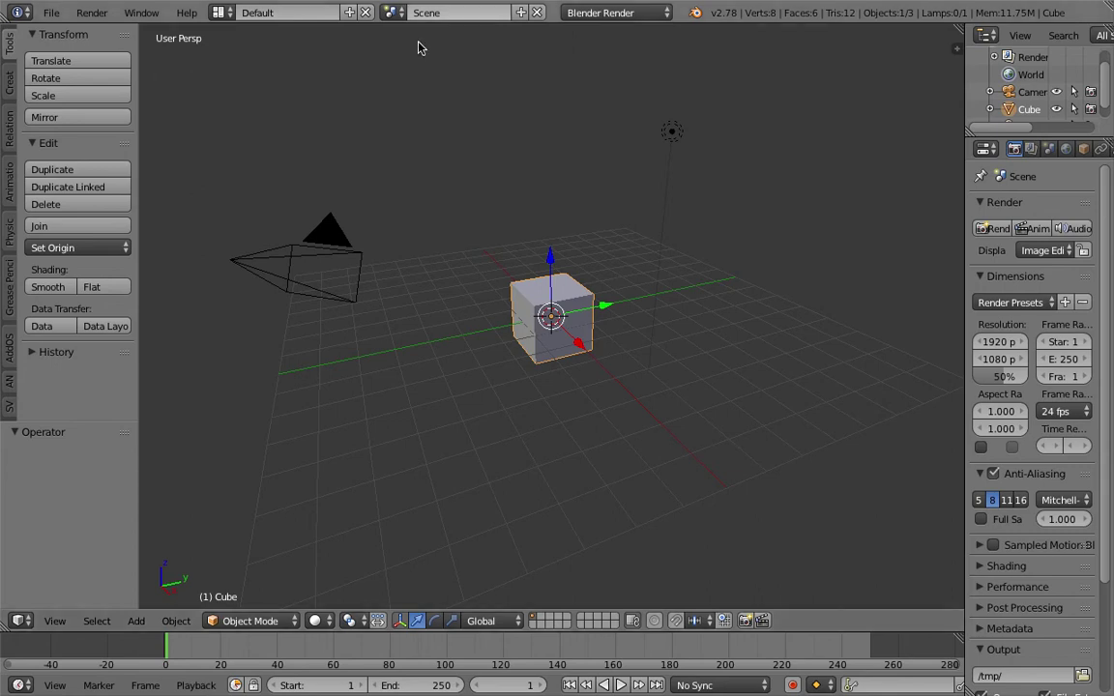
# Delete the default cube, lamp and camera from the scene
pyautogui.press('x')
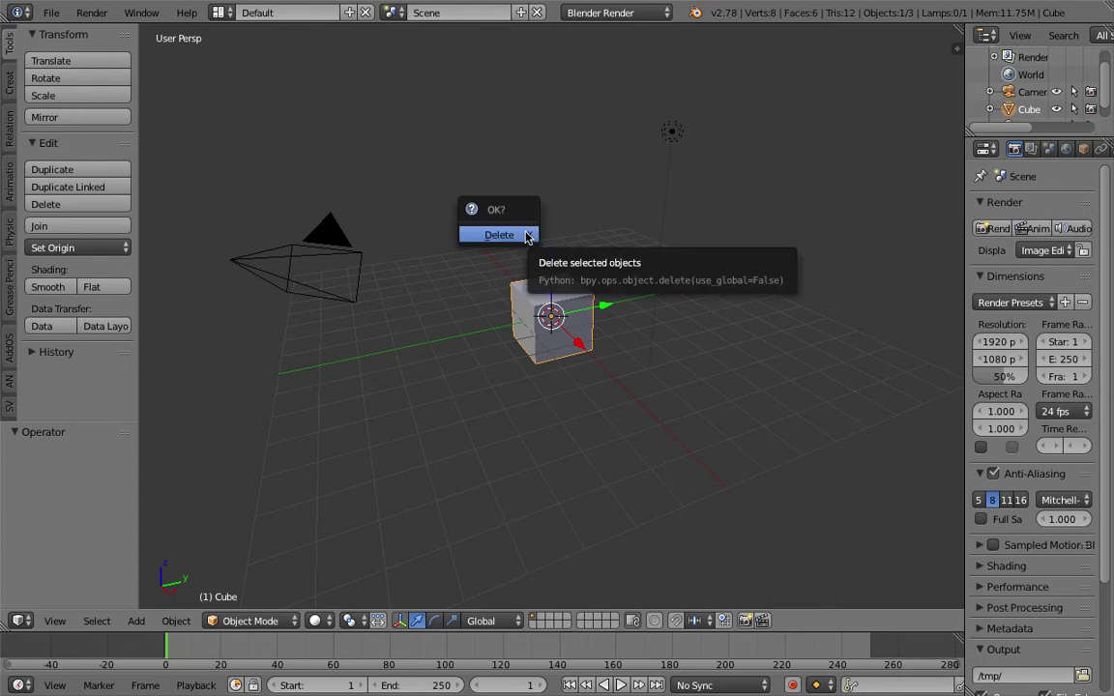
pyautogui.click(526, 238)
pyautogui.rightClick(677, 136)
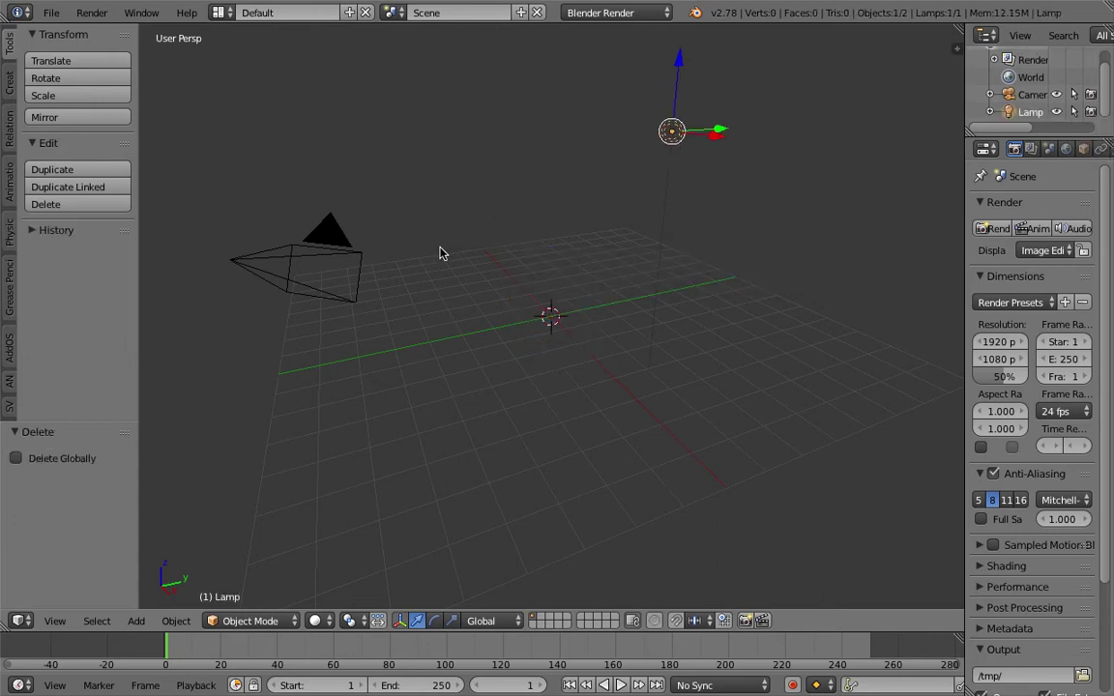
pyautogui.press('x')
pyautogui.rightClick(355, 253)
pyautogui.click(472, 188)
pyautogui.moveTo(476, 193); pyautogui.dragTo(530, 206, button='middle')
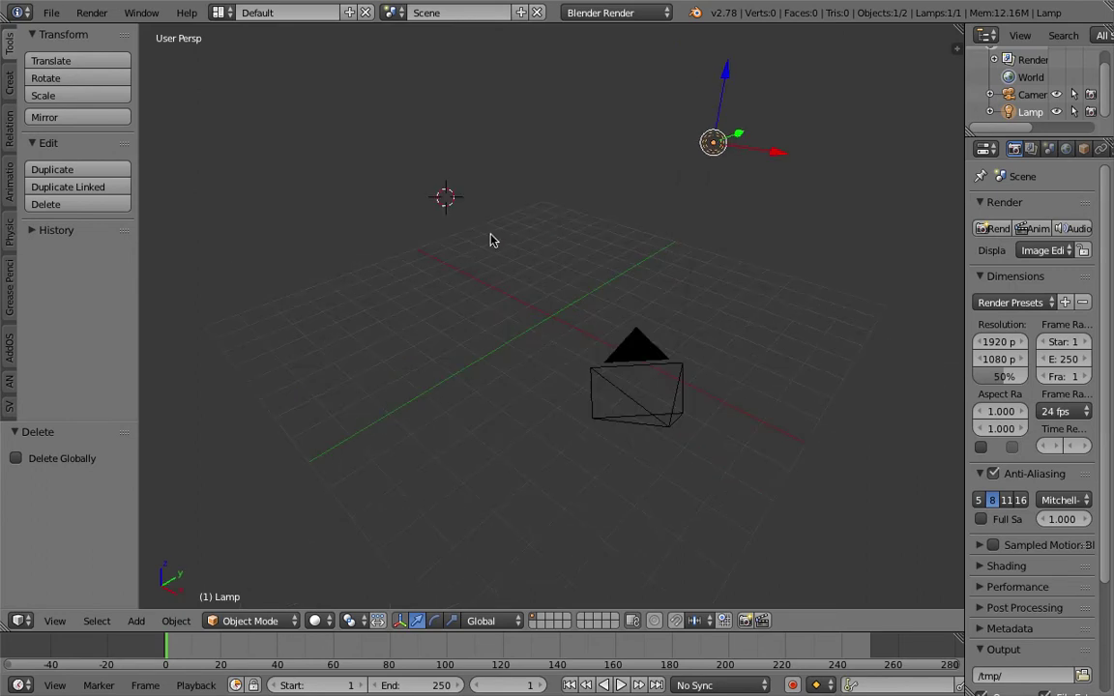
pyautogui.rightClick(627, 363)
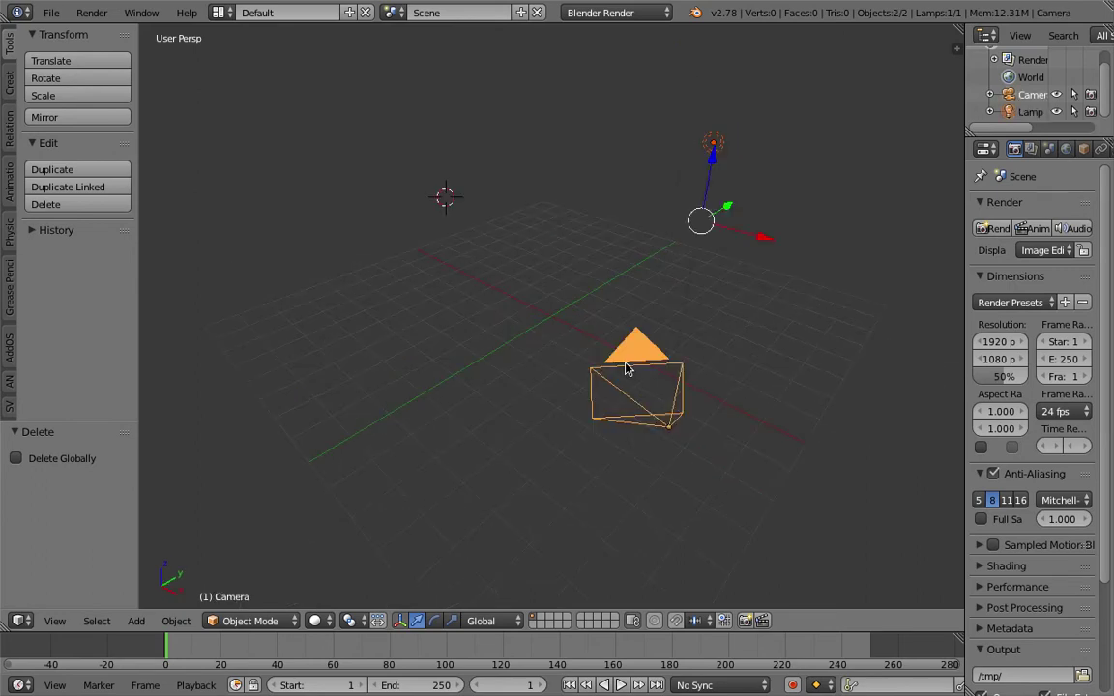
pyautogui.press('x')
pyautogui.click(627, 366)
# Draw one freehand Grease Pencil stroke with two loops across the 3D view and show the view's properties region
pyautogui.moveTo(627, 366); pyautogui.dragTo(306, 387, button='middle')
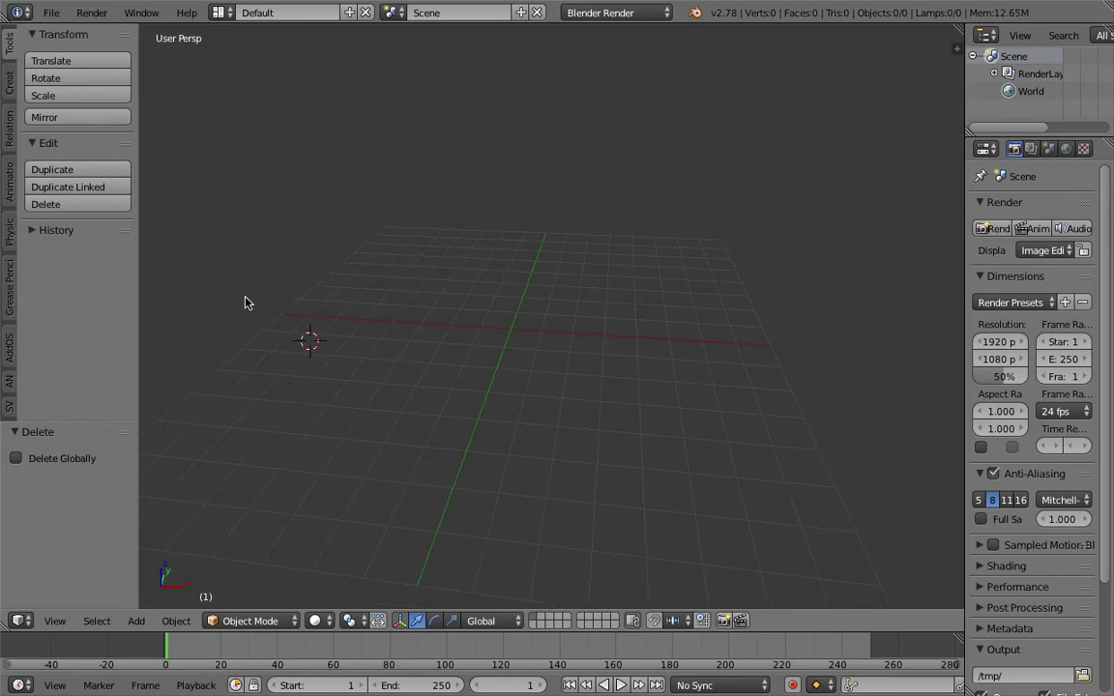
pyautogui.moveTo(237, 303)
pyautogui.mouseDown()
pyautogui.moveTo(249, 243)
pyautogui.moveTo(366, 227)
pyautogui.moveTo(382, 486)
pyautogui.moveTo(358, 385)
pyautogui.moveTo(592, 258)
pyautogui.moveTo(510, 224)
pyautogui.moveTo(704, 365)
pyautogui.moveTo(822, 305)
pyautogui.mouseUp()
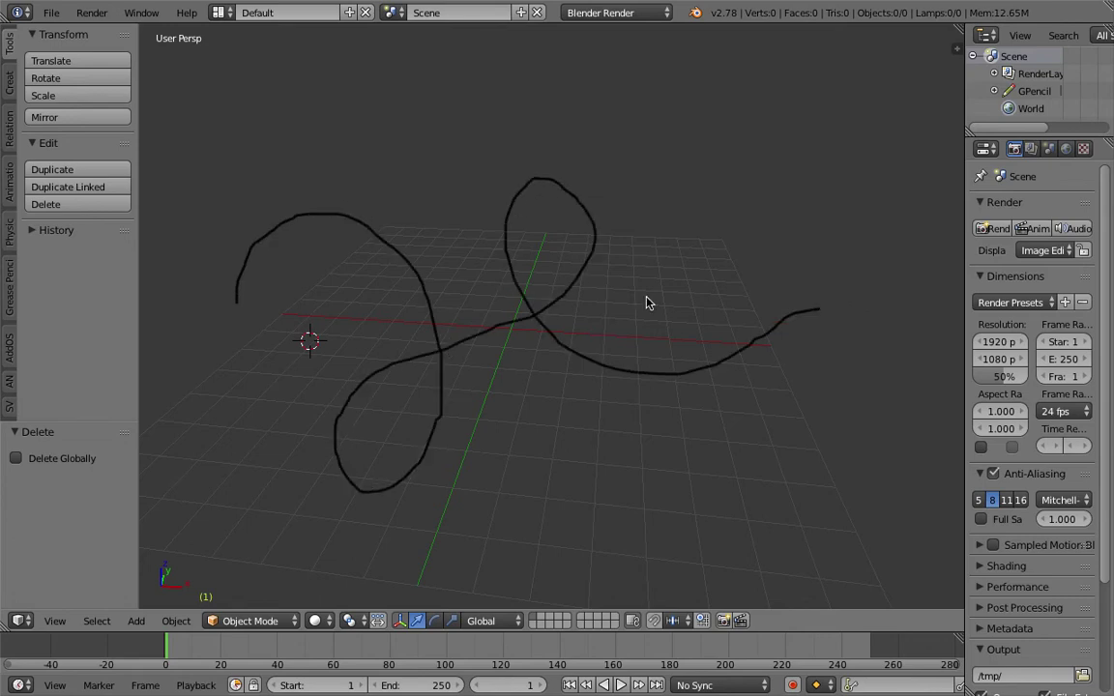
pyautogui.press('n')
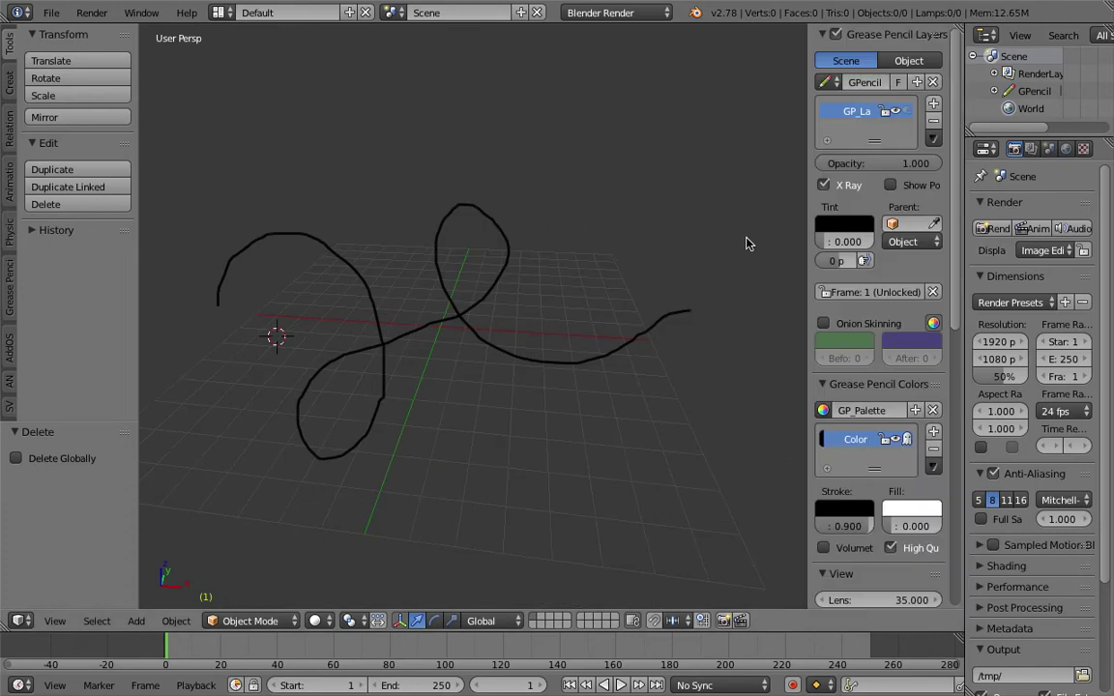
# Convert the Grease Pencil stroke to a Bezier Curve and hide the original Grease Pencil layer
pyautogui.press('space')
pyautogui.write('conve')
pyautogui.press('Return')
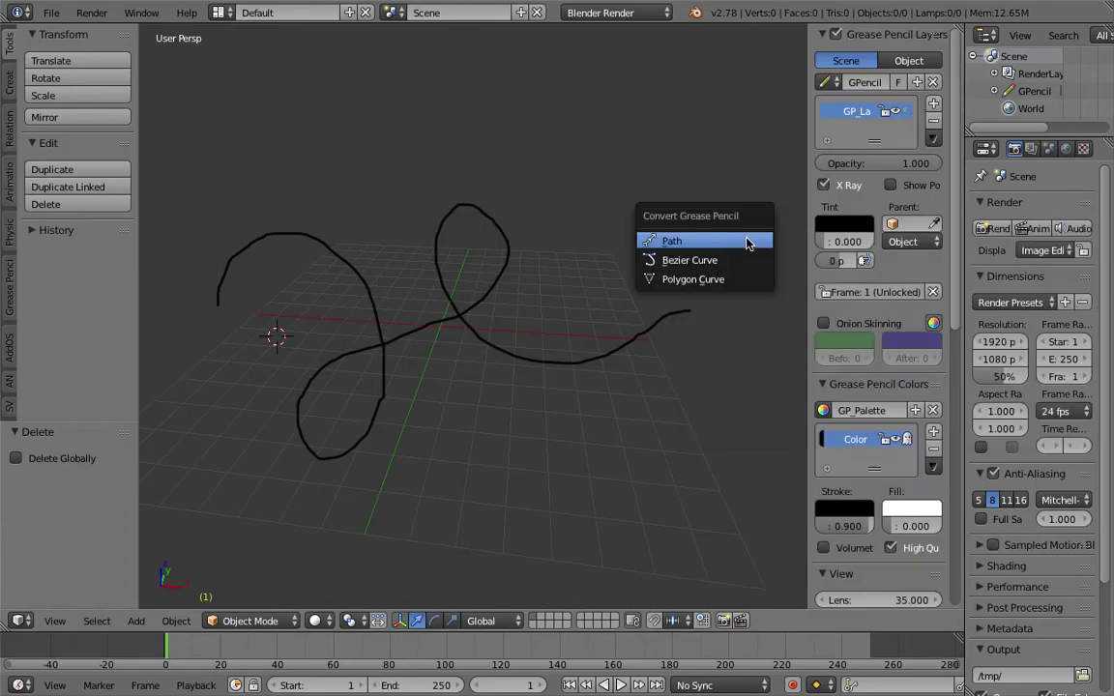
pyautogui.click(739, 256)
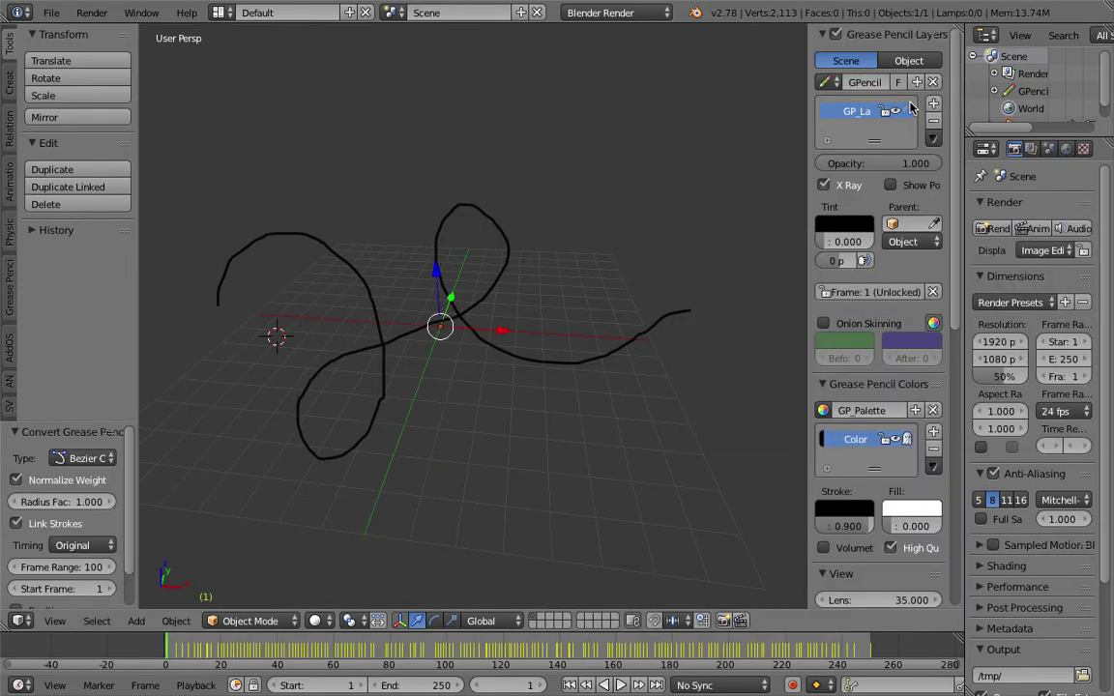
pyautogui.click(896, 112)
pyautogui.moveTo(657, 170)
pyautogui.mouseDown(button='middle')
pyautogui.moveTo(545, 231)
pyautogui.moveTo(387, 188)
pyautogui.mouseUp(button='middle')
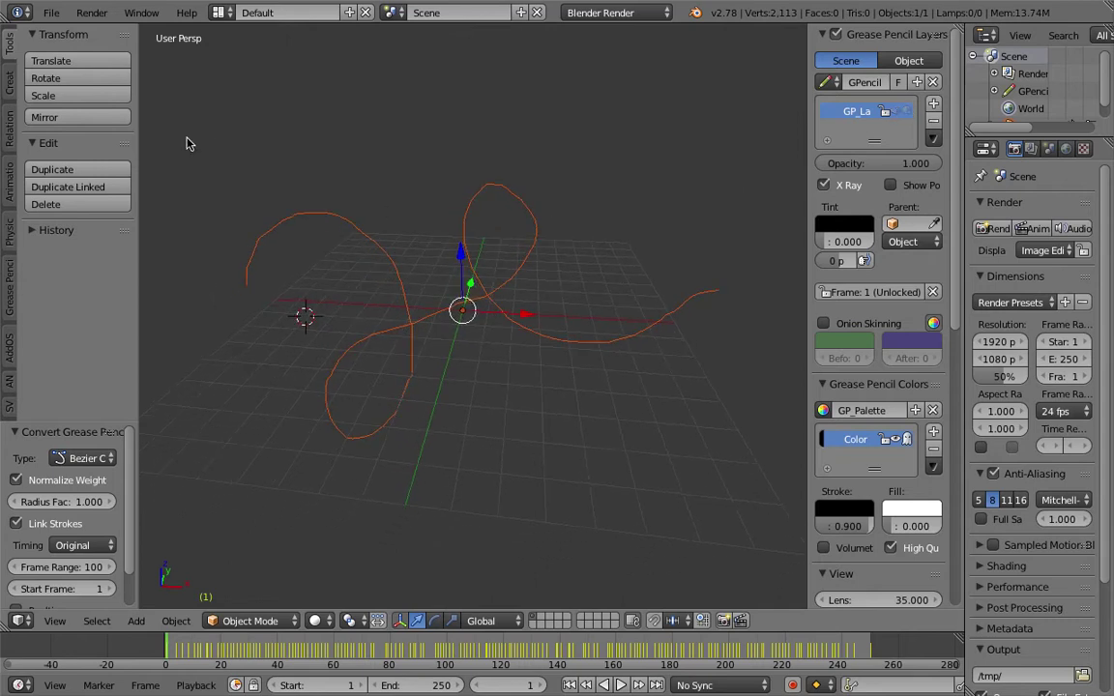
# Save the file to the Desktop as sv_gp_sausages_001.blend
pyautogui.click(51, 12)
pyautogui.click(67, 146)
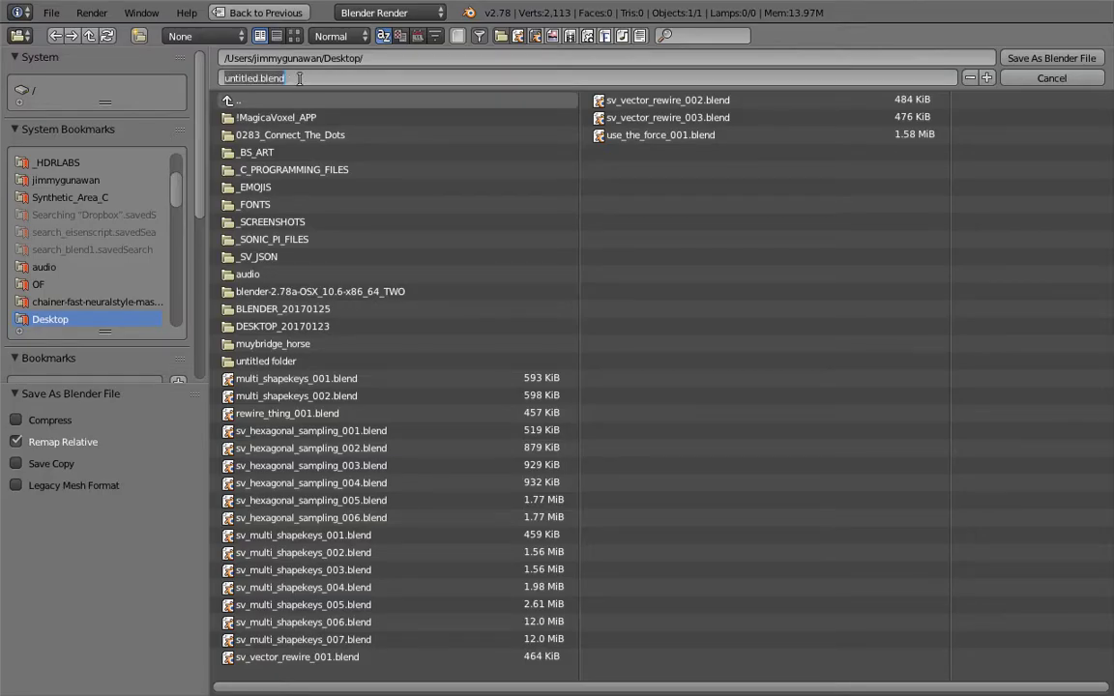
pyautogui.write('sv_gp_sausages')
pyautogui.press('Return')
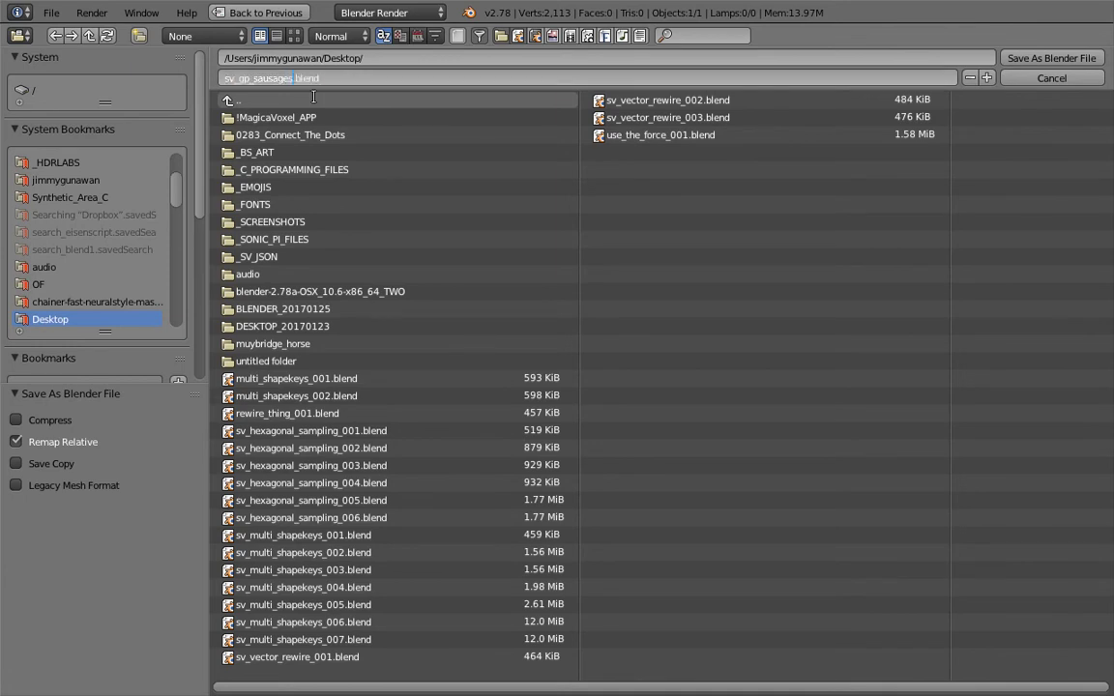
pyautogui.press('BackSpace')
pyautogui.write('001')
pyautogui.press('Return')
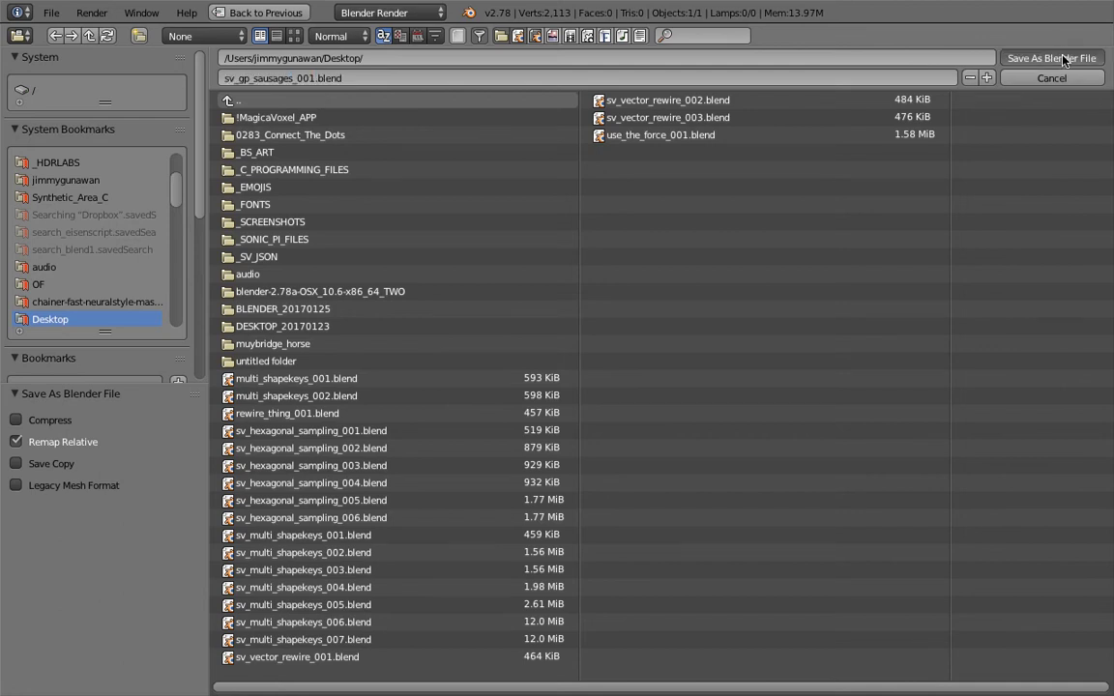
pyautogui.click(1062, 60)
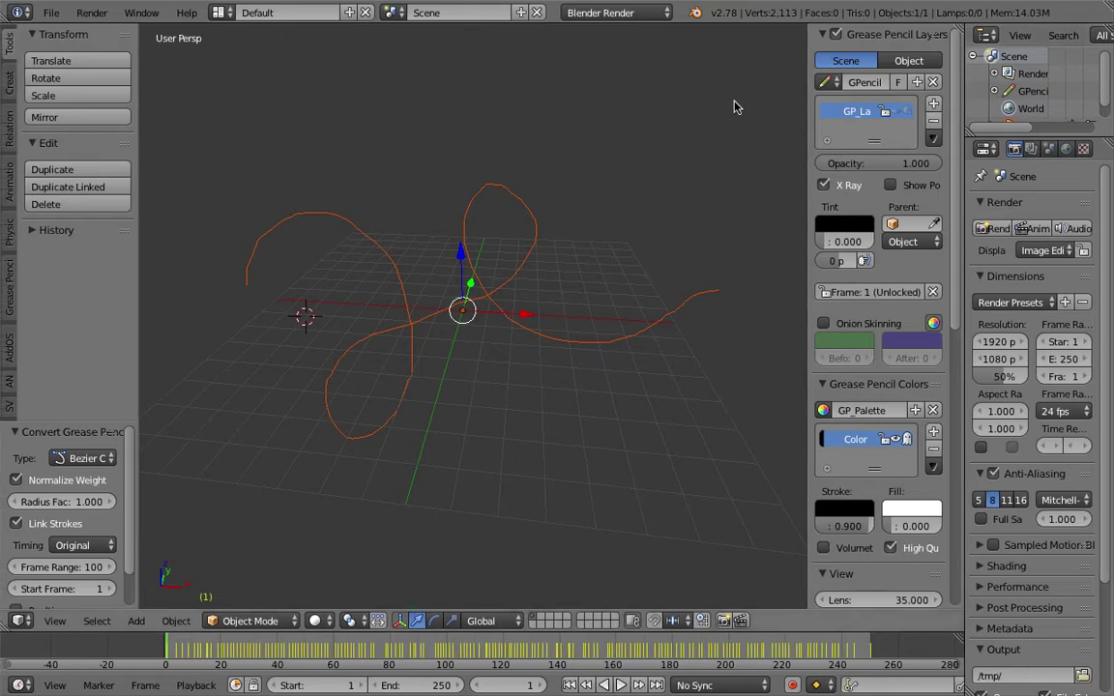
# Switch to the macOS desktop, force Safari to quit, and return to Blender
pyautogui.hotkey('ctrl', 'Left')
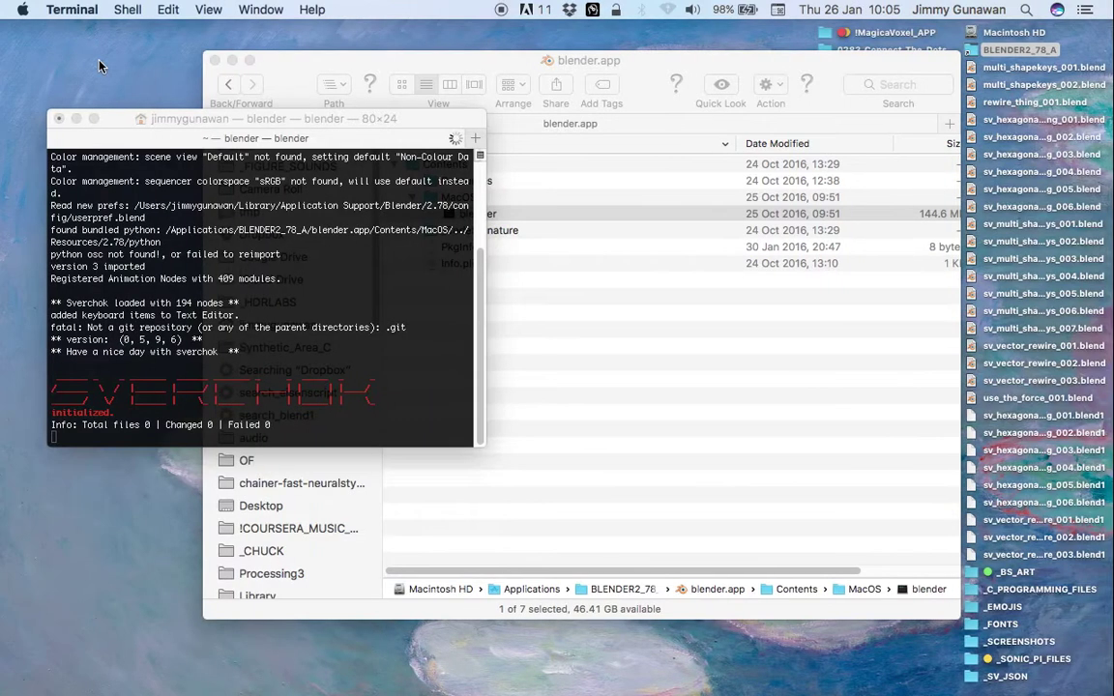
pyautogui.click(27, 9)
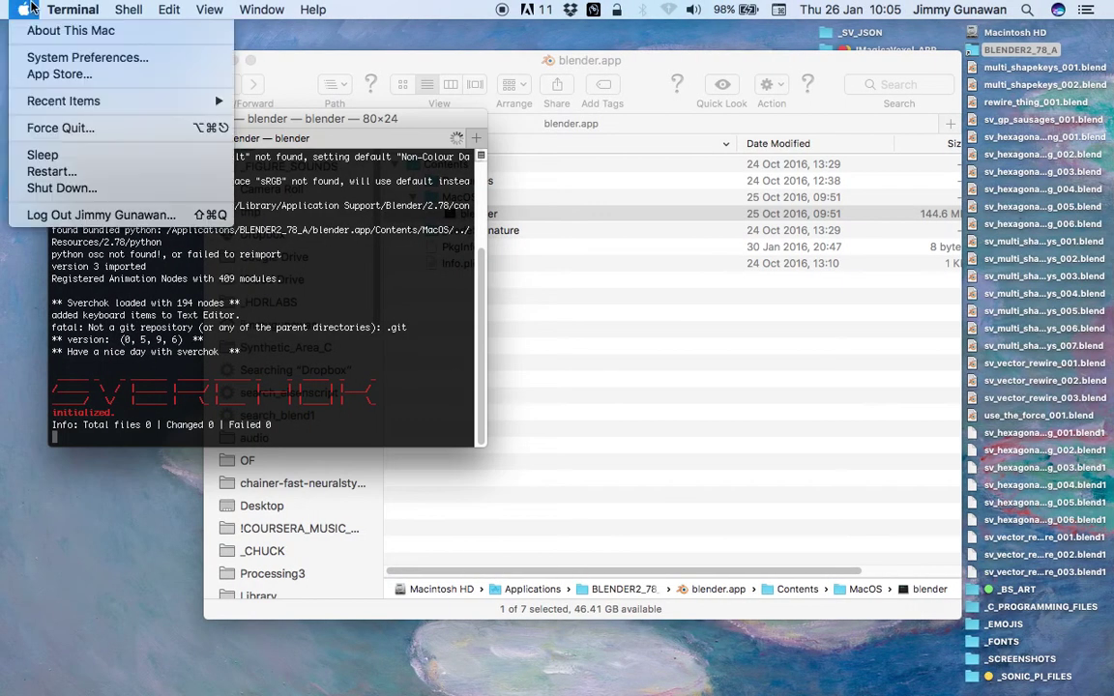
pyautogui.click(62, 128)
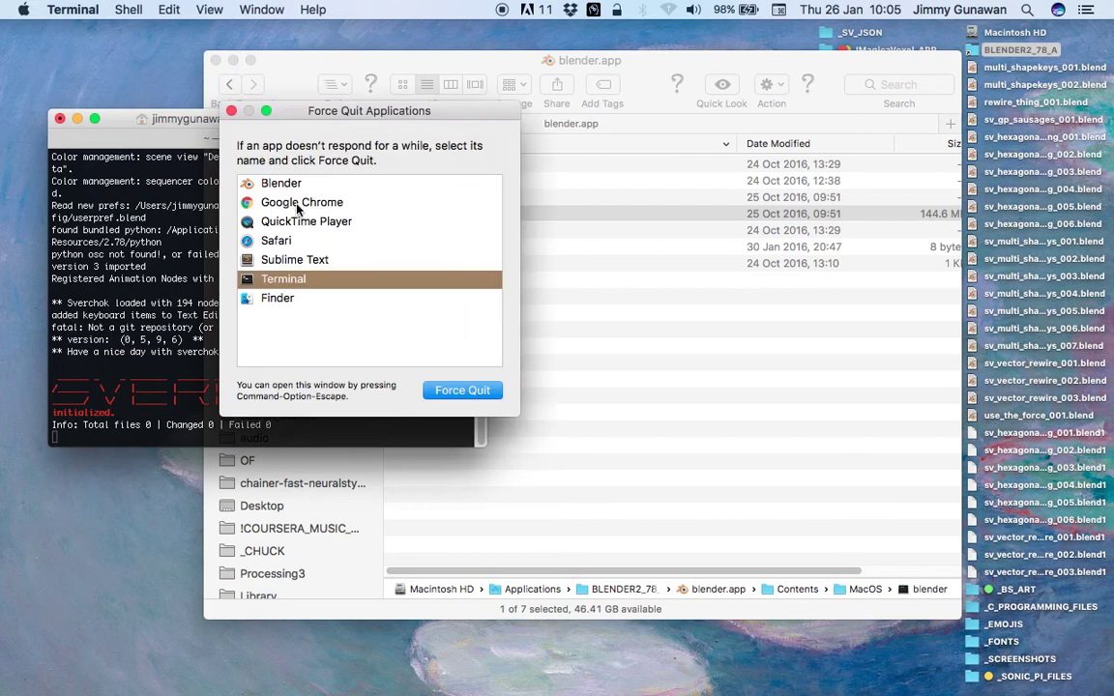
pyautogui.click(314, 241)
pyautogui.click(452, 392)
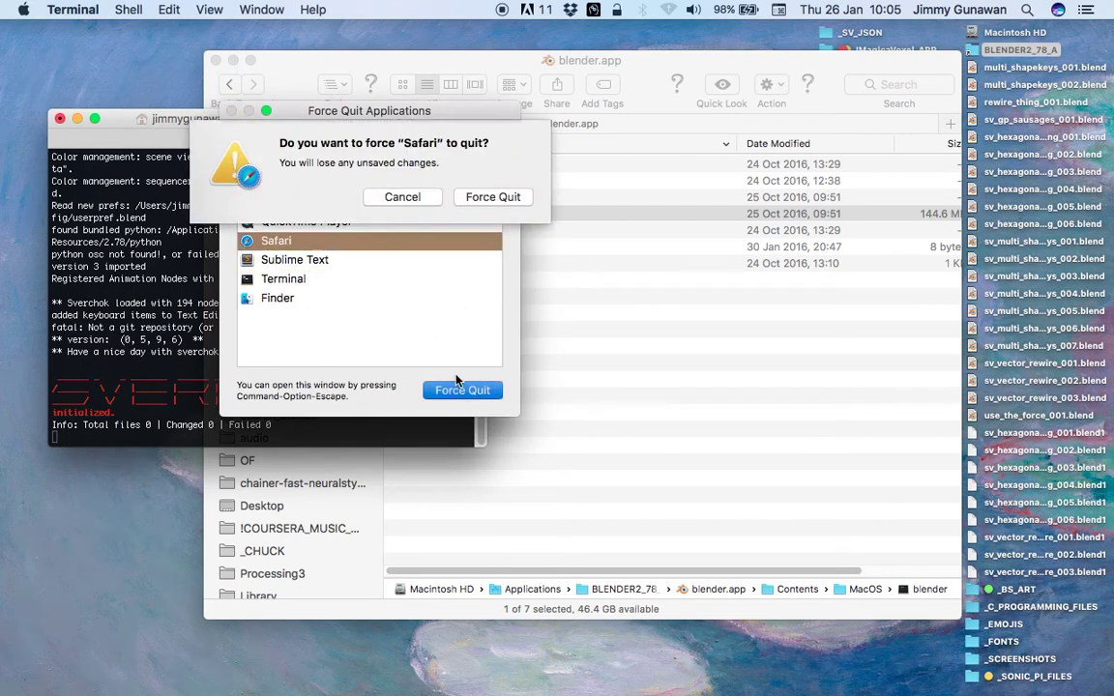
pyautogui.click(495, 199)
pyautogui.hotkey('ctrl', 'Right')
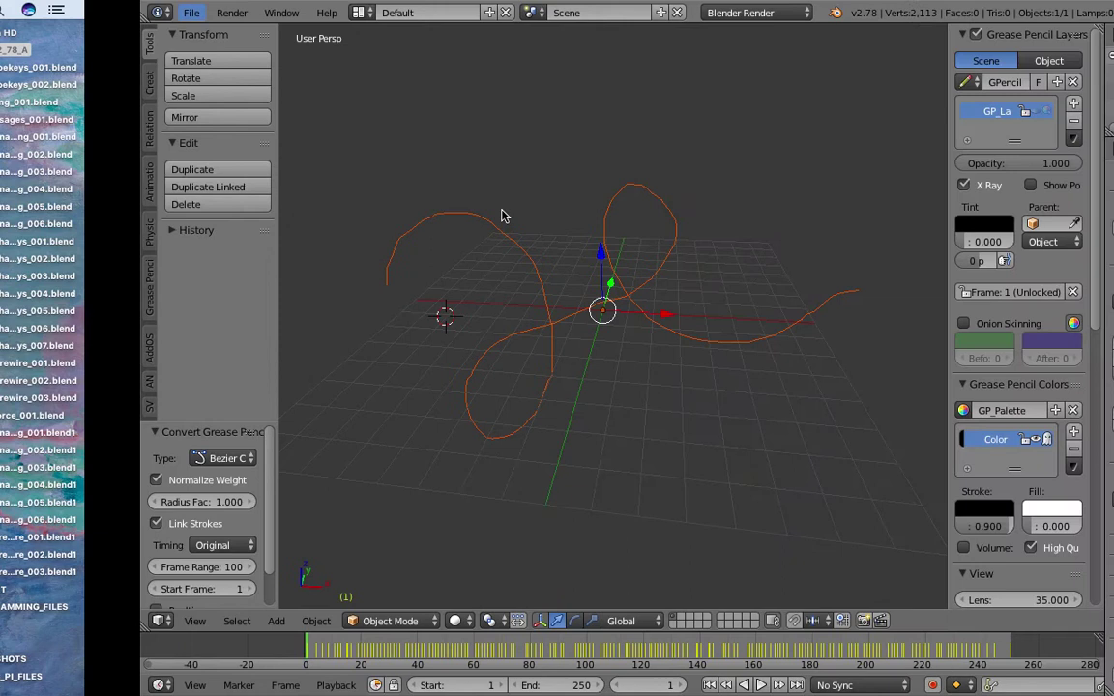
pyautogui.click(231, 111)
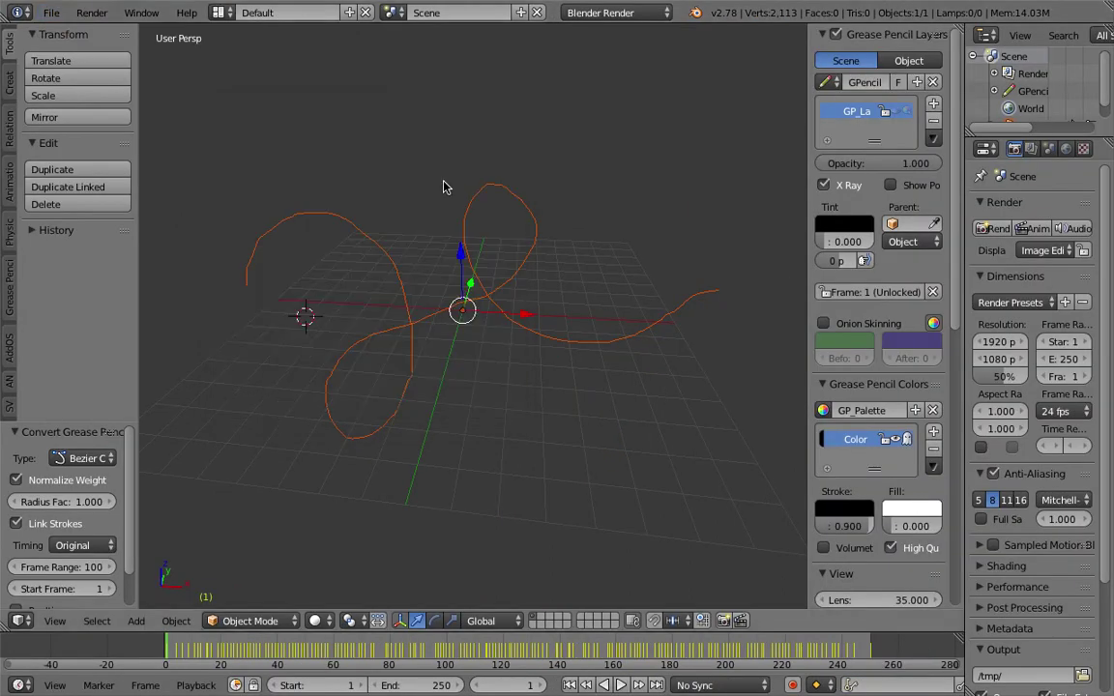
# Switch to the Compositing screen layout and create a new Sverchok node tree in the node editor
pyautogui.click(219, 12)
pyautogui.click(290, 73)
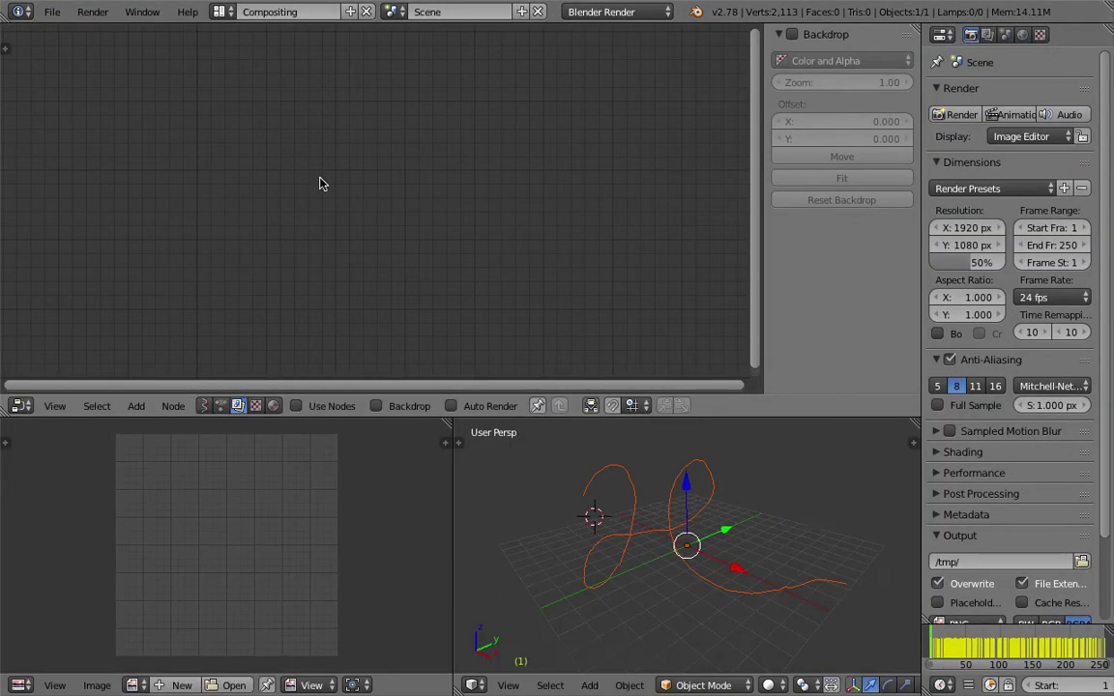
pyautogui.click(203, 405)
pyautogui.click(333, 407)
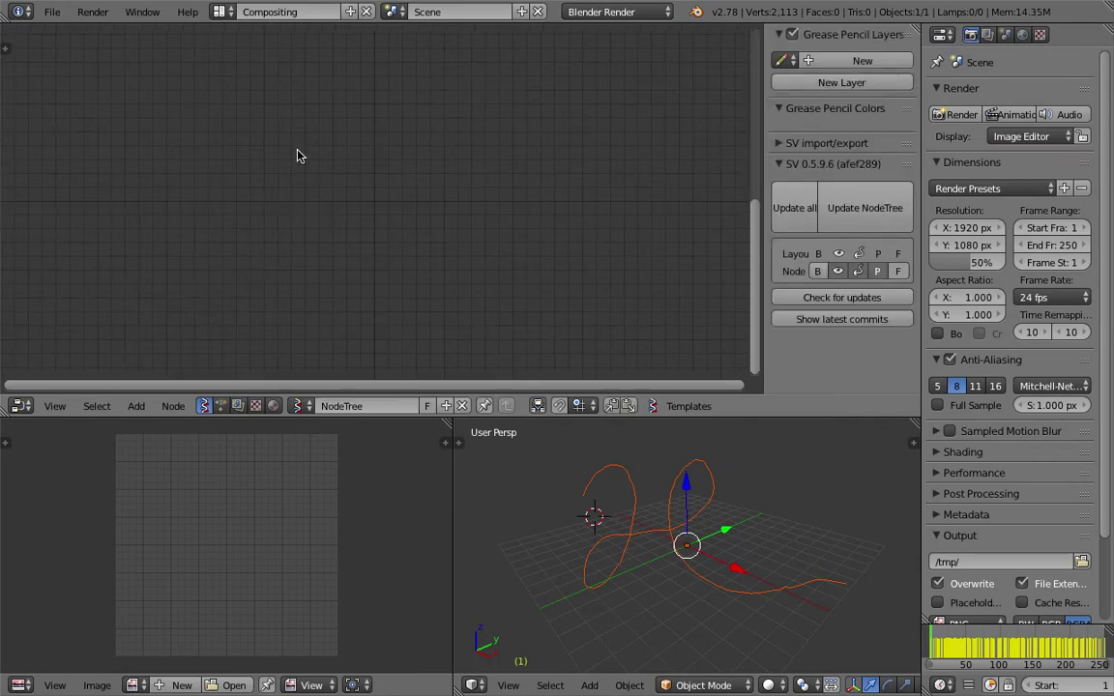
# Add an Objects in mk3 node to the node tree
pyautogui.hotkey('alt', 'space')
pyautogui.write('obj')
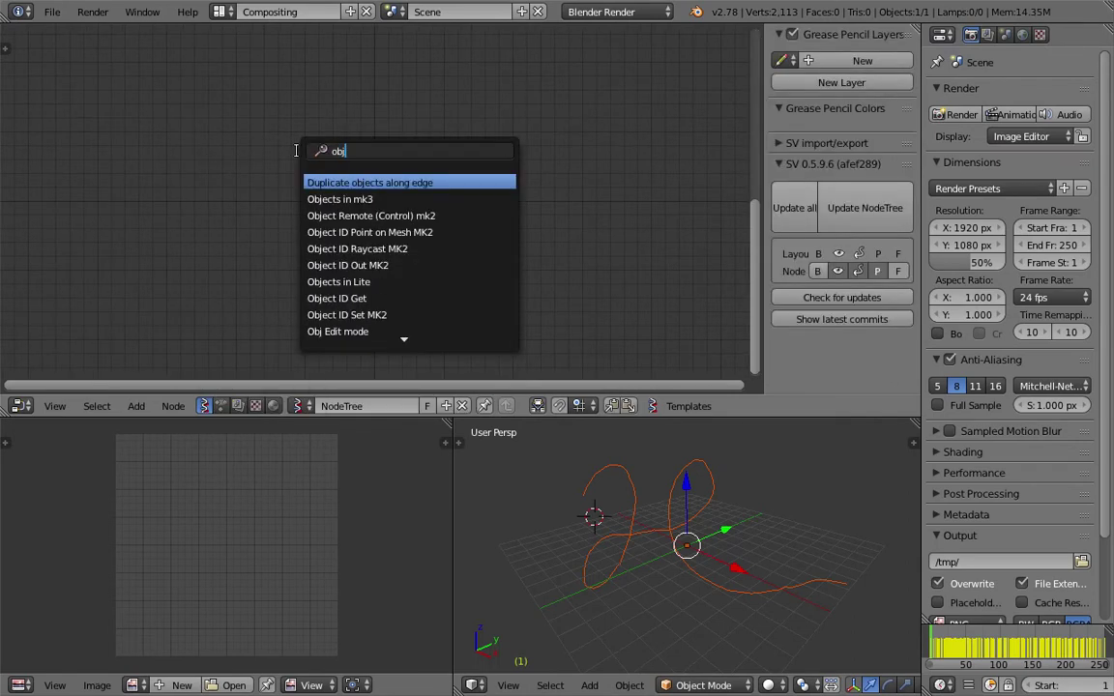
pyautogui.press('Down')
pyautogui.press('Return')
pyautogui.click(256, 142)
# Save over sv_gp_sausages_001.blend and load the selected curve into the Objects in mk3 node
pyautogui.hotkey('ctrl', 's')
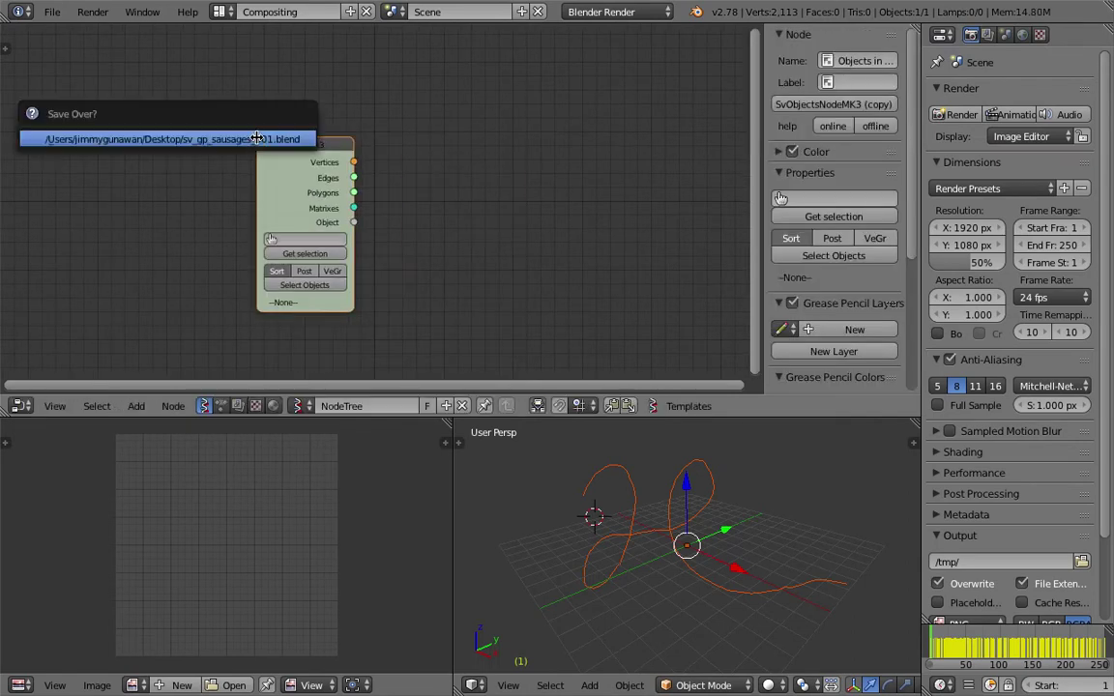
pyautogui.click(257, 142)
pyautogui.click(311, 257)
pyautogui.moveTo(462, 185); pyautogui.dragTo(357, 186, button='middle')
# Join the image editor area into the 3D view so the view spans the full width below the node editor
pyautogui.moveTo(646, 565); pyautogui.dragTo(716, 528, button='middle')
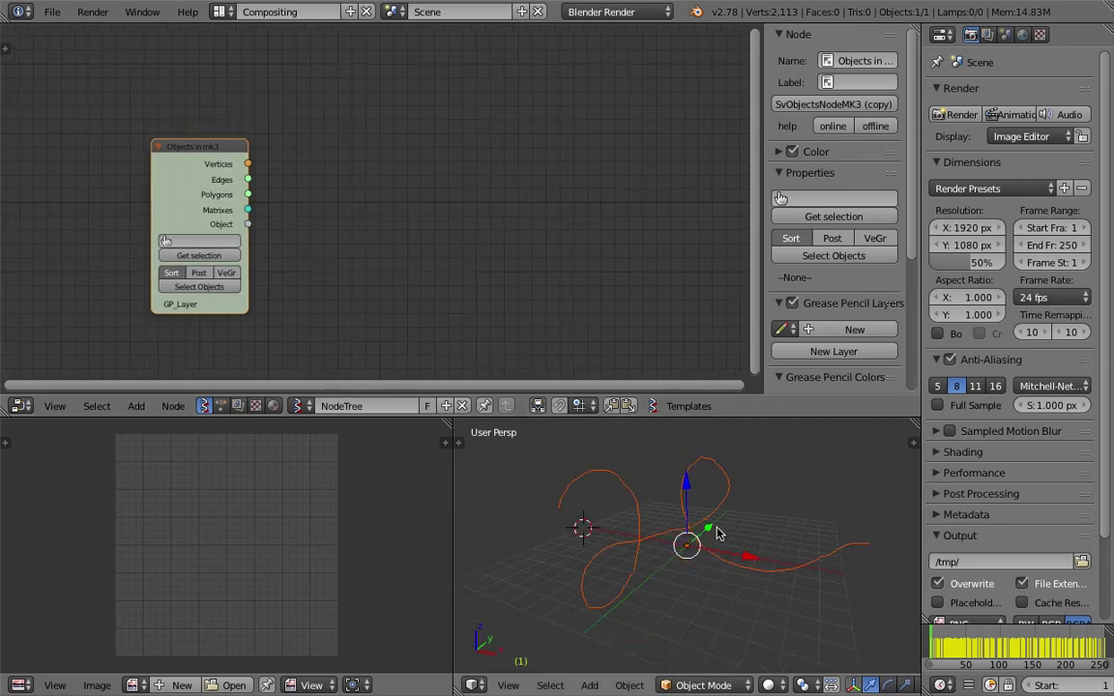
pyautogui.moveTo(450, 423); pyautogui.dragTo(418, 444)
pyautogui.scroll(-5, 528, 508)
pyautogui.keyDown('shift'); pyautogui.moveTo(528, 509); pyautogui.dragTo(533, 508, button='middle'); pyautogui.keyUp('shift')
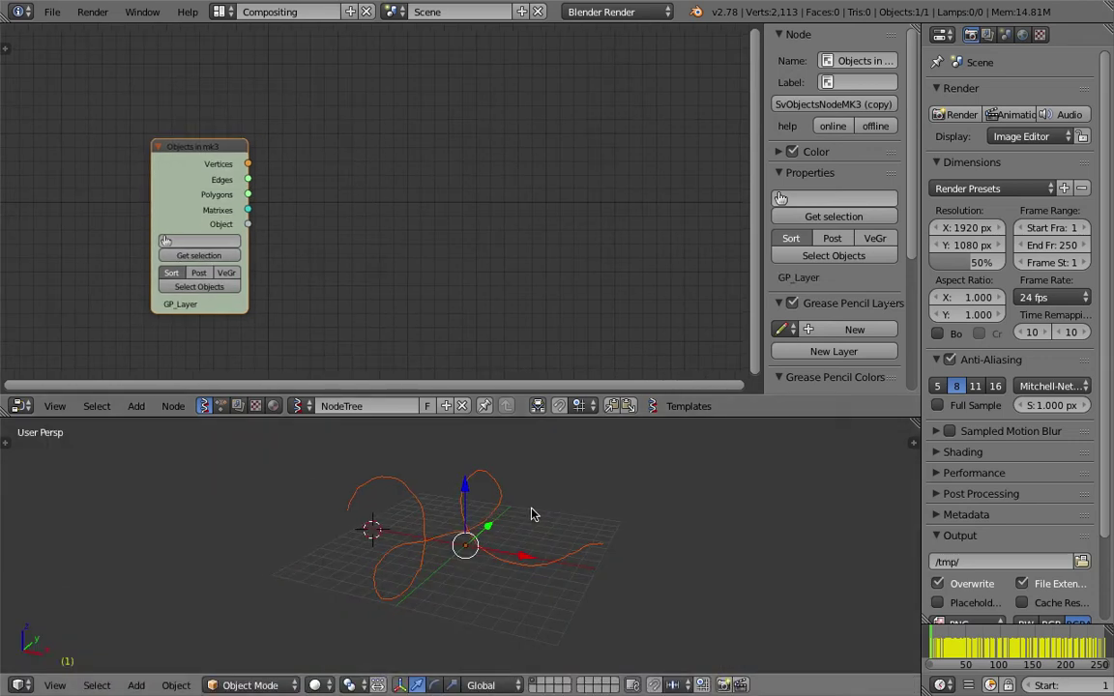
# Add a Viewer Draw node some distance beyond the Objects in mk3 node
pyautogui.moveTo(464, 173); pyautogui.dragTo(392, 171, button='middle')
pyautogui.hotkey('shift', 'a')
pyautogui.click(392, 171)
pyautogui.write('vi')
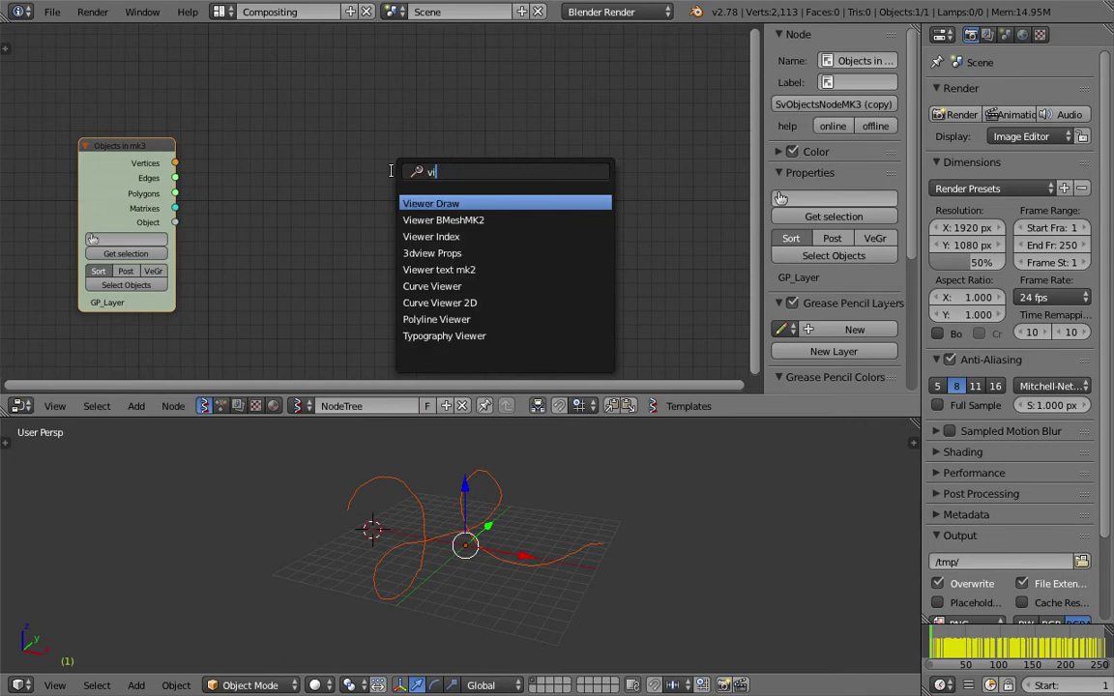
pyautogui.write('e')
pyautogui.press('Return')
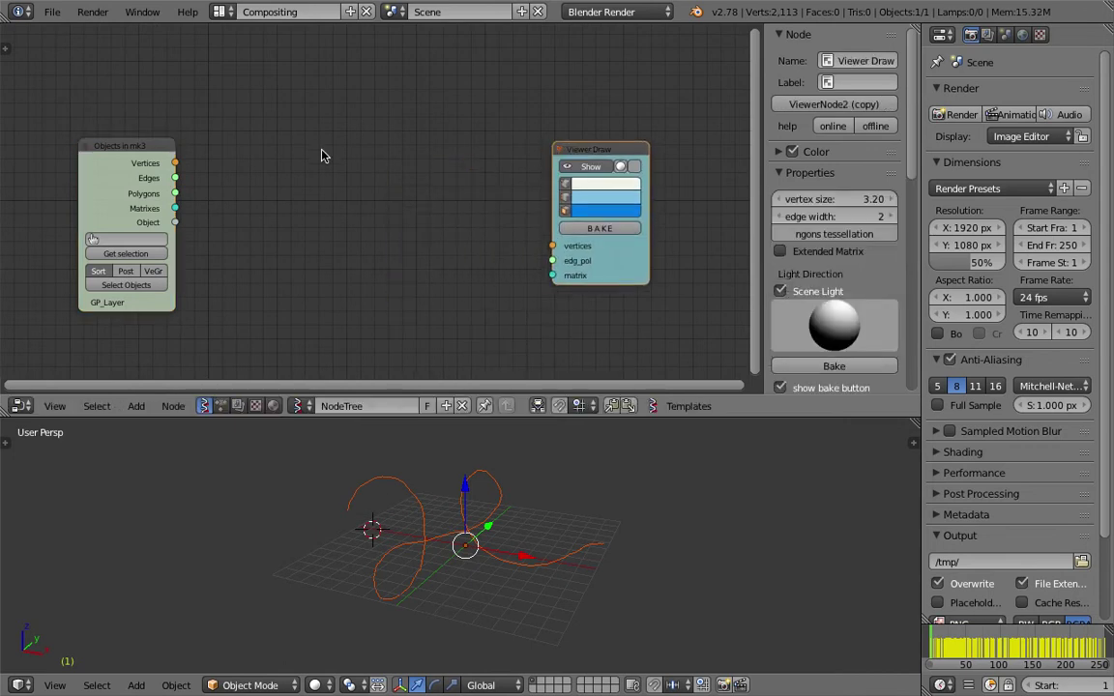
# Add a Vector Interpolation mk3 node between the two nodes and feed it the Vertices output of Objects in mk3
pyautogui.press('space')
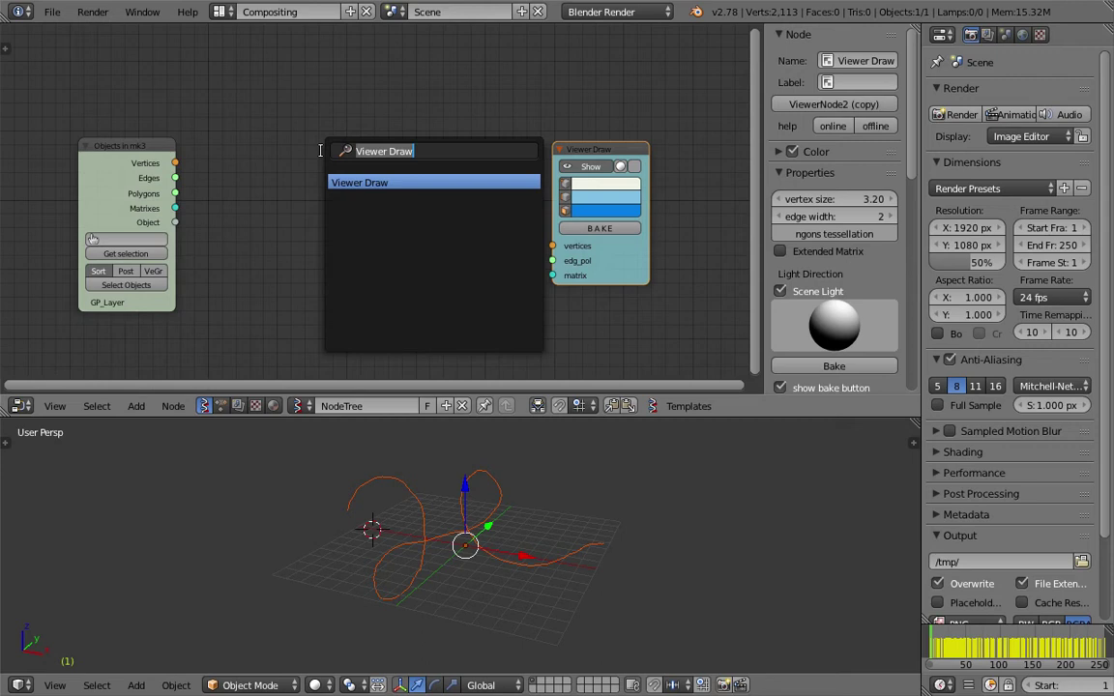
pyautogui.write('ver')
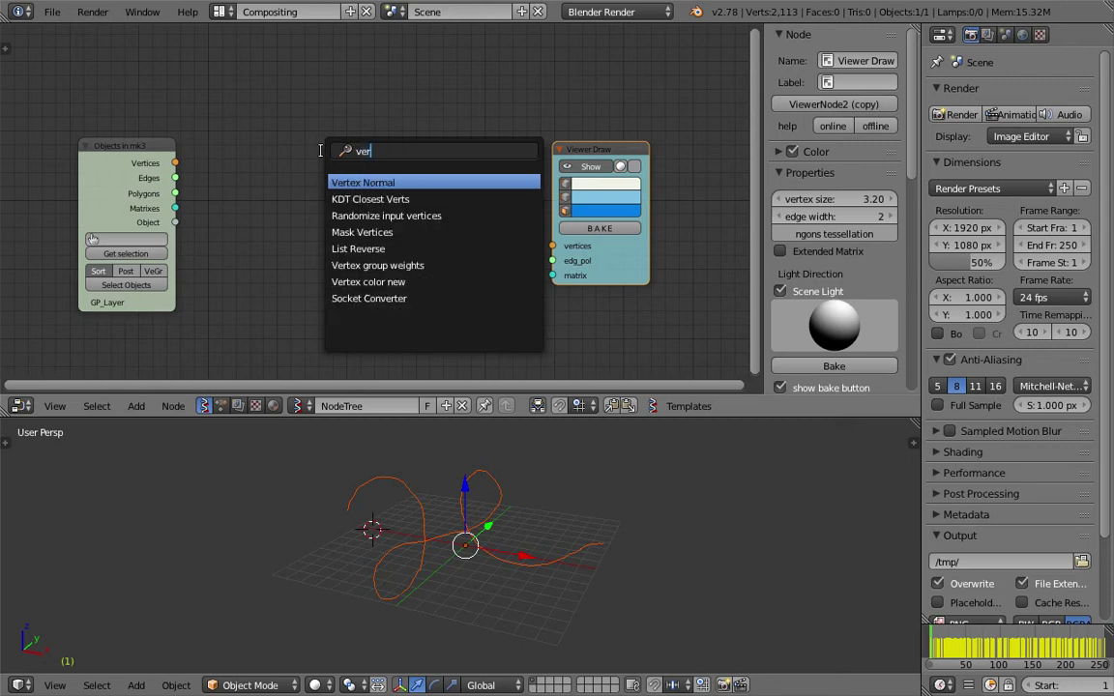
pyautogui.press('BackSpace')
pyautogui.write('c')
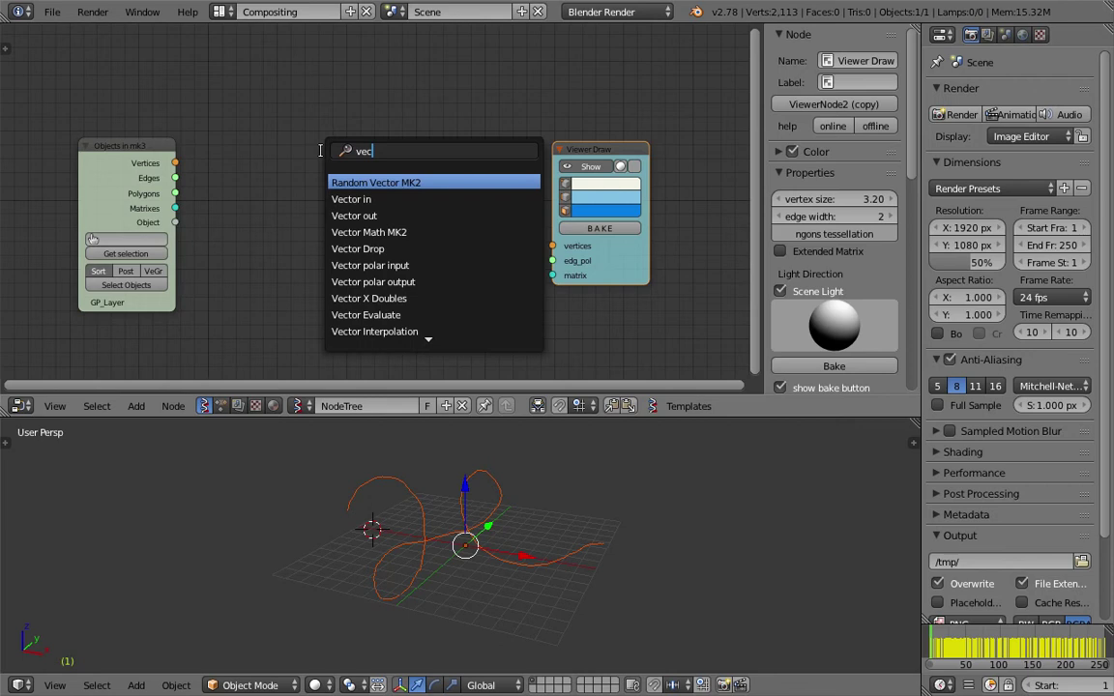
pyautogui.write('tor in')
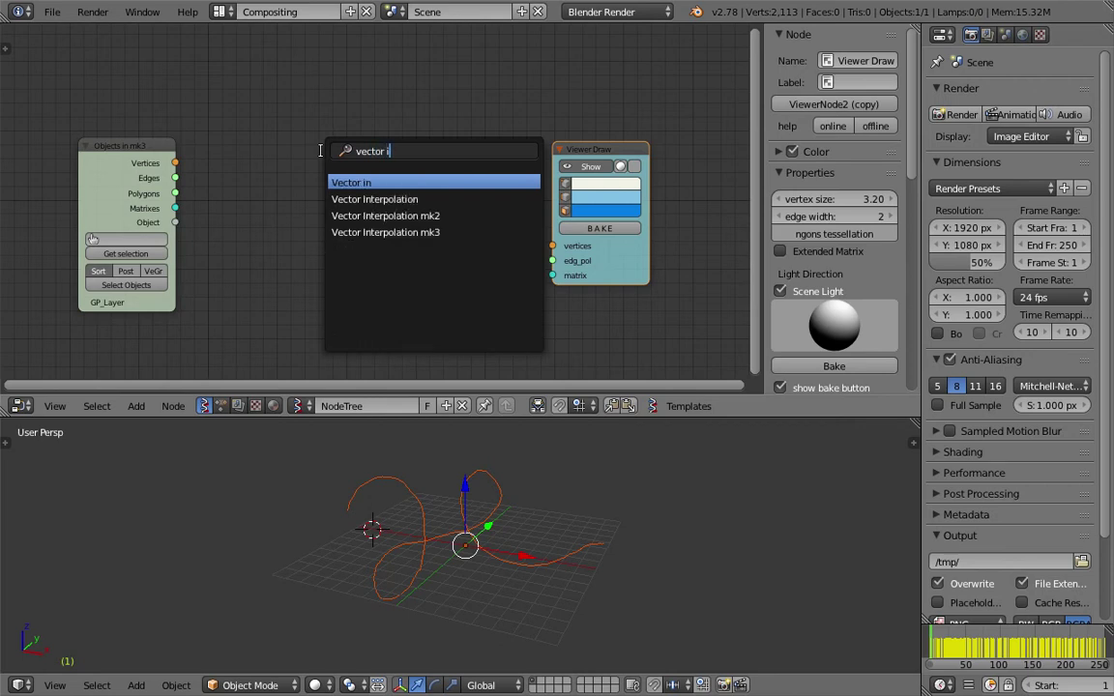
pyautogui.press('Down')
pyautogui.press('Down')
pyautogui.press('Down')
pyautogui.press('Return')
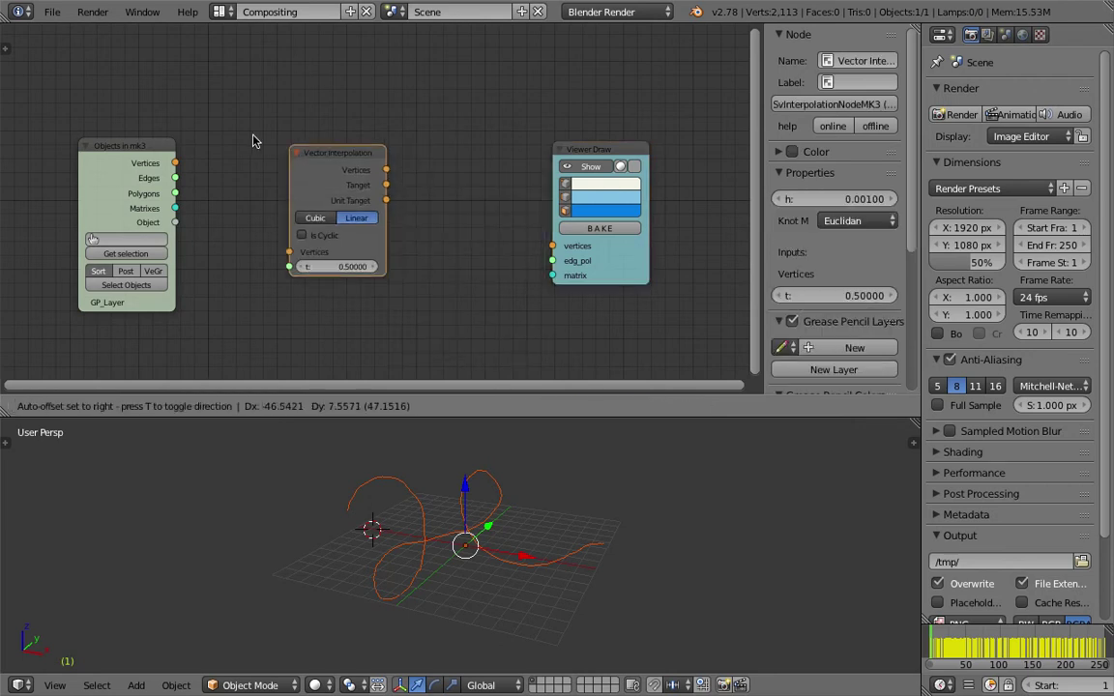
pyautogui.click(254, 144)
pyautogui.moveTo(175, 163); pyautogui.dragTo(256, 244)
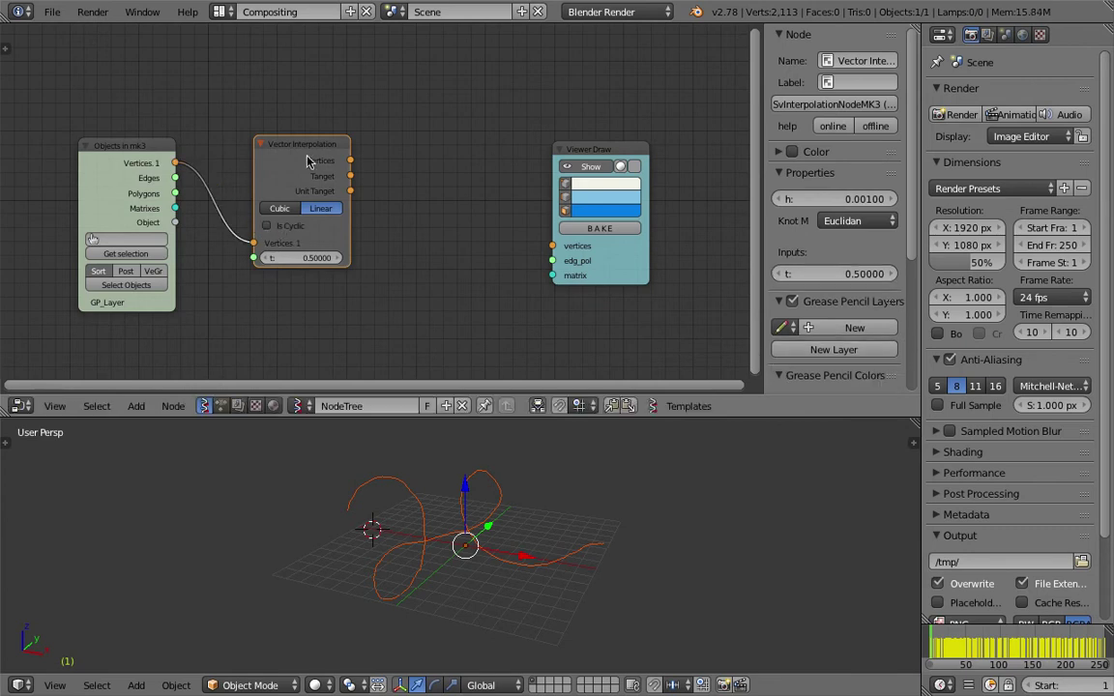
pyautogui.moveTo(309, 160); pyautogui.dragTo(278, 166)
# Add a UV Connection node between Vector Interpolation and Viewer Draw, and link the interpolated vertices through it to the viewer's vertices and edg_pol inputs
pyautogui.hotkey('shift', 'a')
pyautogui.click(379, 127)
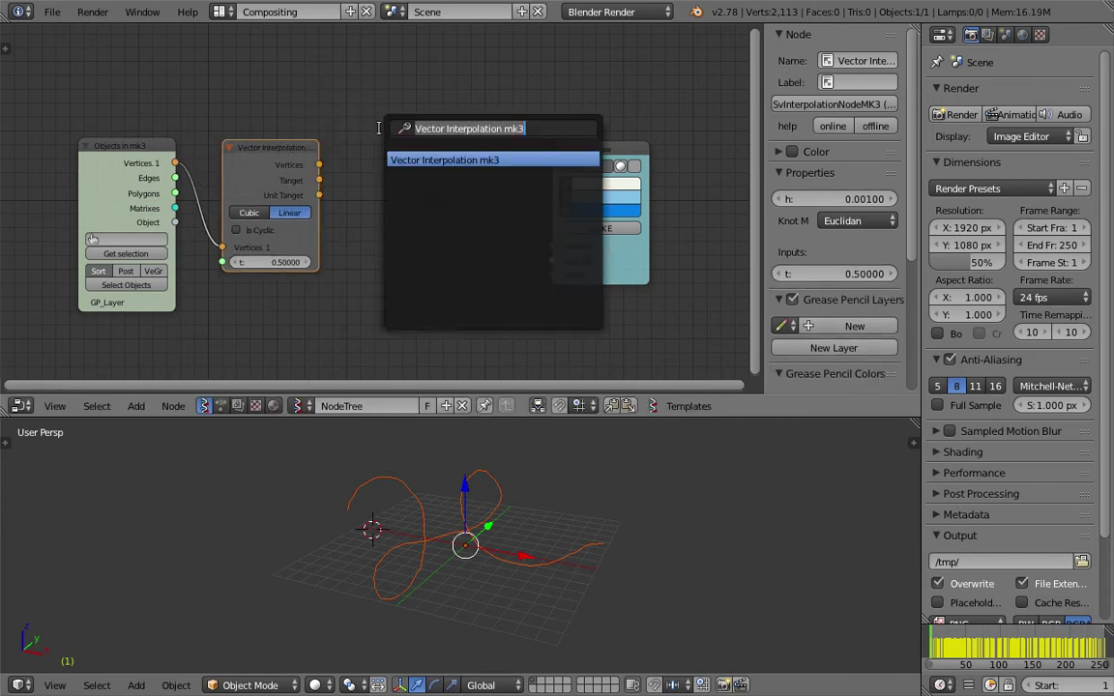
pyautogui.write('uv')
pyautogui.press('Return')
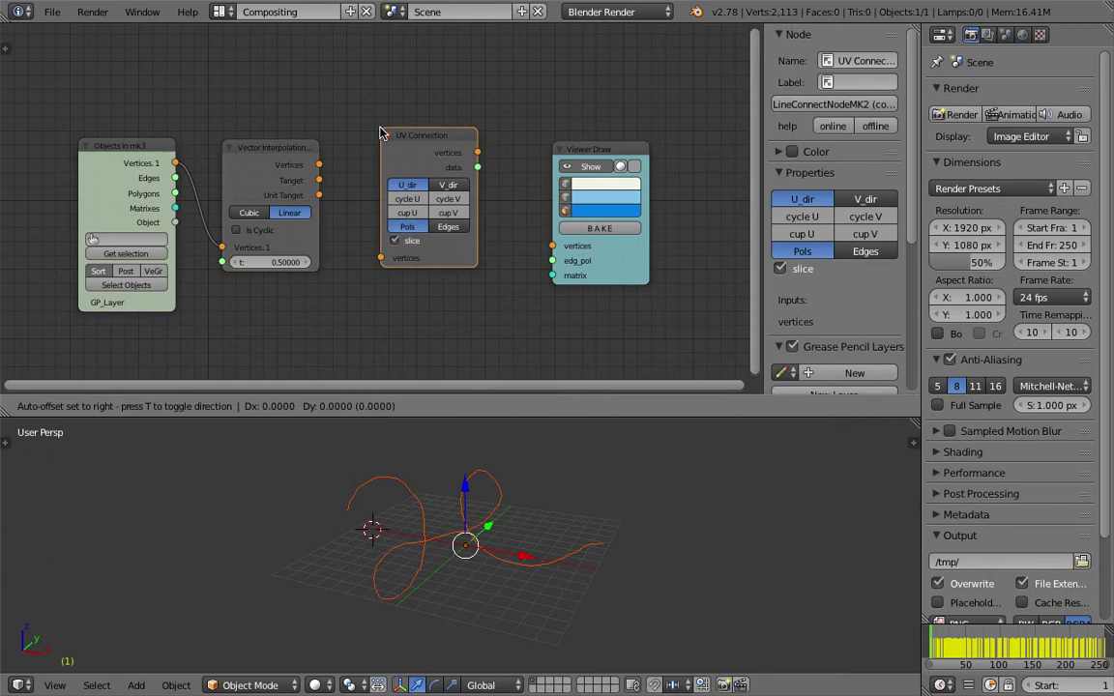
pyautogui.click(380, 133)
pyautogui.moveTo(319, 165); pyautogui.dragTo(382, 257)
pyautogui.moveTo(476, 153)
pyautogui.mouseDown()
pyautogui.moveTo(554, 246)
pyautogui.moveTo(517, 232)
pyautogui.moveTo(554, 262)
pyautogui.mouseUp()
# Vary the Vector Interpolation node's t value up to 0.53 to move the point along the curve
pyautogui.scroll(3, 610, 565)
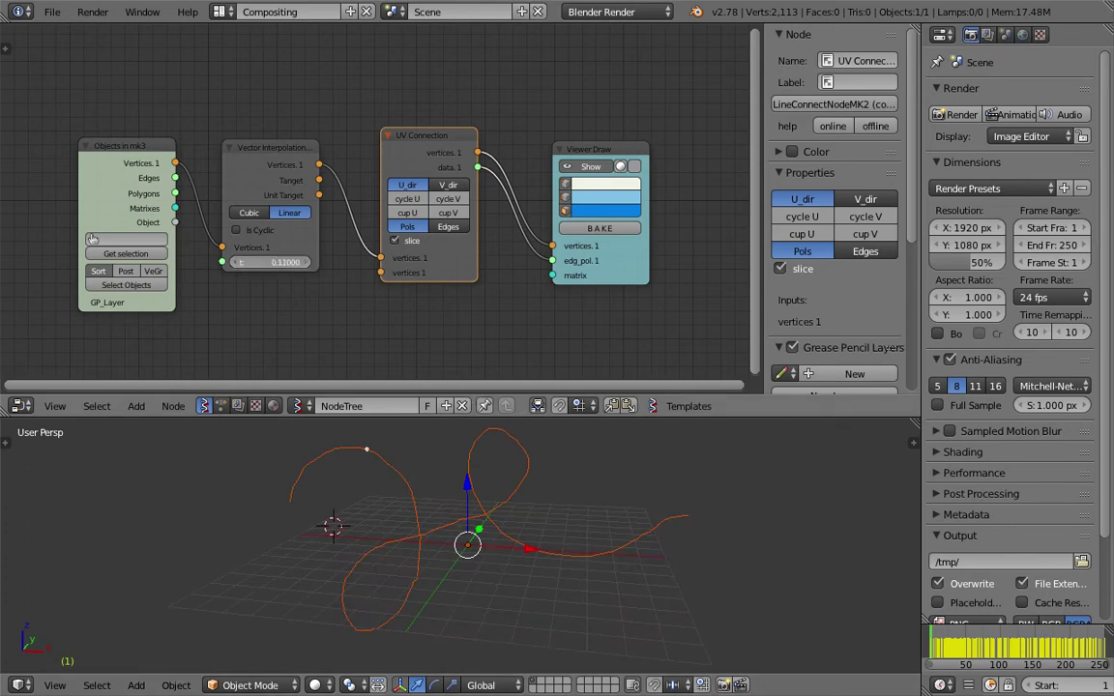
pyautogui.moveTo(275, 262); pyautogui.dragTo(334, 263)
pyautogui.moveTo(276, 262); pyautogui.dragTo(332, 252, button='middle')
# Add a Range Float node above Objects in mk3 and feed its Range output into the Vector Interpolation node's t input
pyautogui.moveTo(311, 123); pyautogui.dragTo(371, 162, button='middle')
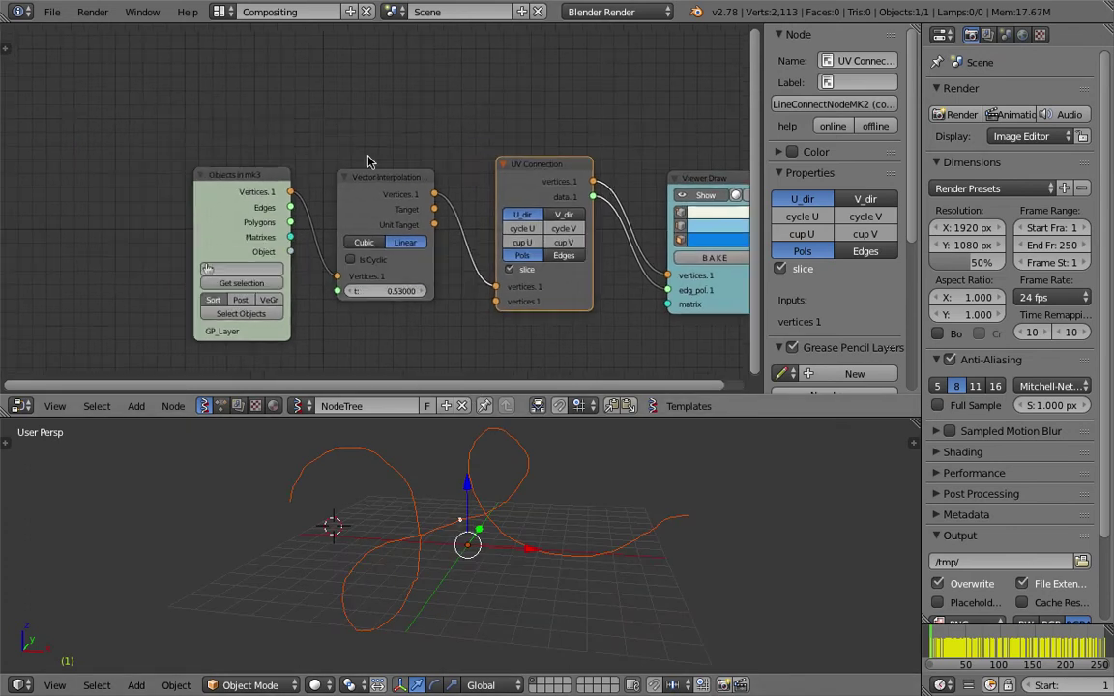
pyautogui.hotkey('shift', 'a')
pyautogui.click(311, 110)
pyautogui.write('range')
pyautogui.press('Down')
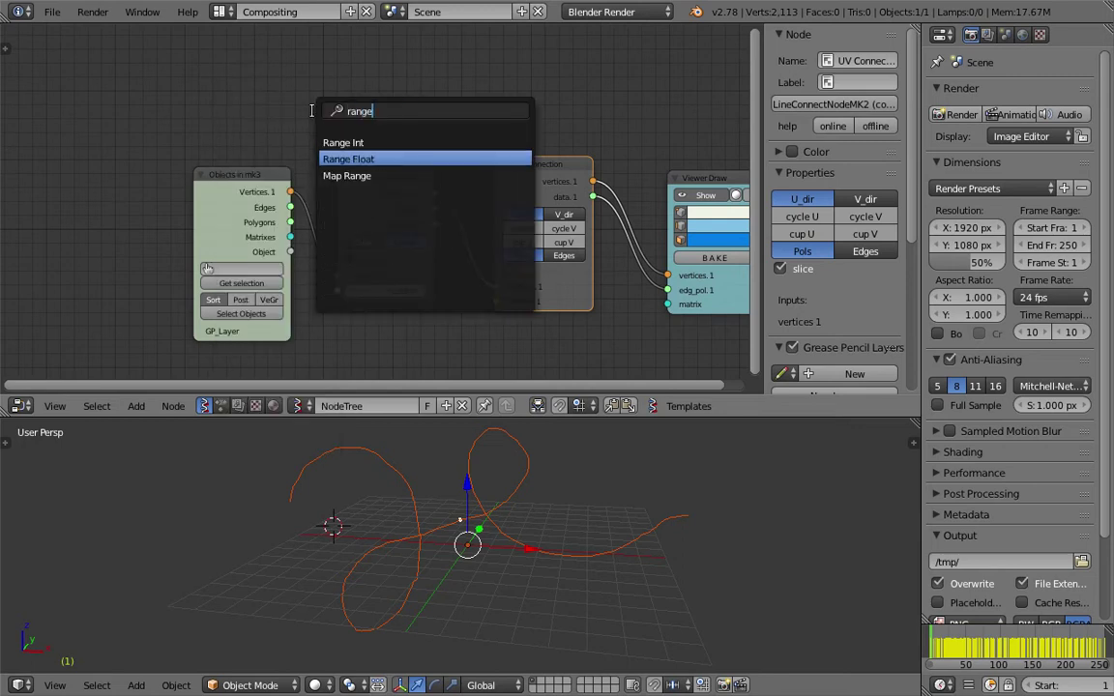
pyautogui.press('Return')
pyautogui.click(254, 58)
pyautogui.moveTo(349, 78); pyautogui.dragTo(340, 292)
# Switch the Range Float node to Count mode with a count of 10, and save over sv_gp_sausages_001.blend
pyautogui.click(300, 96)
pyautogui.moveTo(290, 61); pyautogui.dragTo(214, 58)
pyautogui.click(240, 126)
pyautogui.write('10.0')
pyautogui.press('Return')
pyautogui.hotkey('ctrl', 's')
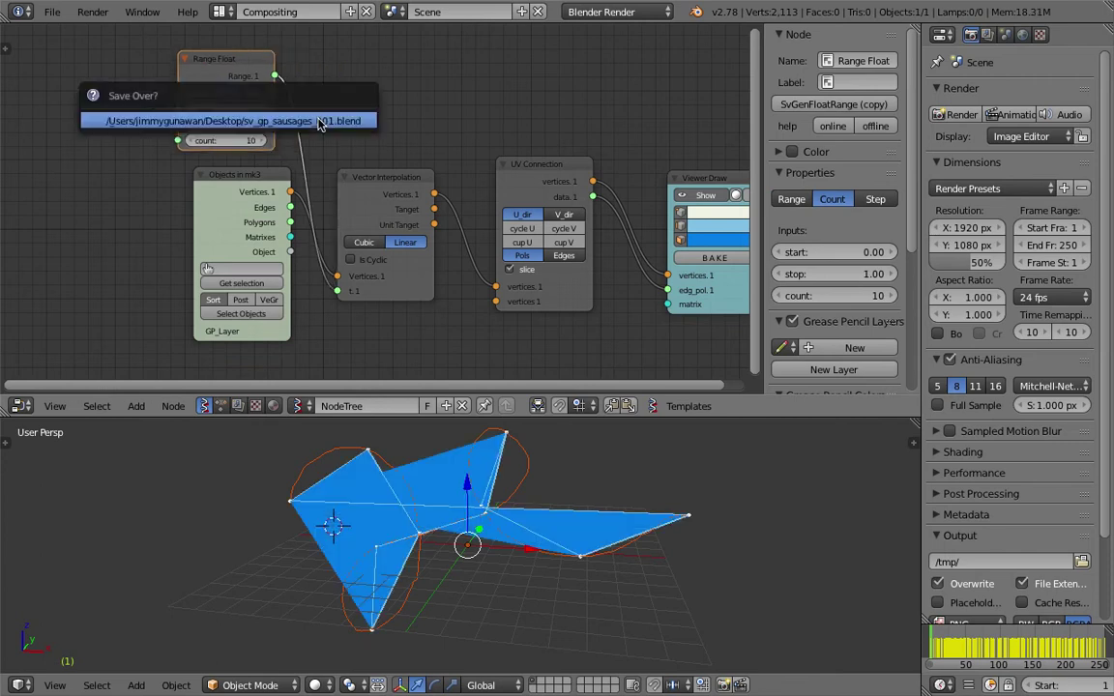
pyautogui.click(317, 121)
# Set the UV Connection node to Edges with slice turned off, and raise the Range Float count to 43
pyautogui.moveTo(483, 191); pyautogui.dragTo(353, 167, button='middle')
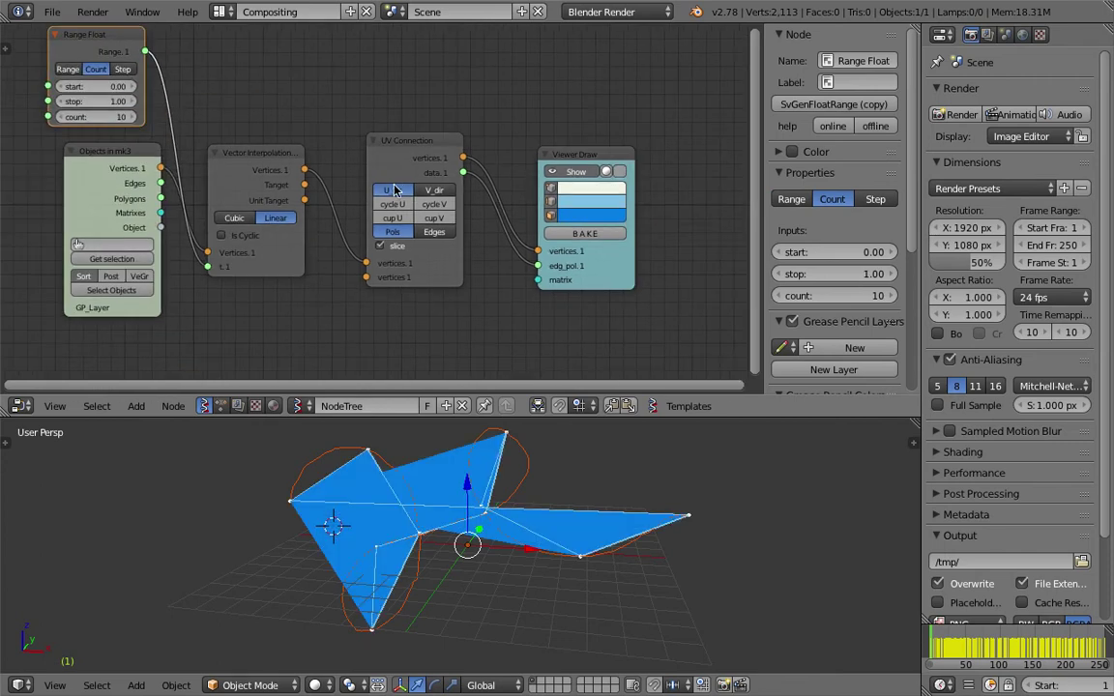
pyautogui.click(435, 234)
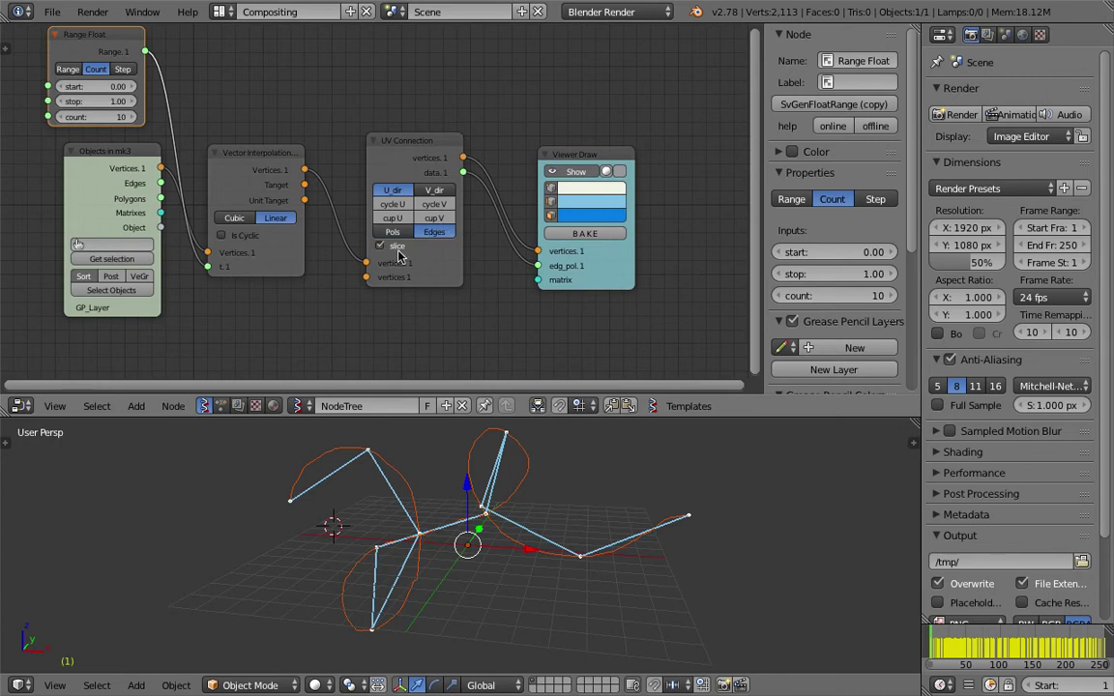
pyautogui.scroll(-1, 394, 251)
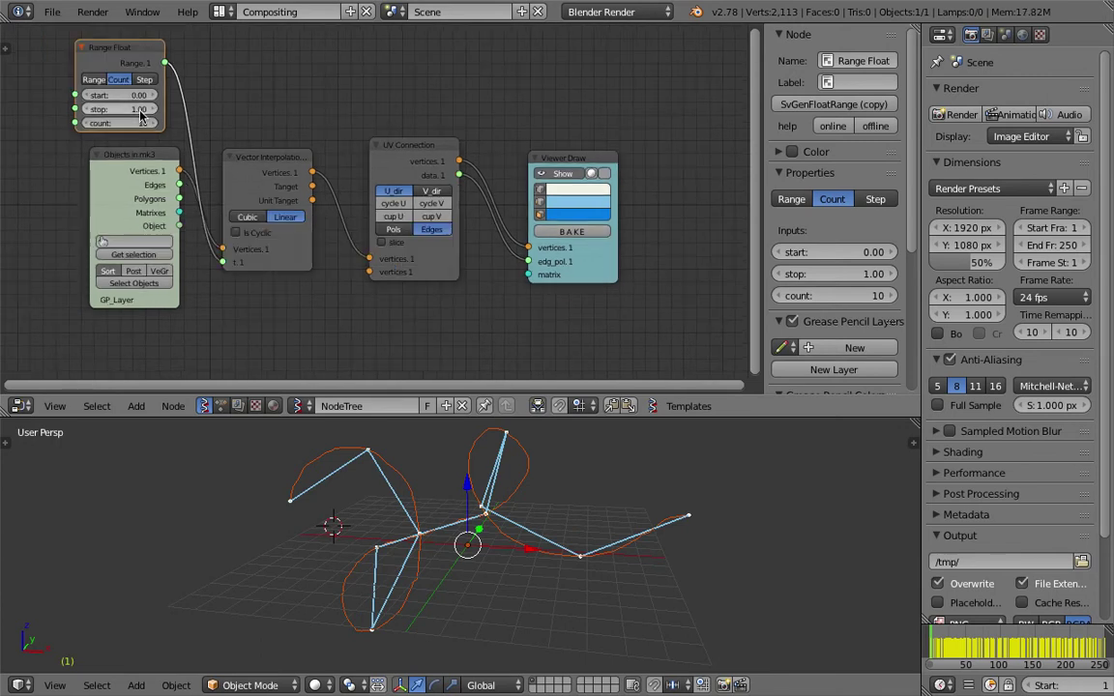
pyautogui.moveTo(136, 128); pyautogui.dragTo(290, 129)
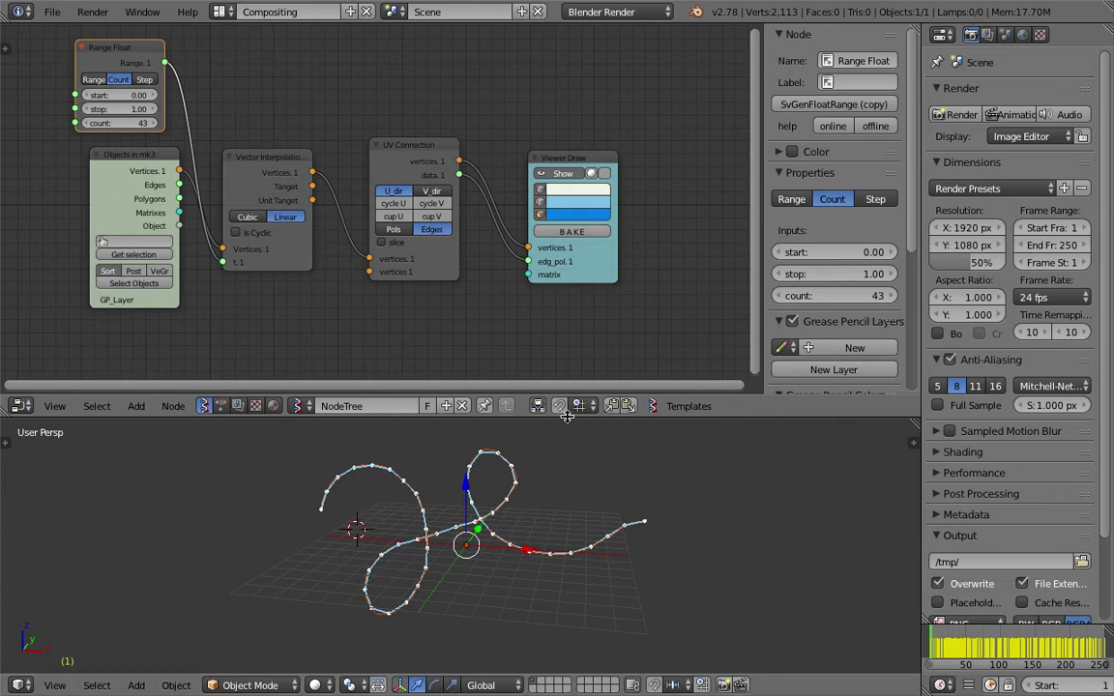
# Enlarge the 3D view by shrinking the node editor, and save over sv_gp_sausages_001.blend
pyautogui.moveTo(516, 394); pyautogui.dragTo(525, 295)
pyautogui.hotkey('ctrl', 's')
pyautogui.click(472, 388)
pyautogui.moveTo(474, 386); pyautogui.dragTo(519, 391, button='middle')
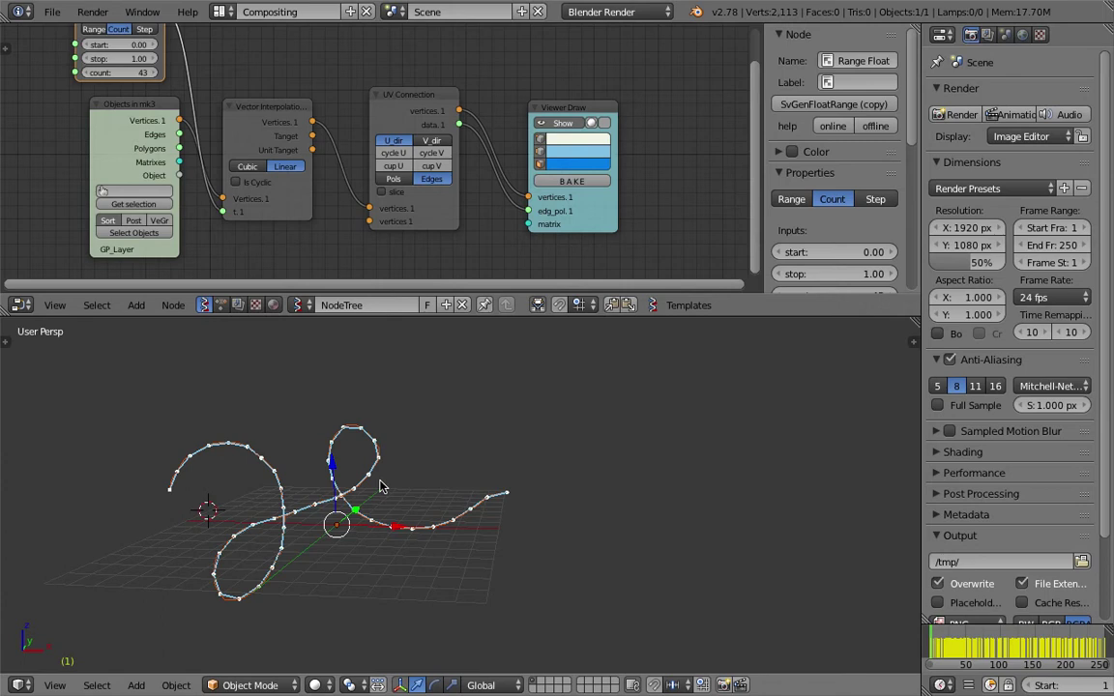
pyautogui.keyDown('shift'); pyautogui.moveTo(309, 413); pyautogui.dragTo(373, 413, button='middle'); pyautogui.keyUp('shift')
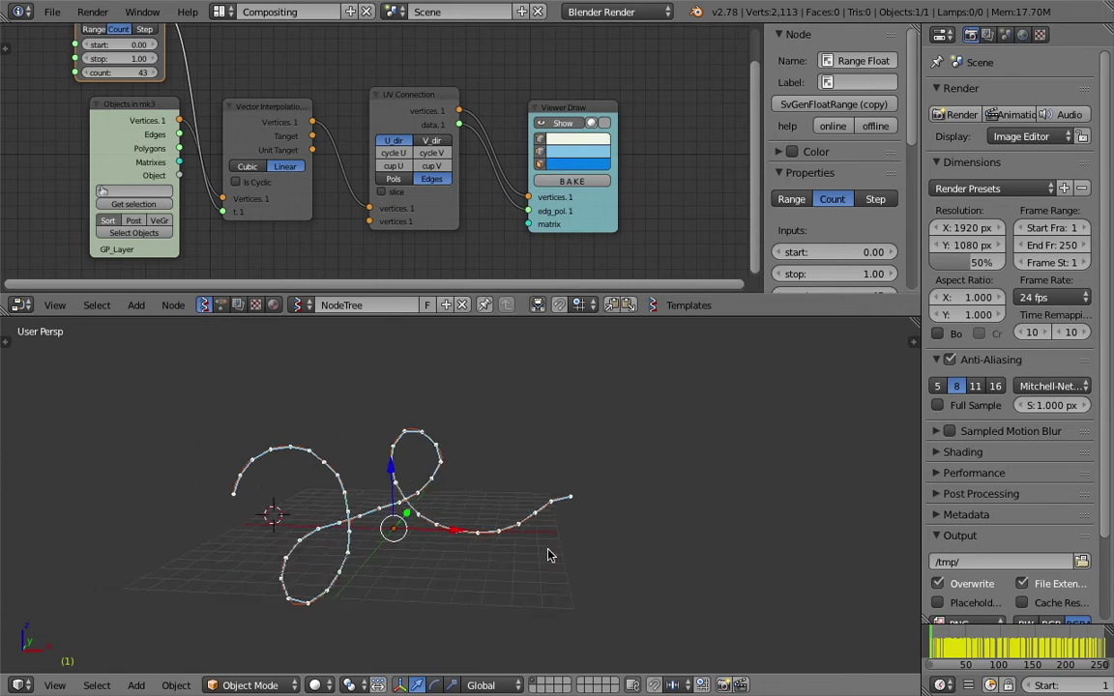
pyautogui.press('Home')
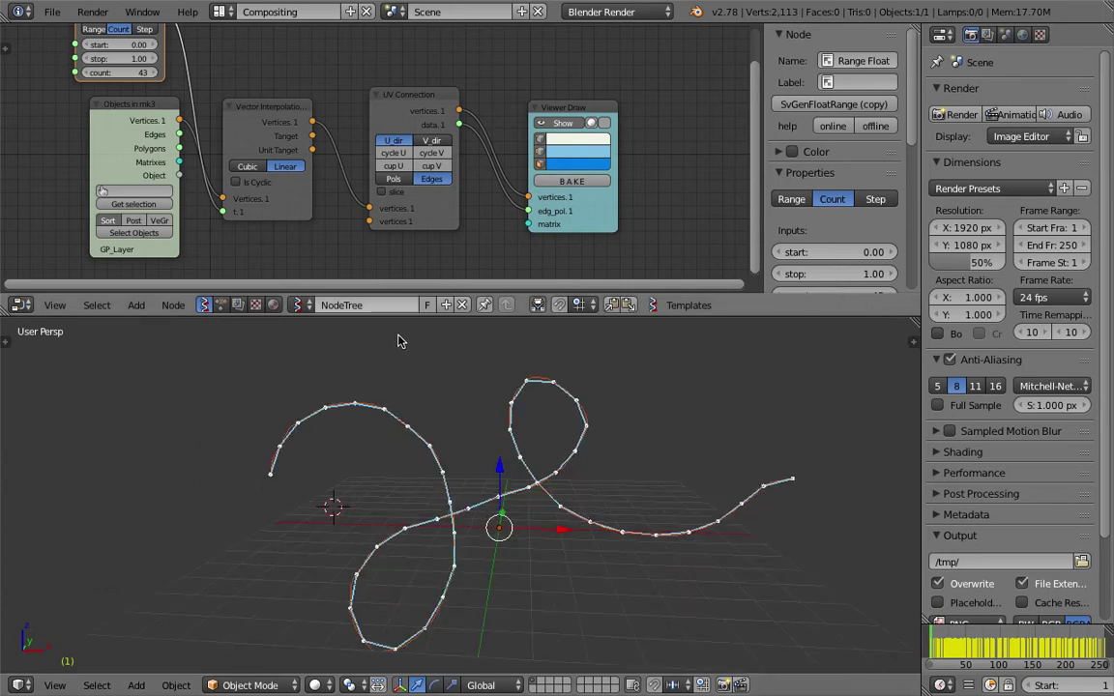
pyautogui.moveTo(556, 515)
pyautogui.mouseDown(button='middle')
pyautogui.moveTo(291, 475)
pyautogui.moveTo(552, 510)
pyautogui.moveTo(556, 522)
pyautogui.mouseUp(button='middle')
pyautogui.scroll(-3, 311, 111)
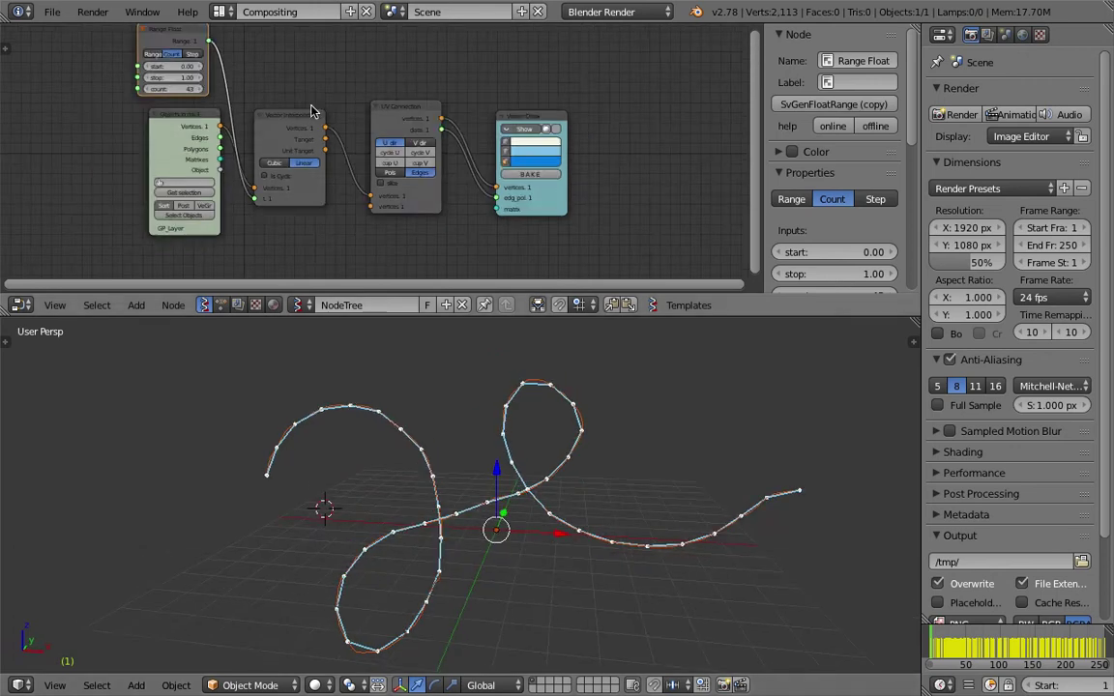
# Save over sv_gp_sausages_001.blend and set the Range Float count to 70
pyautogui.moveTo(311, 112); pyautogui.dragTo(362, 145, button='middle')
pyautogui.hotkey('ctrl', 's')
pyautogui.click(353, 134)
pyautogui.moveTo(232, 124); pyautogui.dragTo(292, 123)
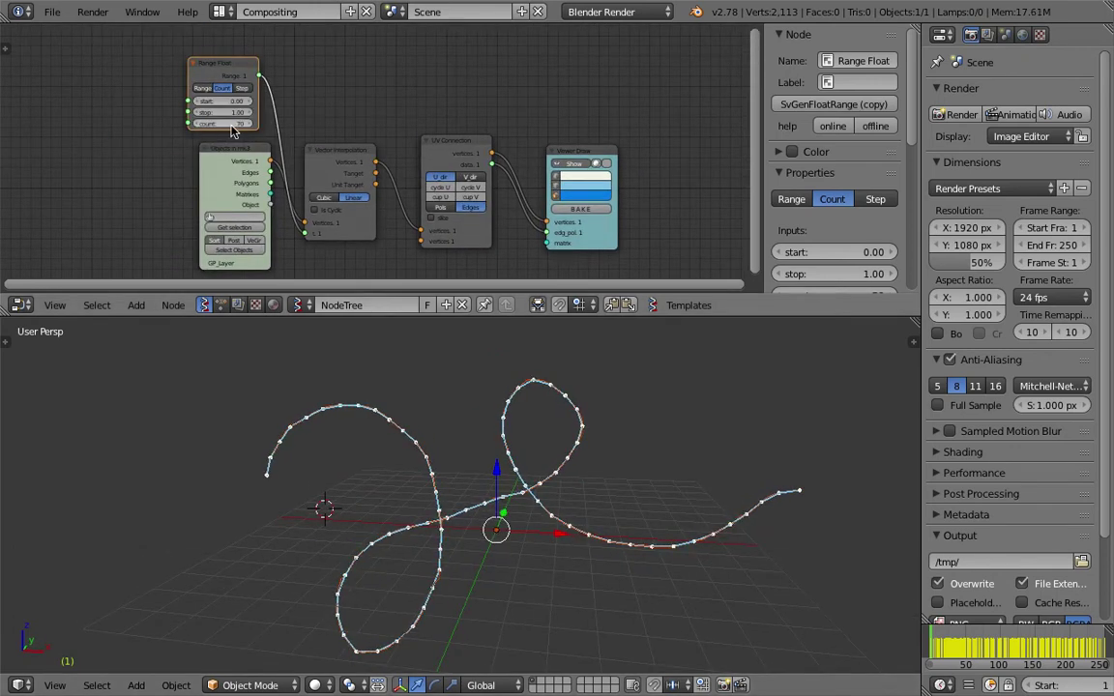
# Hide the node editor's properties sidebar and give the node editor more height
pyautogui.press('n')
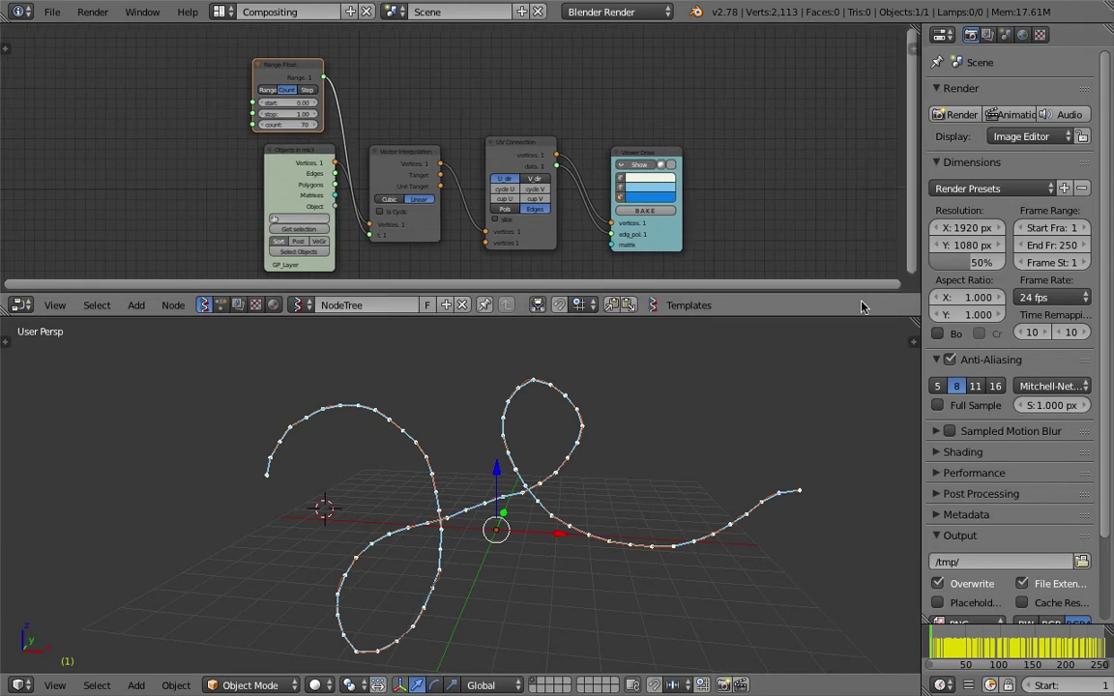
pyautogui.moveTo(863, 307); pyautogui.dragTo(863, 349)
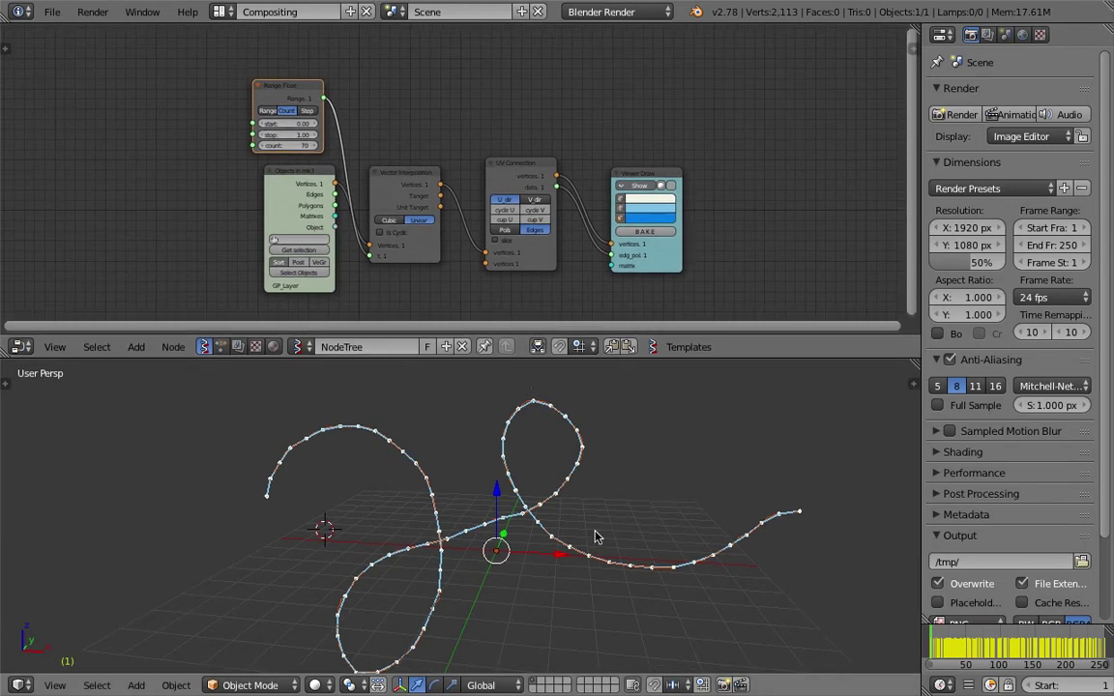
pyautogui.moveTo(595, 537); pyautogui.dragTo(490, 527, button='middle')
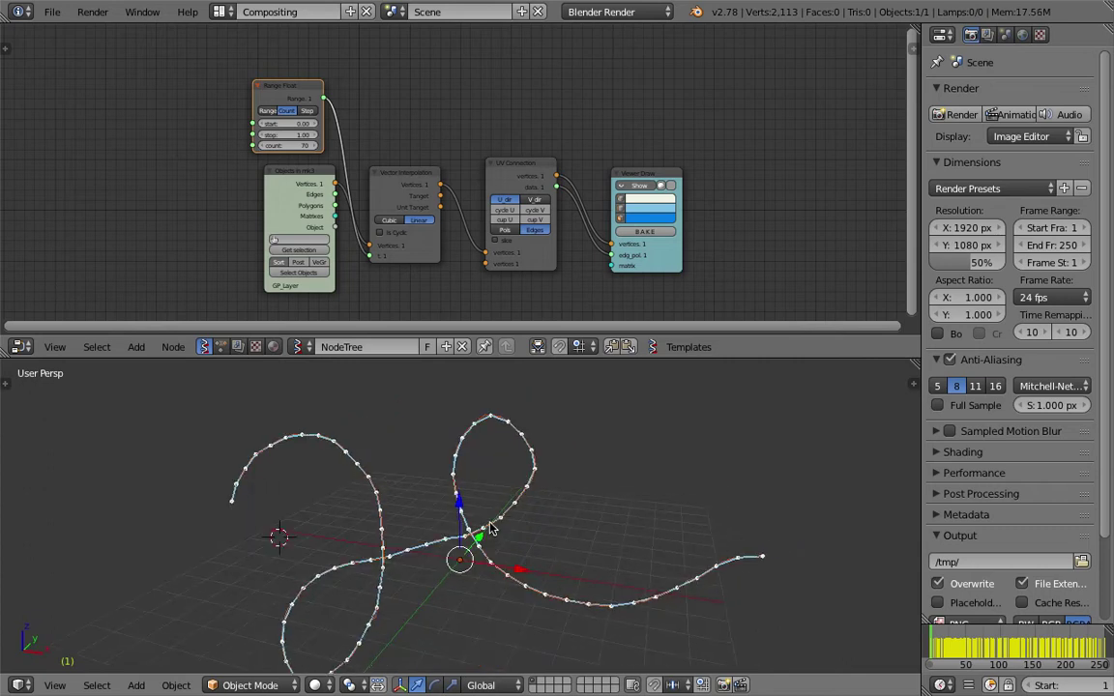
# Save over sv_gp_sausages_001.blend and add a Skin Mesher mk1b node above the Viewer Draw node
pyautogui.moveTo(623, 150); pyautogui.dragTo(587, 177, button='middle')
pyautogui.hotkey('ctrl', 's')
pyautogui.click(649, 140)
pyautogui.hotkey('shift', 'a')
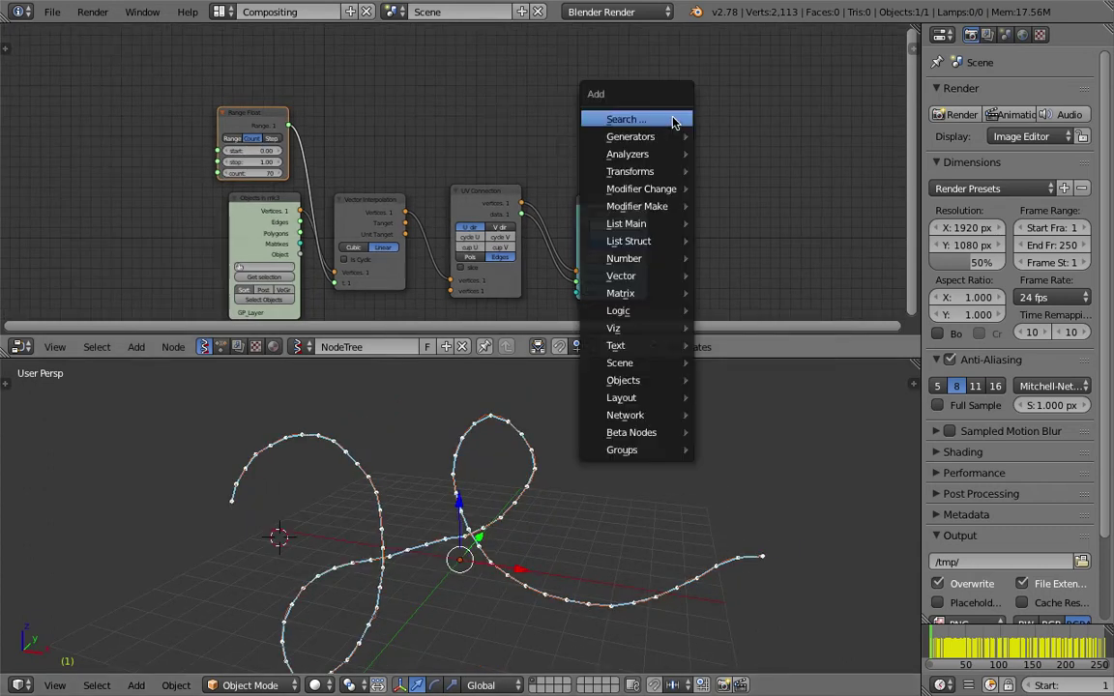
pyautogui.click(673, 121)
pyautogui.write('sk')
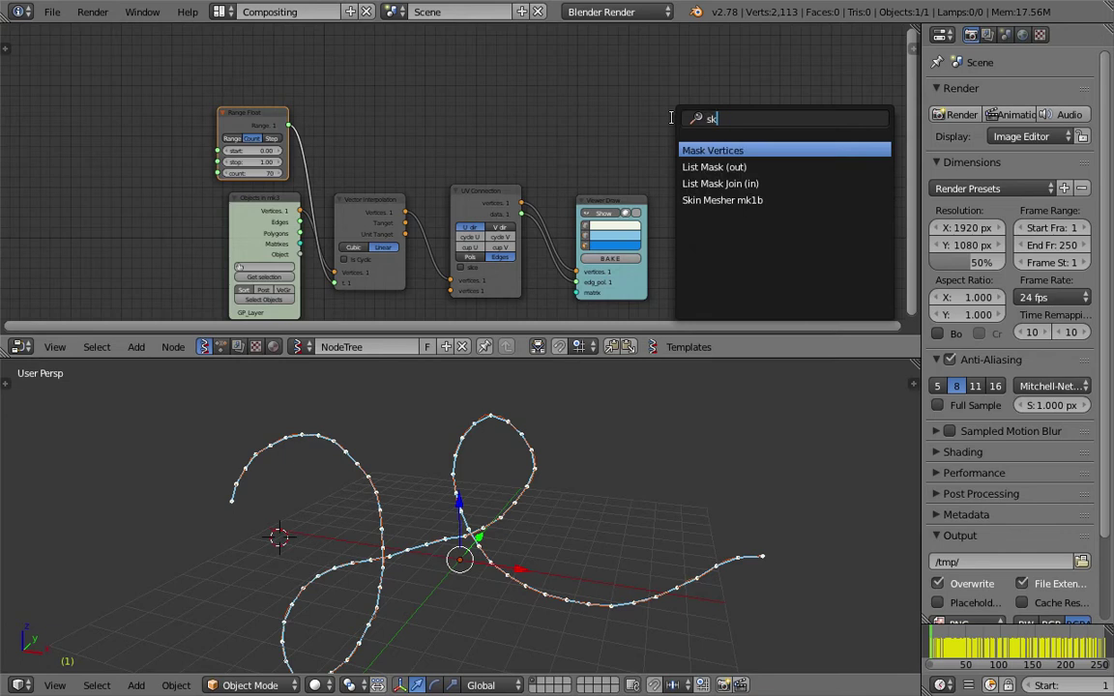
pyautogui.press('Down')
pyautogui.press('Down')
pyautogui.press('Down')
pyautogui.press('Return')
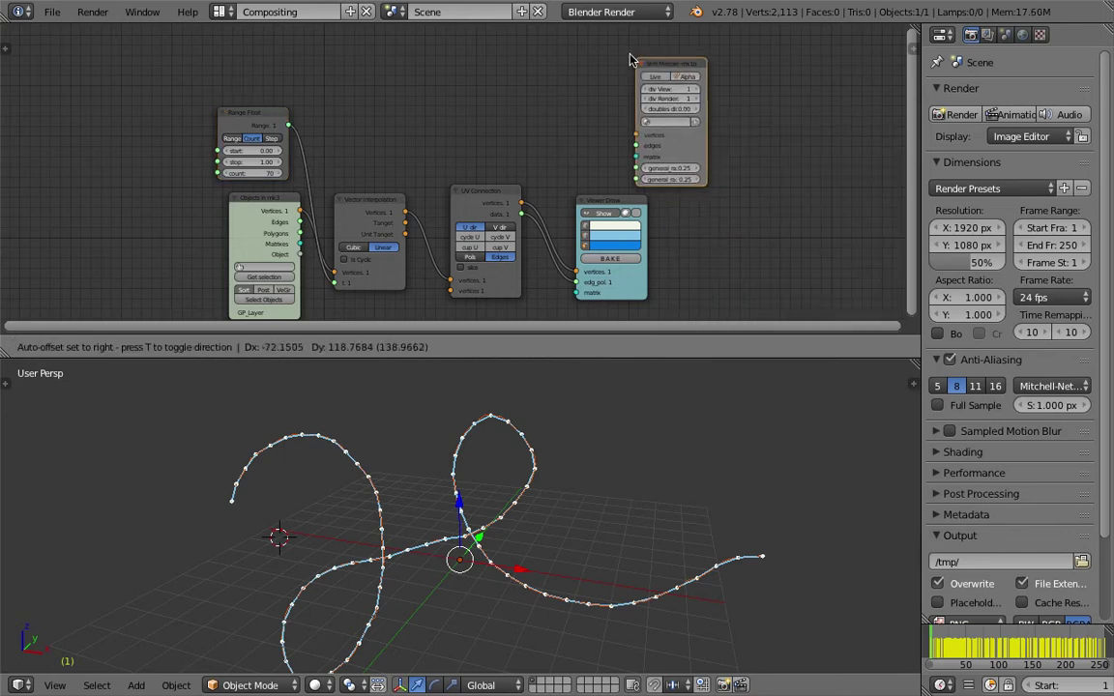
pyautogui.click(630, 60)
# Link the UV Connection node's vertices and data outputs to the Skin Mesher's vertices and edges inputs, and activate its Live option
pyautogui.scroll(1, 549, 230)
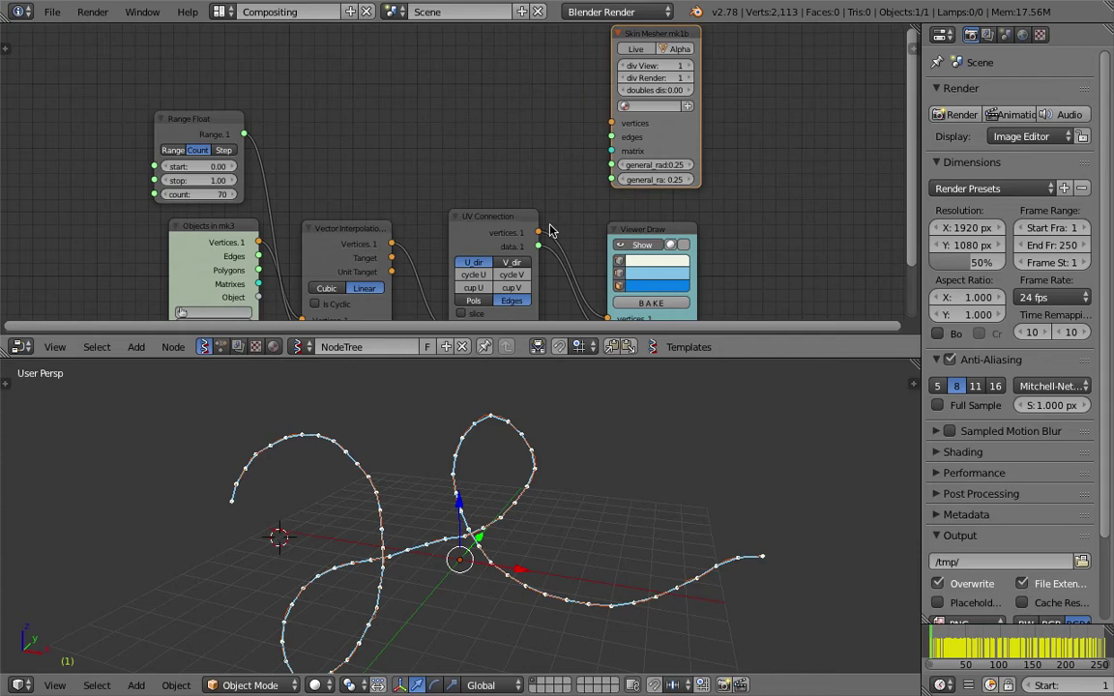
pyautogui.moveTo(549, 231); pyautogui.dragTo(617, 138)
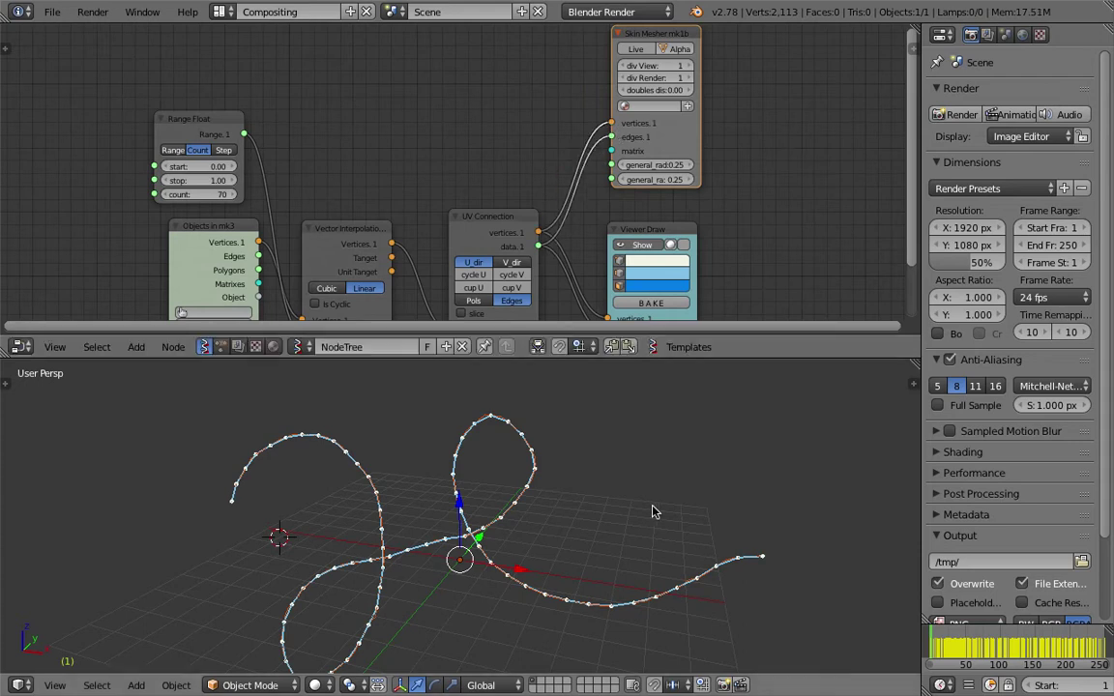
pyautogui.click(636, 50)
# Save over sv_gp_sausages_001.blend and enlarge the 3D view to examine the skinned tube from several sides
pyautogui.moveTo(572, 500); pyautogui.dragTo(609, 503, button='middle')
pyautogui.hotkey('ctrl', 's')
pyautogui.click(701, 464)
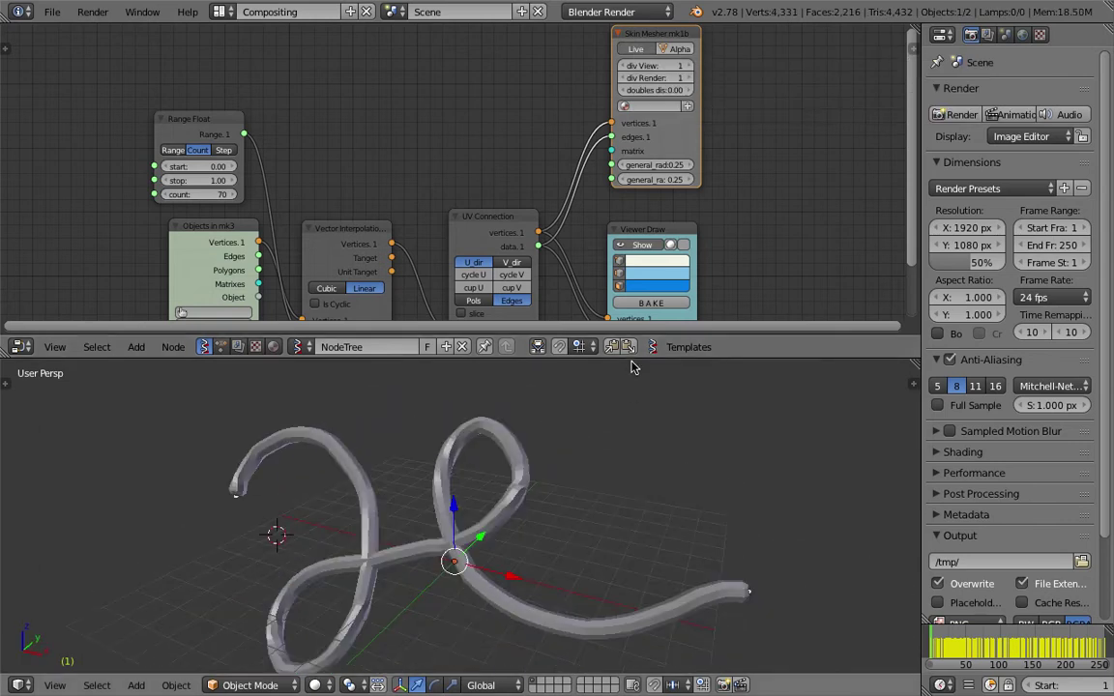
pyautogui.moveTo(631, 359); pyautogui.dragTo(629, 146)
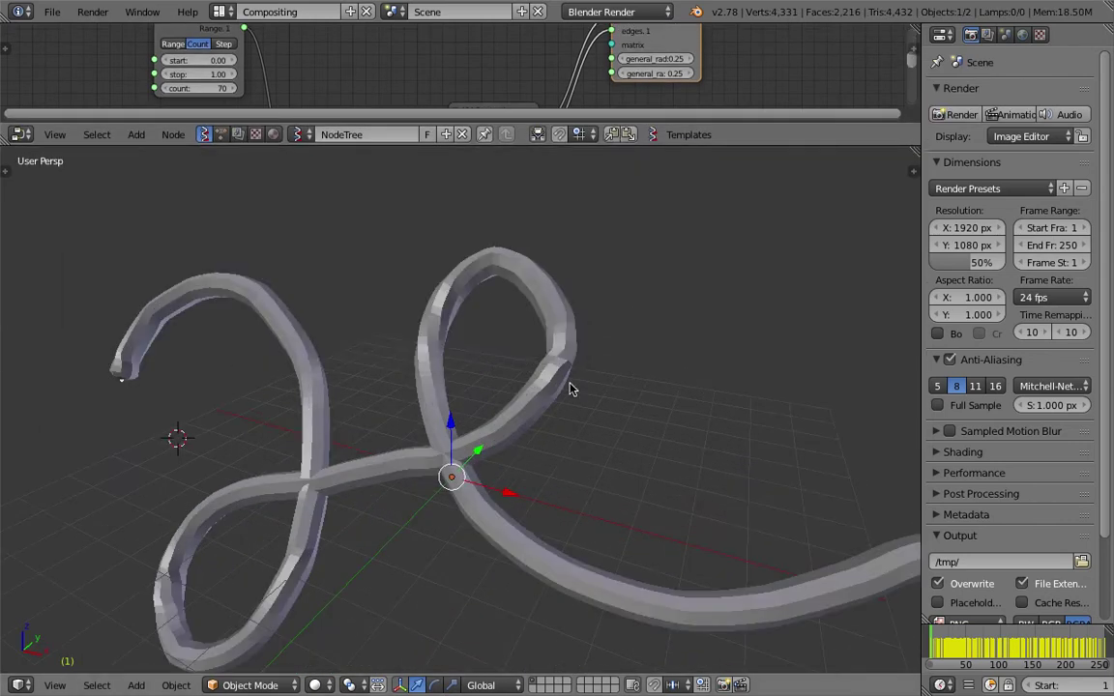
pyautogui.moveTo(572, 386); pyautogui.dragTo(577, 434, button='middle')
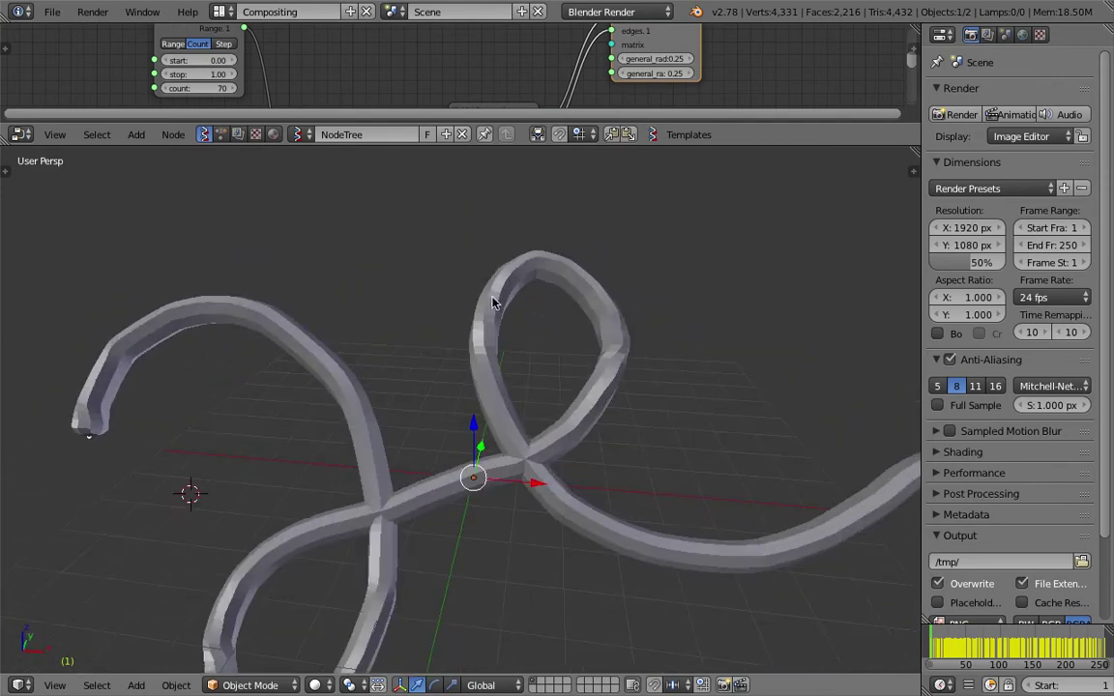
pyautogui.moveTo(557, 387); pyautogui.dragTo(480, 520, button='middle')
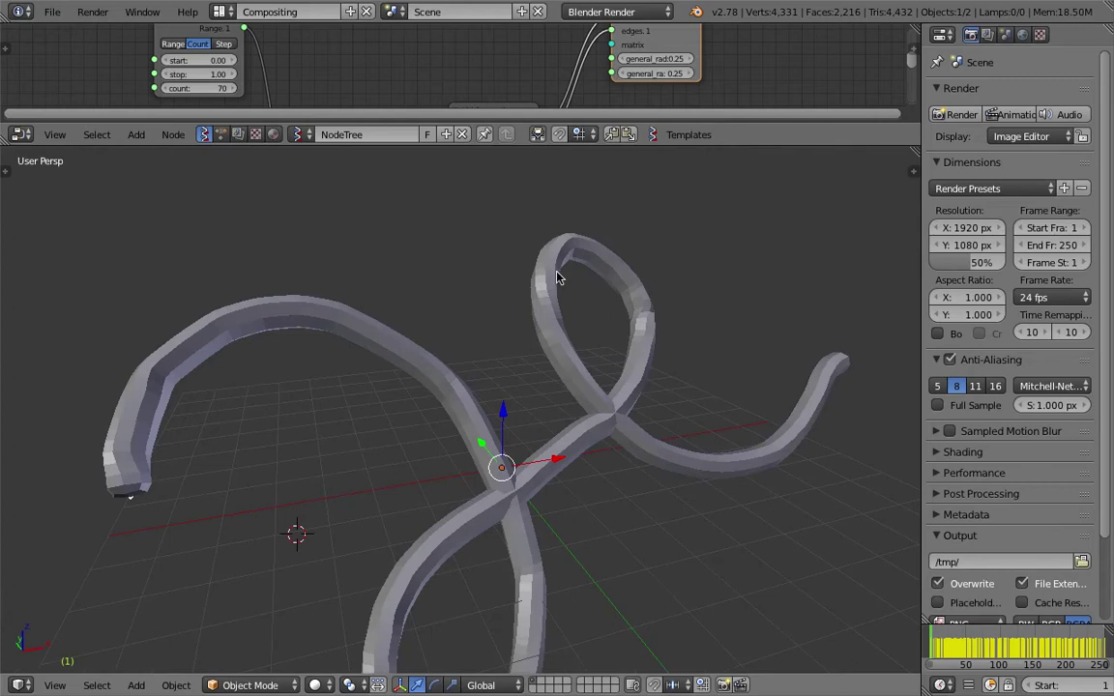
pyautogui.moveTo(716, 448); pyautogui.dragTo(487, 448, button='middle')
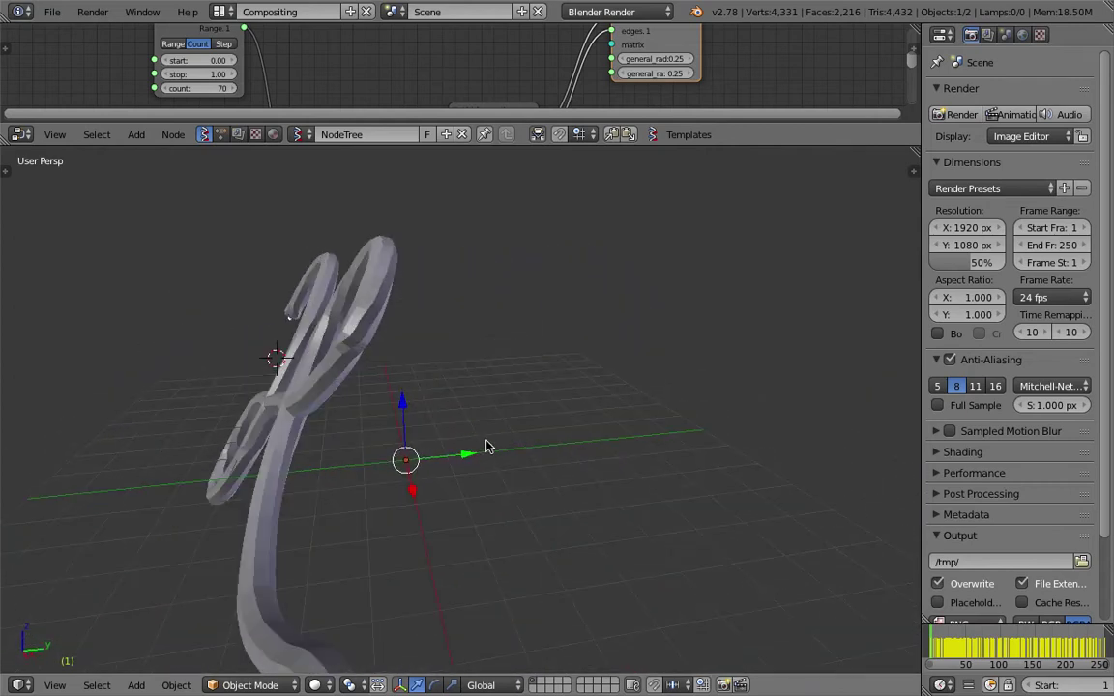
pyautogui.moveTo(340, 337); pyautogui.dragTo(562, 335, button='middle')
# Save over sv_gp_sausages_001.blend again and restore more height to the node editor
pyautogui.hotkey('ctrl', 's')
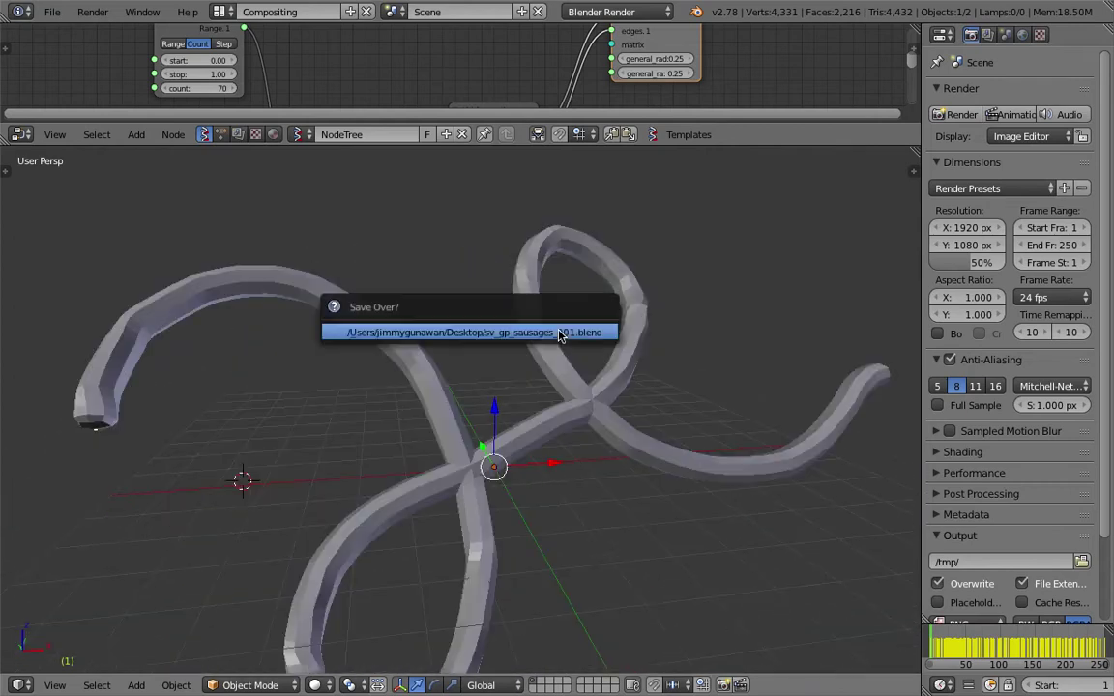
pyautogui.press('Return')
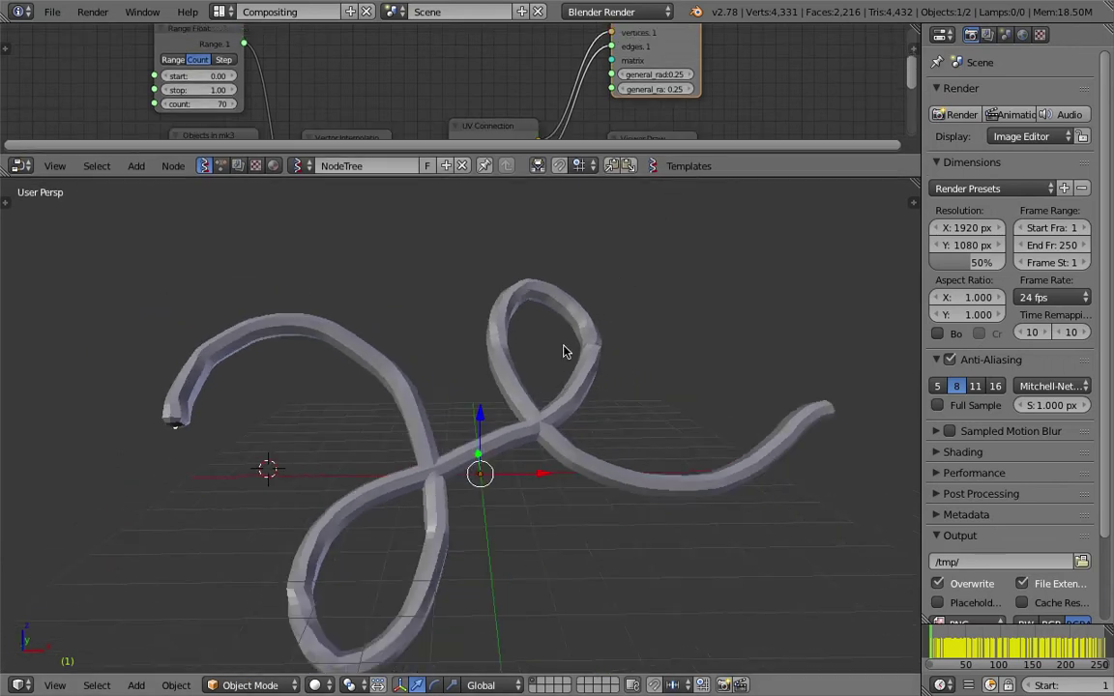
pyautogui.hotkey('ctrl', 's')
pyautogui.click(562, 352)
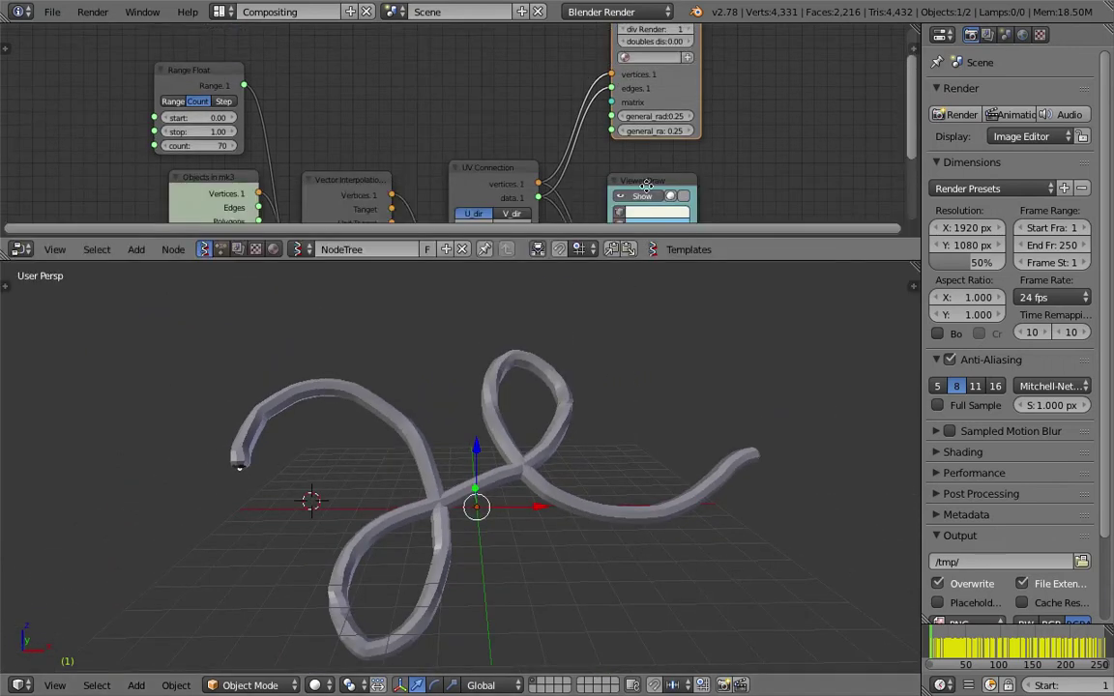
pyautogui.hotkey('ctrl', 's')
pyautogui.press('Return')
# Show the 3D view in wireframe shading and save over sv_gp_sausages_001.blend
pyautogui.scroll(2, 538, 142)
pyautogui.moveTo(561, 93); pyautogui.dragTo(462, 165, button='middle')
pyautogui.scroll(3, 652, 108)
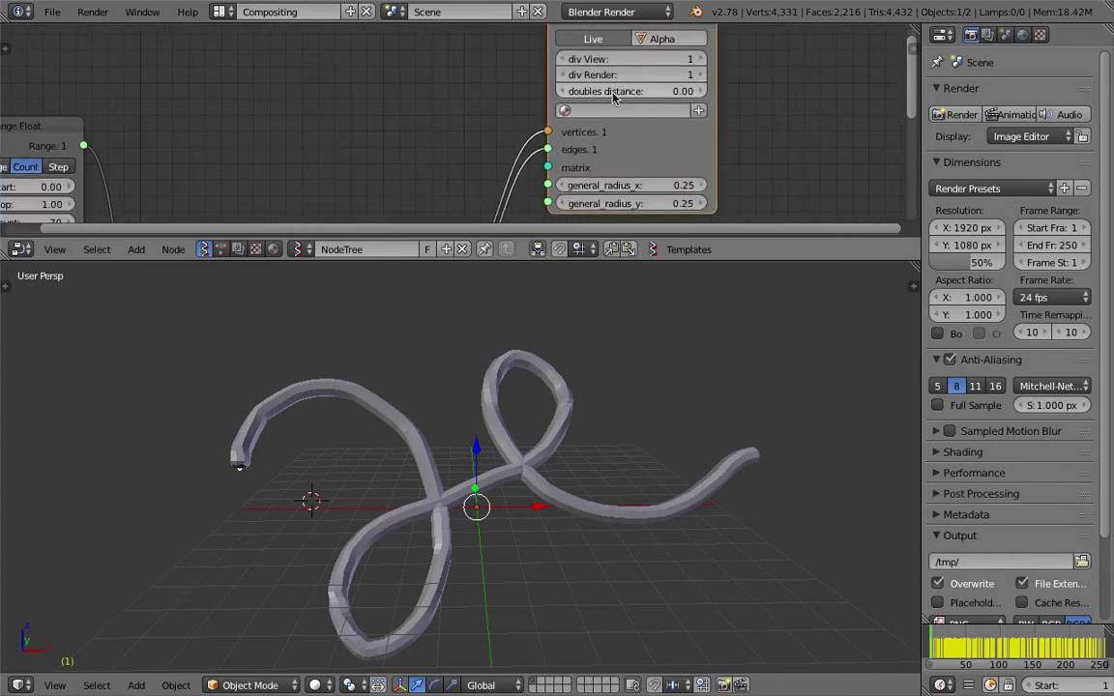
pyautogui.press('z')
pyautogui.hotkey('ctrl', 's')
pyautogui.click(634, 355)
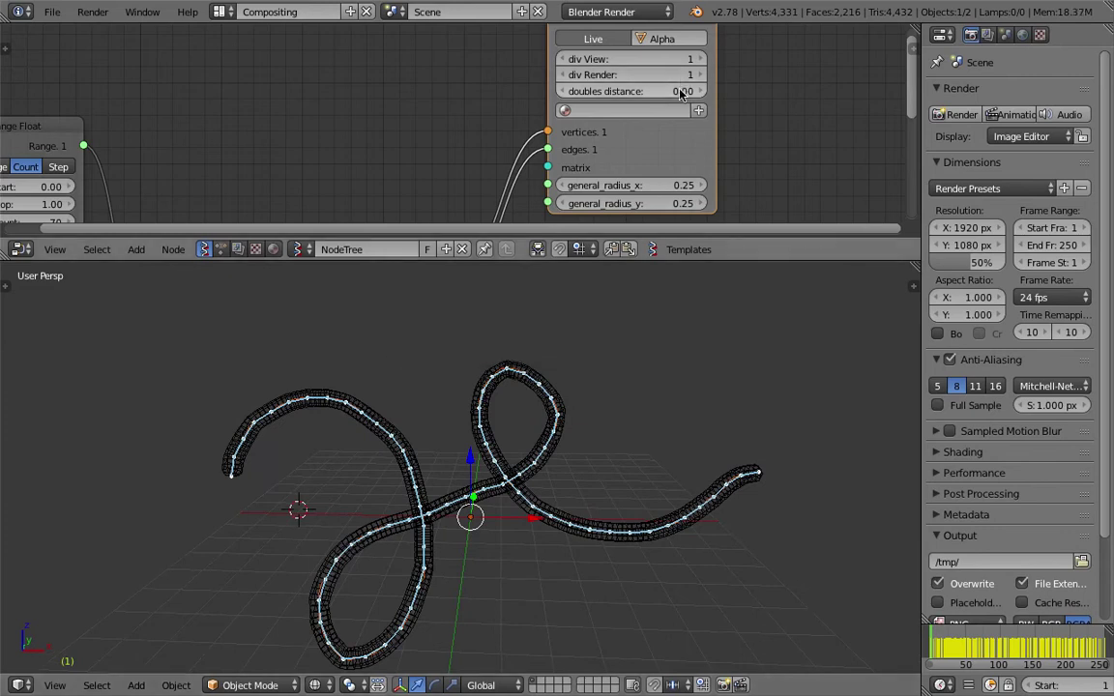
# Set the Skin Mesher's doubles distance to 0.57 and check the tube's crossings in solid and wireframe shading
pyautogui.moveTo(681, 92); pyautogui.dragTo(755, 91)
pyautogui.scroll(5, 616, 451)
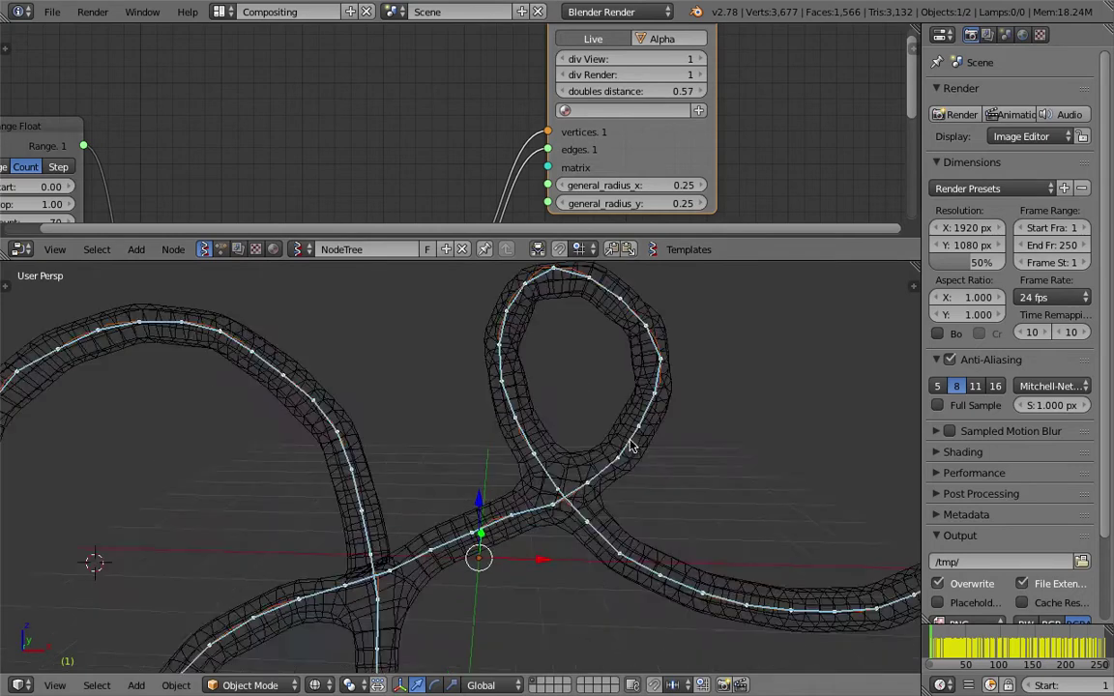
pyautogui.press('z')
pyautogui.press('z')
pyautogui.scroll(4, 619, 474)
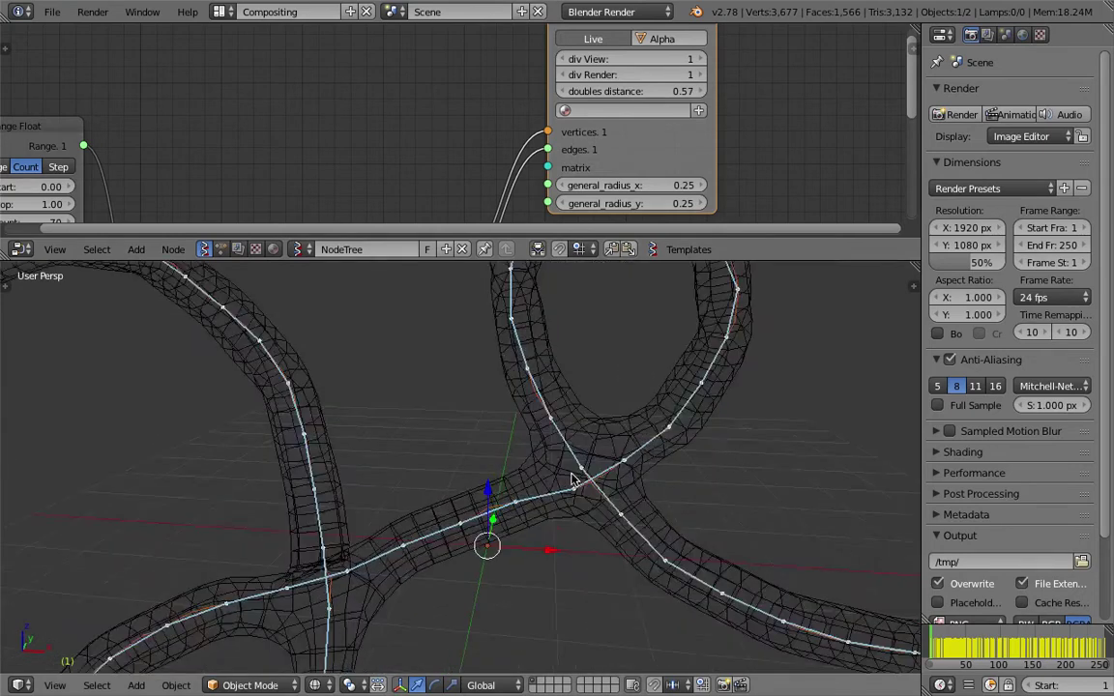
# Show the tube in solid shading and examine its crossings from several angles
pyautogui.scroll(1, 656, 470)
pyautogui.scroll(-4, 656, 470)
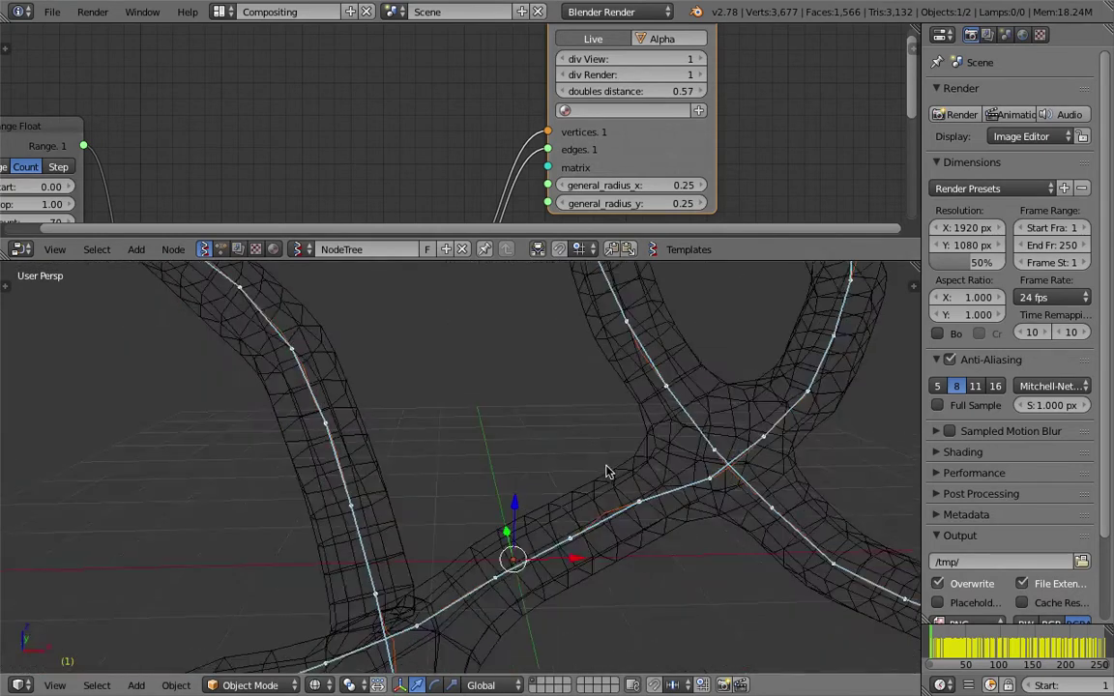
pyautogui.moveTo(474, 500); pyautogui.dragTo(513, 435, button='middle')
pyautogui.press('z')
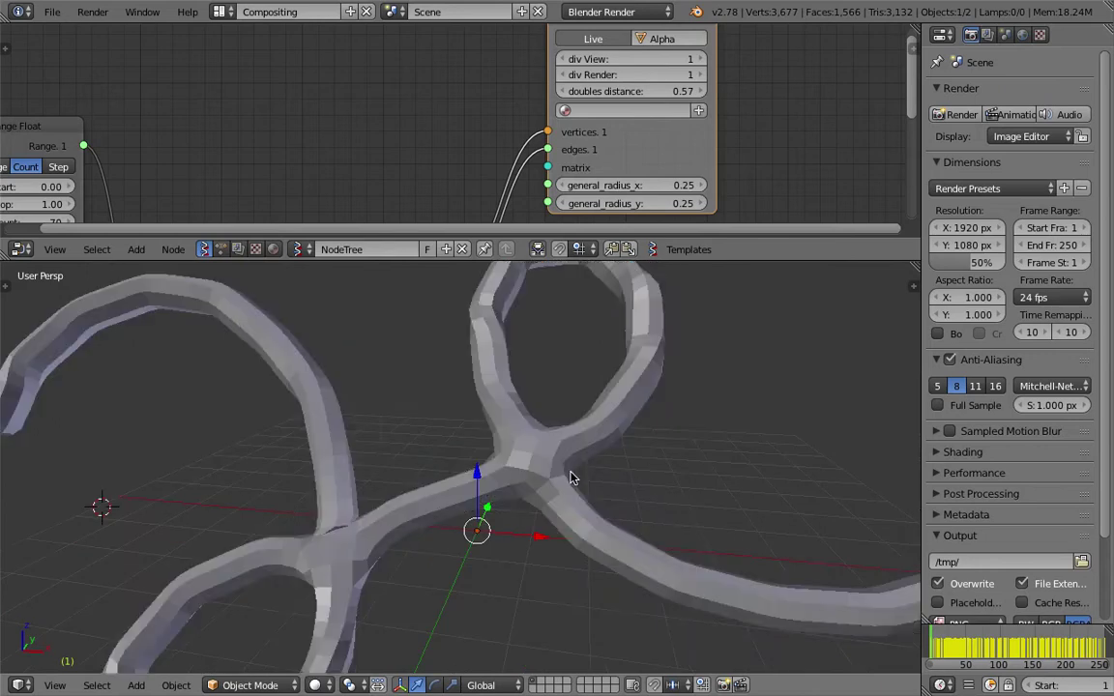
pyautogui.moveTo(458, 485); pyautogui.dragTo(532, 500, button='middle')
pyautogui.scroll(-3, 532, 500)
pyautogui.scroll(4, 526, 439)
pyautogui.moveTo(597, 479); pyautogui.dragTo(580, 454, button='middle')
# Set the Skin Mesher's doubles distance to 1.41 and save over sv_gp_sausages_001.blend
pyautogui.moveTo(663, 92)
pyautogui.mouseDown()
pyautogui.moveTo(581, 91)
pyautogui.moveTo(658, 91)
pyautogui.moveTo(646, 95)
pyautogui.mouseUp()
pyautogui.scroll(-5, 696, 410)
pyautogui.scroll(2, 423, 431)
pyautogui.keyDown('shift'); pyautogui.moveTo(585, 395); pyautogui.dragTo(639, 339, button='middle'); pyautogui.keyUp('shift')
pyautogui.moveTo(667, 93); pyautogui.dragTo(636, 93)
pyautogui.moveTo(615, 424); pyautogui.dragTo(513, 450, button='middle')
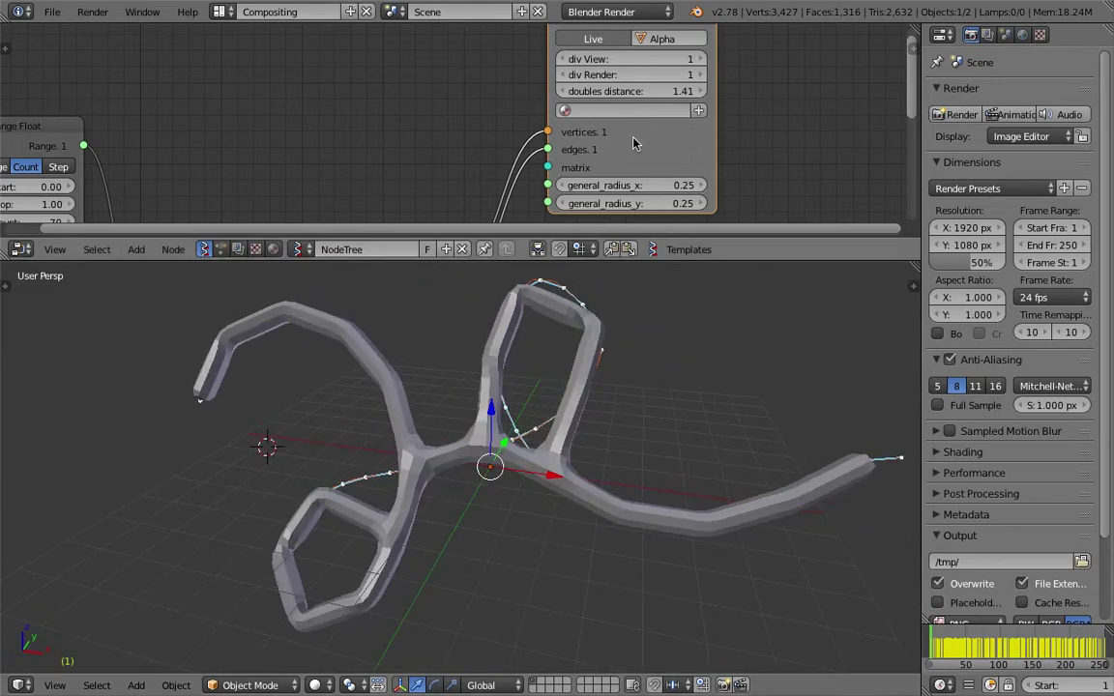
pyautogui.moveTo(621, 385); pyautogui.dragTo(645, 373, button='middle')
pyautogui.hotkey('ctrl', 's')
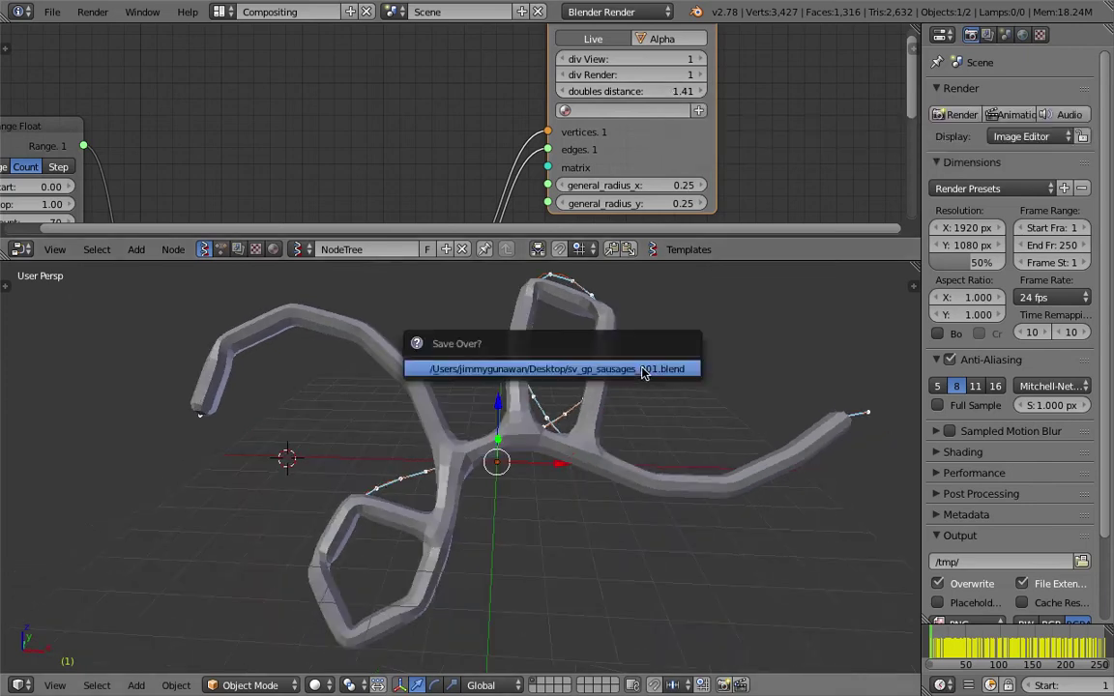
pyautogui.click(644, 371)
# Reset the Skin Mesher's doubles distance to 0.00 and save over sv_gp_sausages_001.blend
pyautogui.moveTo(673, 94); pyautogui.dragTo(574, 94)
pyautogui.moveTo(631, 383); pyautogui.dragTo(581, 400, button='middle')
pyautogui.hotkey('ctrl', 's')
pyautogui.click(463, 373)
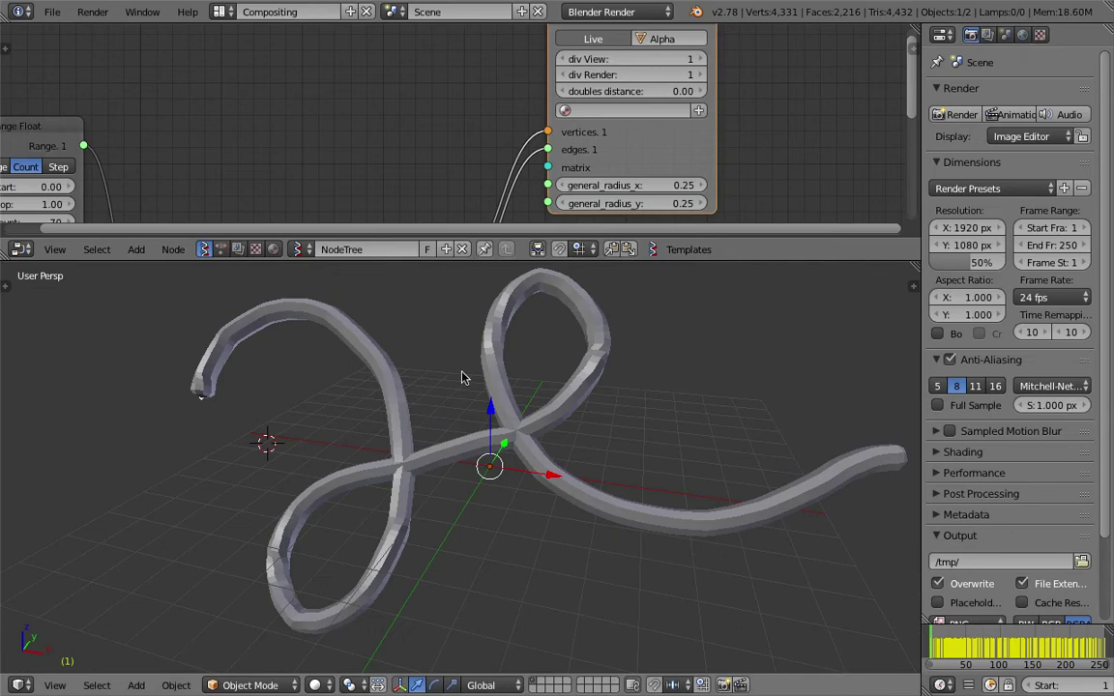
# Select the skinned tube mesh near its crossing and enter Edit Mode on it
pyautogui.moveTo(590, 447)
pyautogui.mouseDown(button='middle')
pyautogui.moveTo(657, 351)
pyautogui.moveTo(590, 448)
pyautogui.mouseUp(button='middle')
pyautogui.scroll(5, 589, 448)
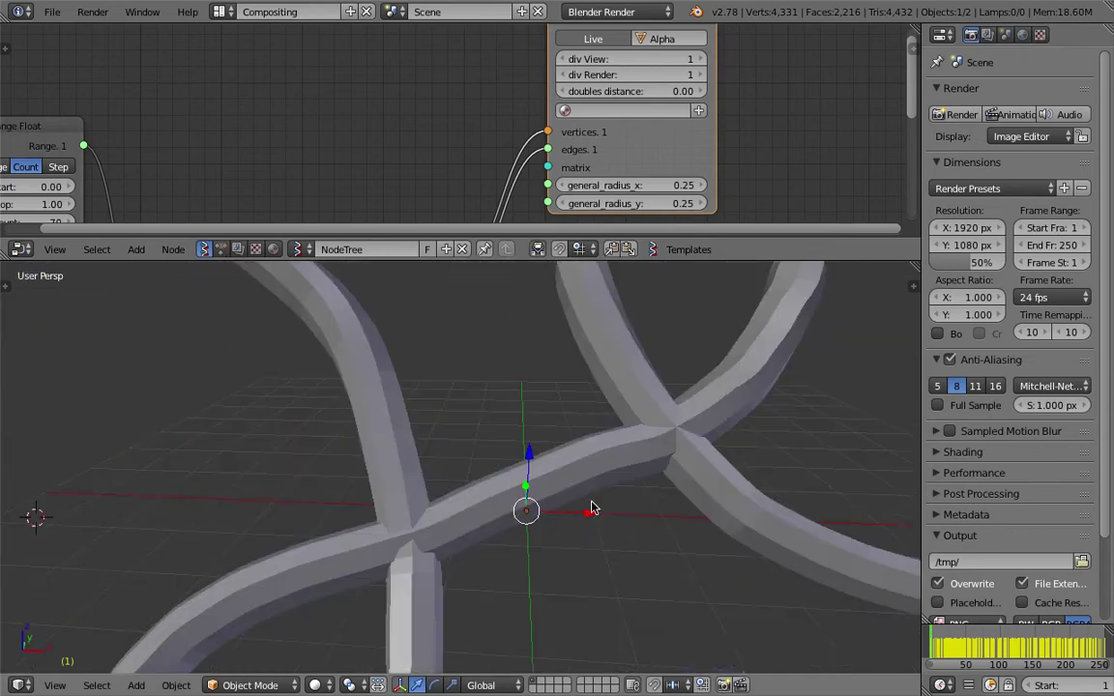
pyautogui.rightClick(690, 468)
pyautogui.press('Tab')
pyautogui.press('Tab')
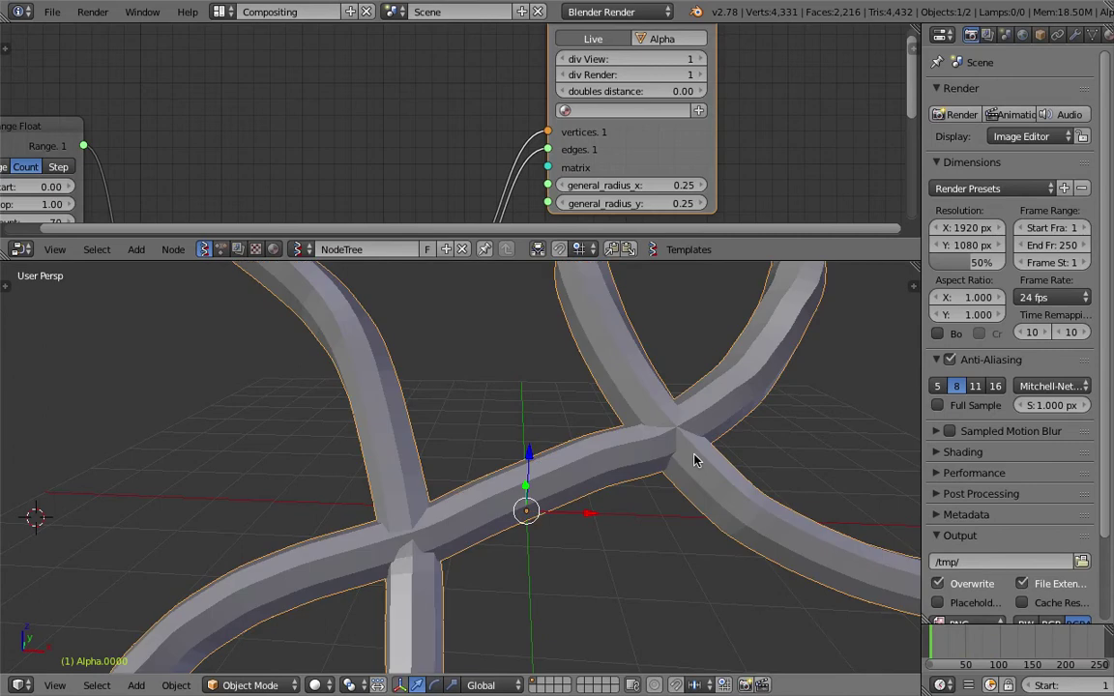
pyautogui.press('Tab')
pyautogui.click(796, 464)
# Select five neighbouring centreline vertices running through the upper crossing, move them, and return to Object Mode
pyautogui.rightClick(743, 517)
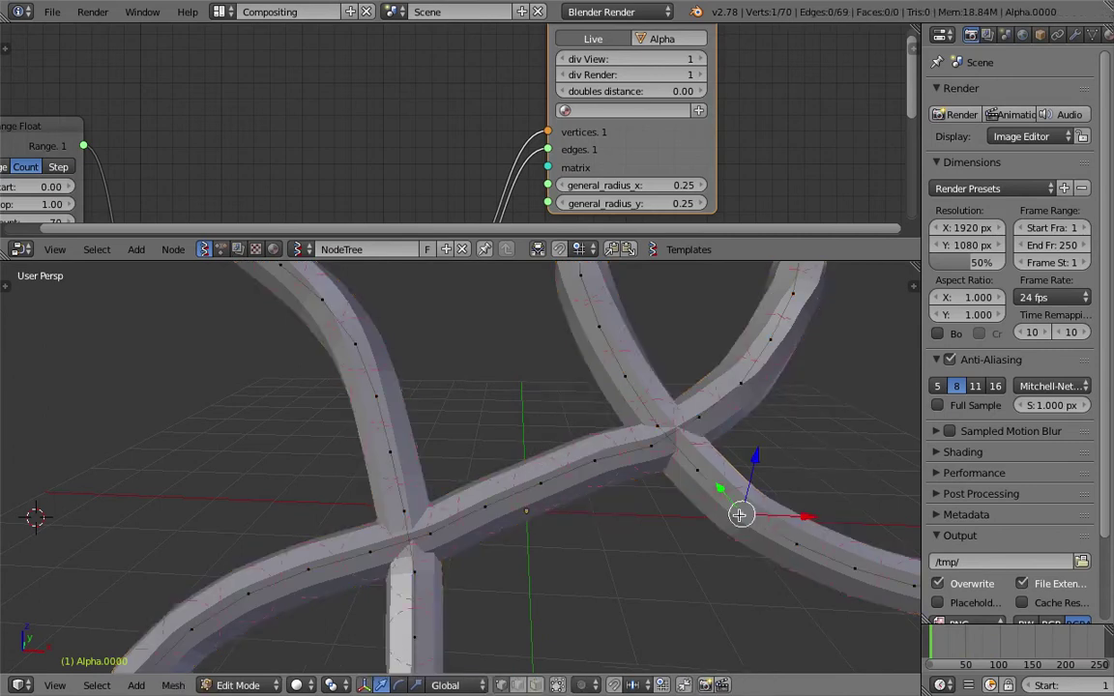
pyautogui.keyDown('shift'); pyautogui.rightClick(700, 474); pyautogui.keyUp('shift')
pyautogui.keyDown('shift'); pyautogui.rightClick(663, 425); pyautogui.keyUp('shift')
pyautogui.keyDown('shift'); pyautogui.rightClick(635, 382); pyautogui.keyUp('shift')
pyautogui.keyDown('shift'); pyautogui.rightClick(610, 337); pyautogui.keyUp('shift')
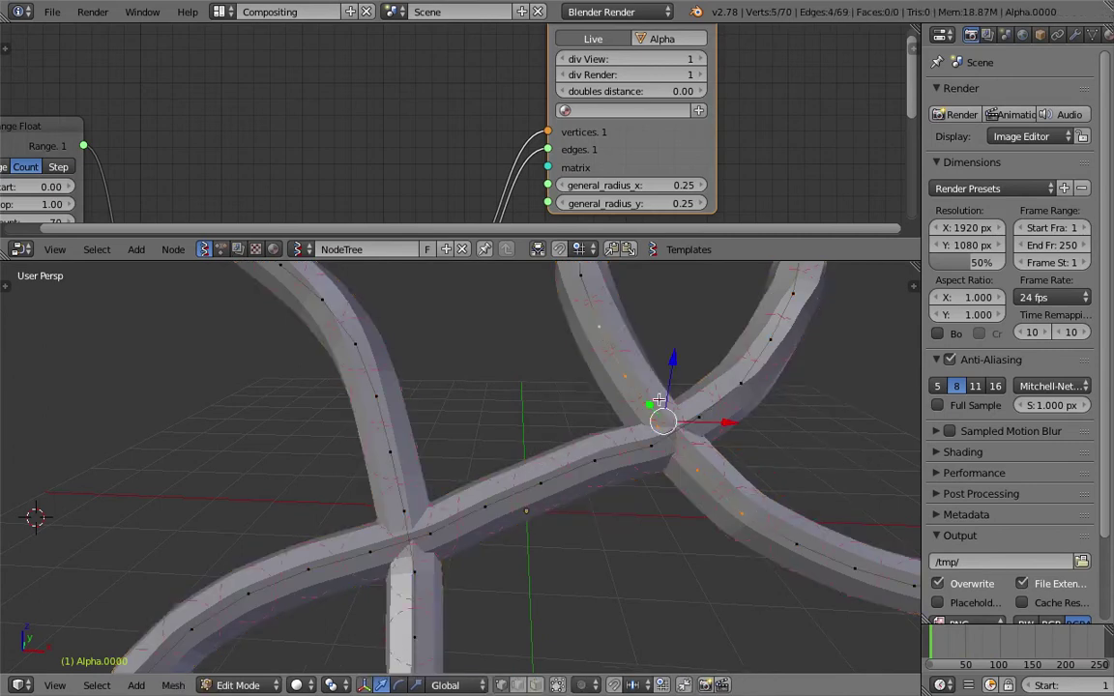
pyautogui.scroll(-3, 608, 325)
pyautogui.moveTo(688, 430); pyautogui.dragTo(714, 410, button='middle')
pyautogui.scroll(-2, 679, 389)
pyautogui.press('g')
pyautogui.click(656, 344)
pyautogui.scroll(2, 629, 392)
pyautogui.press('Tab')
pyautogui.click(435, 401)
# Go to frame 34 so the node setup regenerates the tube, and save over sv_gp_sausages_001.blend
pyautogui.click(955, 639)
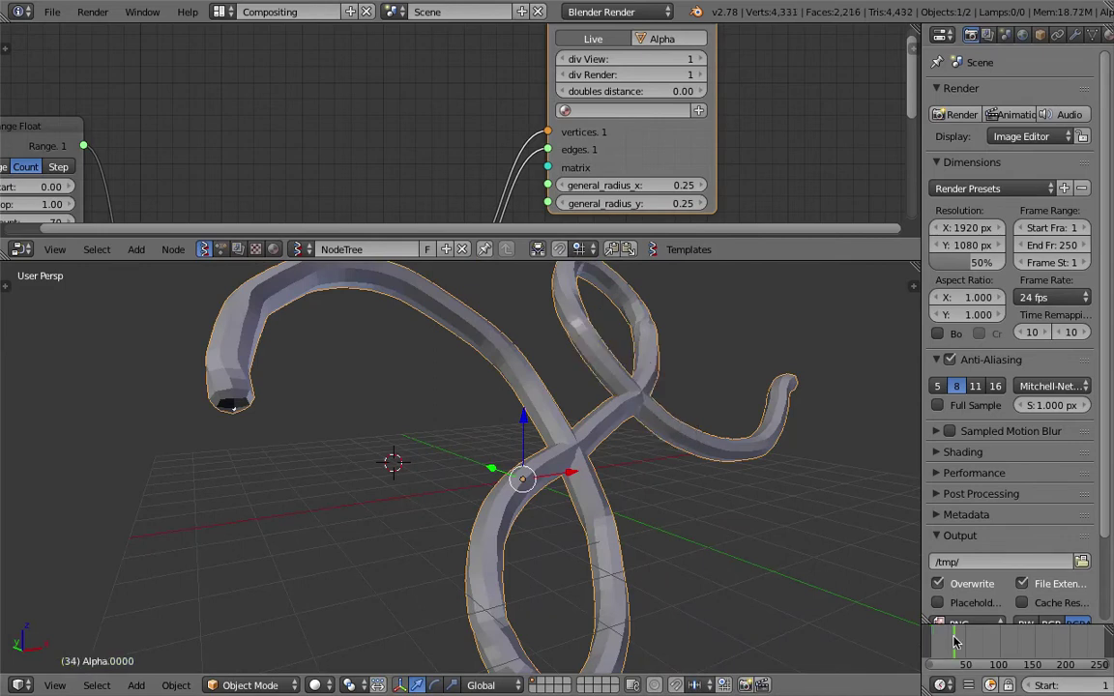
pyautogui.moveTo(603, 420); pyautogui.dragTo(557, 443, button='middle')
pyautogui.hotkey('ctrl', 's')
pyautogui.click(557, 443)
pyautogui.moveTo(634, 366); pyautogui.dragTo(613, 356, button='middle')
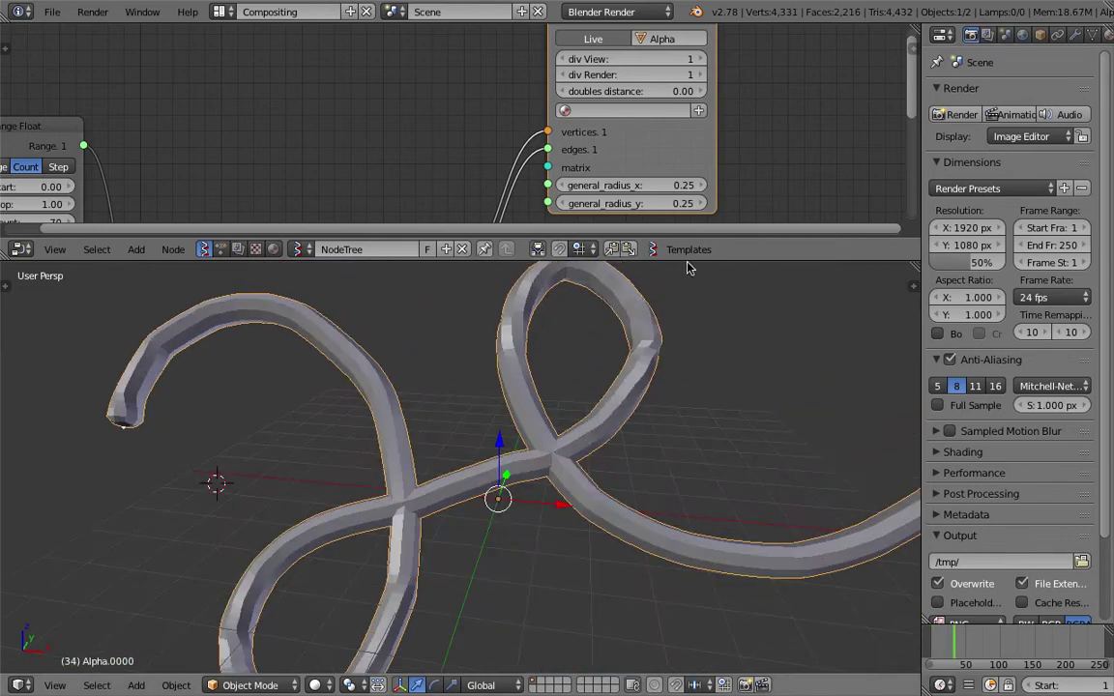
# Enlarge the node editor, move the Skin Mesher node farther from the UV Connection node, and save the file
pyautogui.moveTo(682, 261); pyautogui.dragTo(619, 369)
pyautogui.scroll(-3, 615, 391)
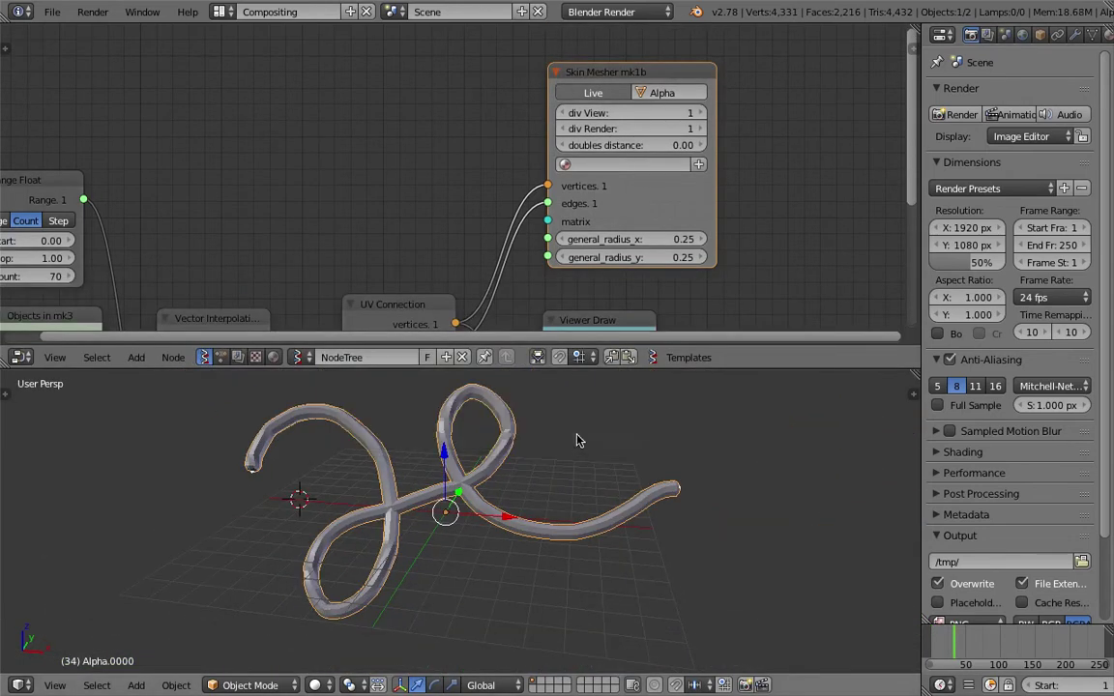
pyautogui.moveTo(595, 196); pyautogui.dragTo(693, 184)
pyautogui.hotkey('ctrl', 's')
pyautogui.press('Return')
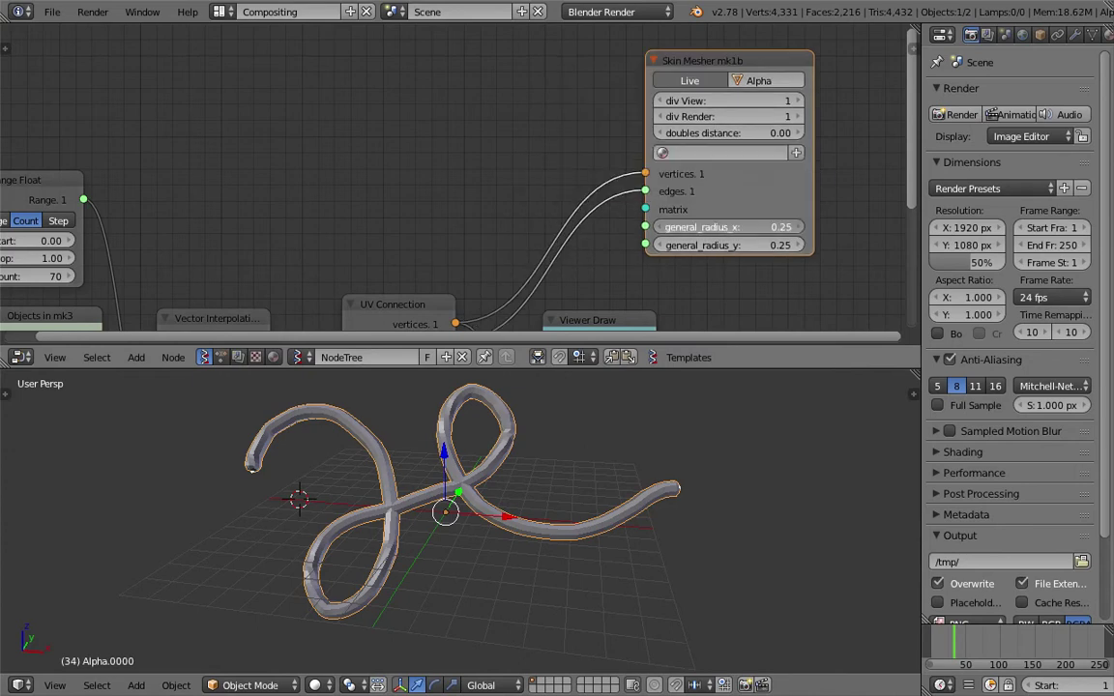
pyautogui.moveTo(771, 228); pyautogui.dragTo(772, 245)
pyautogui.hotkey('ctrl', 's')
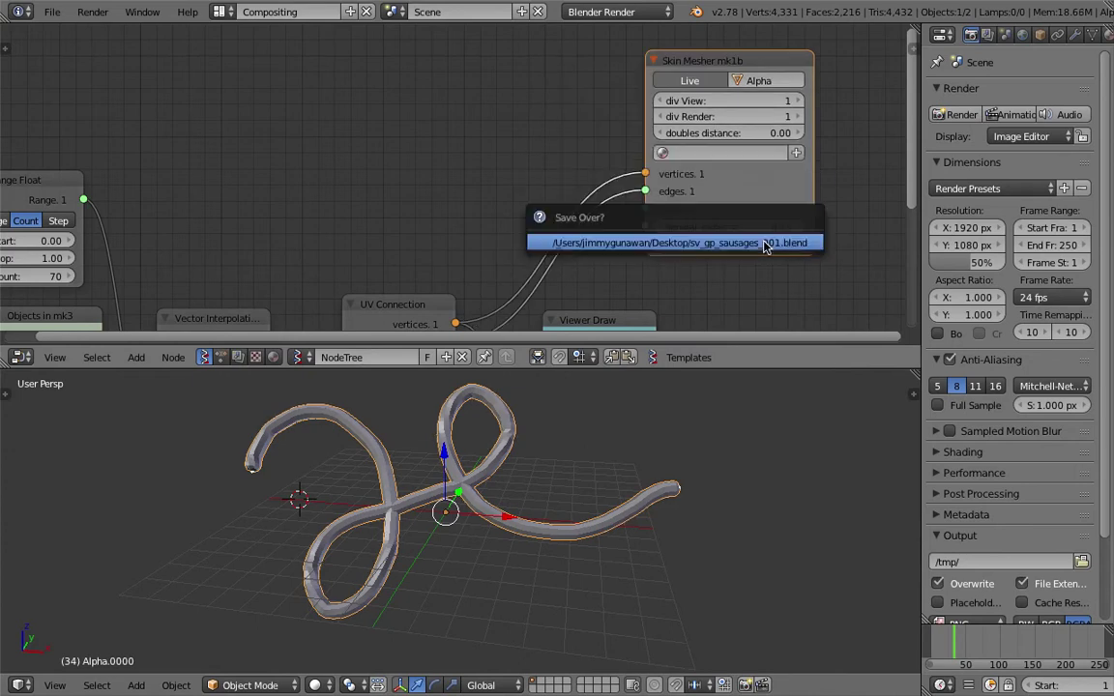
pyautogui.click(767, 247)
# Try feeding the Skin Mesher's general_radius_x and general_radius_y from one Reroute node, and delete that node
pyautogui.press('space')
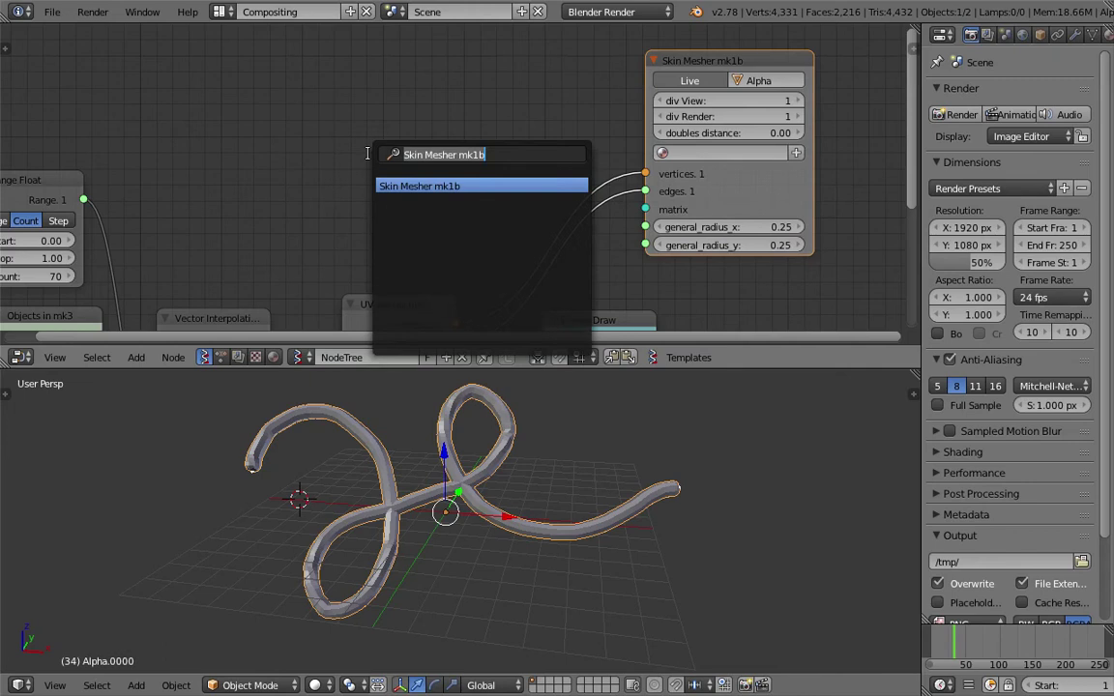
pyautogui.write('rero')
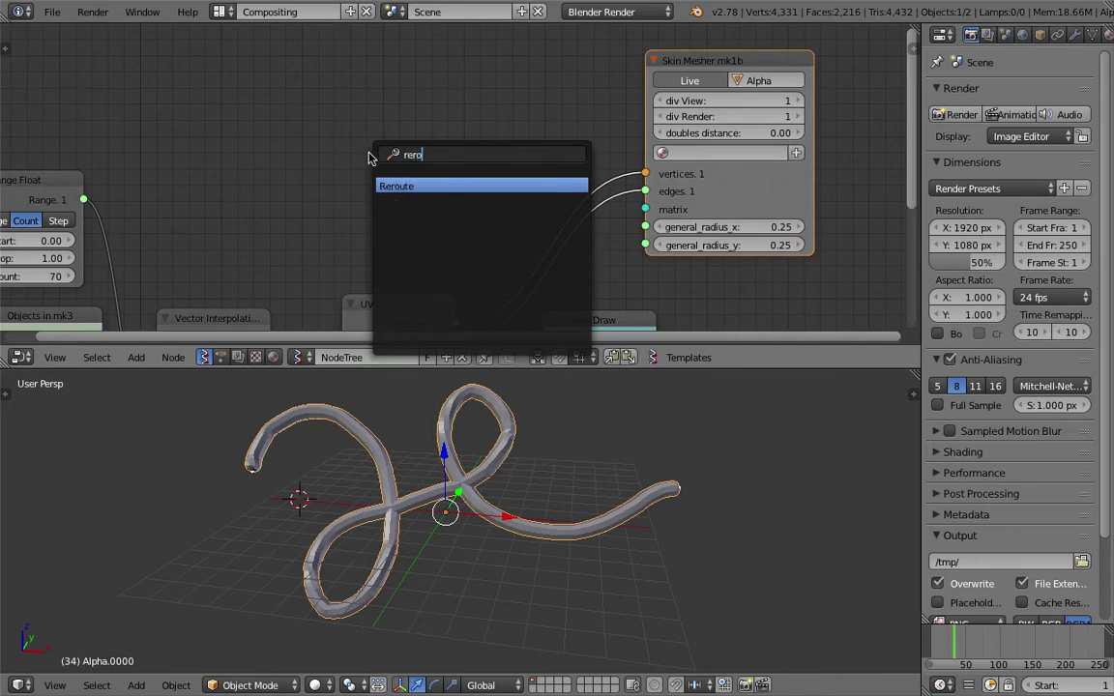
pyautogui.press('Return')
pyautogui.click(411, 184)
pyautogui.moveTo(409, 184); pyautogui.dragTo(638, 233)
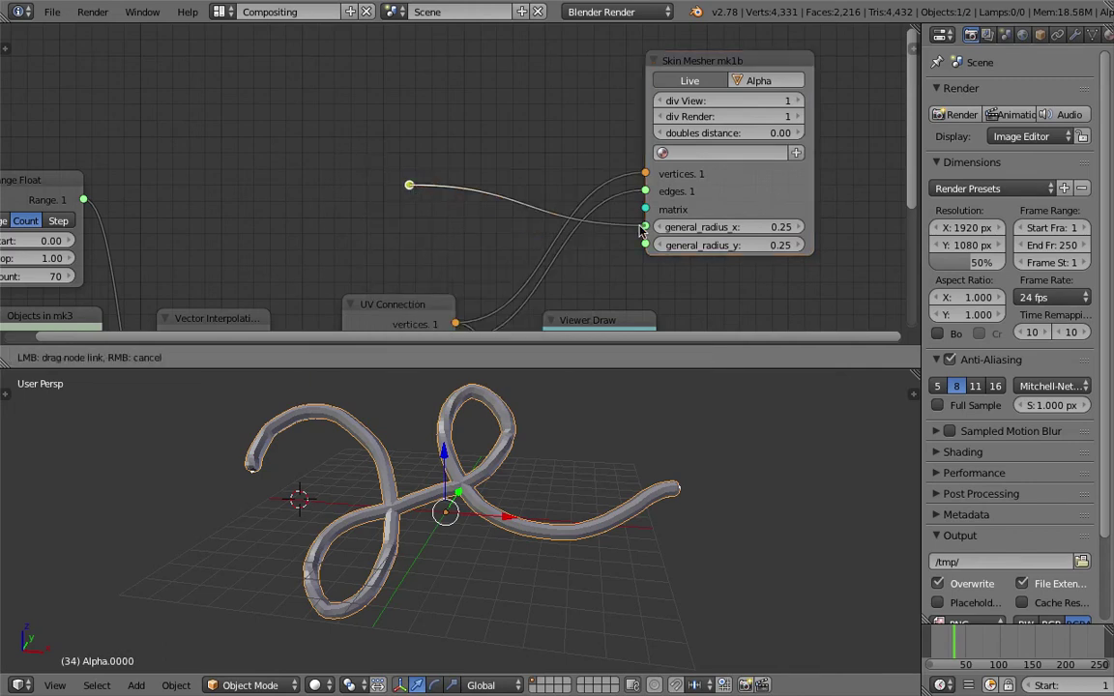
pyautogui.moveTo(419, 191); pyautogui.dragTo(414, 188)
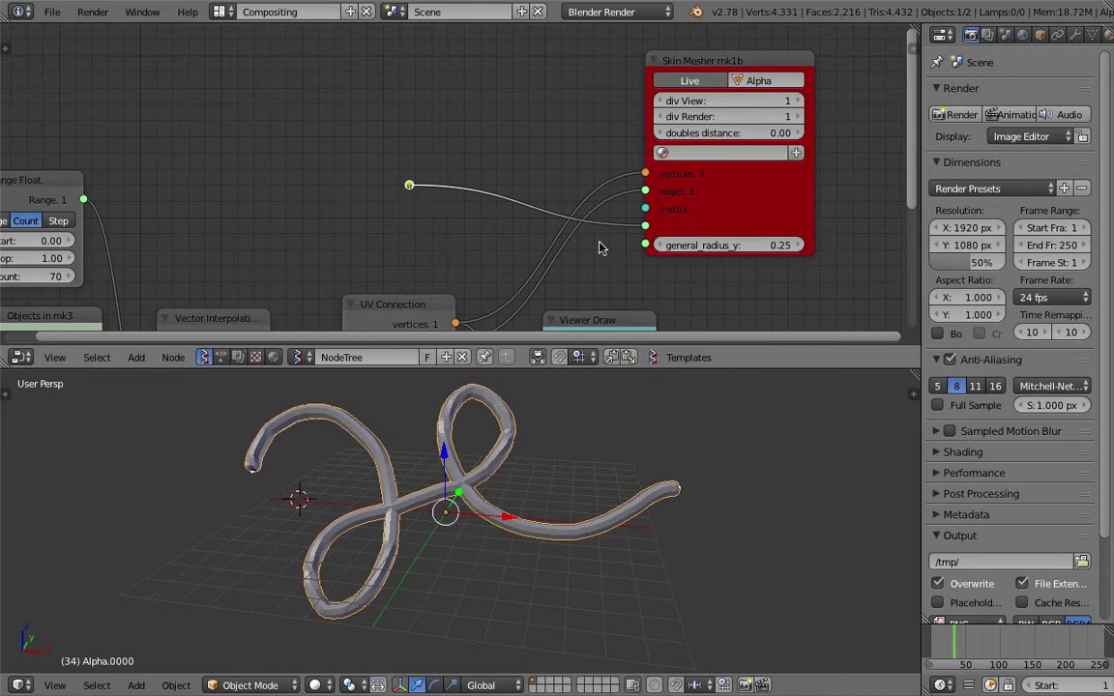
pyautogui.moveTo(646, 246); pyautogui.dragTo(630, 241)
pyautogui.moveTo(416, 187); pyautogui.dragTo(417, 188)
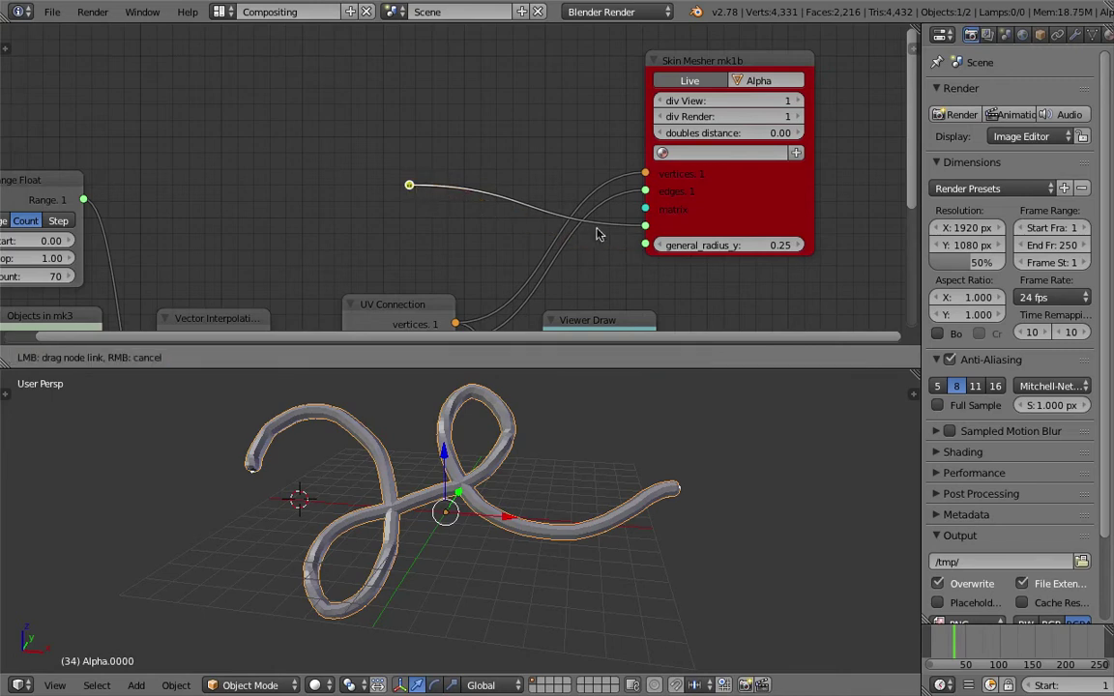
pyautogui.moveTo(597, 234); pyautogui.dragTo(644, 243)
pyautogui.moveTo(409, 189); pyautogui.dragTo(443, 204)
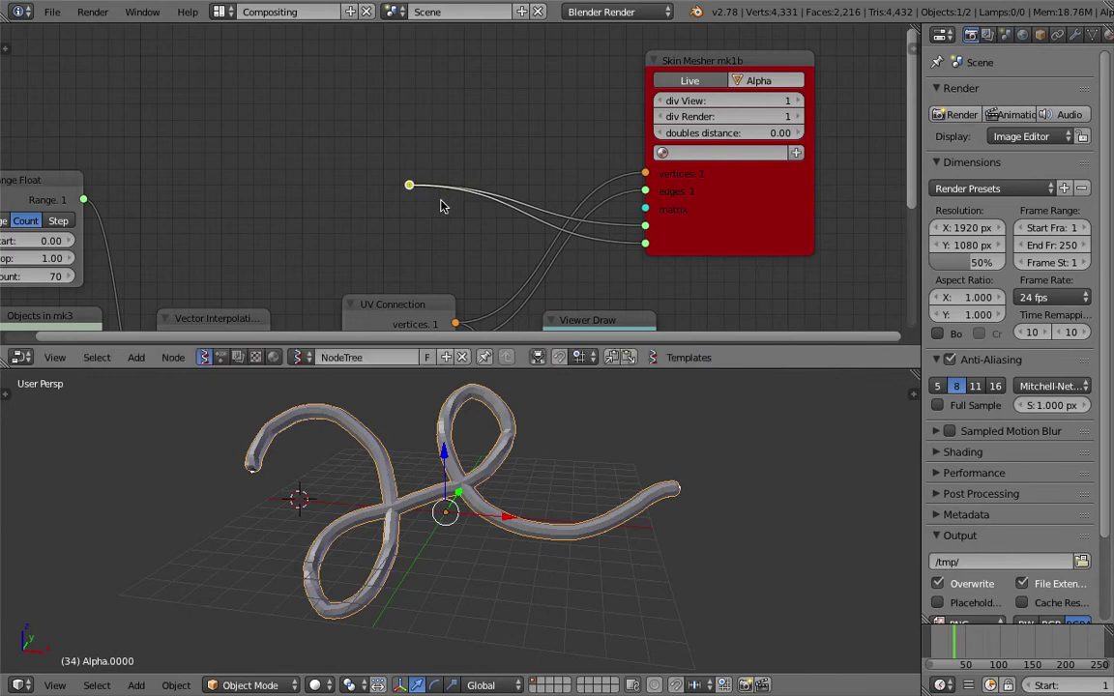
pyautogui.press('x')
# Add a Float node and link its output to the Skin Mesher's general_radius_x and general_radius_y inputs
pyautogui.hotkey('shift', 'a')
pyautogui.click(393, 187)
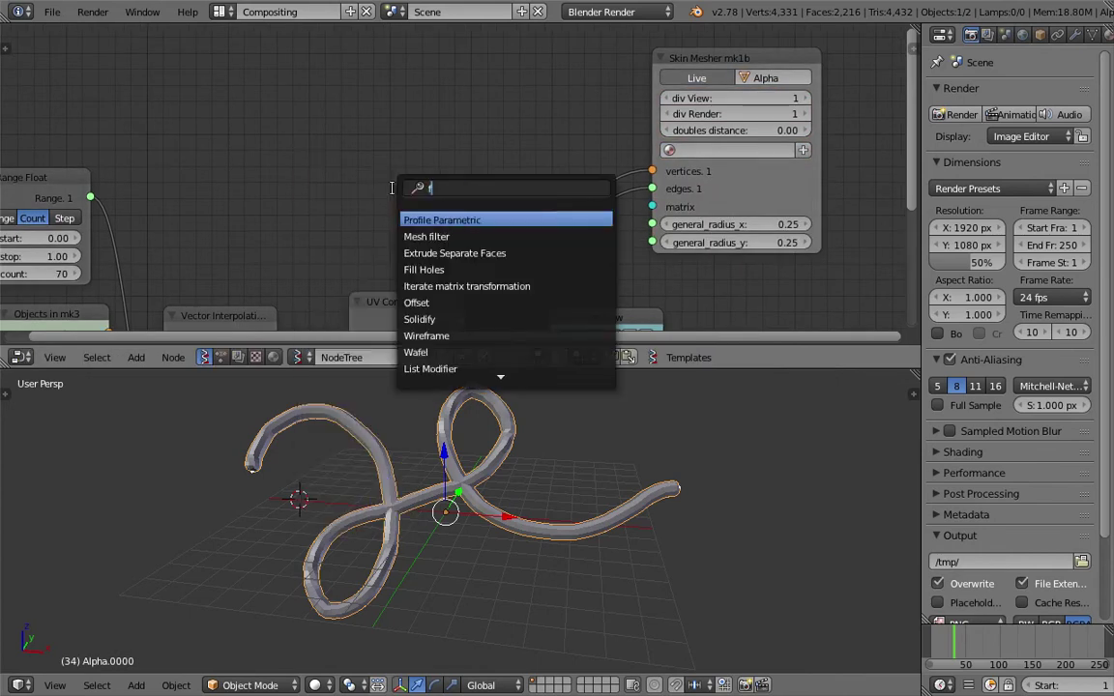
pyautogui.write('floa')
pyautogui.press('Down')
pyautogui.press('Return')
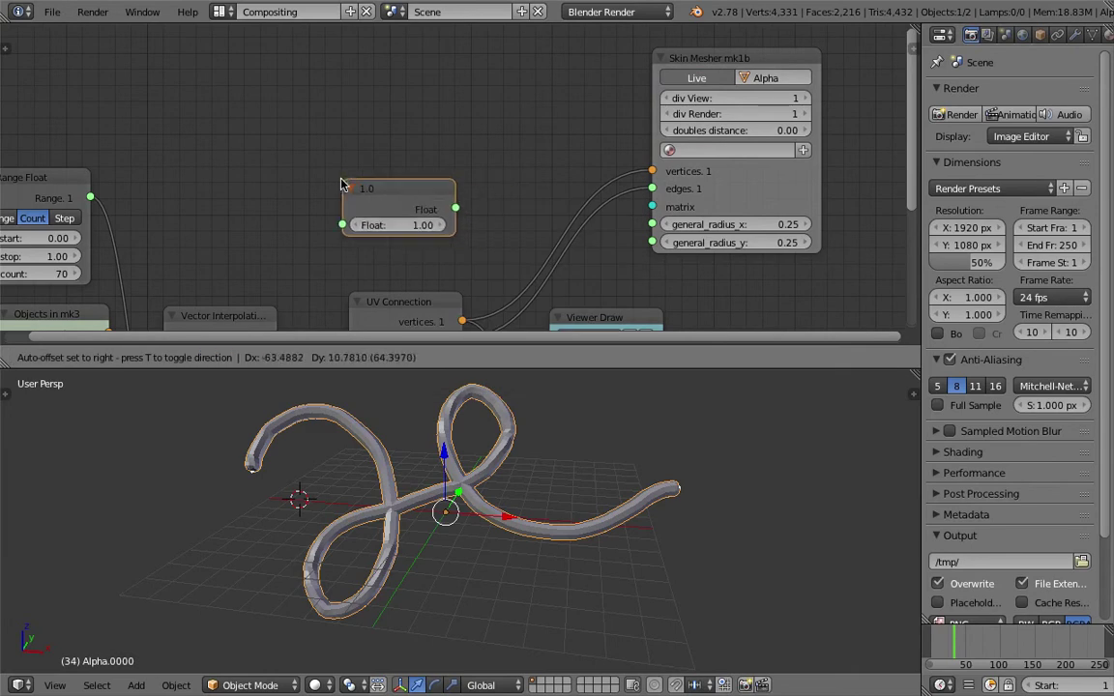
pyautogui.click(300, 170)
pyautogui.moveTo(456, 210); pyautogui.dragTo(652, 224)
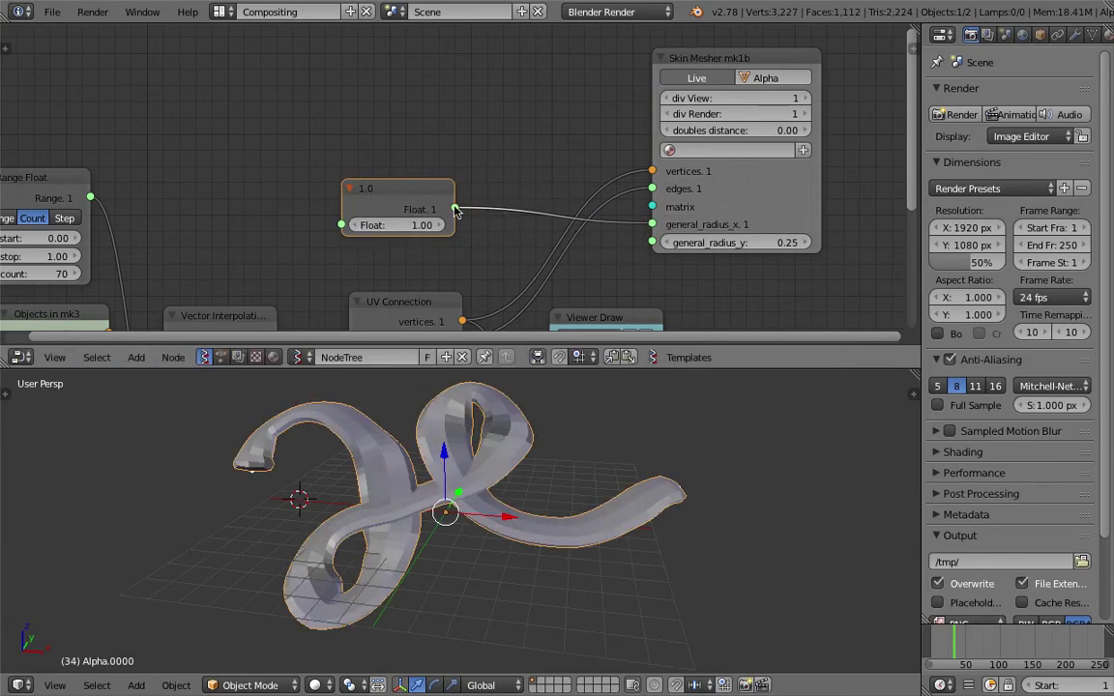
pyautogui.moveTo(456, 210); pyautogui.dragTo(652, 242)
# Set the Float node to 0.31 and show the tube in wireframe shading
pyautogui.moveTo(422, 226); pyautogui.dragTo(367, 227)
pyautogui.moveTo(489, 481)
pyautogui.mouseDown(button='middle')
pyautogui.moveTo(520, 492)
pyautogui.moveTo(502, 497)
pyautogui.moveTo(510, 508)
pyautogui.moveTo(459, 523)
pyautogui.mouseUp(button='middle')
pyautogui.scroll(1, 508, 490)
pyautogui.press('z')
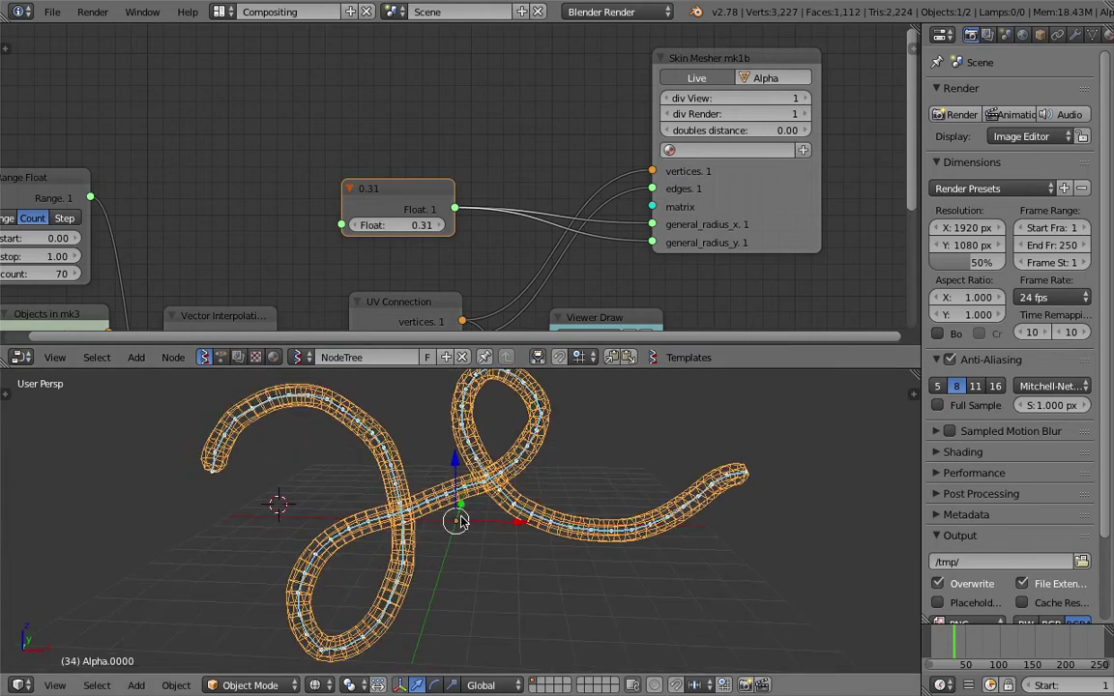
pyautogui.scroll(5, 427, 509)
# Save over sv_gp_sausages_001.blend and examine the tube's crossing and end cap up close
pyautogui.hotkey('ctrl', 's')
pyautogui.click(426, 508)
pyautogui.keyDown('shift'); pyautogui.moveTo(404, 495); pyautogui.dragTo(455, 558); pyautogui.keyUp('shift')
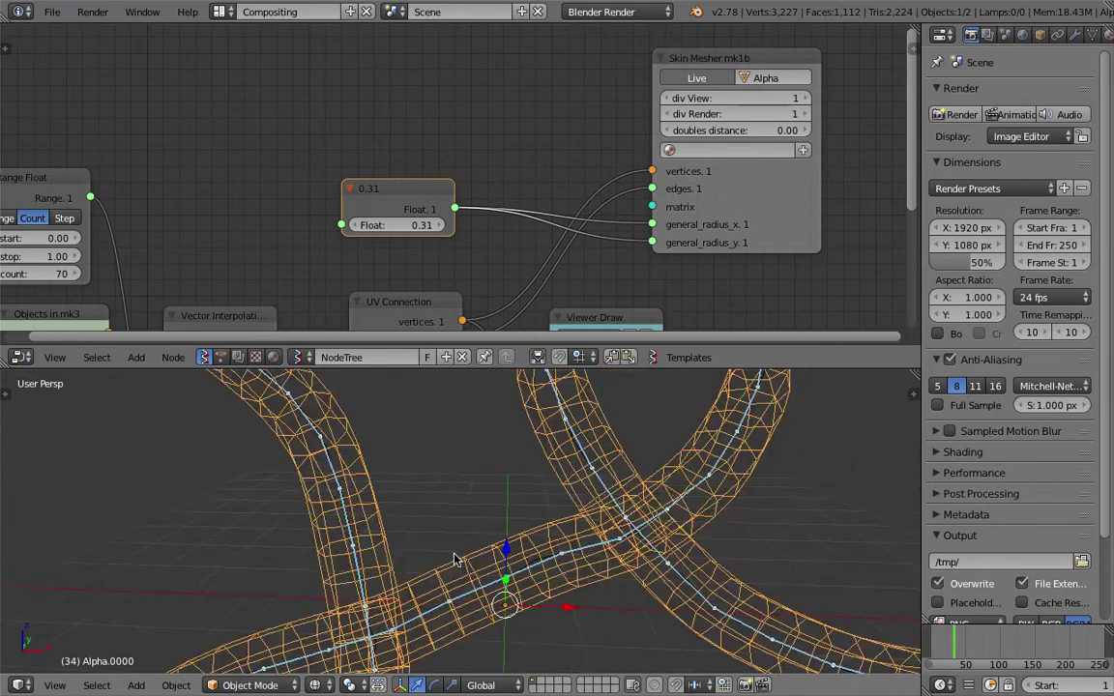
pyautogui.keyDown('shift'); pyautogui.moveTo(455, 557); pyautogui.dragTo(477, 594, button='middle'); pyautogui.keyUp('shift')
pyautogui.press('z')
pyautogui.press('z')
pyautogui.moveTo(346, 468); pyautogui.dragTo(422, 483, button='middle')
pyautogui.moveTo(327, 432)
pyautogui.keyDown('shift'); pyautogui.mouseDown(button='middle')
pyautogui.moveTo(474, 421)
pyautogui.moveTo(427, 510)
pyautogui.moveTo(308, 496)
pyautogui.moveTo(305, 477)
pyautogui.moveTo(347, 462)
pyautogui.mouseUp(button='middle'); pyautogui.keyUp('shift')
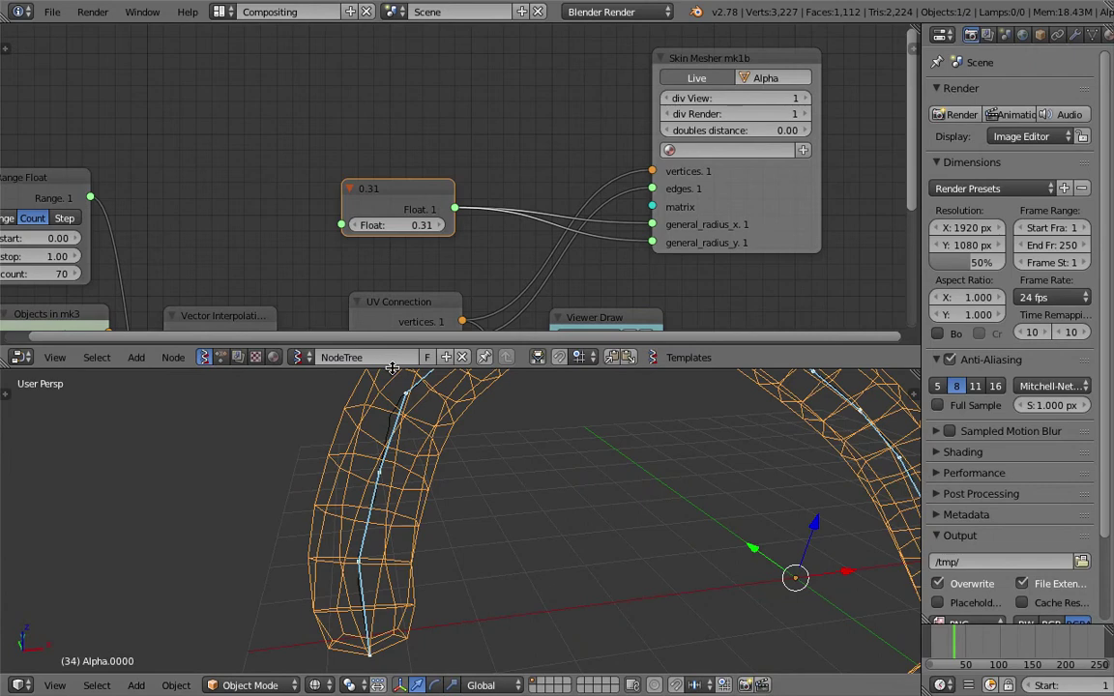
# Enlarge the 3D view around the tube's end and save over sv_gp_sausages_001.blend
pyautogui.moveTo(391, 369); pyautogui.dragTo(395, 269)
pyautogui.keyDown('shift'); pyautogui.moveTo(356, 547); pyautogui.dragTo(344, 556, button='middle'); pyautogui.keyUp('shift')
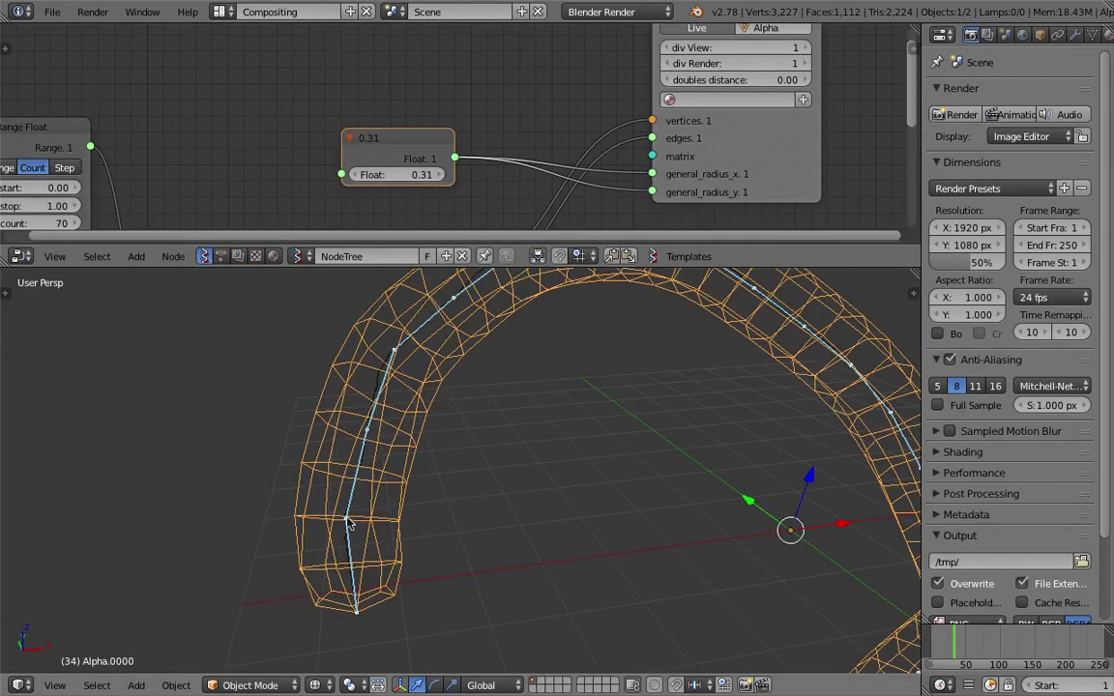
pyautogui.moveTo(378, 428); pyautogui.dragTo(343, 366, button='middle')
pyautogui.hotkey('ctrl', 's')
pyautogui.click(352, 366)
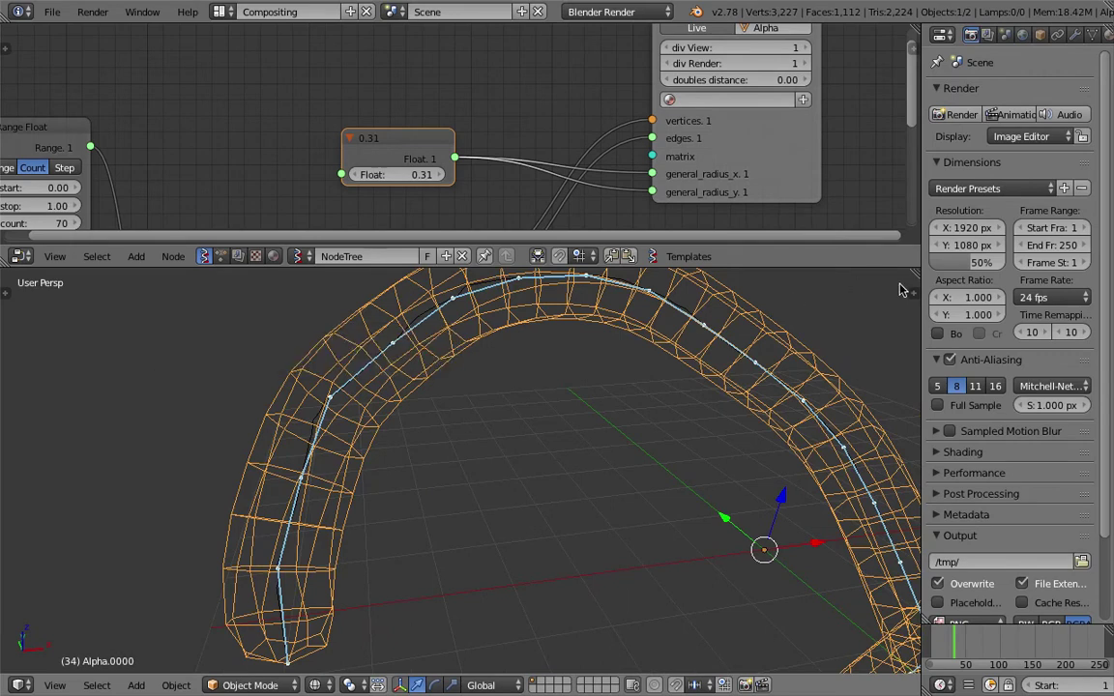
# Show the 3D view's properties and remove the scene's existing Grease Pencil layer
pyautogui.press('n')
pyautogui.scroll(-5, 857, 437)
pyautogui.scroll(-3, 857, 437)
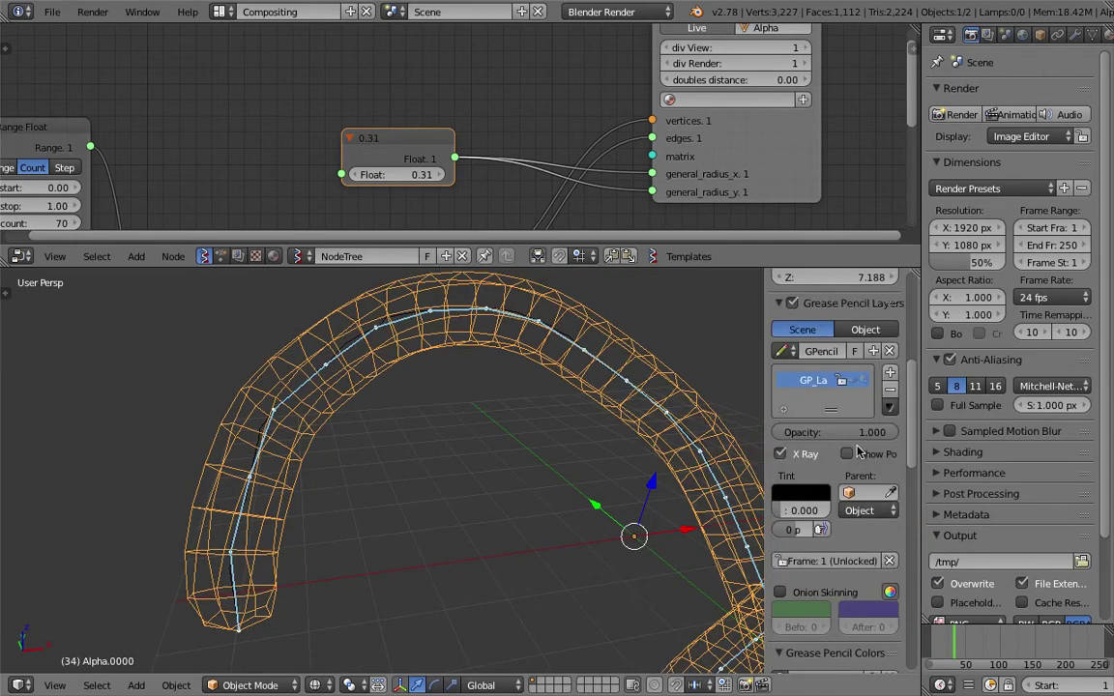
pyautogui.click(890, 390)
# Sketch seven sausage-shaped Grease Pencil outlines along the centreline, one around each segment starting at the tube's end
pyautogui.moveTo(542, 433); pyautogui.dragTo(530, 436, button='middle')
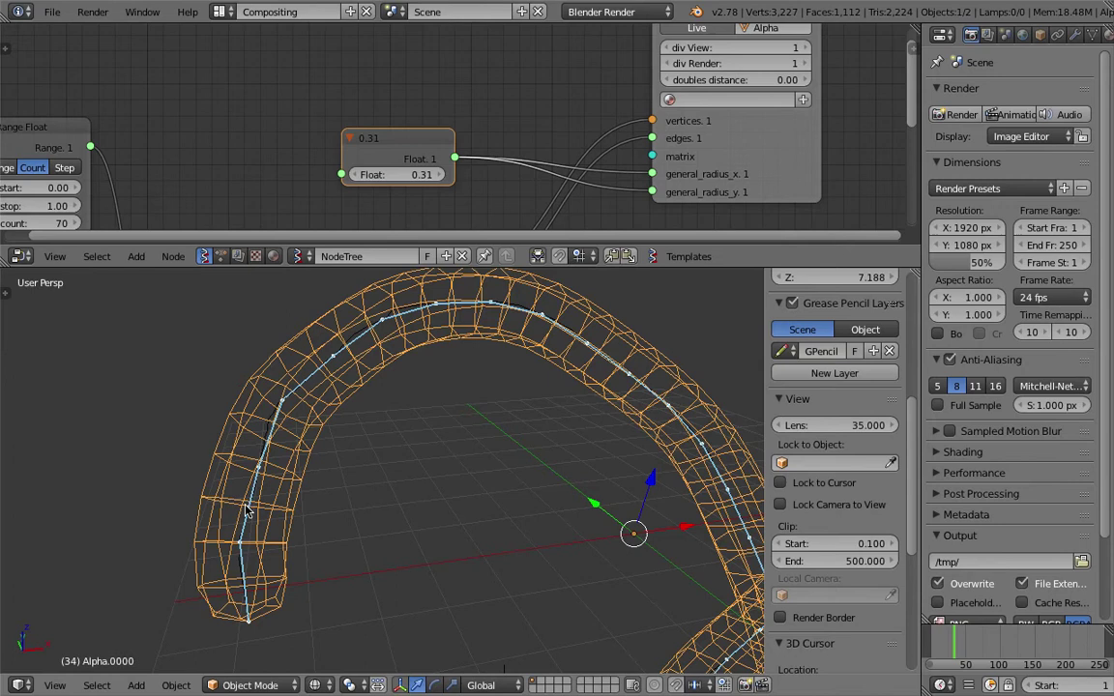
pyautogui.moveTo(234, 547); pyautogui.dragTo(229, 520, button='middle')
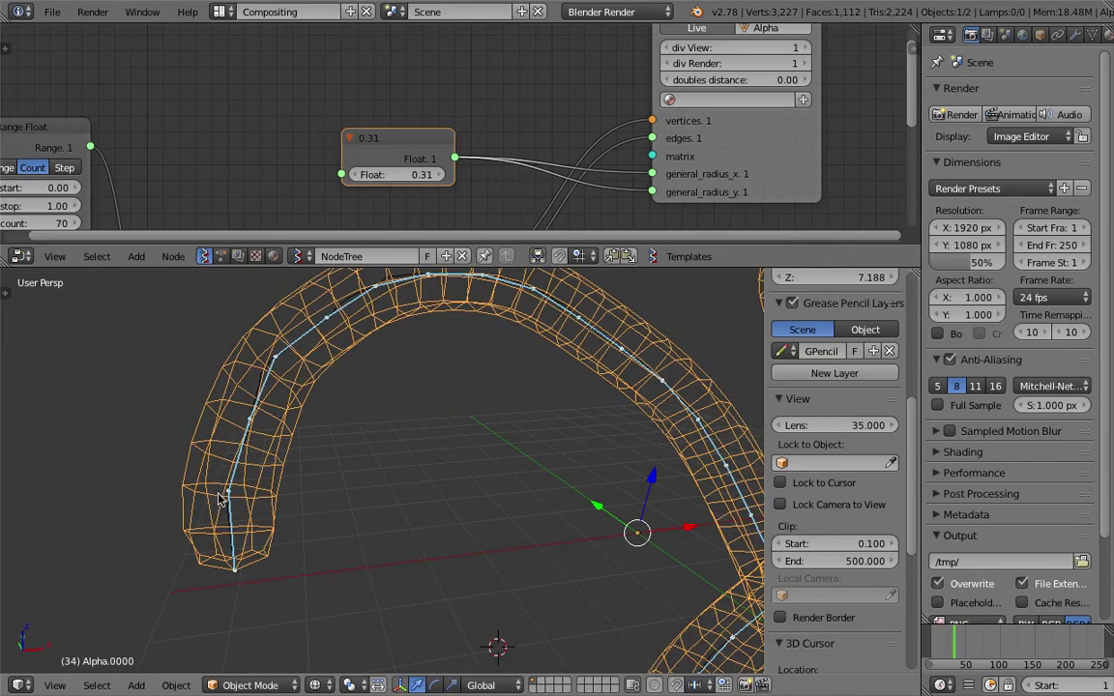
pyautogui.moveTo(219, 495); pyautogui.dragTo(225, 523)
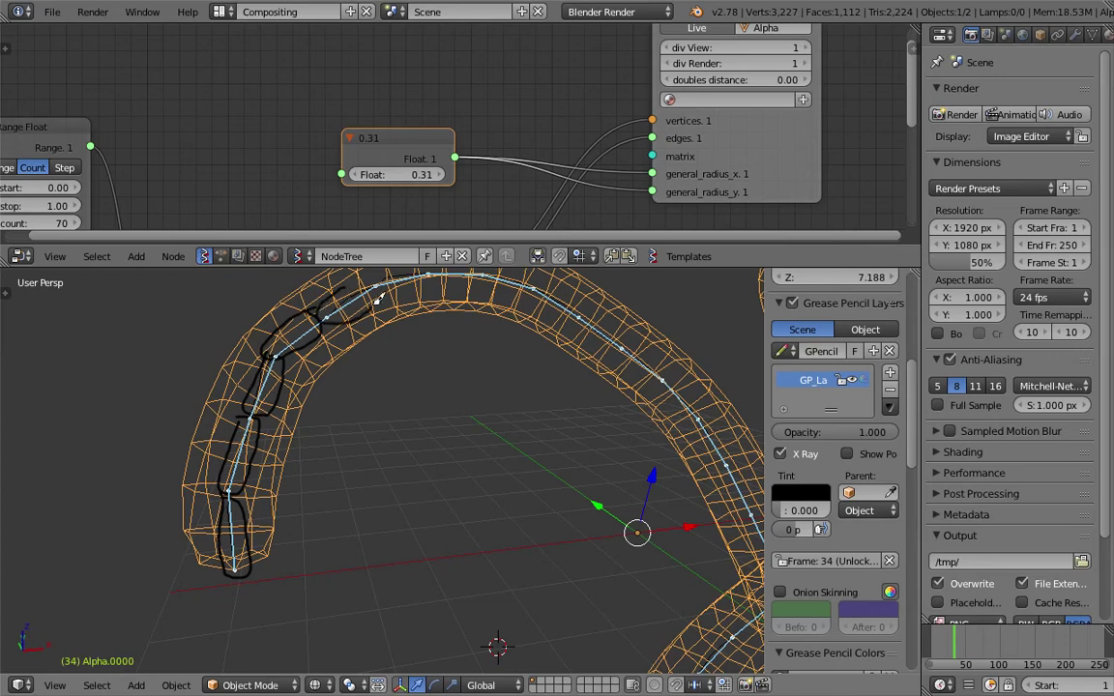
pyautogui.moveTo(402, 320); pyautogui.dragTo(366, 348, button='middle')
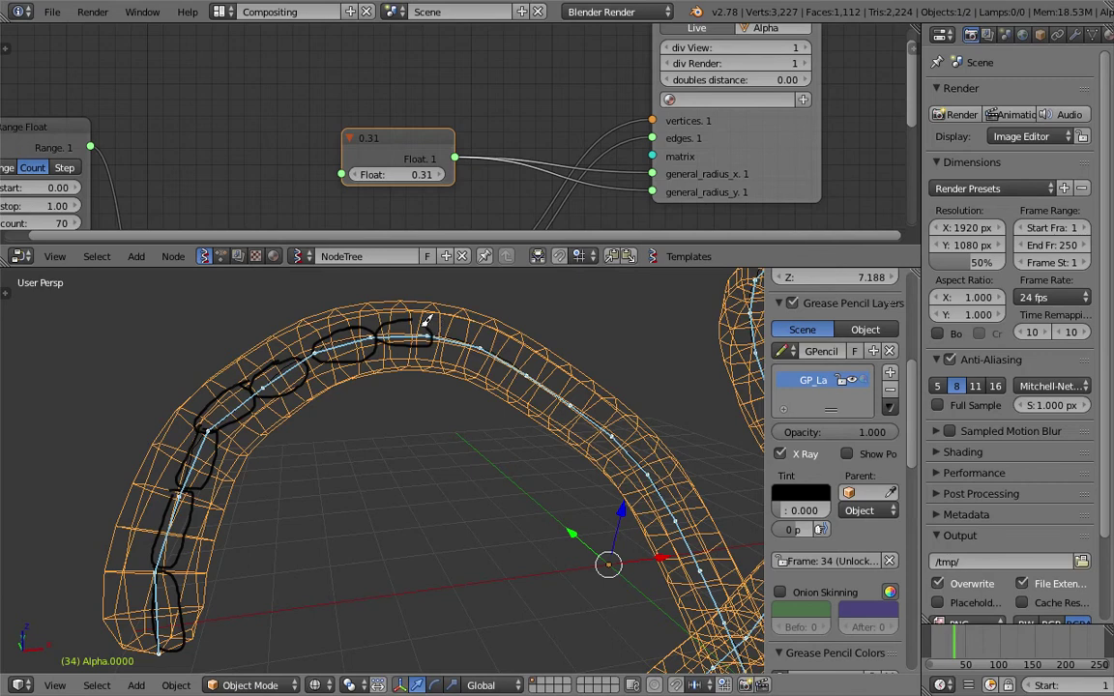
pyautogui.moveTo(341, 473); pyautogui.dragTo(395, 484, button='middle')
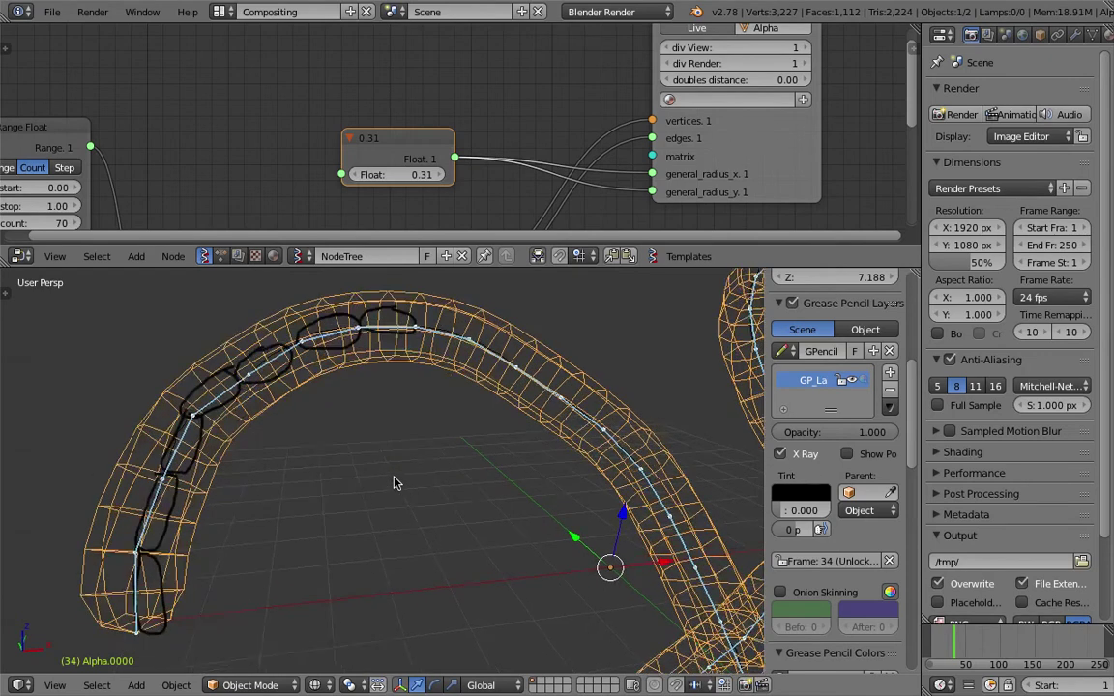
pyautogui.moveTo(375, 416); pyautogui.dragTo(385, 424, button='middle')
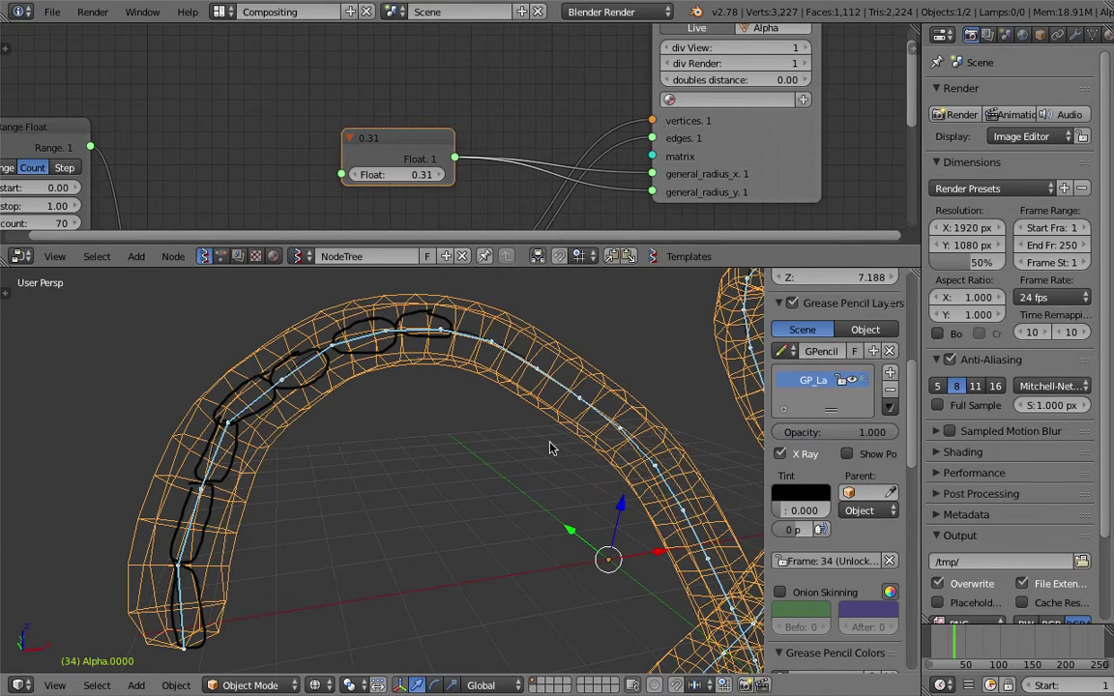
# Save over sv_gp_sausages_001.blend and examine the sketched sausage outlines along the tube
pyautogui.scroll(-3, 550, 448)
pyautogui.moveTo(551, 447); pyautogui.dragTo(517, 499, button='middle')
pyautogui.hotkey('ctrl', 's')
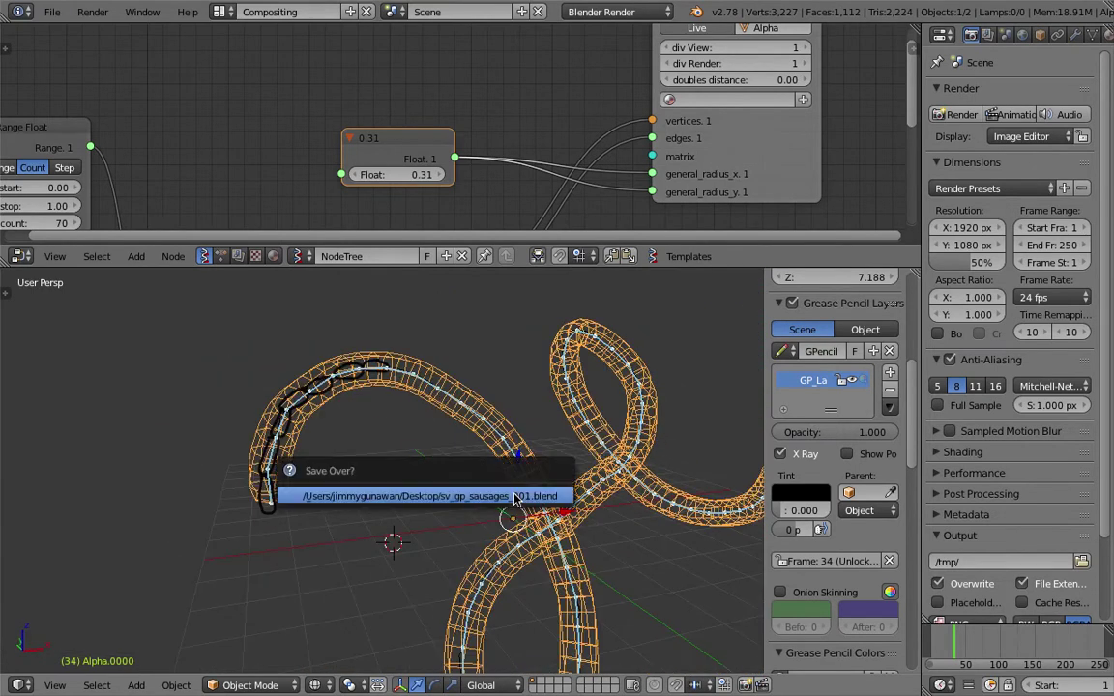
pyautogui.click(515, 497)
pyautogui.scroll(4, 510, 483)
pyautogui.moveTo(174, 474); pyautogui.dragTo(201, 492, button='middle')
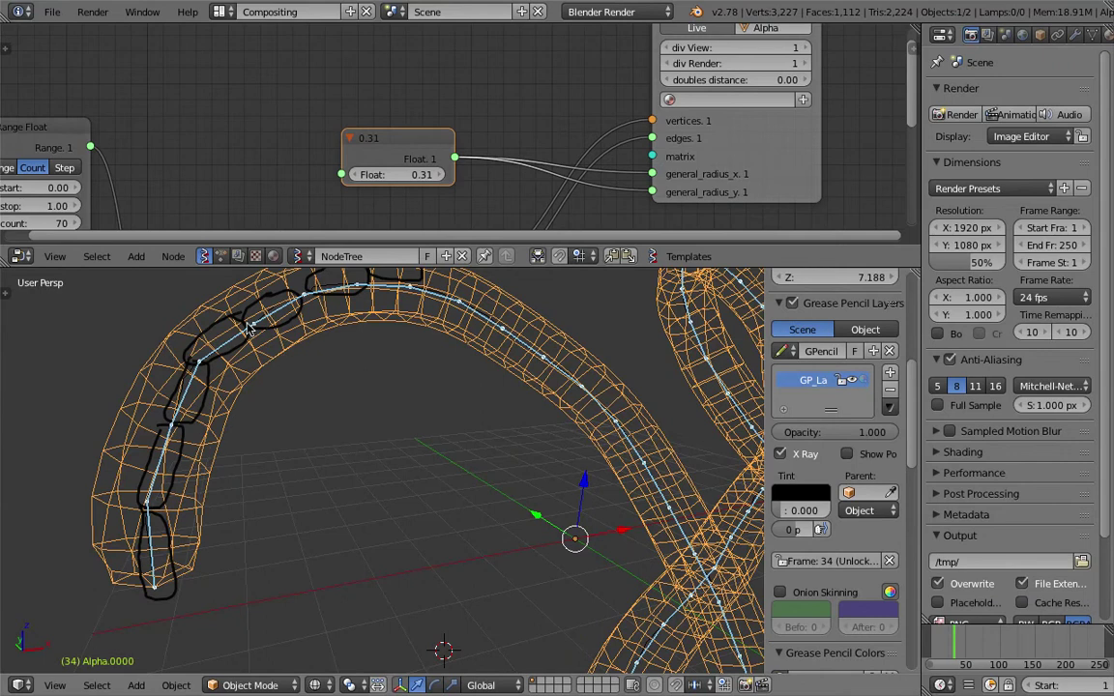
# Set the shared radius Float to 0.19 and move its node closer to the Skin Mesher node
pyautogui.scroll(-3, 416, 160)
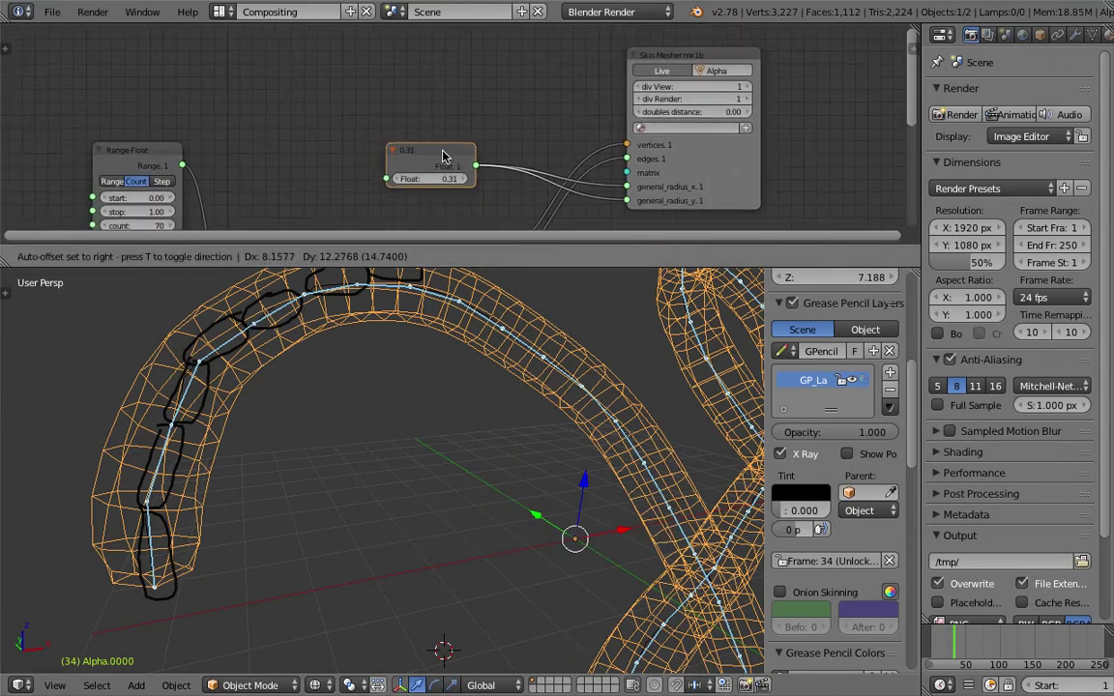
pyautogui.moveTo(452, 183); pyautogui.dragTo(485, 130)
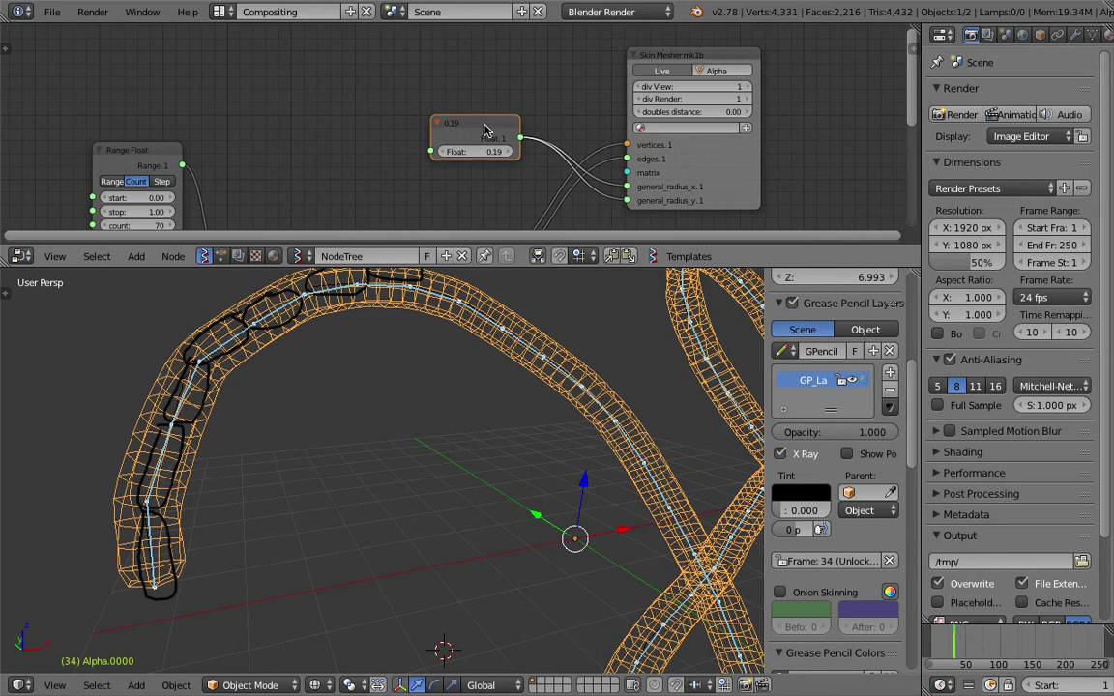
# Add a Line node above the Range Float node and save the file
pyautogui.moveTo(358, 107); pyautogui.dragTo(403, 115, button='middle')
pyautogui.hotkey('shift', 'a')
pyautogui.click(401, 116)
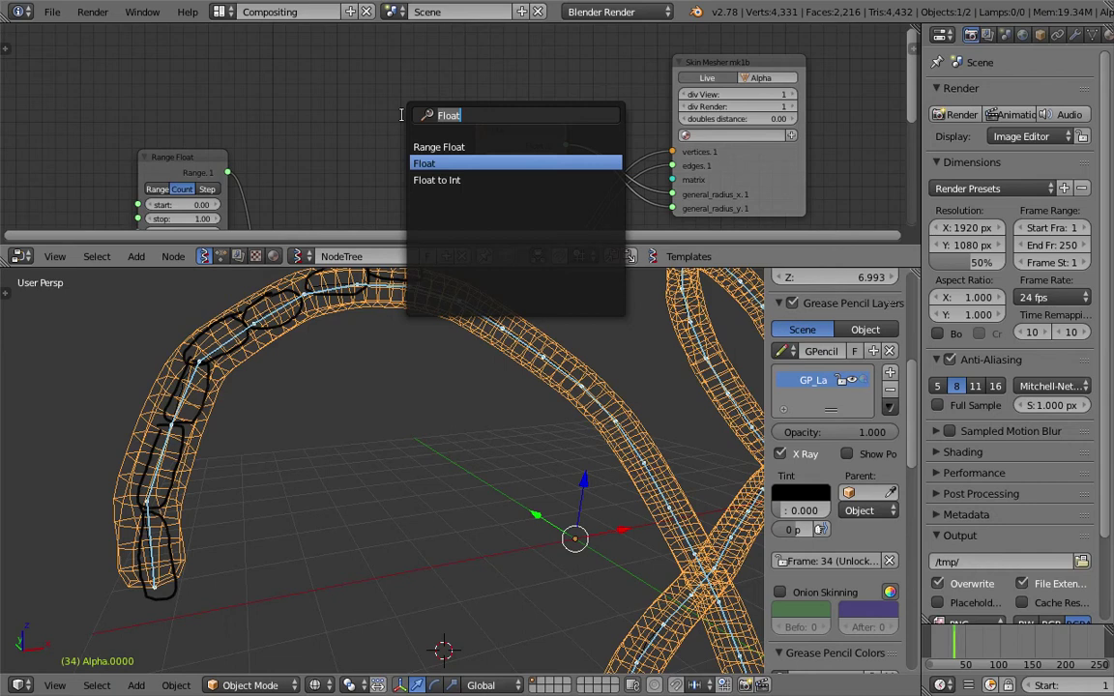
pyautogui.write('line')
pyautogui.press('Return')
pyautogui.click(204, 56)
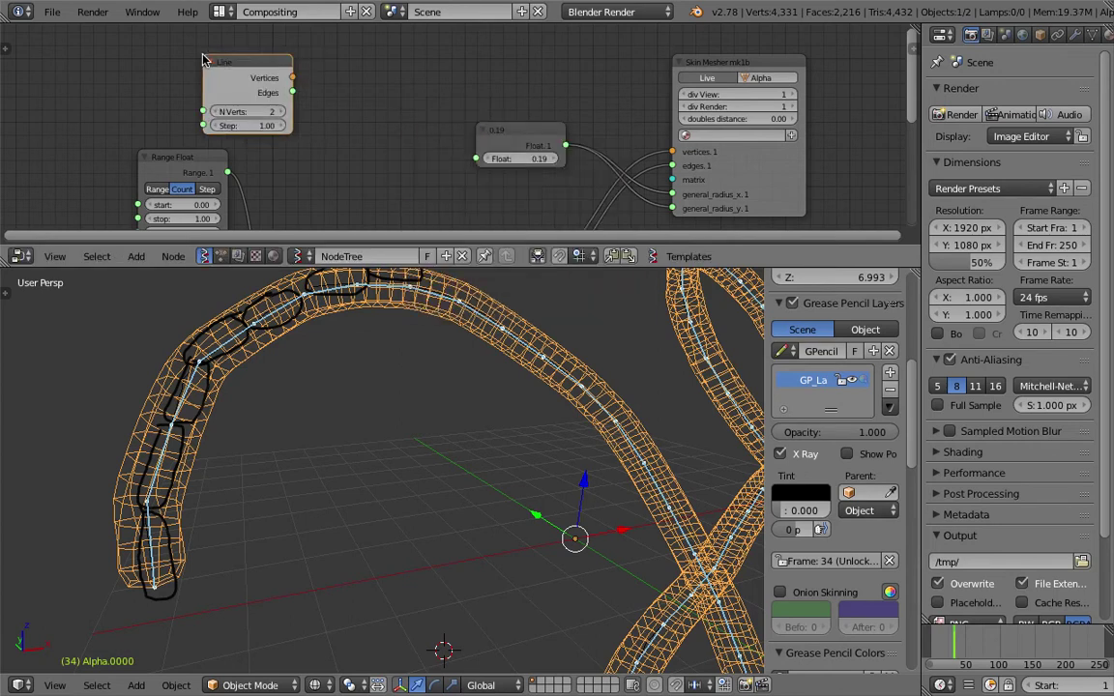
pyautogui.hotkey('ctrl', 's')
pyautogui.click(203, 56)
pyautogui.moveTo(205, 56); pyautogui.dragTo(95, 40)
# Add a Math node with the Sine function between the Line and Float nodes
pyautogui.hotkey('shift', 'a')
pyautogui.click(306, 49)
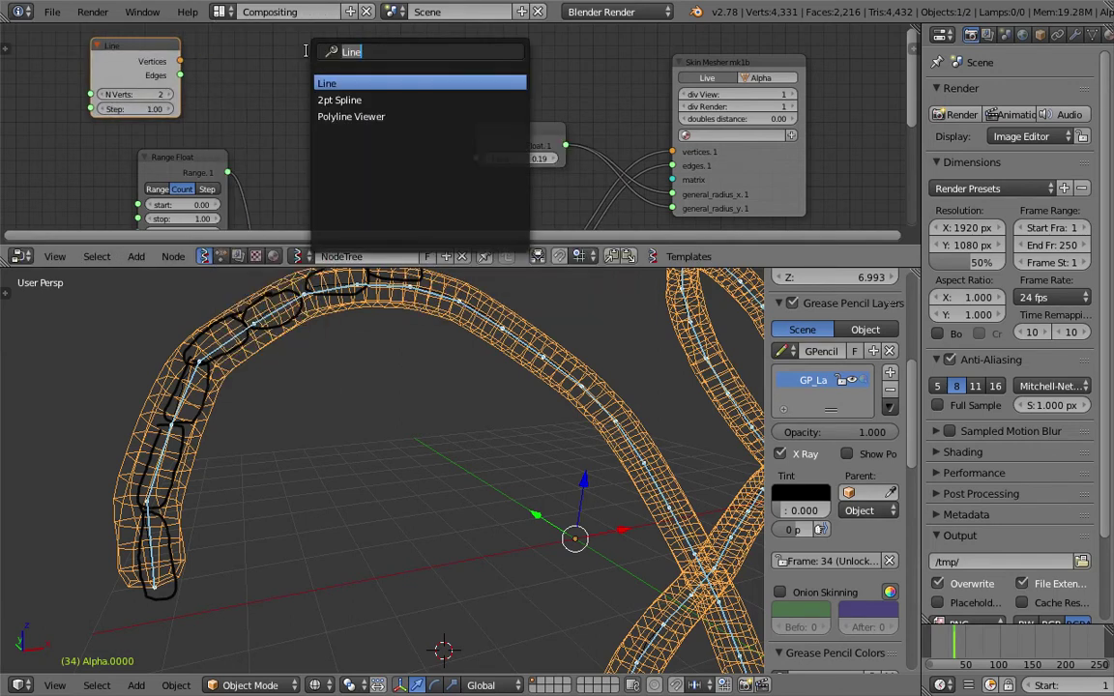
pyautogui.write('math')
pyautogui.press('Down')
pyautogui.press('Return')
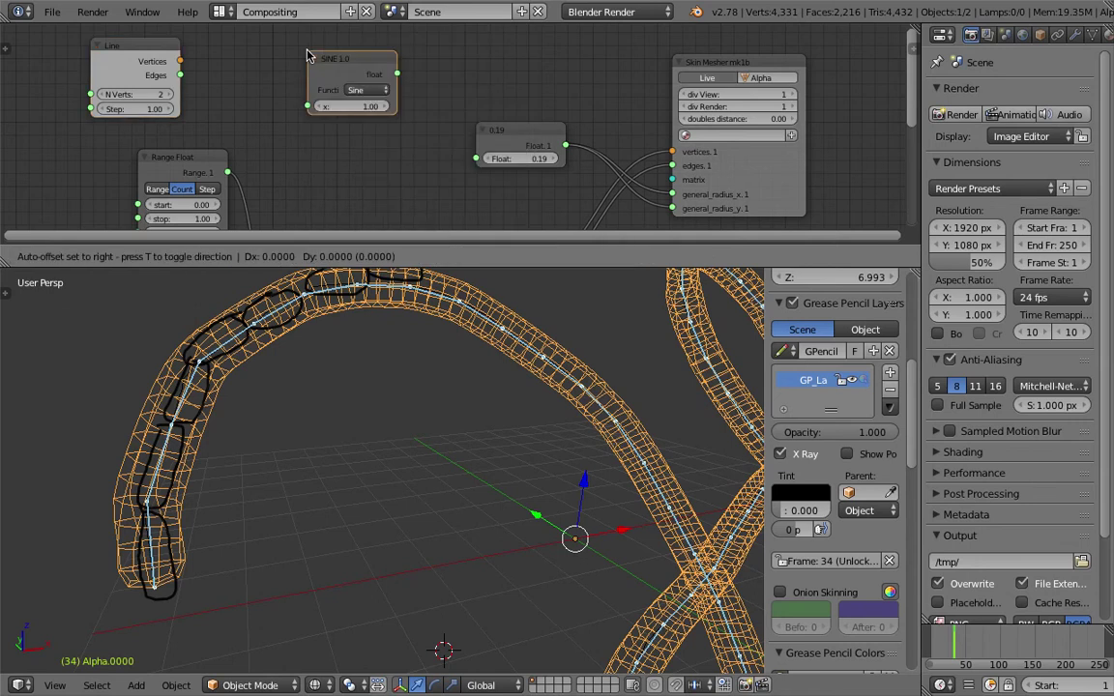
pyautogui.click(317, 80)
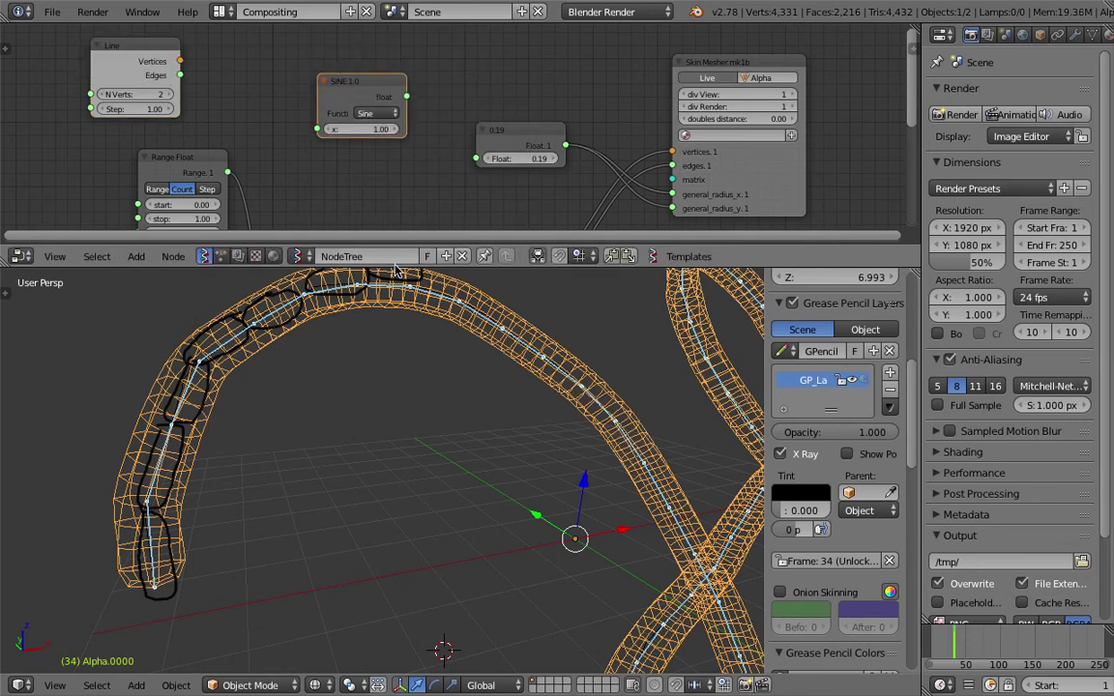
# Enlarge the node editor, save the file, and move the Objects in and Vector Interpolation nodes further away from UV Connection
pyautogui.moveTo(395, 268); pyautogui.dragTo(389, 421)
pyautogui.scroll(-3, 398, 228)
pyautogui.hotkey('ctrl', 's')
pyautogui.moveTo(269, 266); pyautogui.dragTo(479, 174, button='middle')
pyautogui.press('Return')
pyautogui.moveTo(396, 236); pyautogui.dragTo(193, 246)
pyautogui.moveTo(483, 241); pyautogui.dragTo(373, 246)
pyautogui.scroll(1, 374, 247)
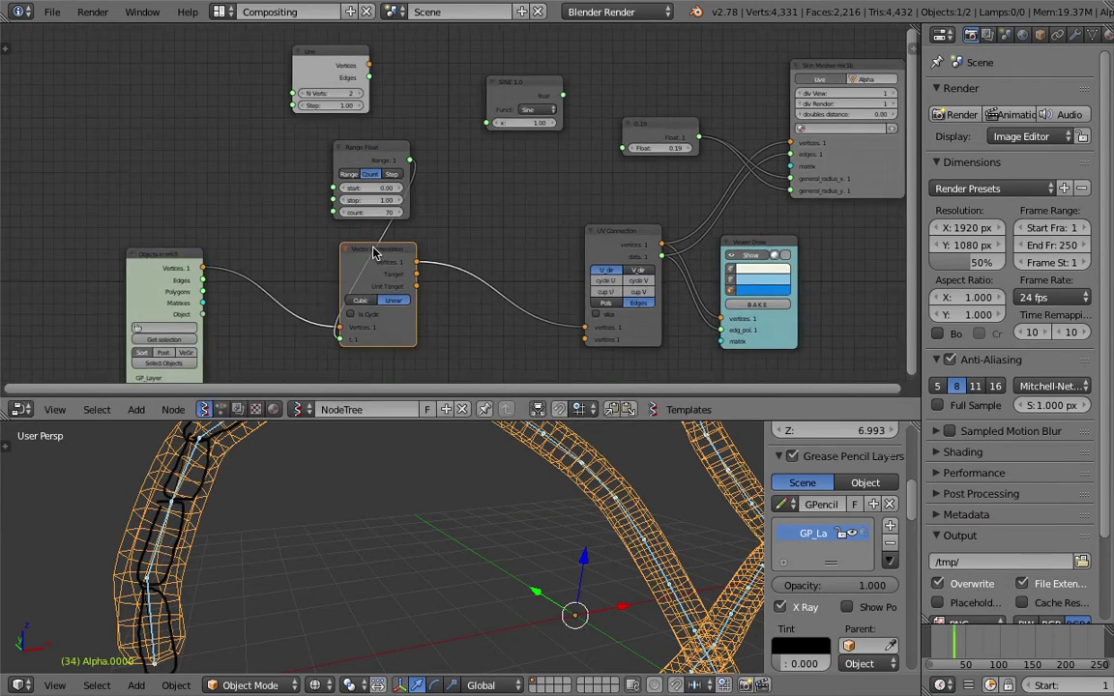
# Add an Int node above the Objects in node
pyautogui.scroll(2, 372, 253)
pyautogui.hotkey('shift', 'a')
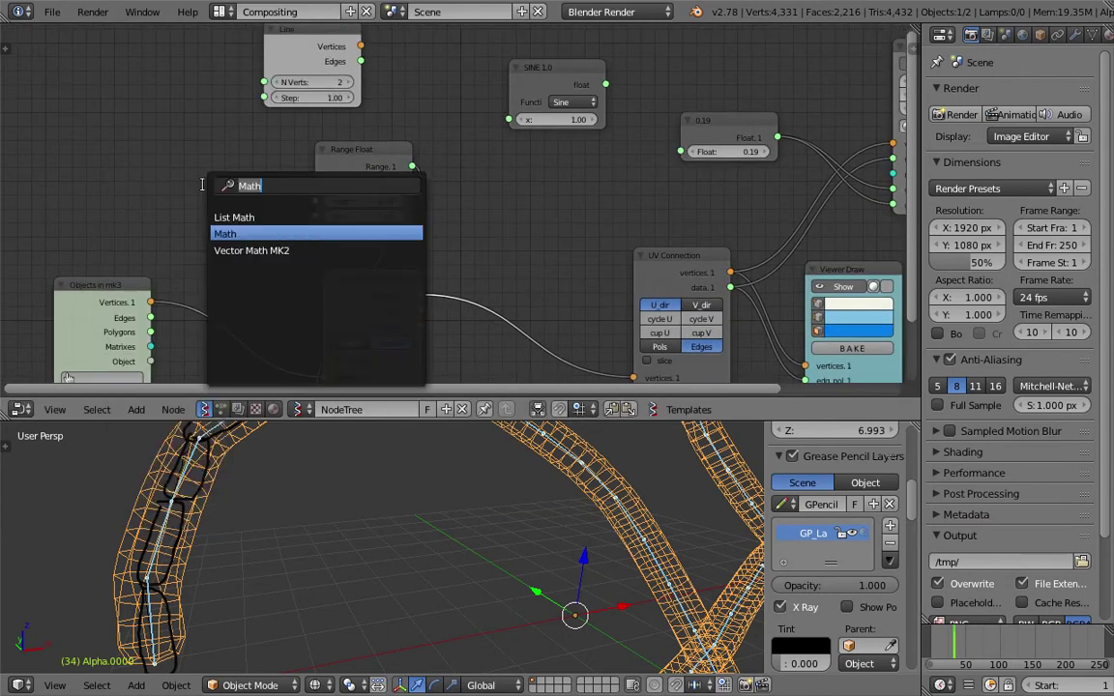
pyautogui.write('int')
pyautogui.press('Down')
pyautogui.press('Down')
pyautogui.press('Return')
pyautogui.click(156, 213)
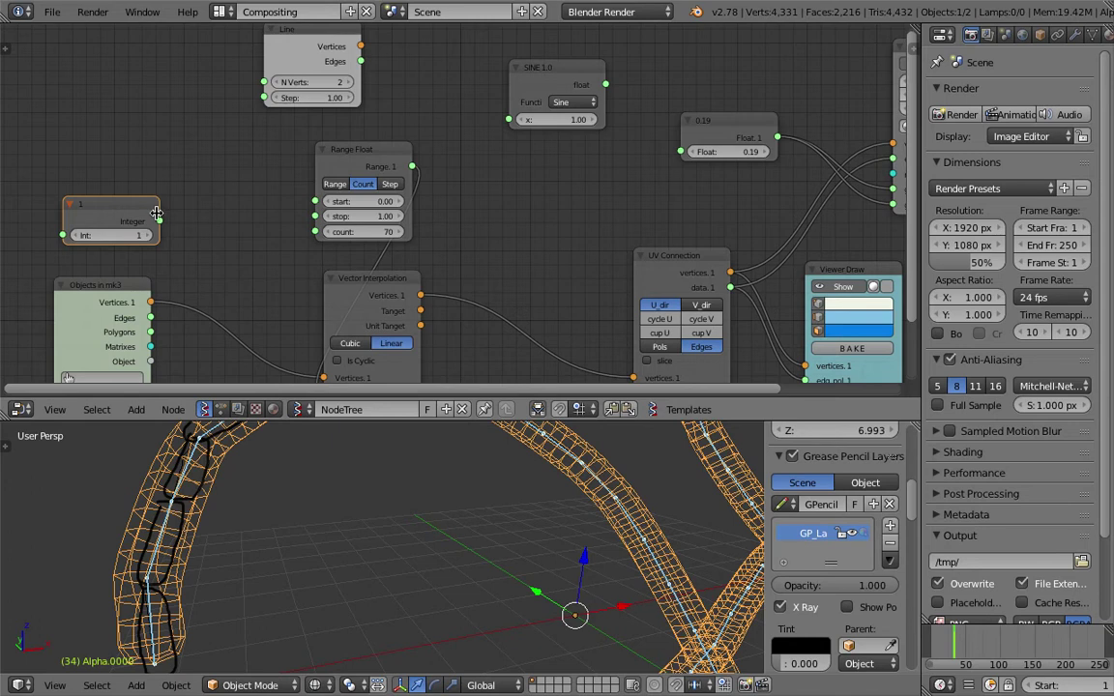
# Link the Int node to the Range Float's count input and set the integer to 70
pyautogui.moveTo(160, 221); pyautogui.dragTo(167, 225)
pyautogui.moveTo(298, 235); pyautogui.dragTo(309, 231)
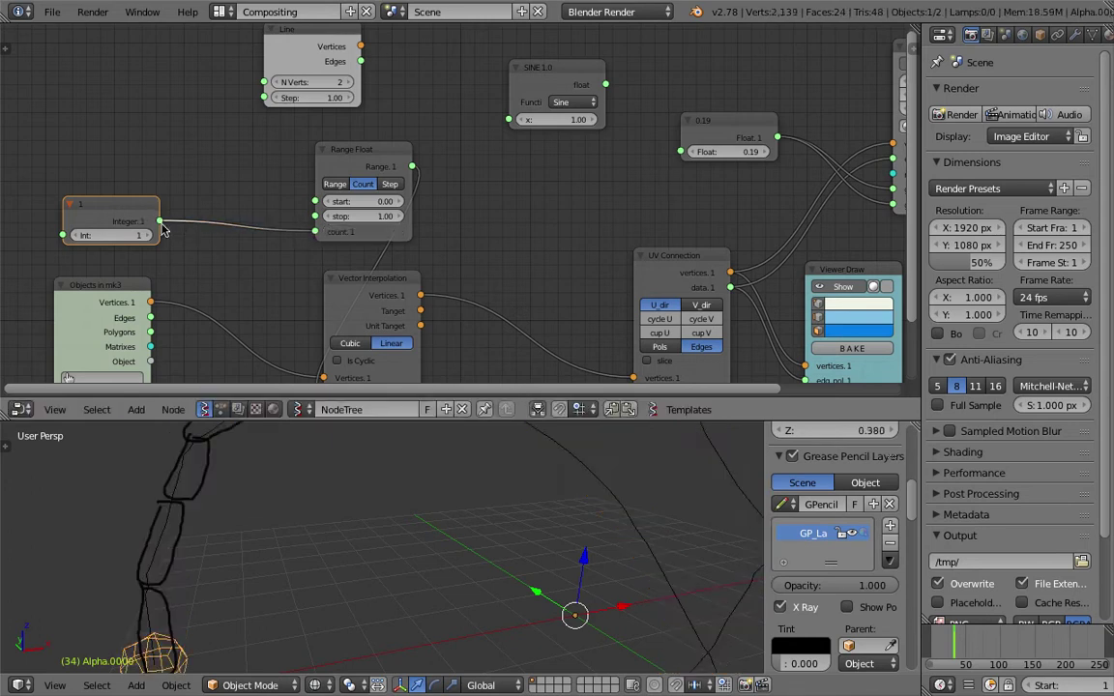
pyautogui.write('70')
pyautogui.press('Return')
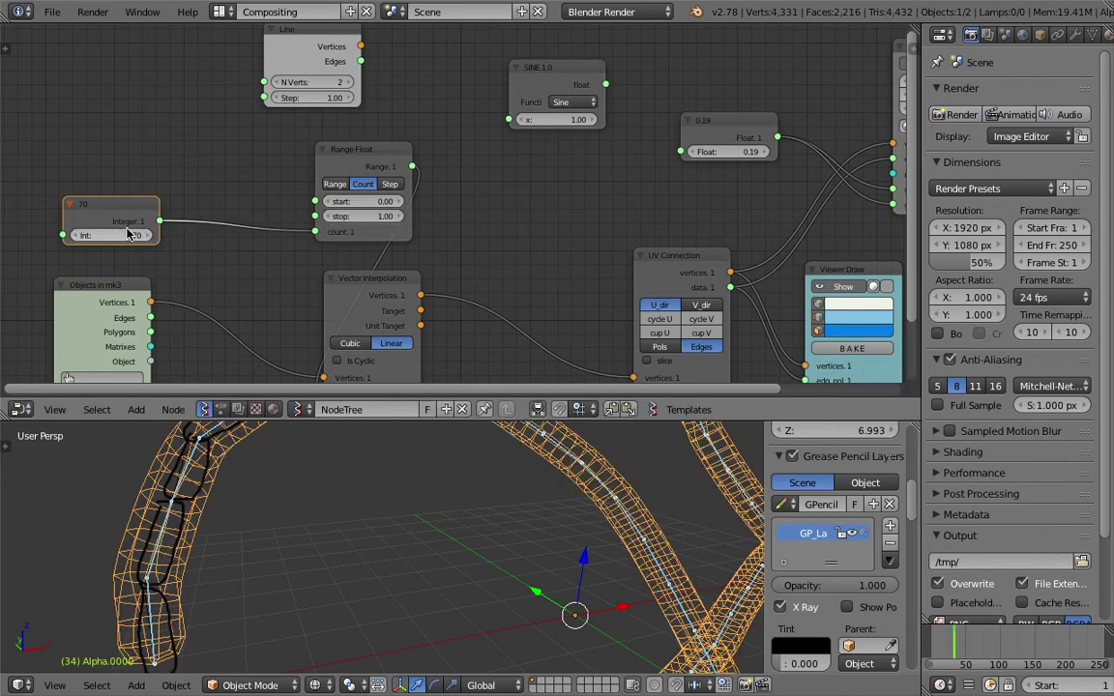
# Link the Int node to the Line node's N Verts input and save the file
pyautogui.moveTo(160, 221); pyautogui.dragTo(253, 98)
pyautogui.moveTo(254, 99); pyautogui.dragTo(218, 123, button='middle')
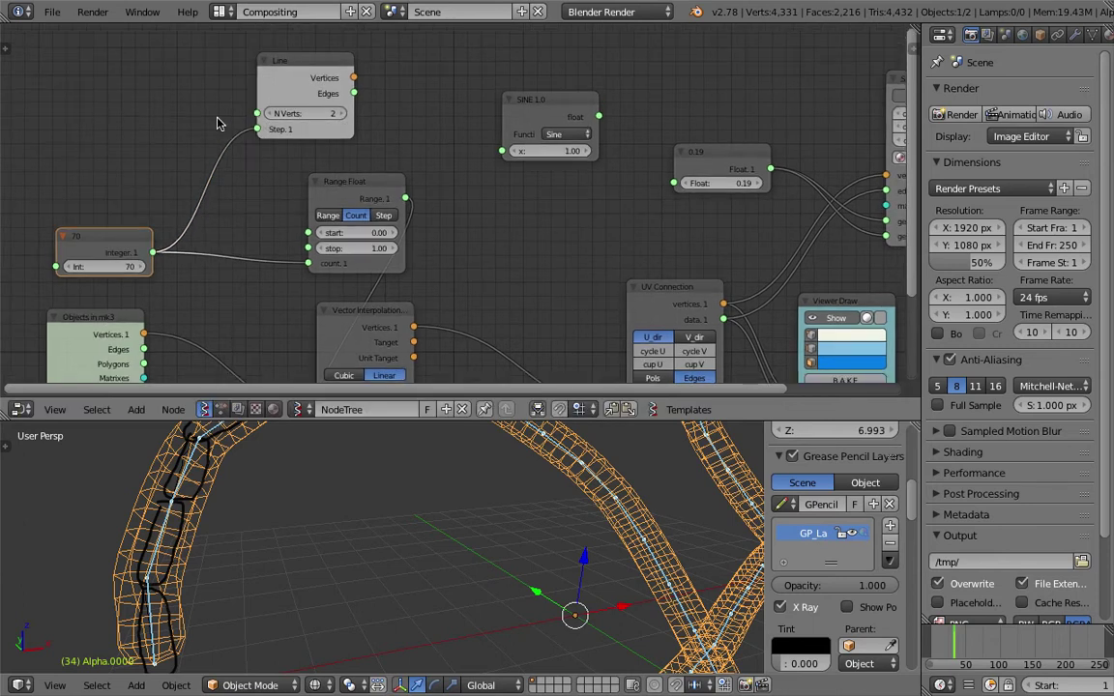
pyautogui.moveTo(160, 252); pyautogui.dragTo(258, 113)
pyautogui.hotkey('ctrl', 's')
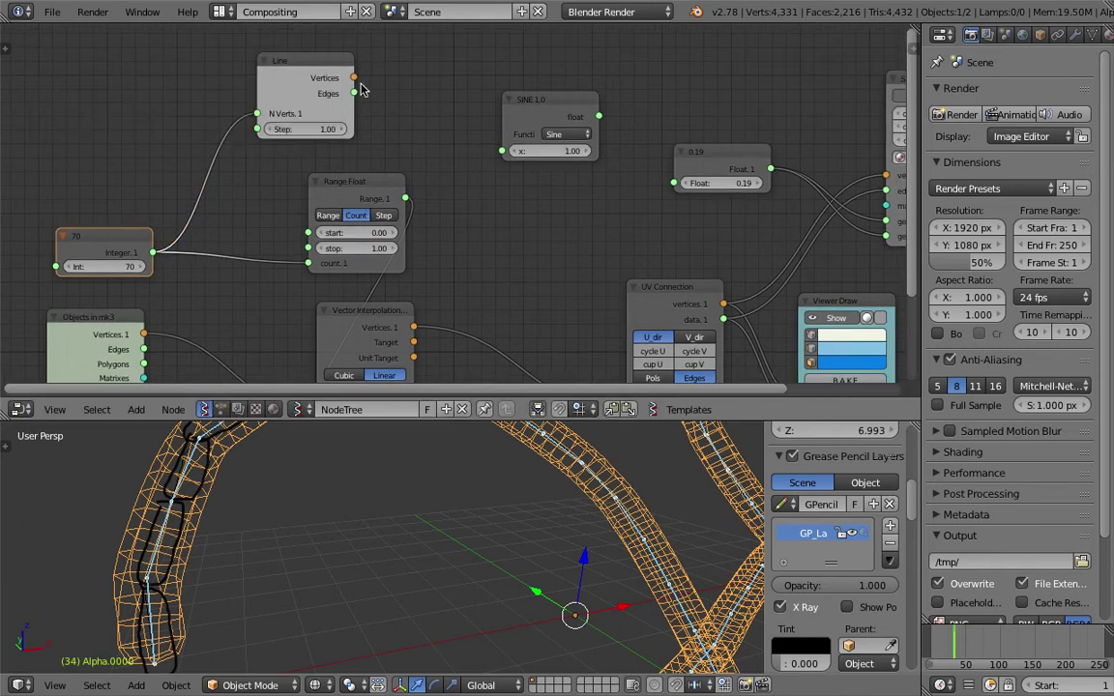
# Replace the Line node with a second Range Float node in Step mode beside the Sine node
pyautogui.moveTo(503, 123); pyautogui.dragTo(505, 93)
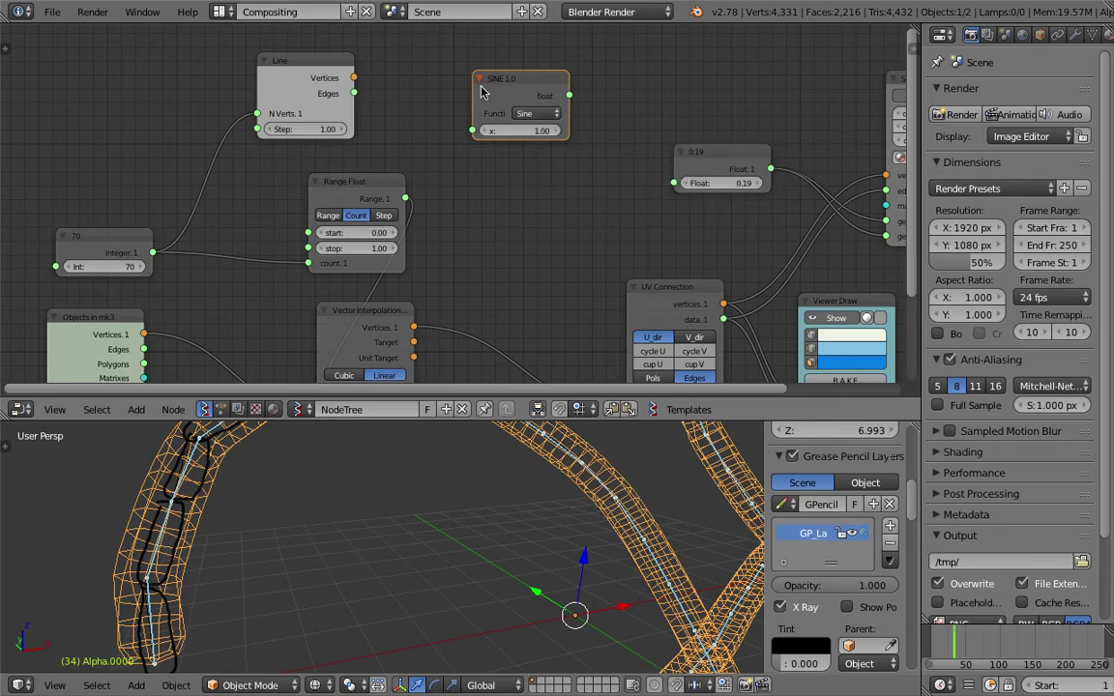
pyautogui.click(303, 74)
pyautogui.press('x')
pyautogui.hotkey('shift', 'a')
pyautogui.click(283, 71)
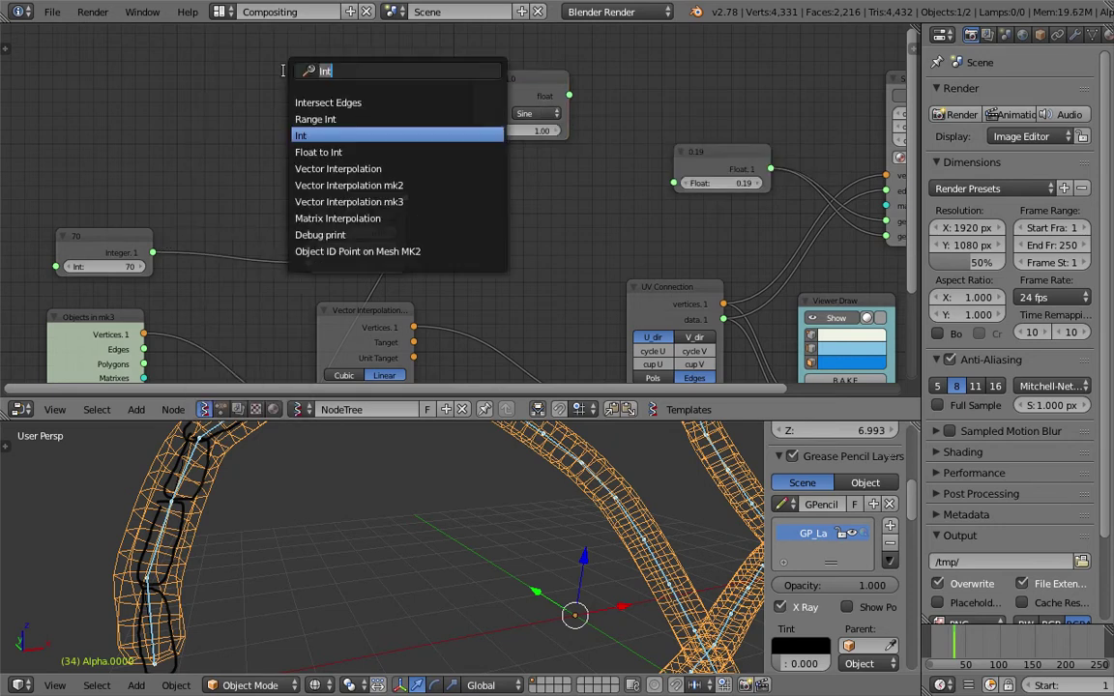
pyautogui.write('range')
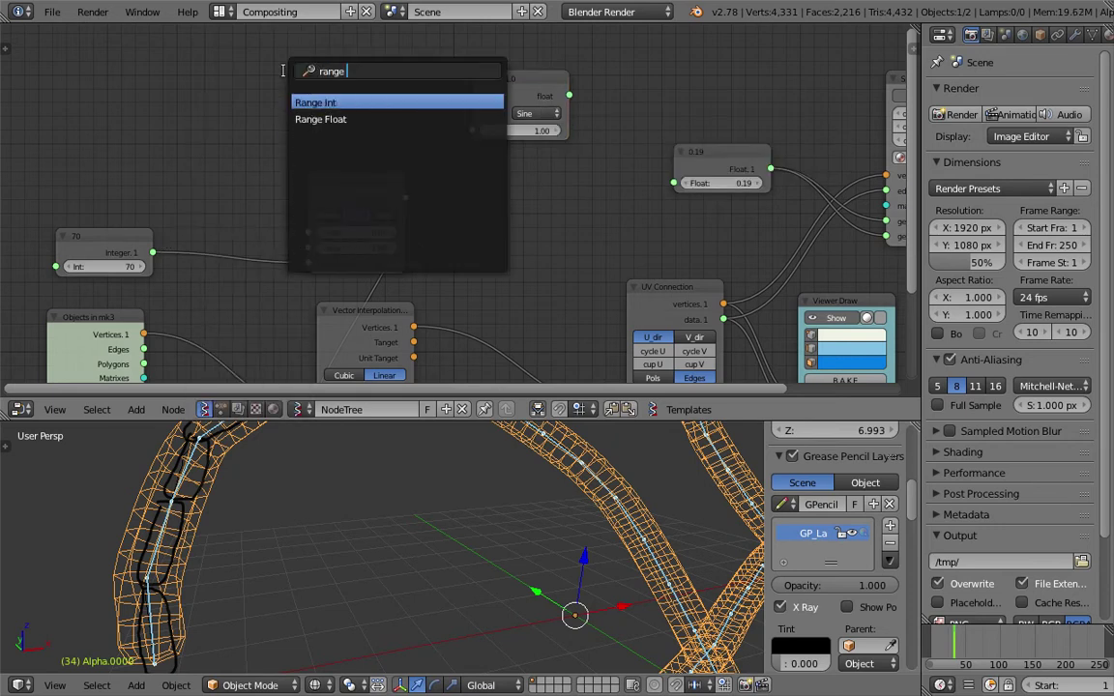
pyautogui.press('Down')
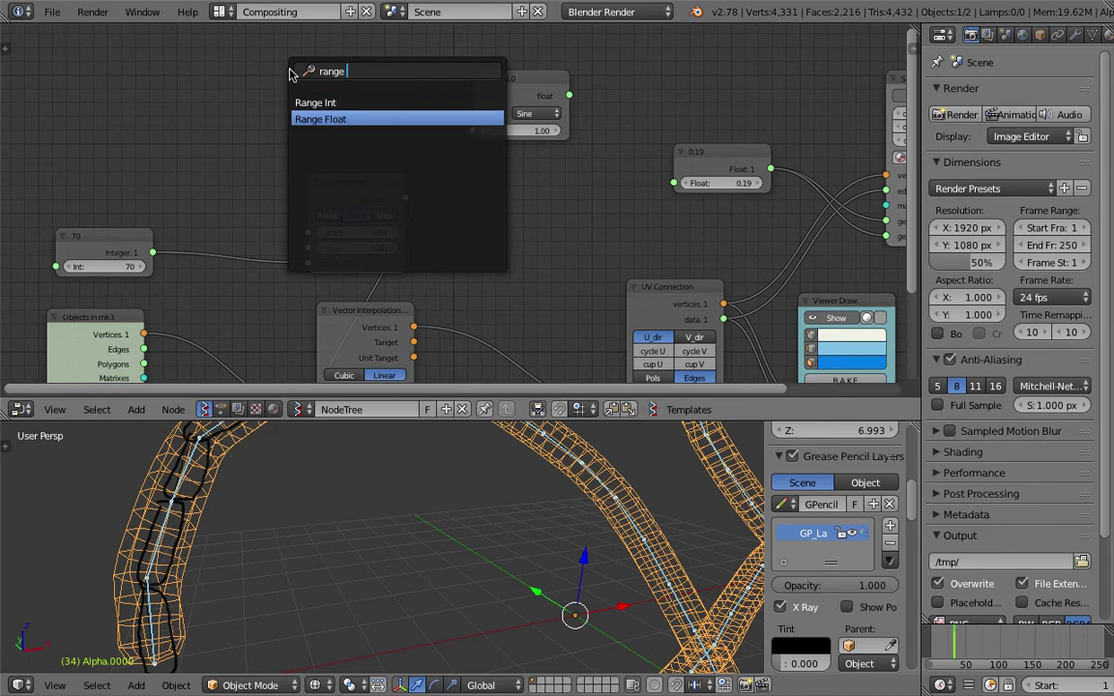
pyautogui.press('Return')
pyautogui.click(274, 90)
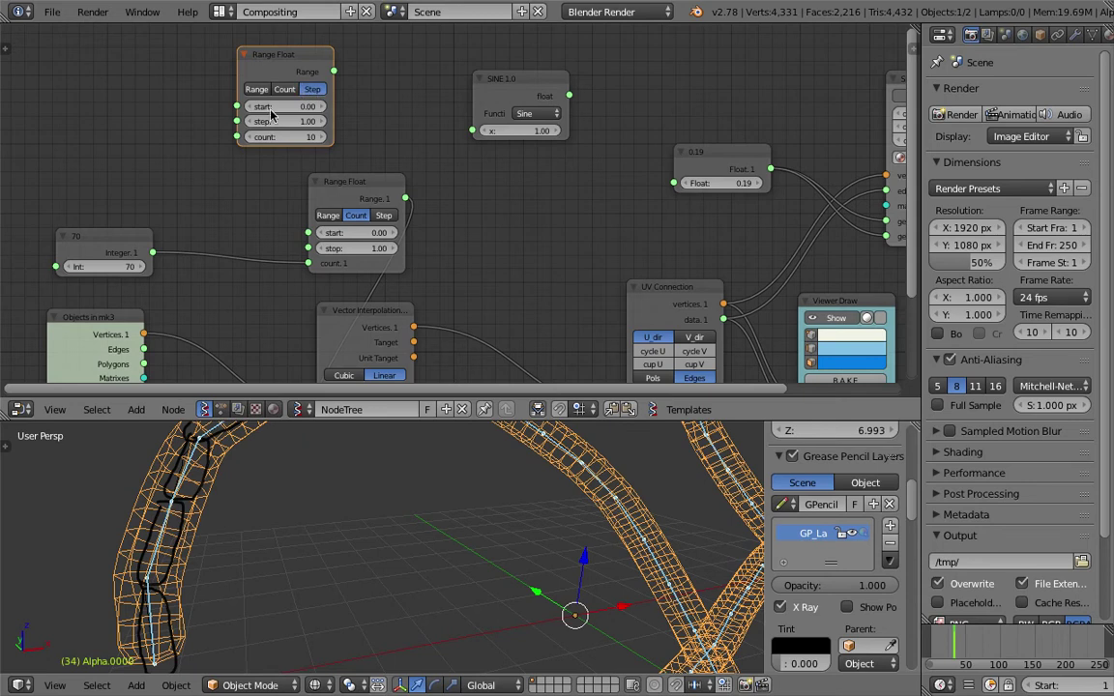
# Link the integer to the new Range Float's count, chain its range through Sine into the Float node, and save the file
pyautogui.moveTo(156, 253); pyautogui.dragTo(242, 124)
pyautogui.moveTo(339, 58); pyautogui.dragTo(472, 131)
pyautogui.moveTo(527, 81); pyautogui.dragTo(592, 127)
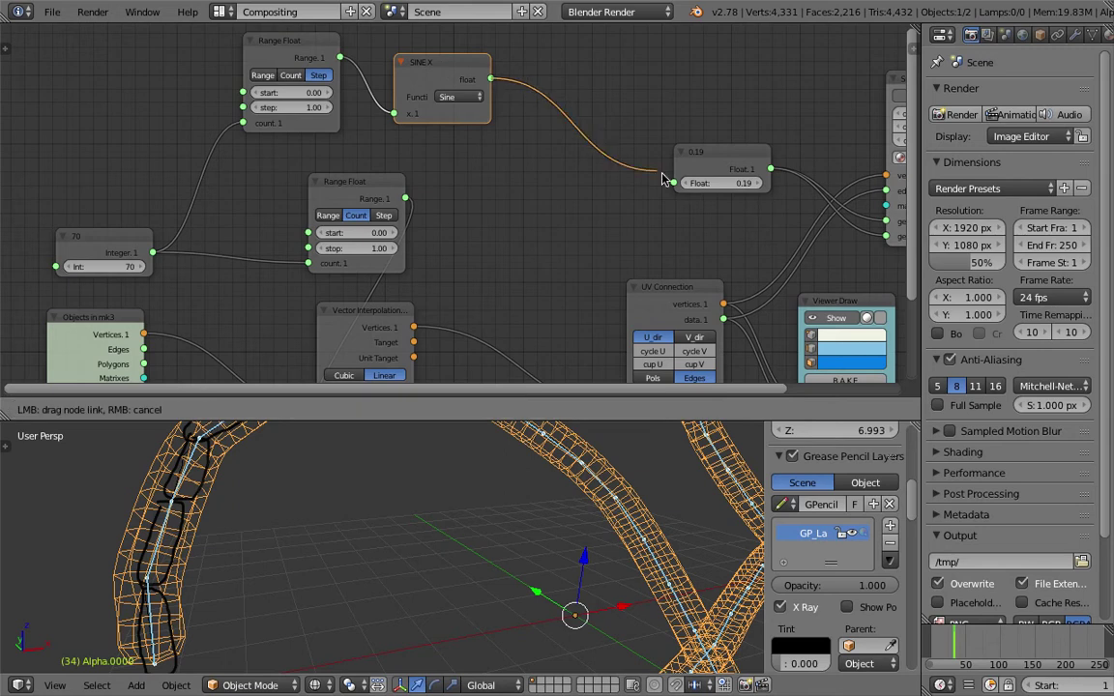
pyautogui.moveTo(663, 180); pyautogui.dragTo(674, 183)
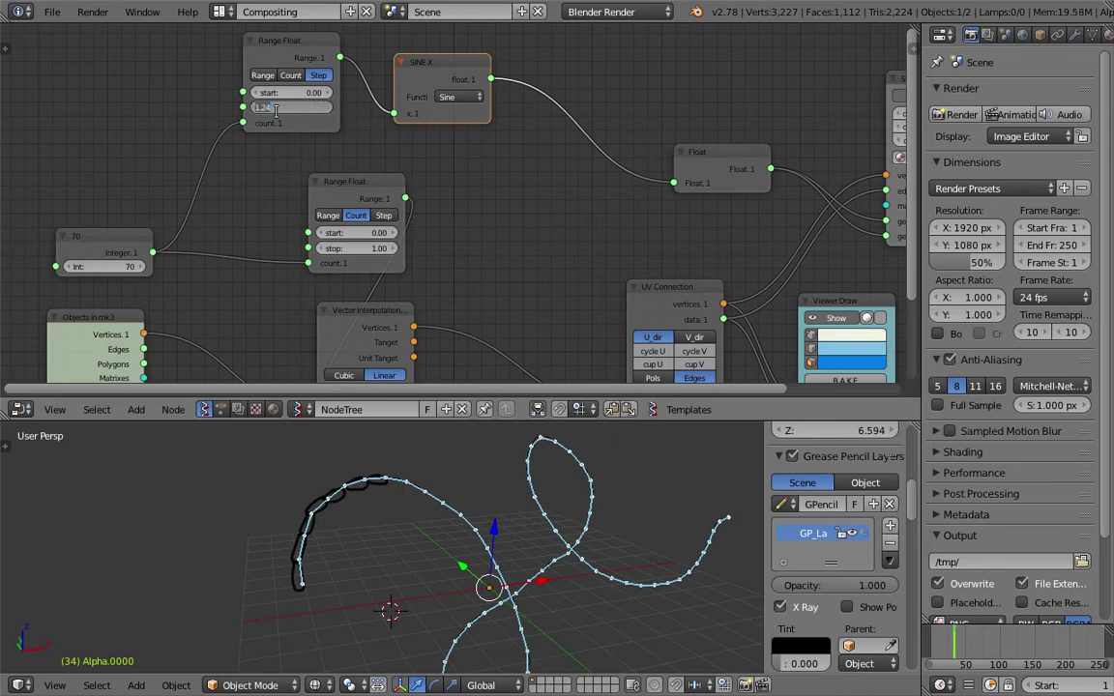
pyautogui.press('Escape')
pyautogui.hotkey('ctrl', 's')
pyautogui.click(152, 113)
# Delete the Float node and link the Sine output directly to Skin Mesher's general_radius_x and general_radius_y inputs
pyautogui.moveTo(652, 160); pyautogui.dragTo(508, 168, button='middle')
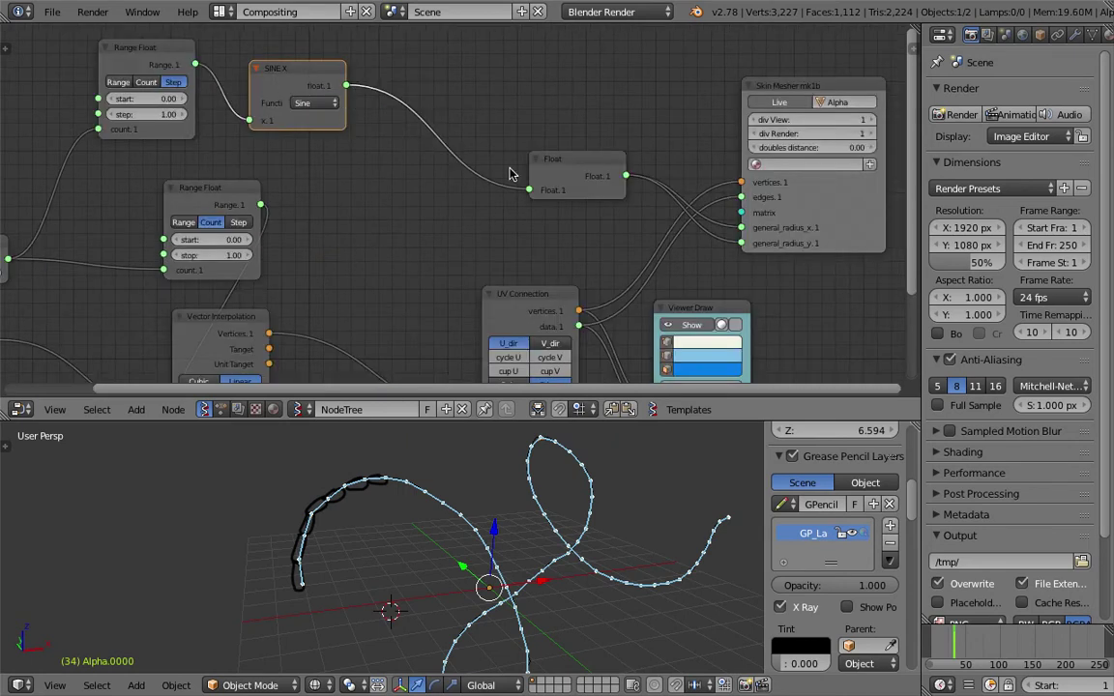
pyautogui.click(561, 167)
pyautogui.press('x')
pyautogui.moveTo(346, 86); pyautogui.dragTo(721, 230)
pyautogui.moveTo(346, 85); pyautogui.dragTo(742, 244)
# Save the file and display the skinned mesh in solid shading
pyautogui.moveTo(580, 561); pyautogui.dragTo(470, 517, button='middle')
pyautogui.hotkey('ctrl', 's')
pyautogui.click(517, 536)
pyautogui.press('z')
pyautogui.scroll(3, 503, 518)
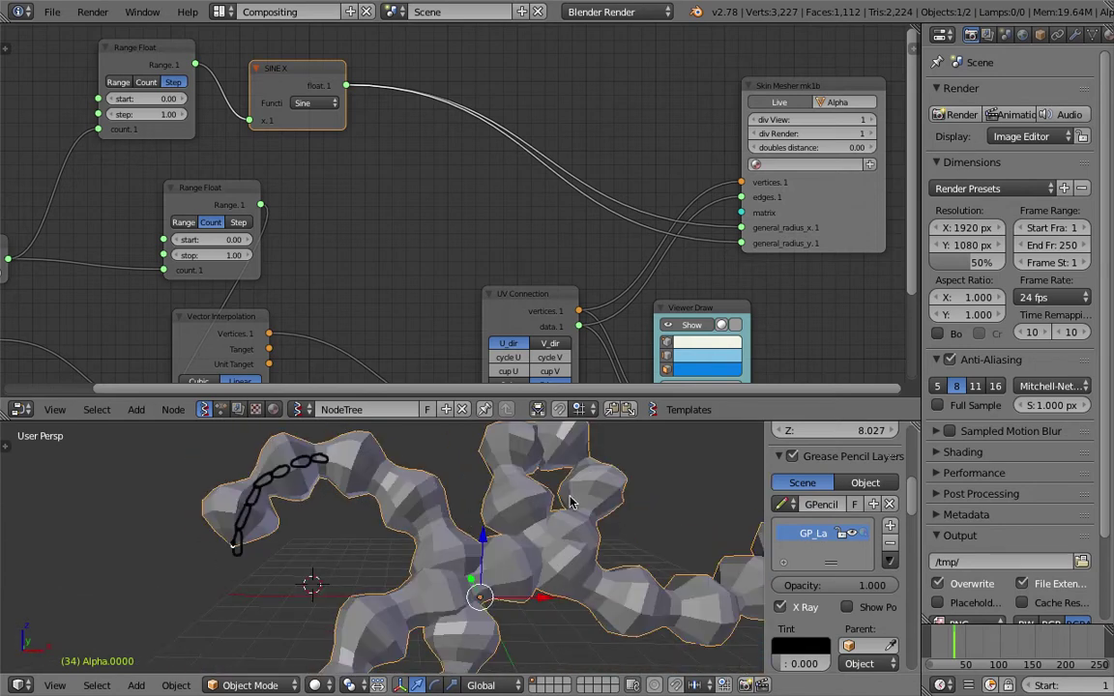
# Move the Skin Mesher node higher above the Viewer Draw node
pyautogui.moveTo(508, 267); pyautogui.dragTo(477, 258, button='middle')
pyautogui.moveTo(814, 210); pyautogui.dragTo(787, 127)
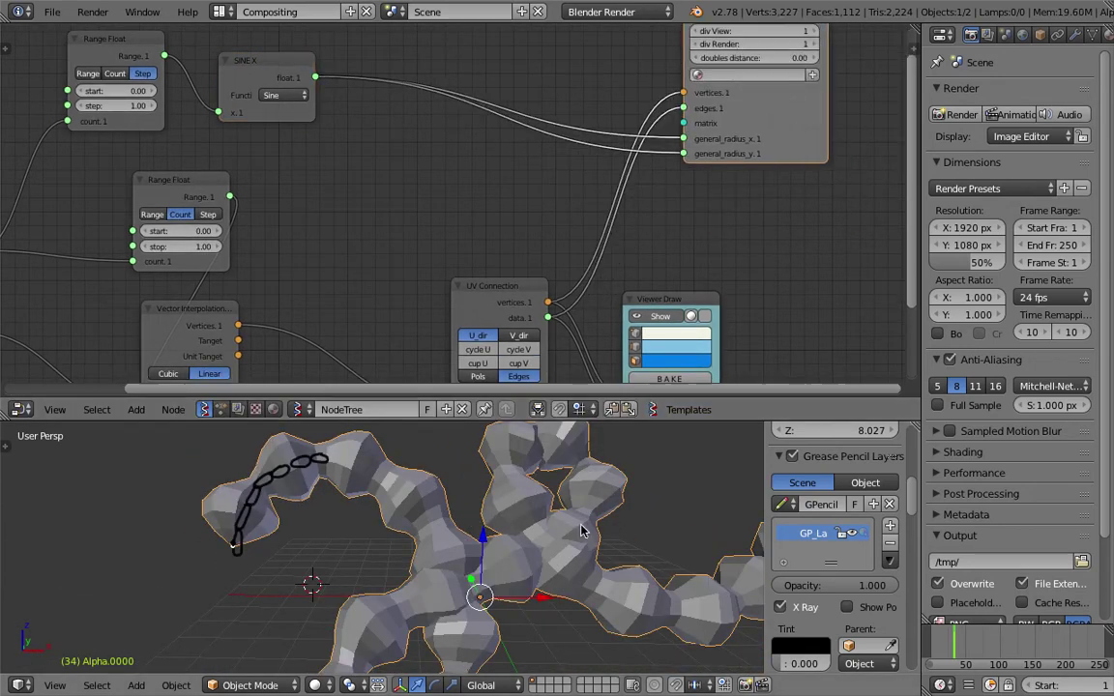
# Examine the bulging tube against the sketched sausage outlines in both wireframe and solid shading
pyautogui.scroll(-4, 516, 561)
pyautogui.scroll(4, 517, 561)
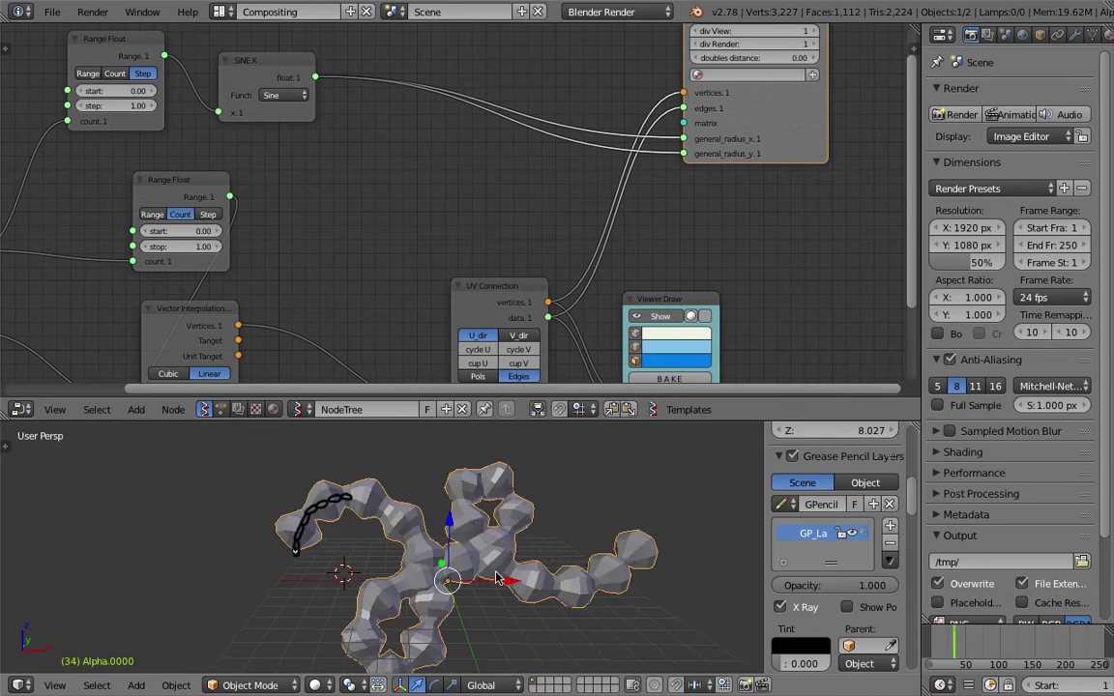
pyautogui.press('z')
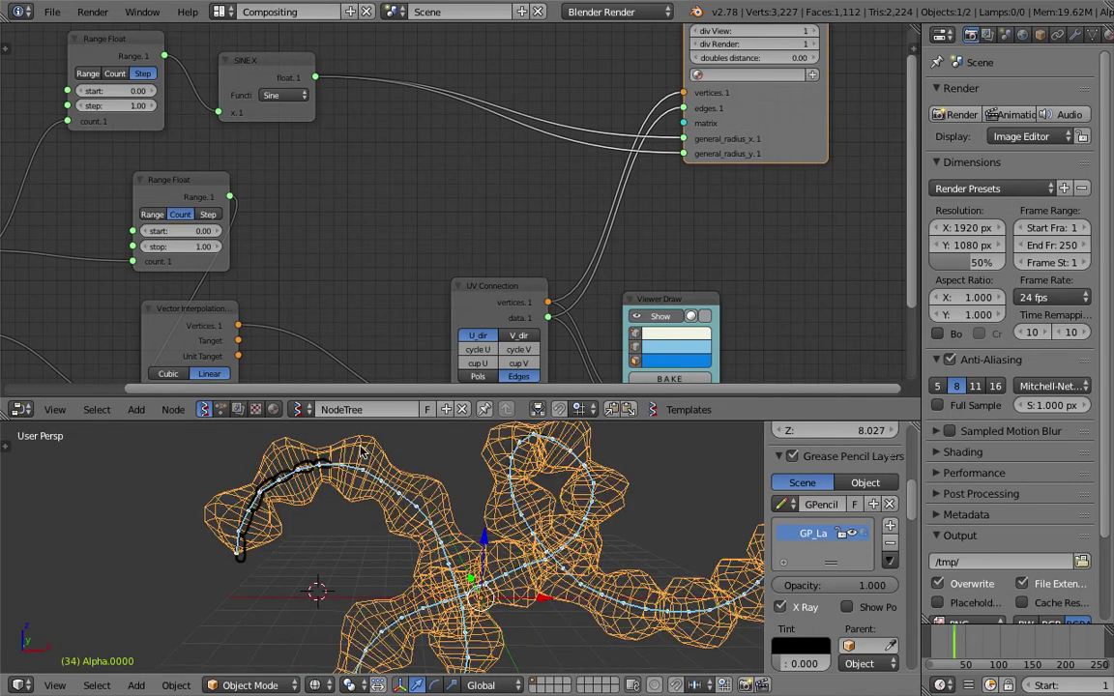
pyautogui.scroll(3, 447, 507)
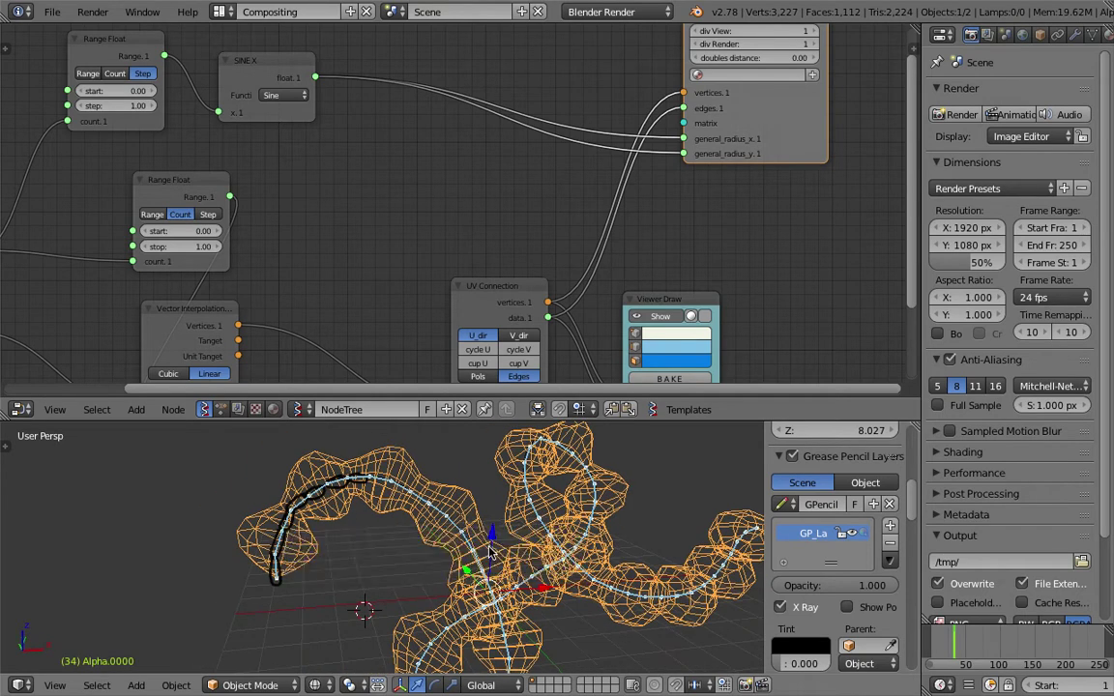
pyautogui.press('z')
pyautogui.scroll(1, 457, 558)
pyautogui.moveTo(455, 553); pyautogui.dragTo(436, 547, button='middle')
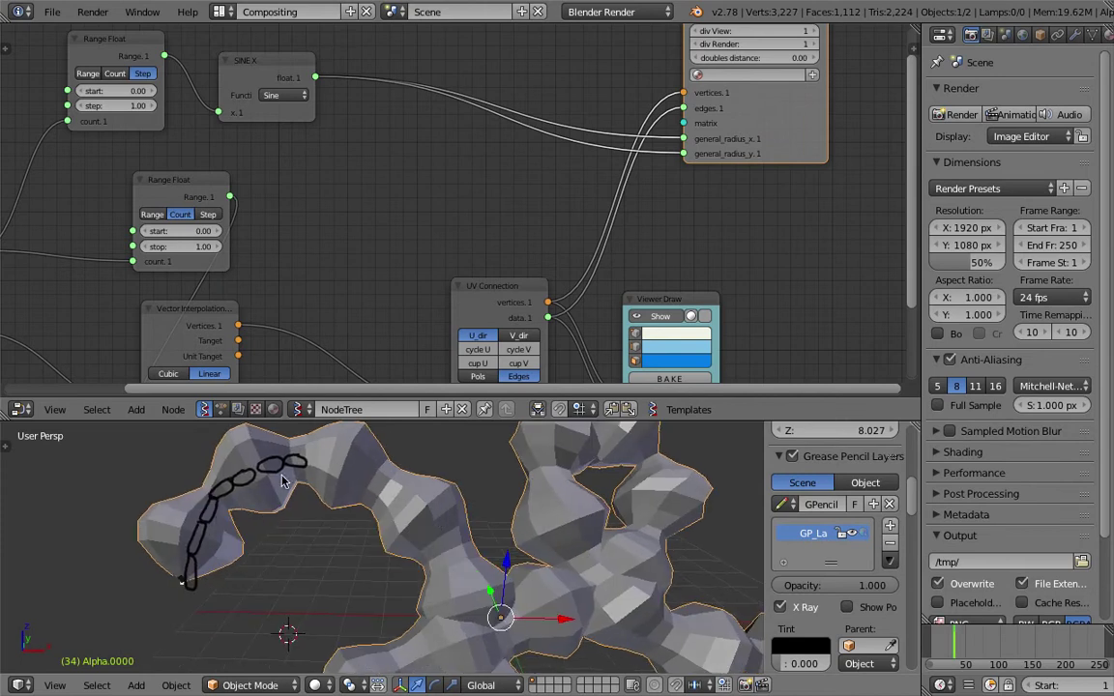
pyautogui.moveTo(390, 506); pyautogui.dragTo(366, 488, button='middle')
# Save over the current file and view the entire bulging tube
pyautogui.hotkey('ctrl', 's')
pyautogui.click(400, 515)
pyautogui.scroll(-4, 400, 515)
pyautogui.hotkey('ctrl', 's')
pyautogui.click(385, 532)
pyautogui.scroll(3, 368, 495)
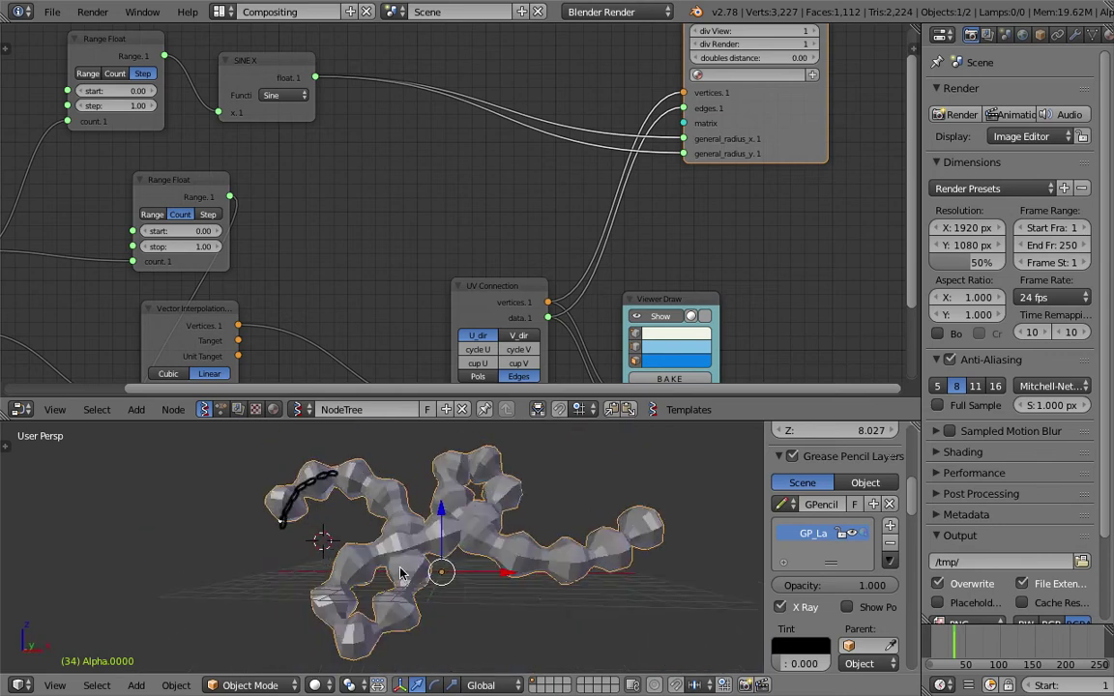
# Save the scene as a new file with an incremented file name
pyautogui.click(52, 12)
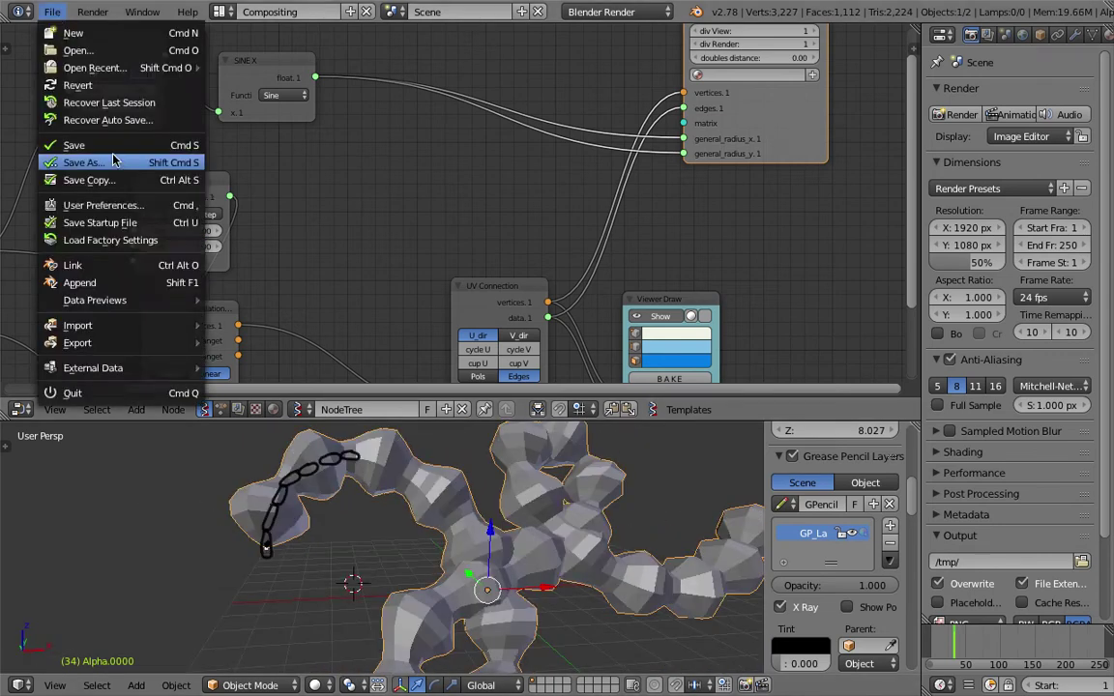
pyautogui.click(104, 145)
pyautogui.click(984, 77)
pyautogui.click(1018, 61)
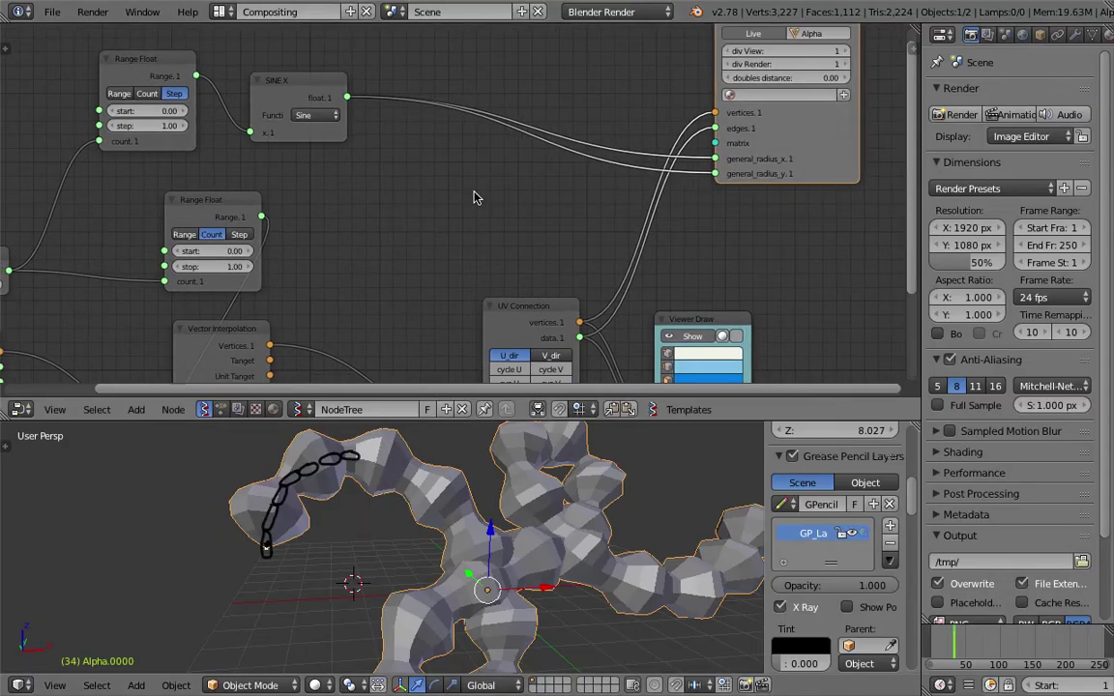
# Reposition the Sine node and the Step-mode Range Float node, and save over the file
pyautogui.moveTo(315, 92); pyautogui.dragTo(379, 88)
pyautogui.moveTo(162, 68); pyautogui.dragTo(179, 90)
pyautogui.hotkey('ctrl', 's')
pyautogui.click(179, 91)
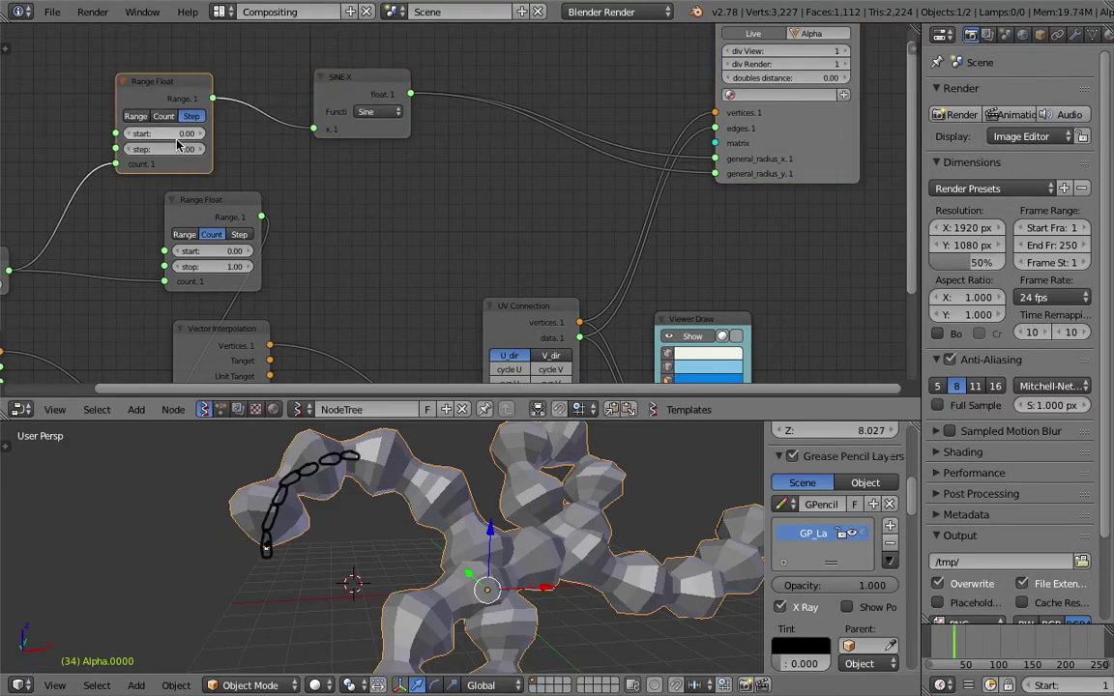
# Set the Step-mode Range Float's step to 1.51 and examine the resulting radius pattern on the whole tube
pyautogui.moveTo(179, 147); pyautogui.dragTo(211, 149)
pyautogui.moveTo(481, 507); pyautogui.dragTo(452, 504, button='middle')
pyautogui.scroll(-4, 445, 518)
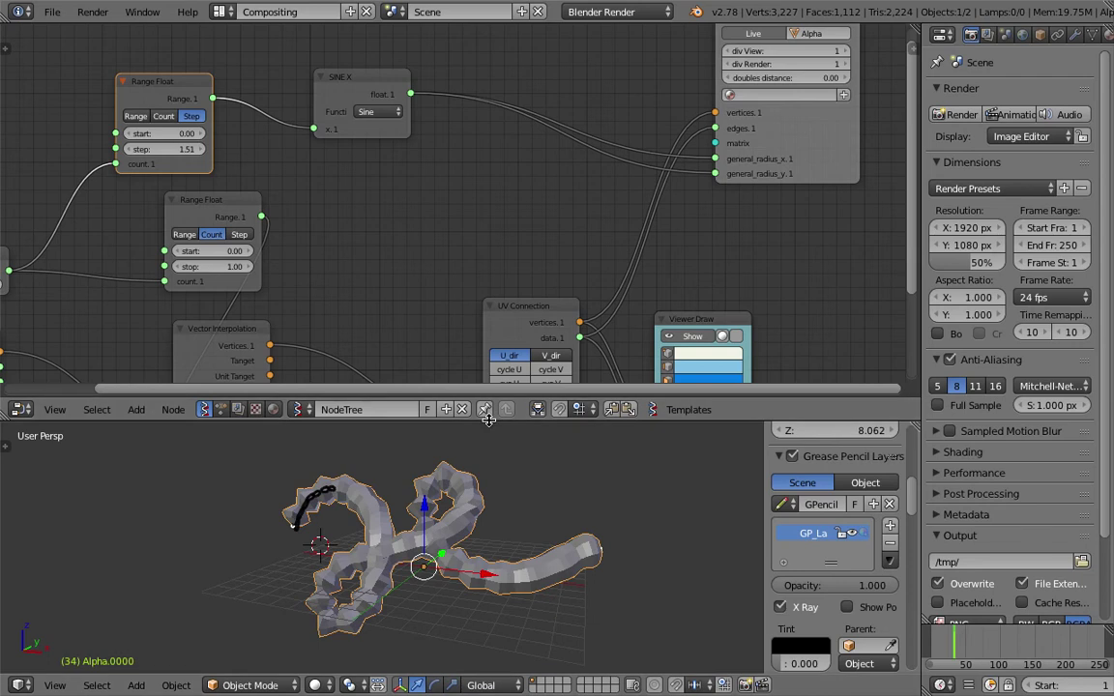
# Enlarge the 3D viewport for a closer look at the tube and save over the current file
pyautogui.moveTo(489, 419); pyautogui.dragTo(479, 312)
pyautogui.scroll(3, 490, 444)
pyautogui.scroll(1, 492, 444)
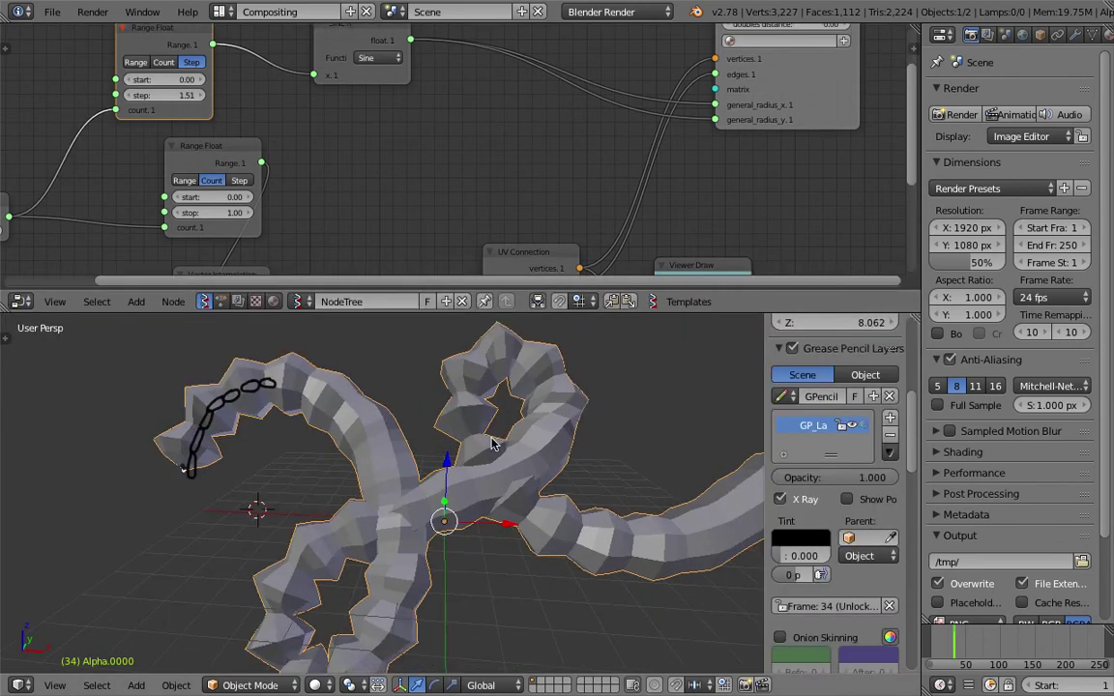
pyautogui.scroll(-3, 421, 475)
pyautogui.moveTo(422, 476); pyautogui.dragTo(441, 503, button='middle')
pyautogui.hotkey('ctrl', 's')
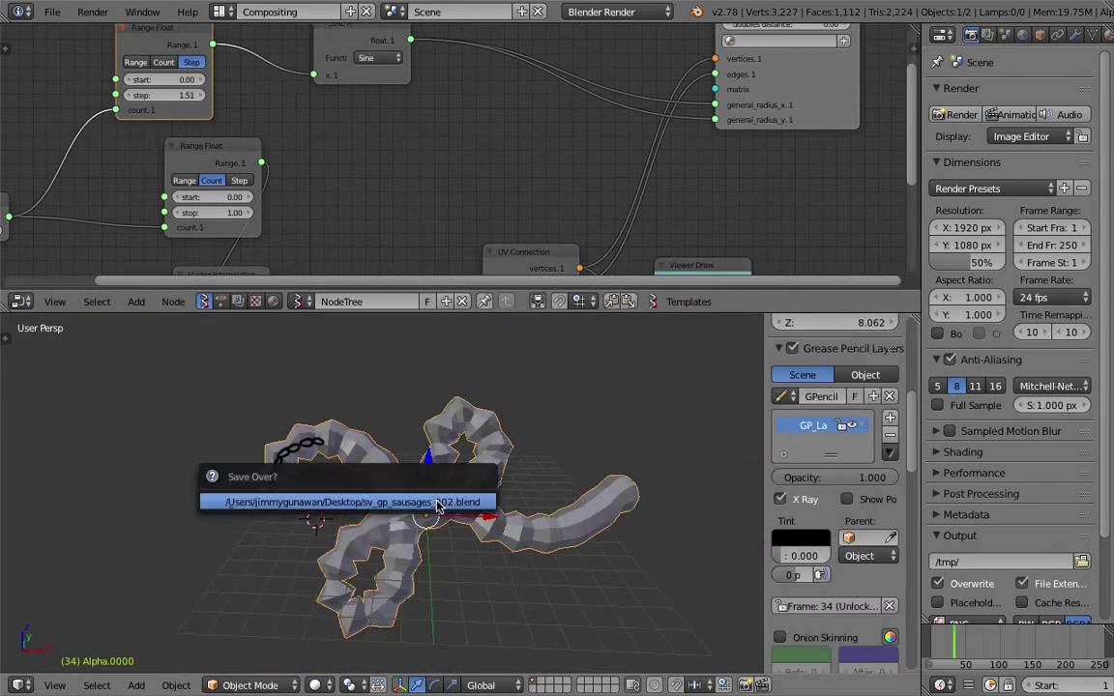
pyautogui.click(442, 505)
# Try steps of 2.68 and 2.59 on the Step-mode Range Float and compare the tube's bulges
pyautogui.moveTo(243, 173); pyautogui.dragTo(277, 214, button='middle')
pyautogui.moveTo(198, 136); pyautogui.dragTo(288, 136)
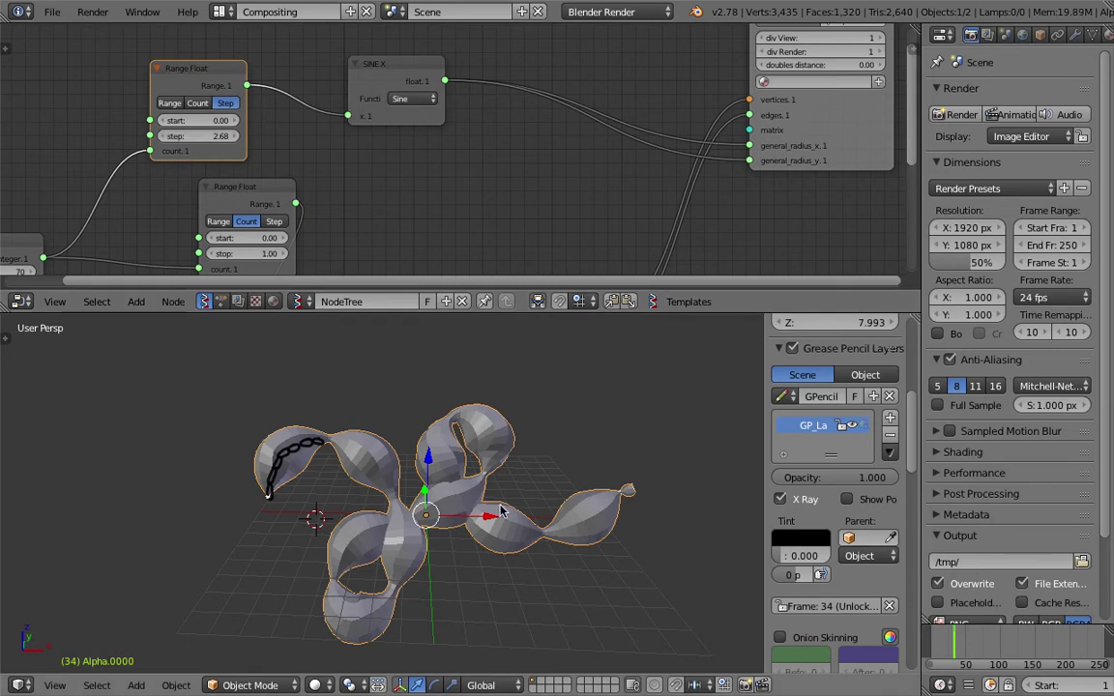
pyautogui.moveTo(500, 511); pyautogui.dragTo(442, 523, button='middle')
pyautogui.moveTo(490, 483)
pyautogui.mouseDown(button='middle')
pyautogui.moveTo(465, 488)
pyautogui.moveTo(440, 470)
pyautogui.moveTo(517, 493)
pyautogui.moveTo(498, 479)
pyautogui.mouseUp(button='middle')
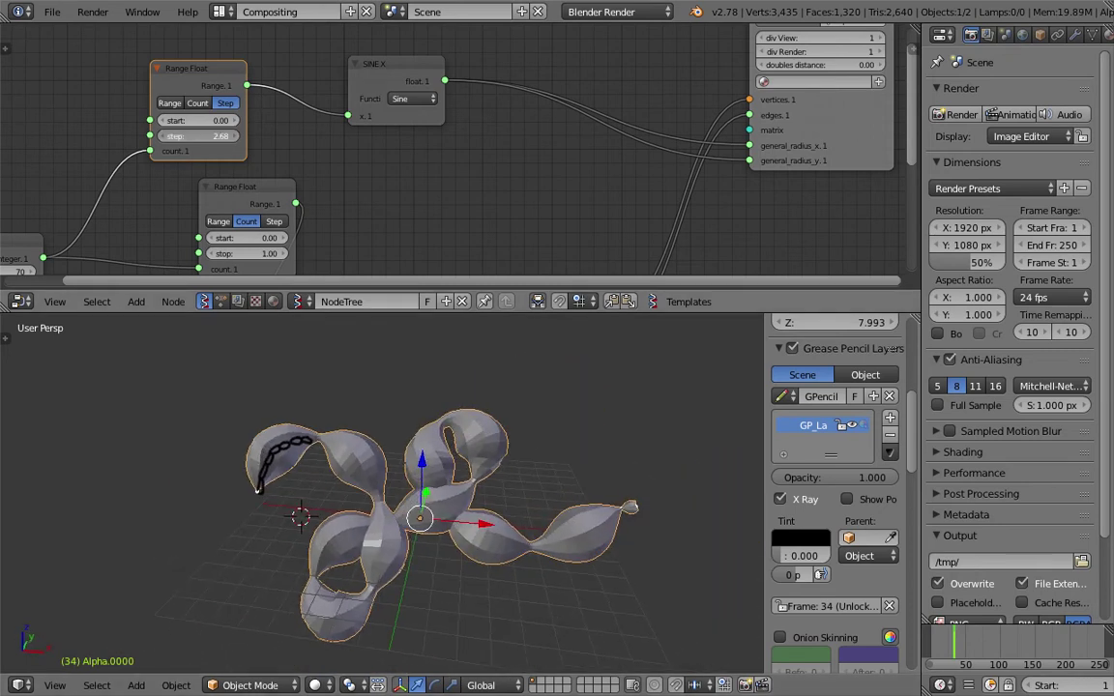
pyautogui.moveTo(221, 136)
pyautogui.mouseDown()
pyautogui.moveTo(244, 136)
pyautogui.moveTo(213, 136)
pyautogui.mouseUp()
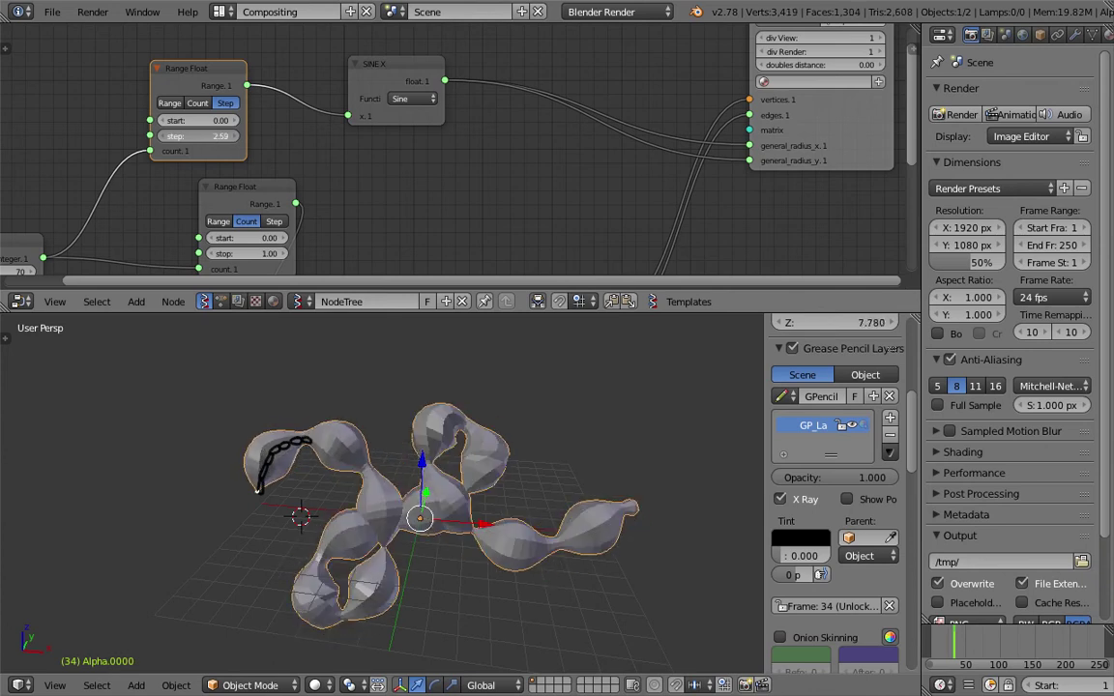
# Set the Step-mode Range Float's step to 1 and examine the tube from another angle
pyautogui.click(215, 137)
pyautogui.write('1')
pyautogui.press('Return')
pyautogui.moveTo(418, 428); pyautogui.dragTo(461, 435, button='middle')
# Spread the Sine and Skin Mesher nodes apart to make room between them
pyautogui.moveTo(417, 126); pyautogui.dragTo(419, 133, button='middle')
pyautogui.moveTo(413, 94); pyautogui.dragTo(430, 105)
pyautogui.moveTo(740, 129); pyautogui.dragTo(649, 179, button='middle')
pyautogui.moveTo(714, 167); pyautogui.dragTo(776, 167)
pyautogui.moveTo(526, 133); pyautogui.dragTo(527, 132, button='middle')
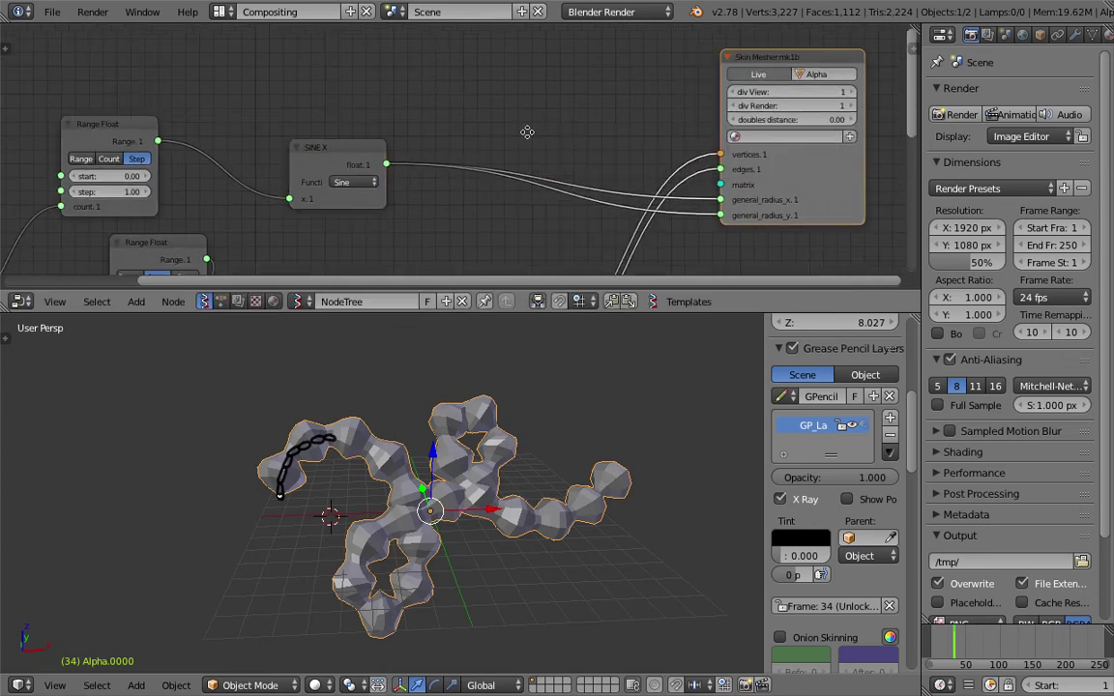
pyautogui.scroll(1, 333, 145)
pyautogui.moveTo(322, 142); pyautogui.dragTo(346, 142, button='middle')
# Reposition the Sine node with its function kept at Sine, and save over the file
pyautogui.moveTo(381, 155)
pyautogui.mouseDown()
pyautogui.moveTo(445, 147)
pyautogui.moveTo(399, 142)
pyautogui.mouseUp()
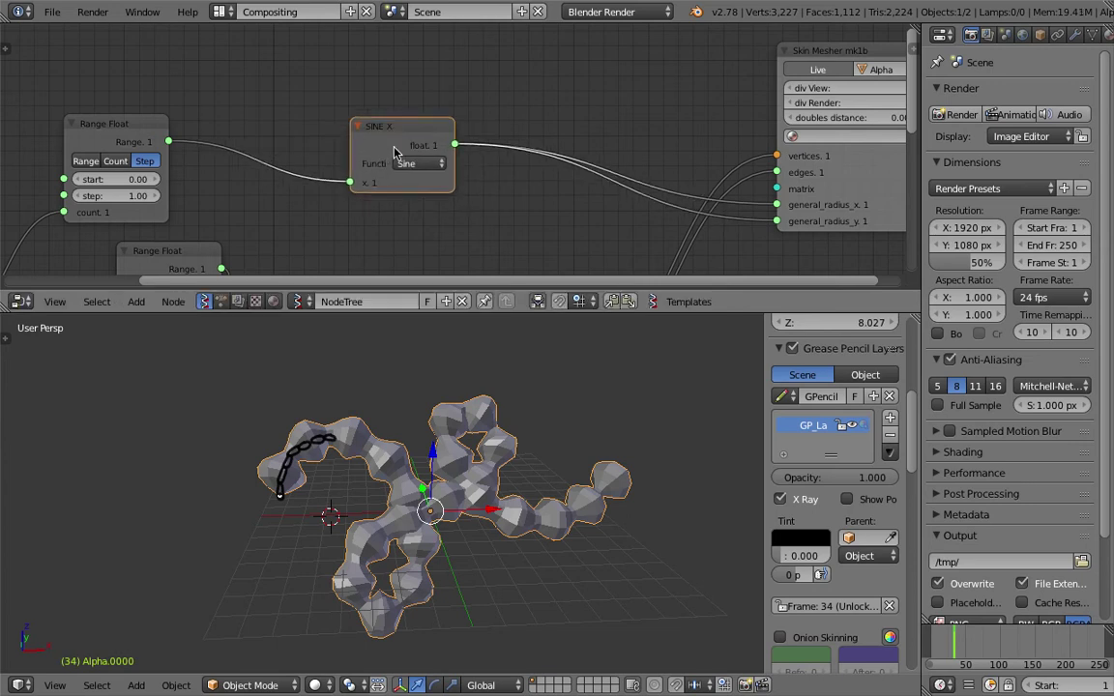
pyautogui.scroll(1, 394, 153)
pyautogui.click(423, 168)
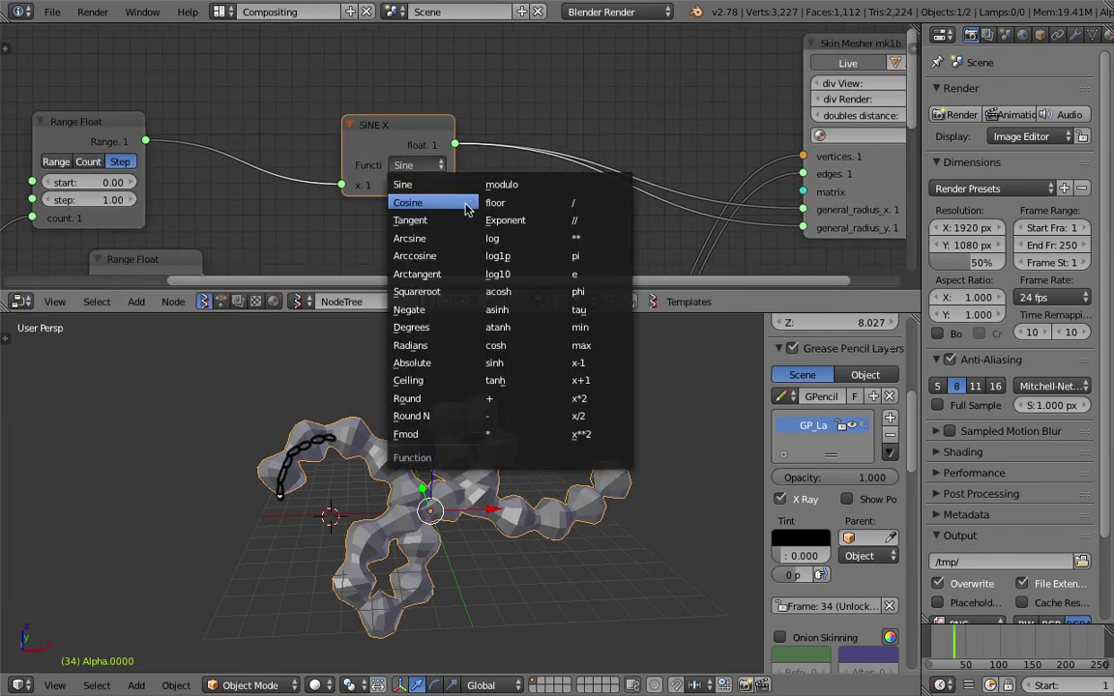
pyautogui.click(423, 184)
pyautogui.moveTo(405, 135); pyautogui.dragTo(311, 133)
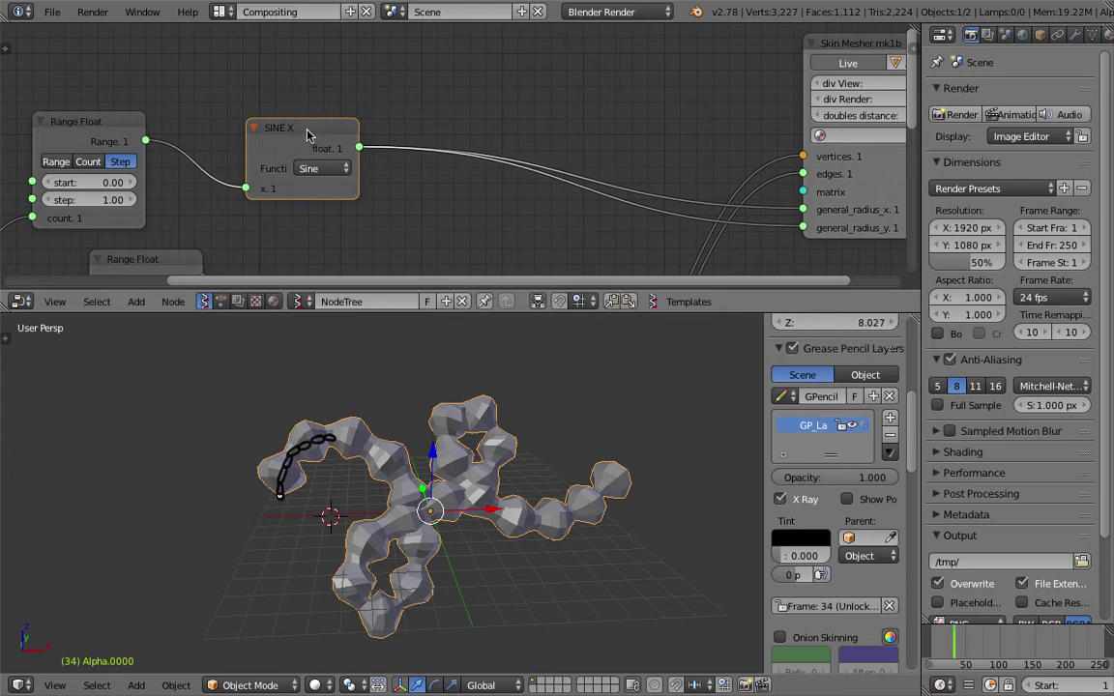
pyautogui.moveTo(307, 134); pyautogui.dragTo(383, 134)
pyautogui.hotkey('ctrl', 's')
pyautogui.click(380, 132)
# Duplicate the Sine node, make the copy an Absolute function, and feed its output to both general_radius_x and general_radius_y
pyautogui.hotkey('shift', 'd')
pyautogui.click(523, 109)
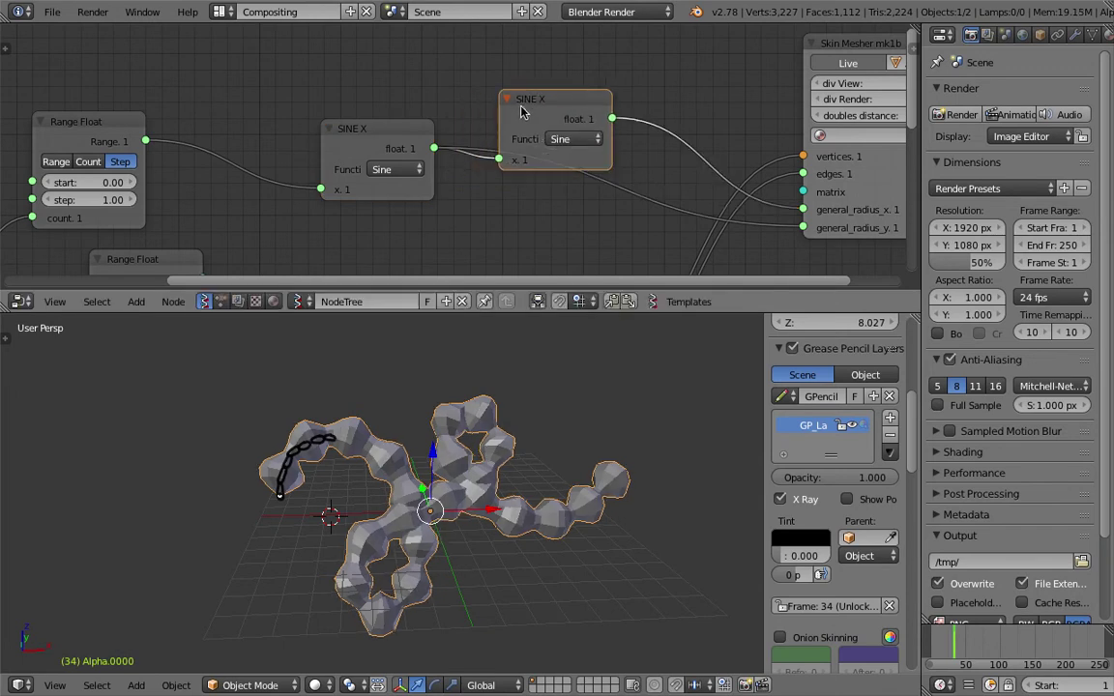
pyautogui.click(566, 139)
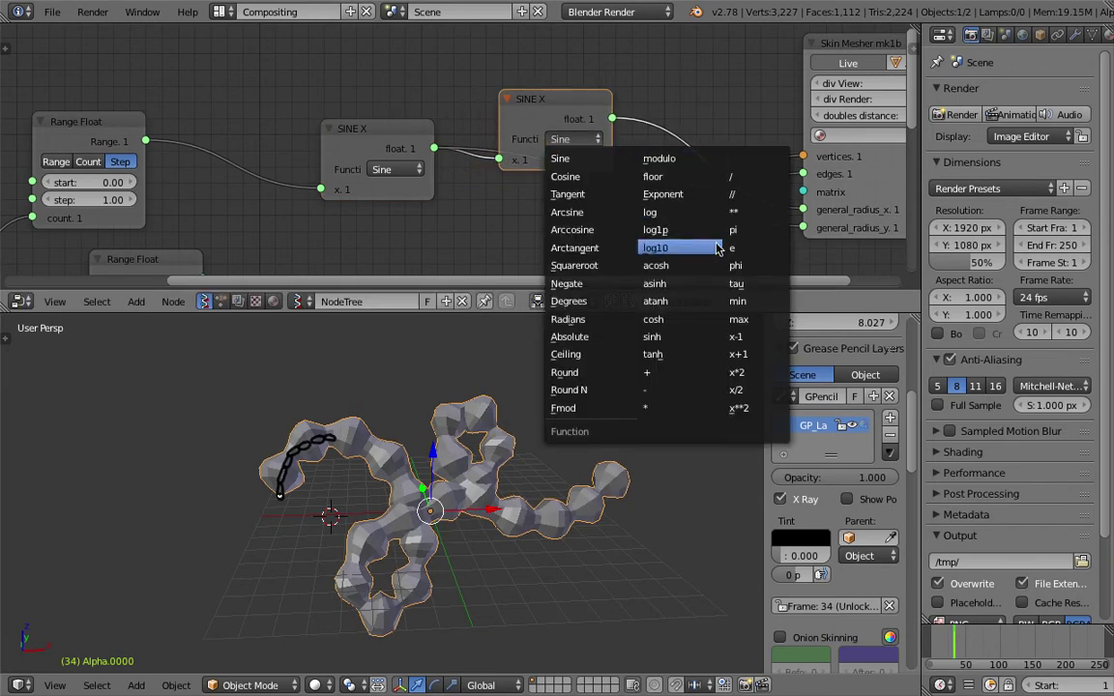
pyautogui.click(571, 337)
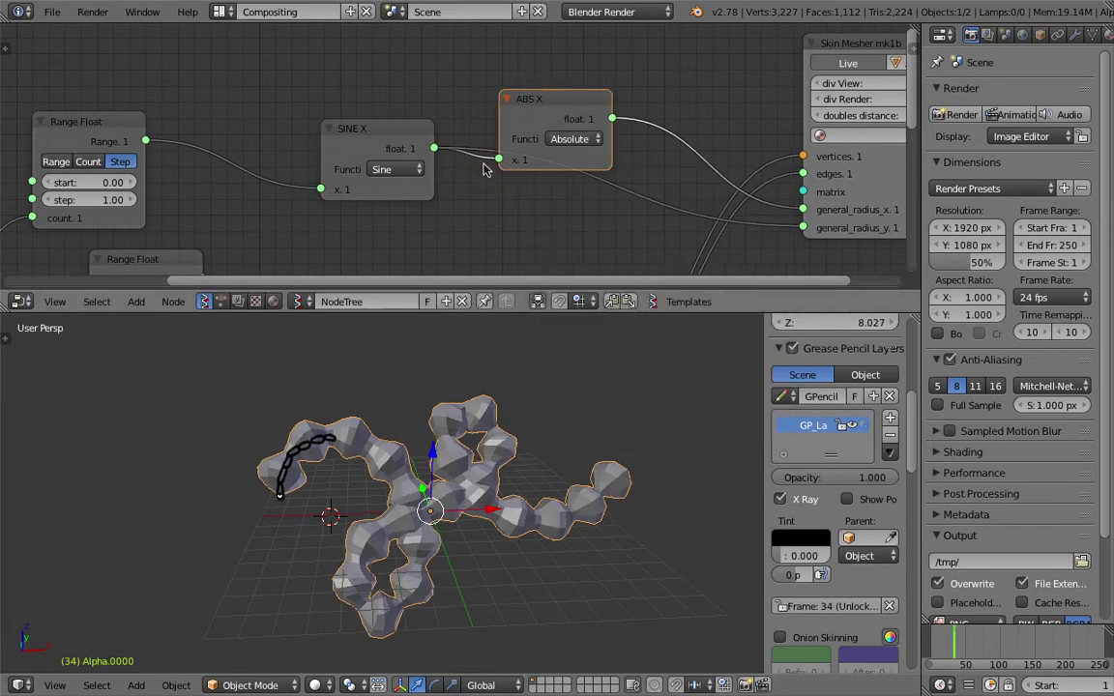
pyautogui.moveTo(598, 139); pyautogui.dragTo(537, 126, button='middle')
pyautogui.moveTo(552, 108); pyautogui.dragTo(741, 217)
# Set the Step-mode Range Float's step to 2.71 and move the Sine and Absolute nodes closer together
pyautogui.moveTo(56, 170); pyautogui.dragTo(114, 165, button='middle')
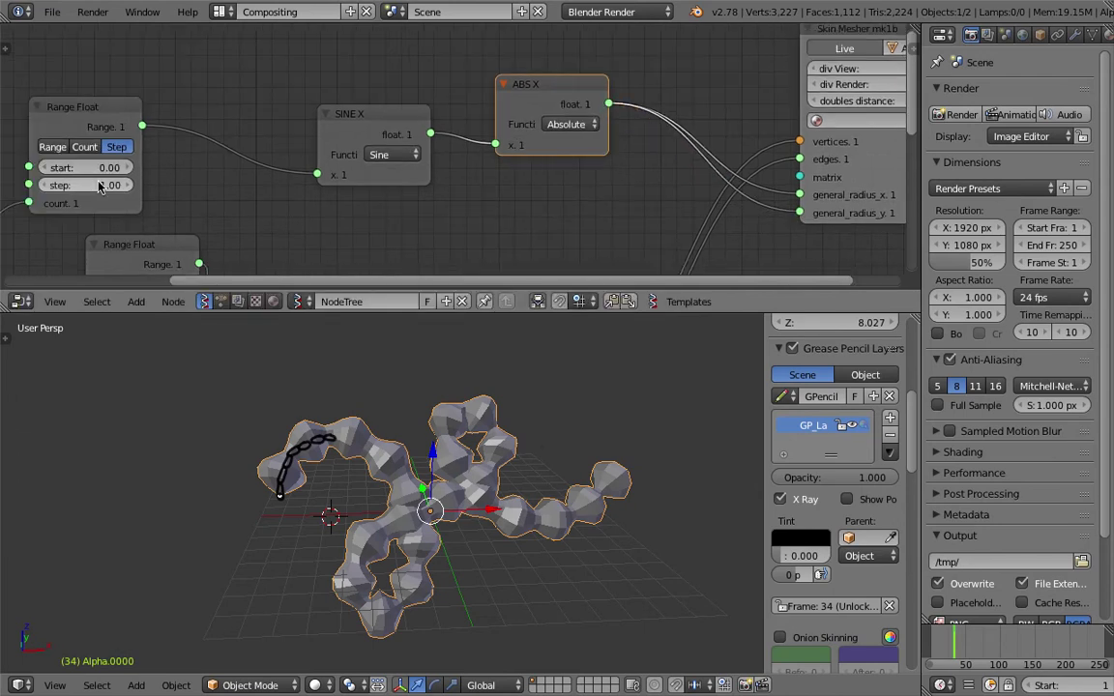
pyautogui.moveTo(100, 185); pyautogui.dragTo(177, 185)
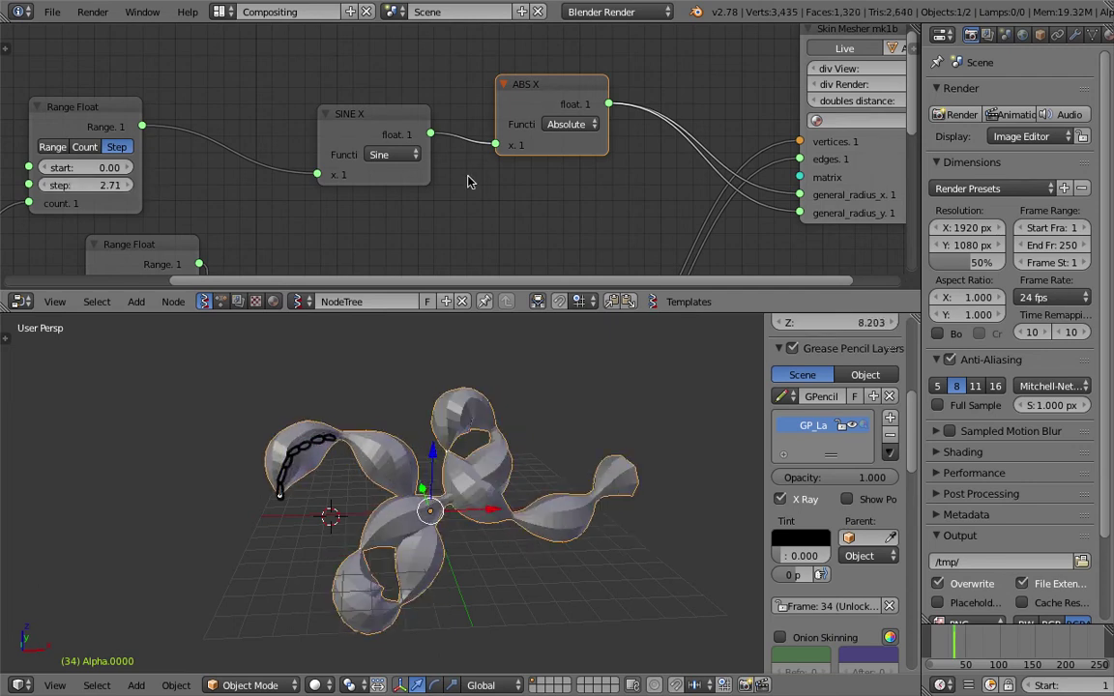
pyautogui.moveTo(525, 129); pyautogui.dragTo(486, 150, button='middle')
pyautogui.moveTo(371, 152); pyautogui.dragTo(318, 149)
pyautogui.moveTo(497, 116); pyautogui.dragTo(428, 129)
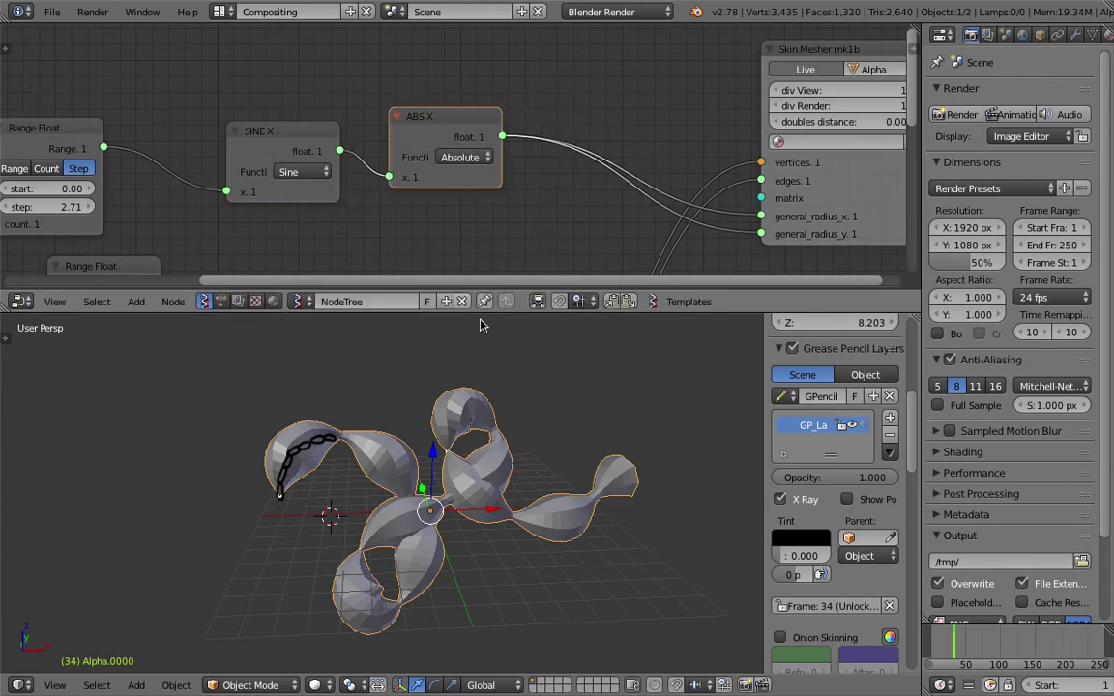
# View the tube from a new angle and save over the current file
pyautogui.moveTo(481, 326); pyautogui.dragTo(447, 464, button='middle')
pyautogui.hotkey('ctrl', 's')
pyautogui.click(447, 463)
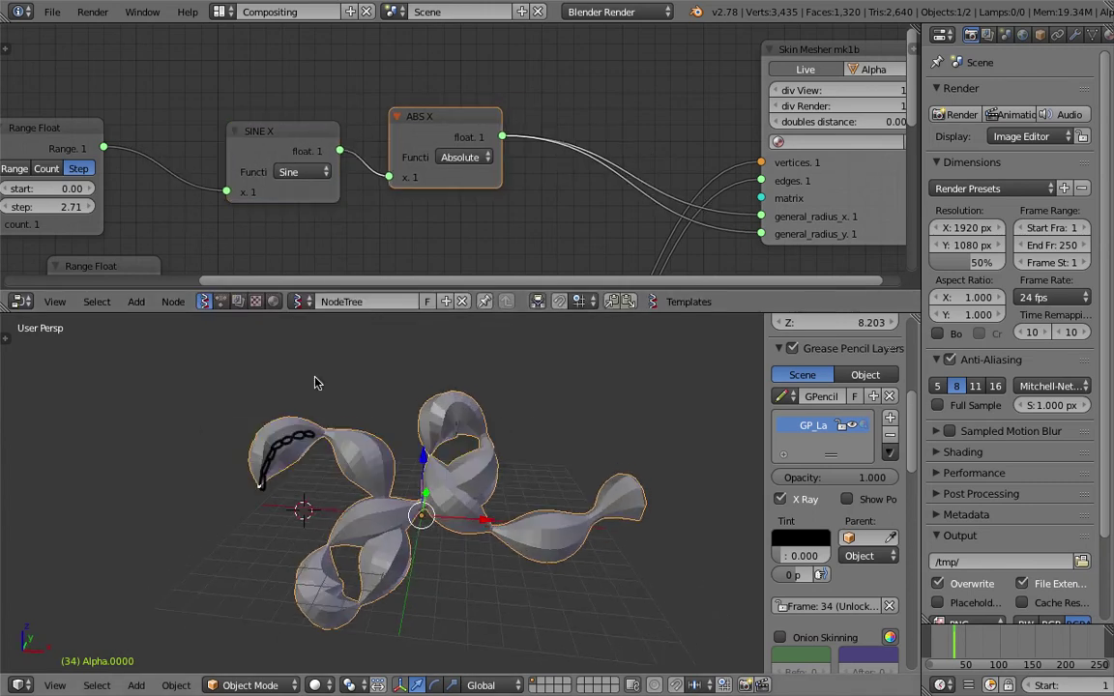
# Inspect the thin joints between the bulges and delete the Absolute node
pyautogui.moveTo(293, 434)
pyautogui.mouseDown(button='middle')
pyautogui.moveTo(321, 435)
pyautogui.moveTo(291, 446)
pyautogui.mouseUp(button='middle')
pyautogui.scroll(1, 294, 438)
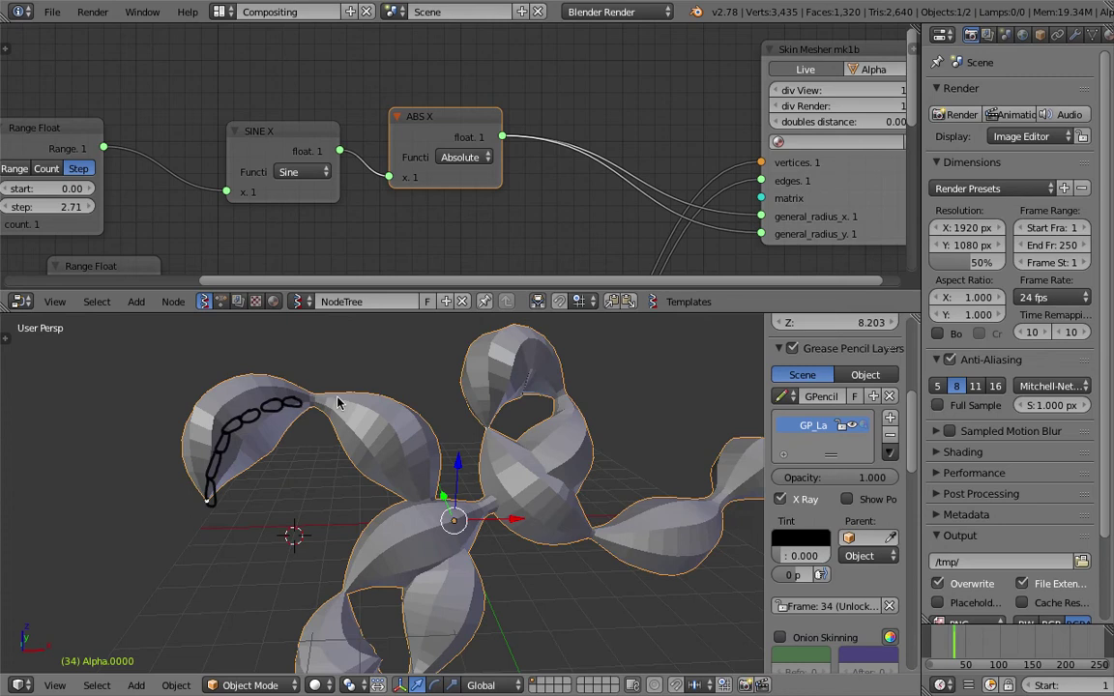
pyautogui.moveTo(443, 131)
pyautogui.mouseDown()
pyautogui.moveTo(448, 145)
pyautogui.moveTo(426, 142)
pyautogui.mouseUp()
pyautogui.press('x')
# Add a Map Range node between the Sine and Skin Mesher nodes and save over the file
pyautogui.hotkey('shift', 'a')
pyautogui.write('s')
pyautogui.write('map')
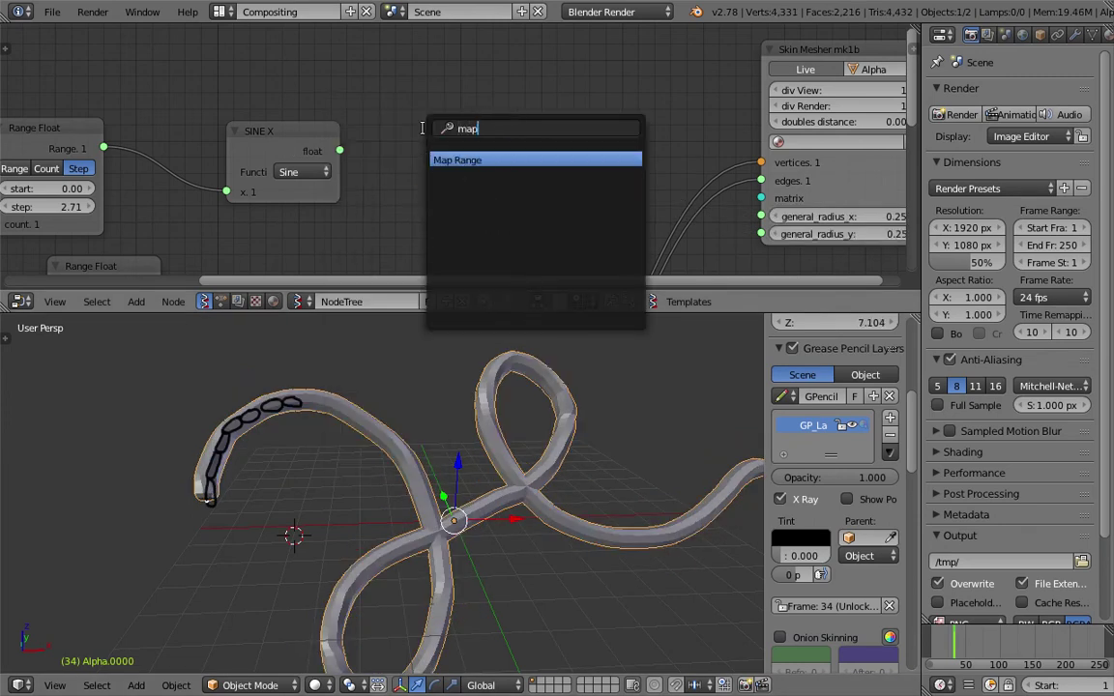
pyautogui.press('Return')
pyautogui.click(399, 95)
pyautogui.hotkey('ctrl', 's')
pyautogui.click(360, 90)
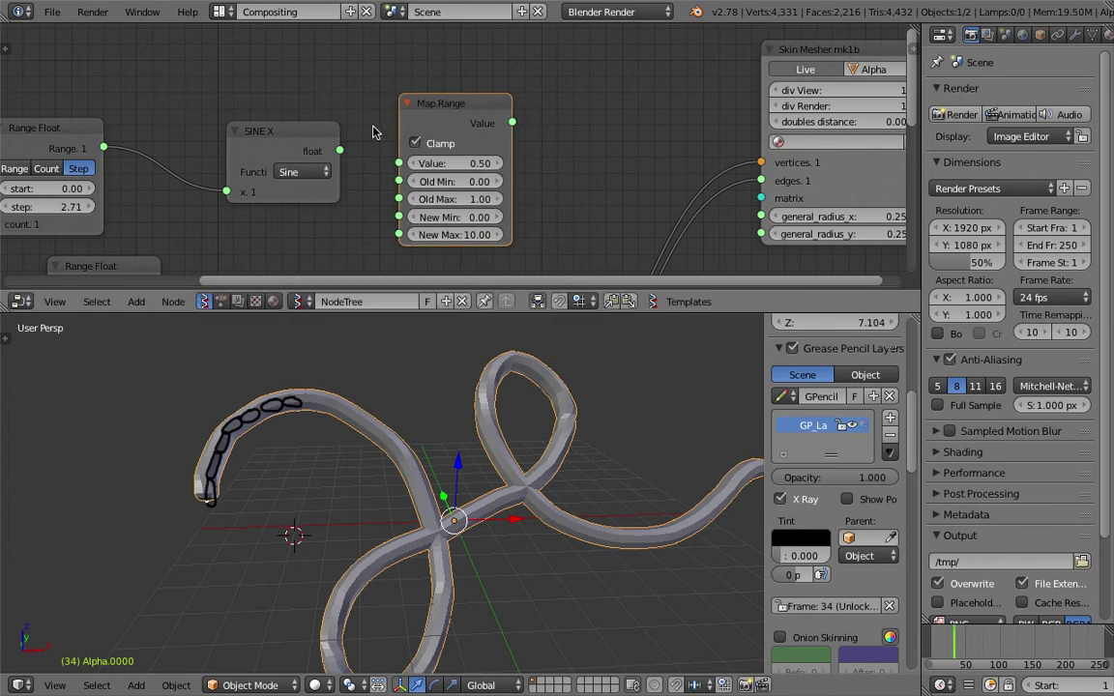
# Route the Sine output through Map Range into general_radius_x and general_radius_y, and set New Max to 1
pyautogui.moveTo(340, 150); pyautogui.dragTo(398, 163)
pyautogui.moveTo(512, 123); pyautogui.dragTo(761, 234)
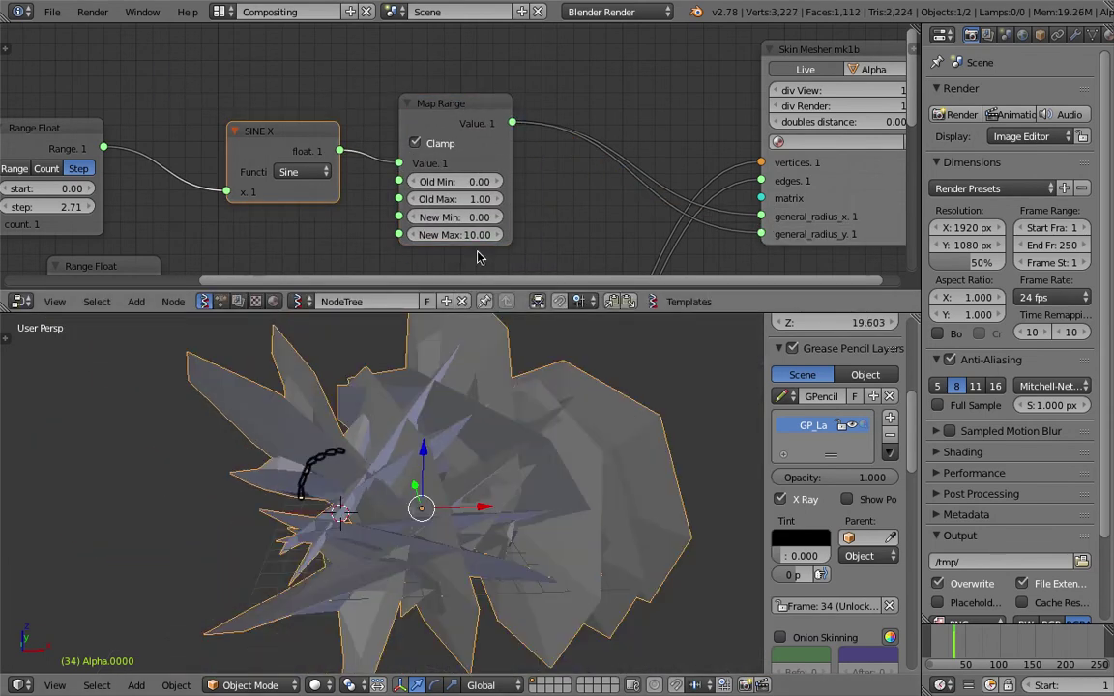
pyautogui.moveTo(484, 235); pyautogui.dragTo(445, 235)
pyautogui.doubleClick(484, 235)
pyautogui.write('1')
pyautogui.press('Return')
pyautogui.scroll(2, 527, 234)
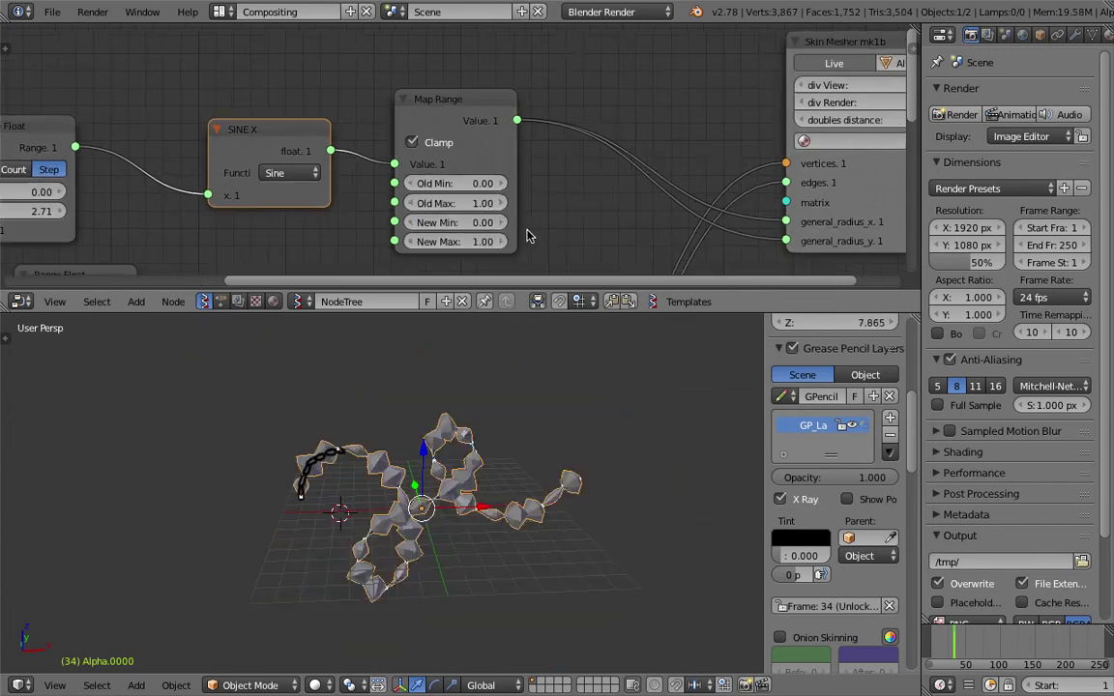
# Set Map Range's New Min to -0.03 and its Old Min to -1
pyautogui.moveTo(520, 214); pyautogui.dragTo(449, 219)
pyautogui.scroll(4, 514, 485)
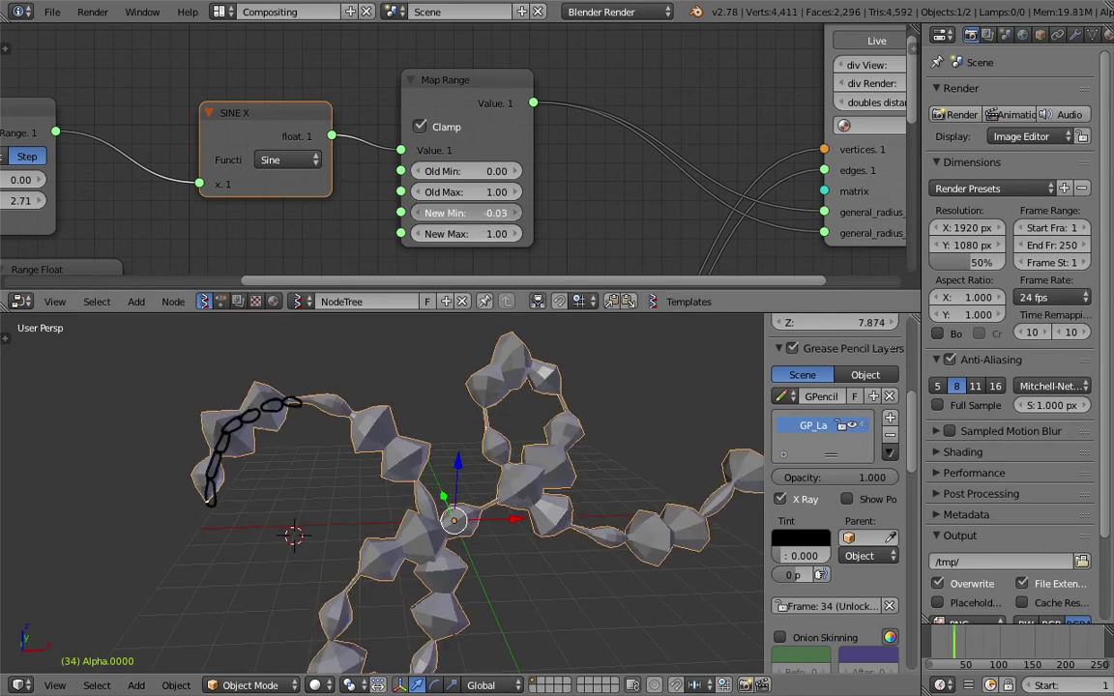
pyautogui.click(474, 171)
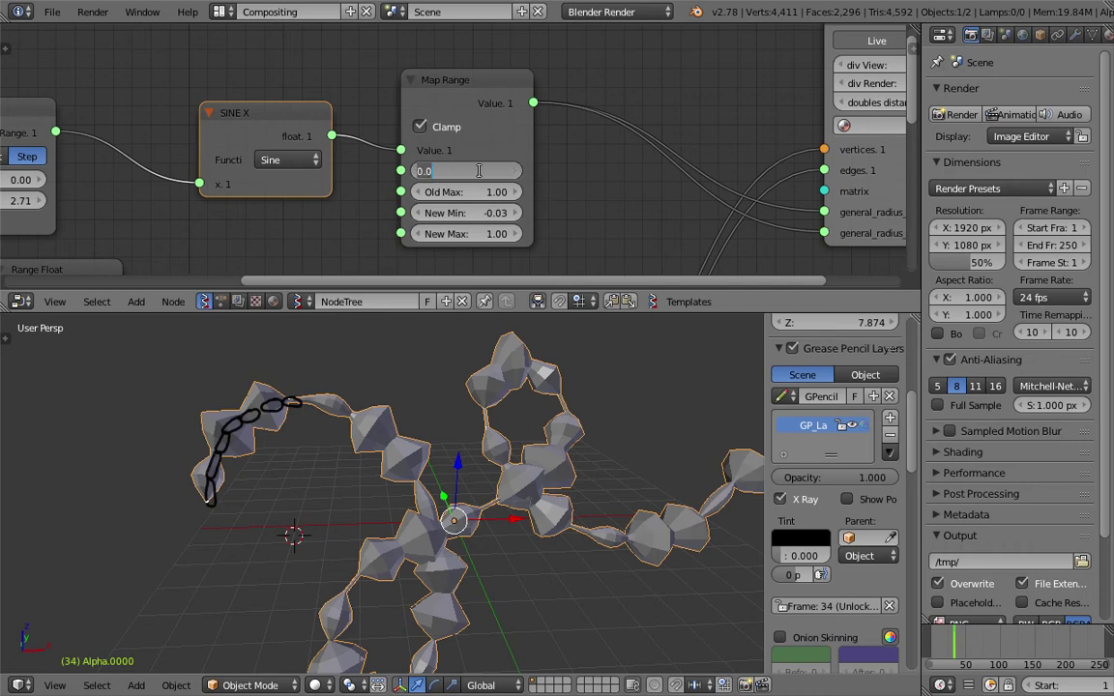
pyautogui.write('-')
pyautogui.press('Return')
pyautogui.click(478, 171)
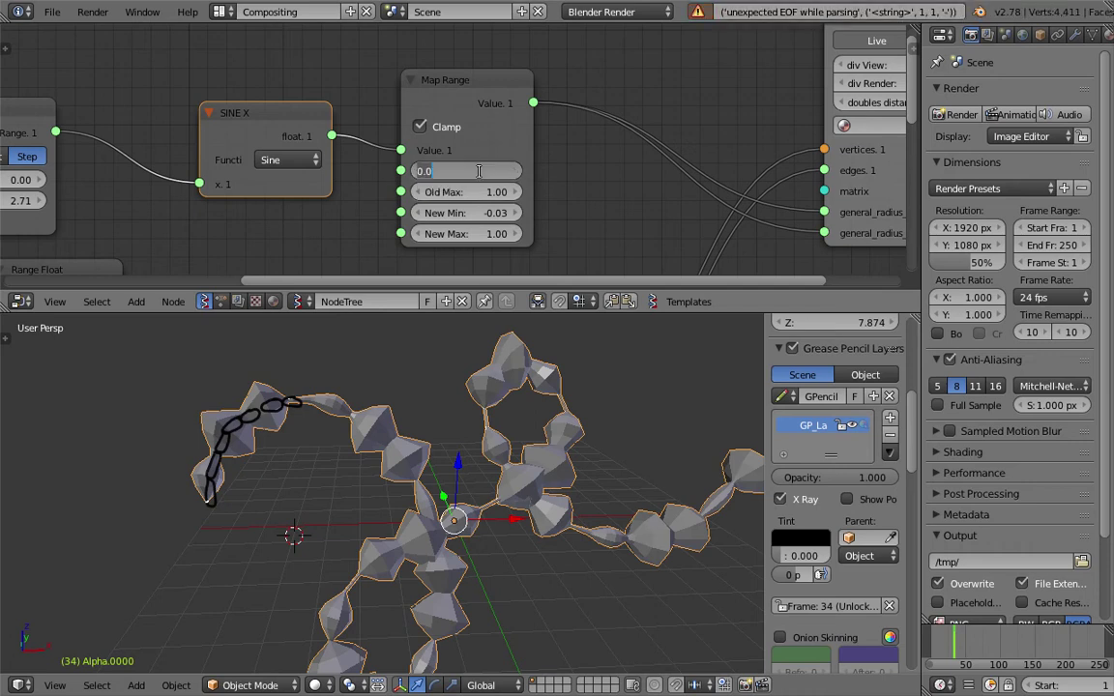
pyautogui.press('Tab')
# Save the changed Map Range setup over the current file
pyautogui.click(591, 160)
pyautogui.hotkey('ctrl', 's')
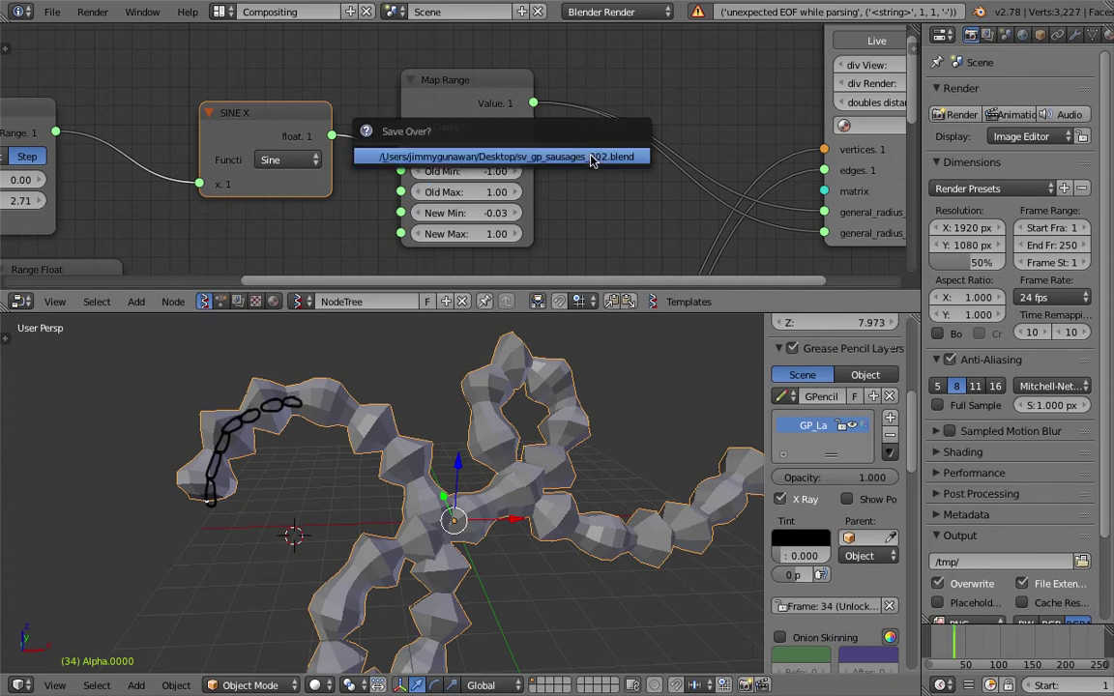
pyautogui.click(592, 160)
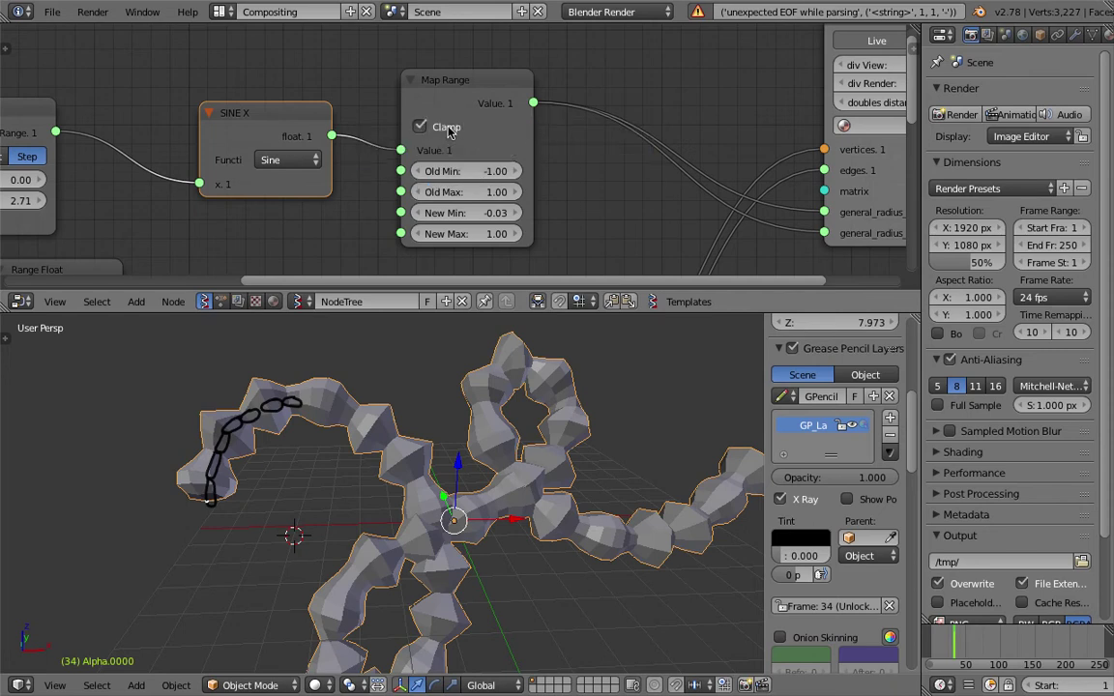
# Turn off Clamp on the Map Range node and set Old Min to -0.10 and Old Max to 1.69
pyautogui.moveTo(480, 171); pyautogui.dragTo(589, 171)
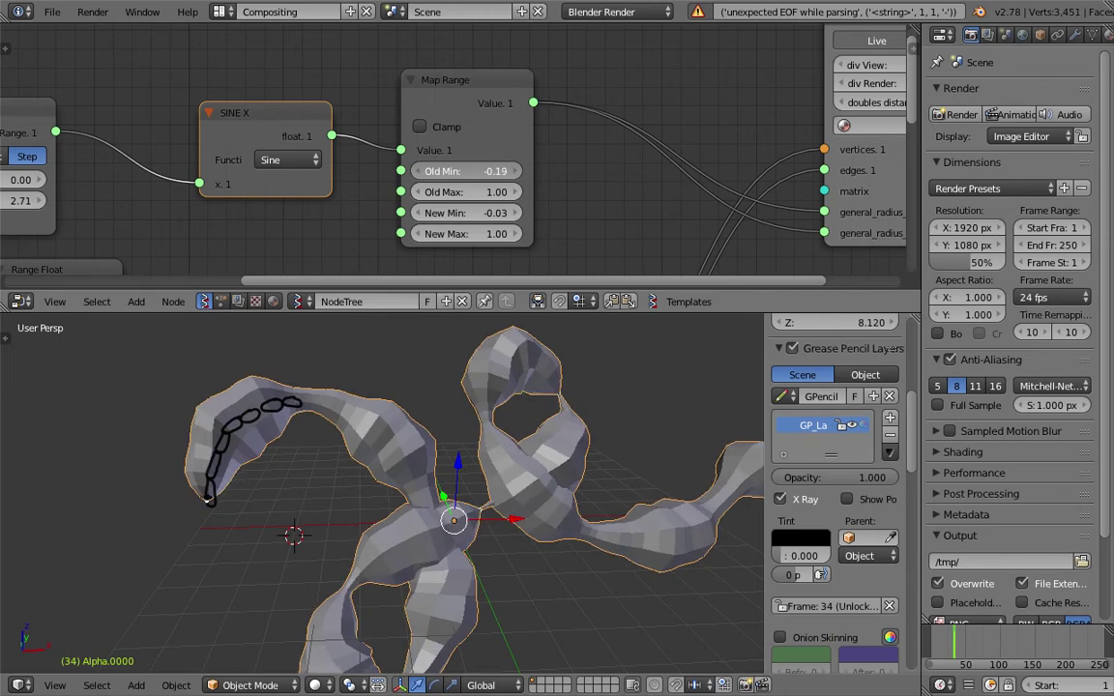
pyautogui.moveTo(479, 192); pyautogui.dragTo(535, 191)
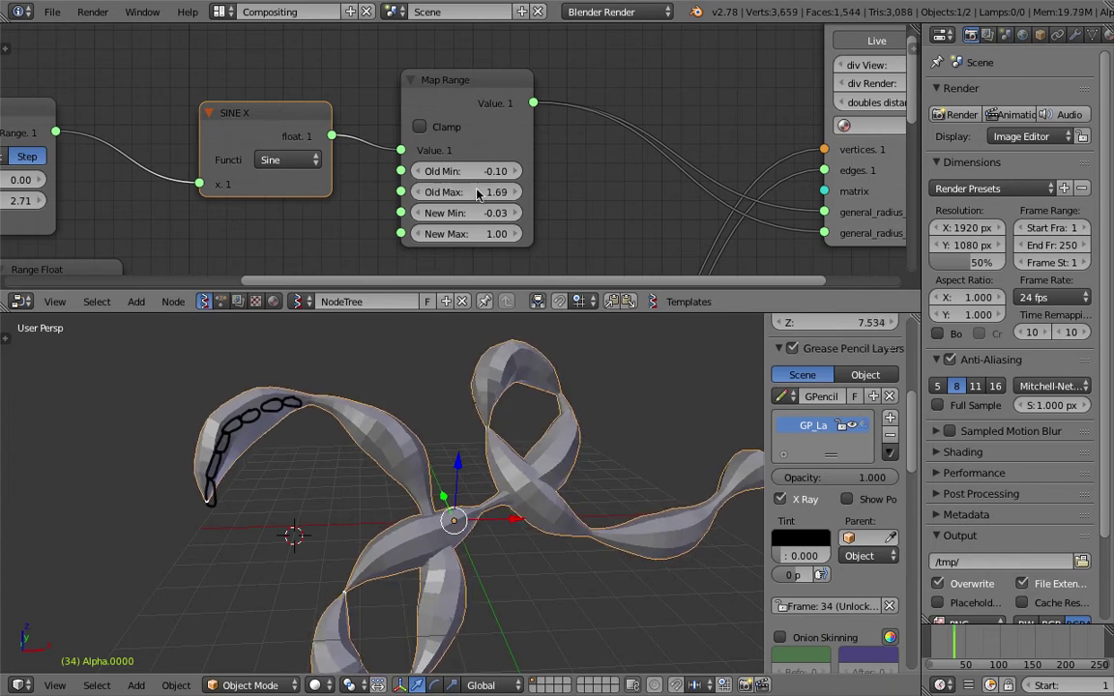
pyautogui.moveTo(549, 489); pyautogui.dragTo(511, 484, button='middle')
# Set the Step-mode Range Float's step back to 1
pyautogui.moveTo(293, 167); pyautogui.dragTo(415, 136, button='middle')
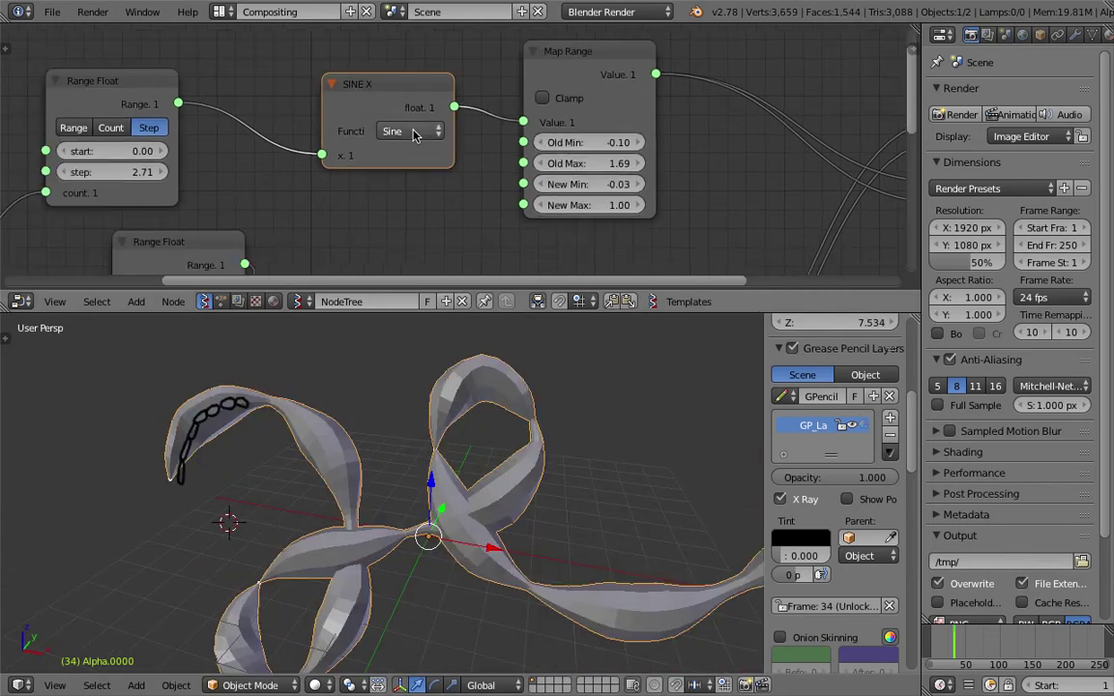
pyautogui.doubleClick(129, 171)
pyautogui.write('1')
pyautogui.press('Return')
# Adjust the Map Range node's Old Min to -0.01 and Old Max to 1.63
pyautogui.moveTo(241, 213); pyautogui.dragTo(241, 183, button='middle')
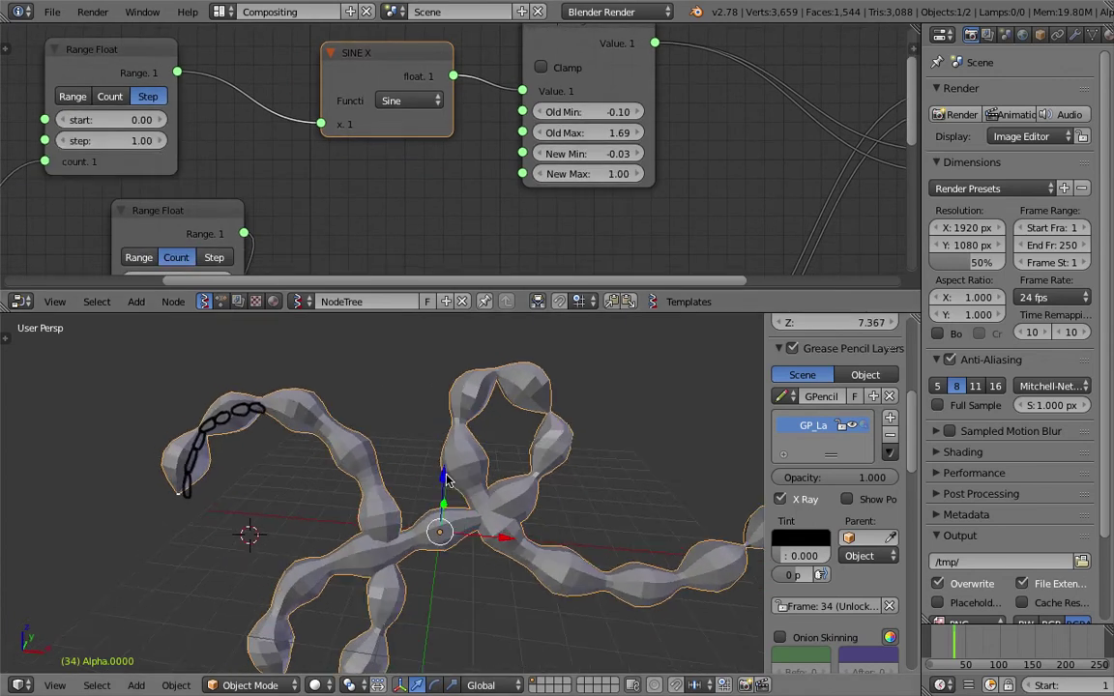
pyautogui.moveTo(581, 112)
pyautogui.mouseDown()
pyautogui.moveTo(410, 112)
pyautogui.moveTo(649, 112)
pyautogui.moveTo(584, 112)
pyautogui.moveTo(600, 132)
pyautogui.moveTo(633, 132)
pyautogui.moveTo(581, 133)
pyautogui.mouseUp()
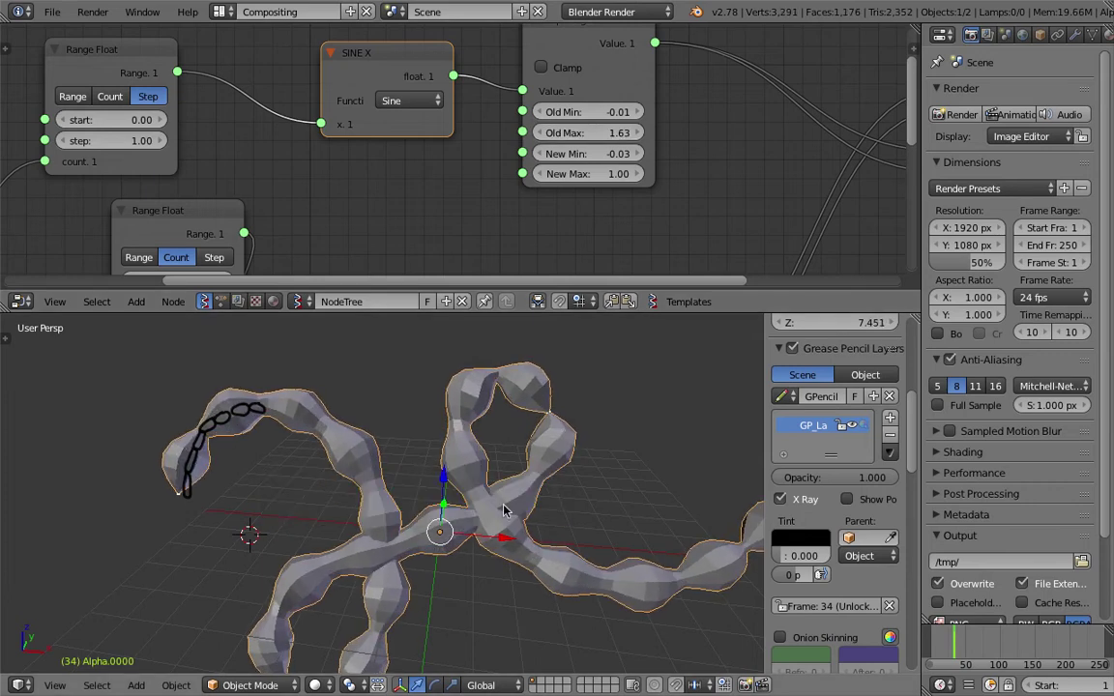
# Sketch two wavy outlines, a row of arcs and a pinched sausage-chain outline with Grease Pencil above the tube, and save over the file
pyautogui.moveTo(503, 511); pyautogui.dragTo(301, 492, button='middle')
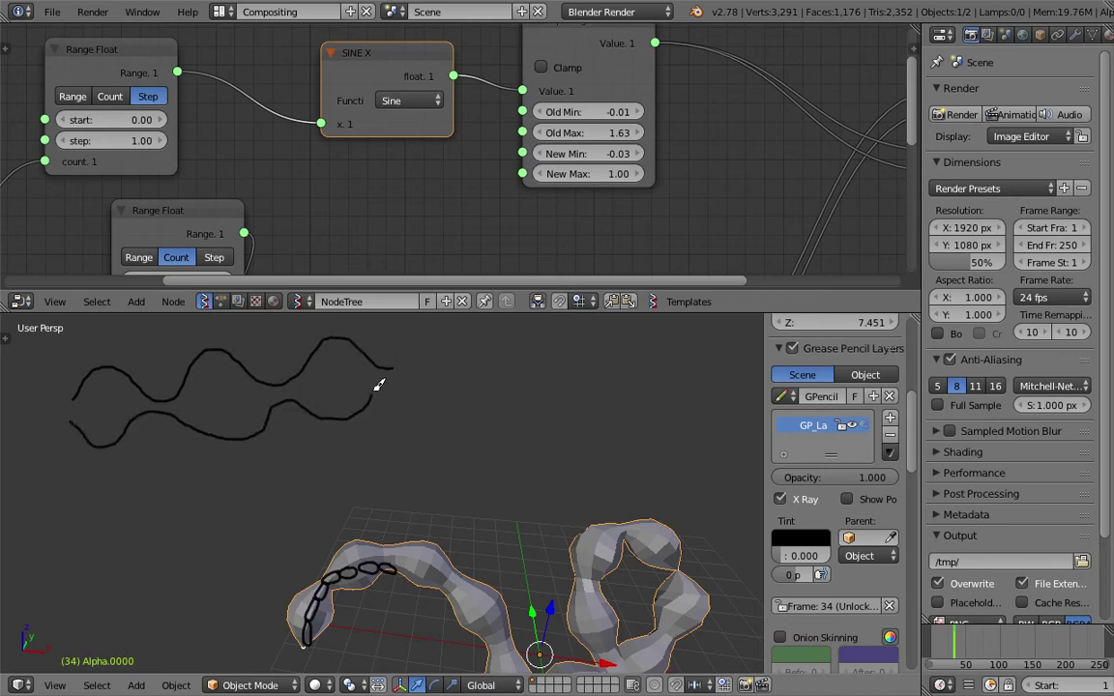
pyautogui.keyDown('shift'); pyautogui.moveTo(335, 380); pyautogui.dragTo(299, 383, button='middle'); pyautogui.keyUp('shift')
pyautogui.keyDown('shift'); pyautogui.moveTo(408, 376); pyautogui.dragTo(360, 381, button='middle'); pyautogui.keyUp('shift')
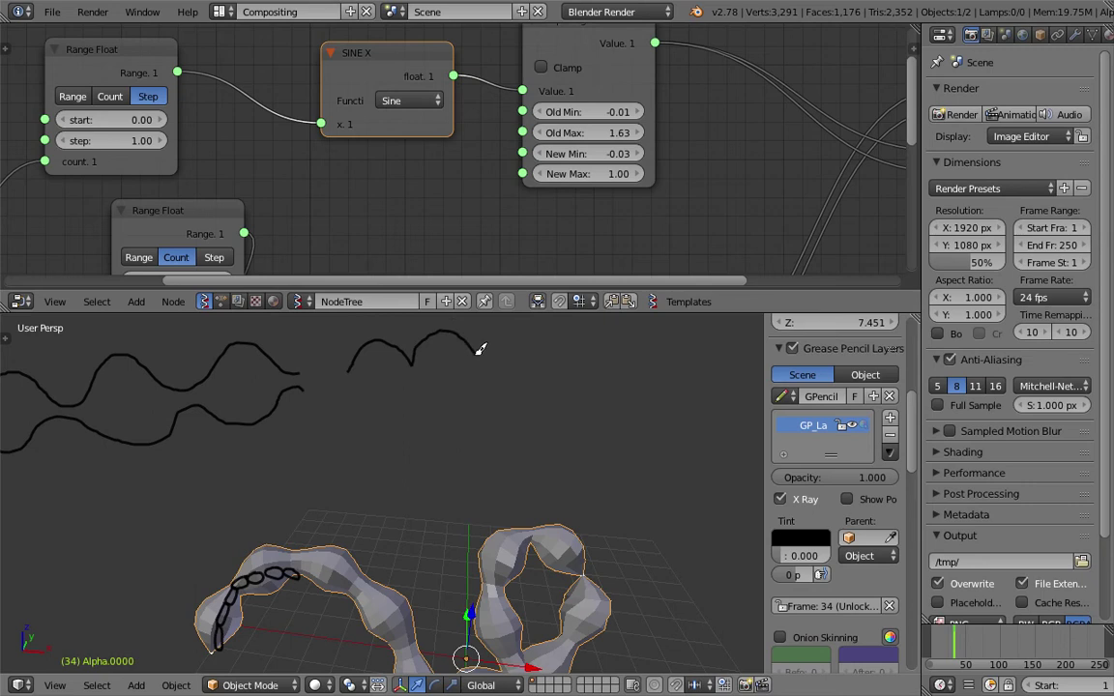
pyautogui.keyDown('shift'); pyautogui.moveTo(470, 445); pyautogui.dragTo(507, 420, button='middle'); pyautogui.keyUp('shift')
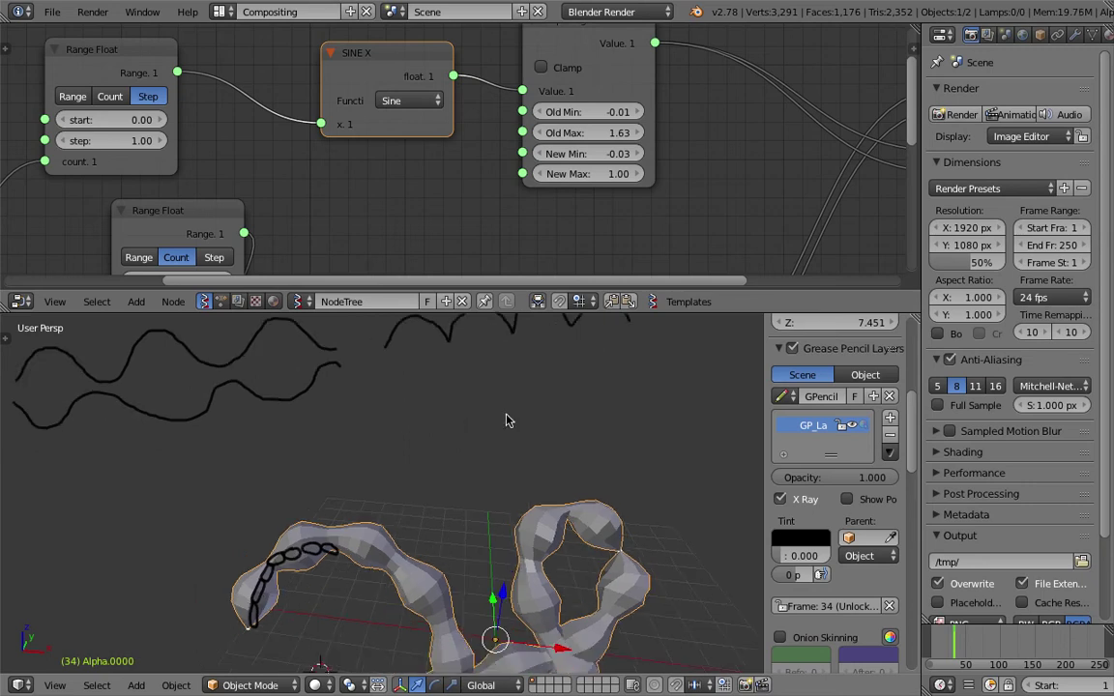
pyautogui.keyDown('shift'); pyautogui.moveTo(372, 426); pyautogui.dragTo(357, 436, button='middle'); pyautogui.keyUp('shift')
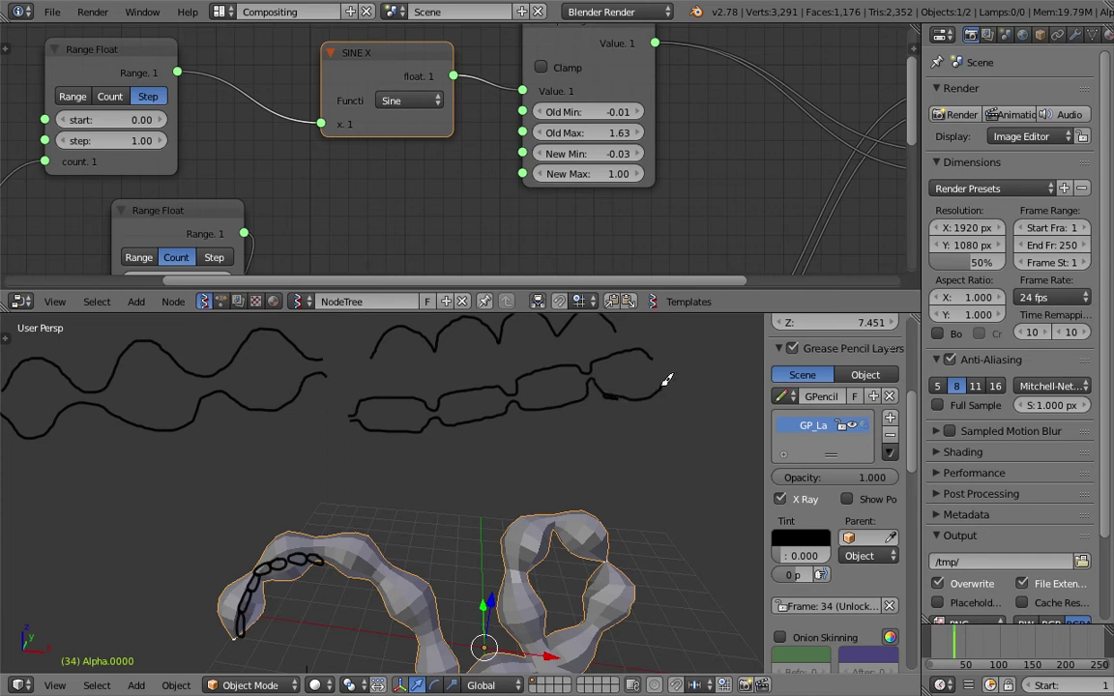
pyautogui.hotkey('ctrl', 's')
pyautogui.click(446, 418)
# Move the 70 Integer node away from the Range Floats, cut its link to the Count-mode Range Float, and save over the file
pyautogui.keyDown('shift'); pyautogui.moveTo(371, 427); pyautogui.dragTo(437, 414, button='middle'); pyautogui.keyUp('shift')
pyautogui.scroll(-5, 222, 156)
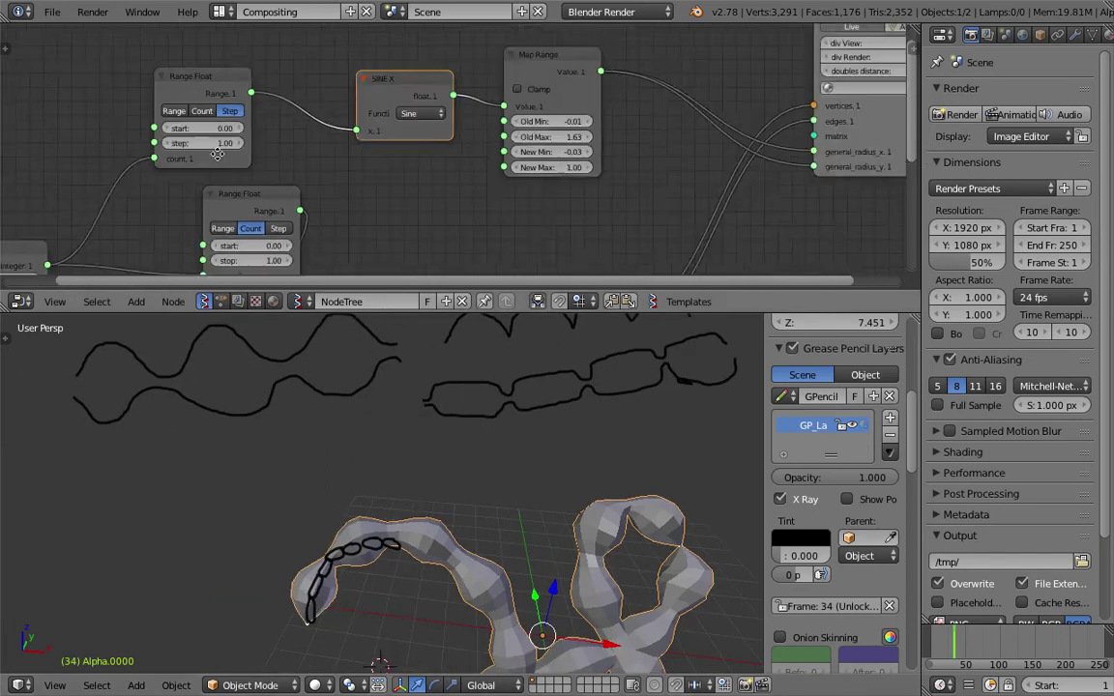
pyautogui.moveTo(219, 152); pyautogui.dragTo(326, 73, button='middle')
pyautogui.moveTo(237, 181); pyautogui.dragTo(309, 158, button='middle')
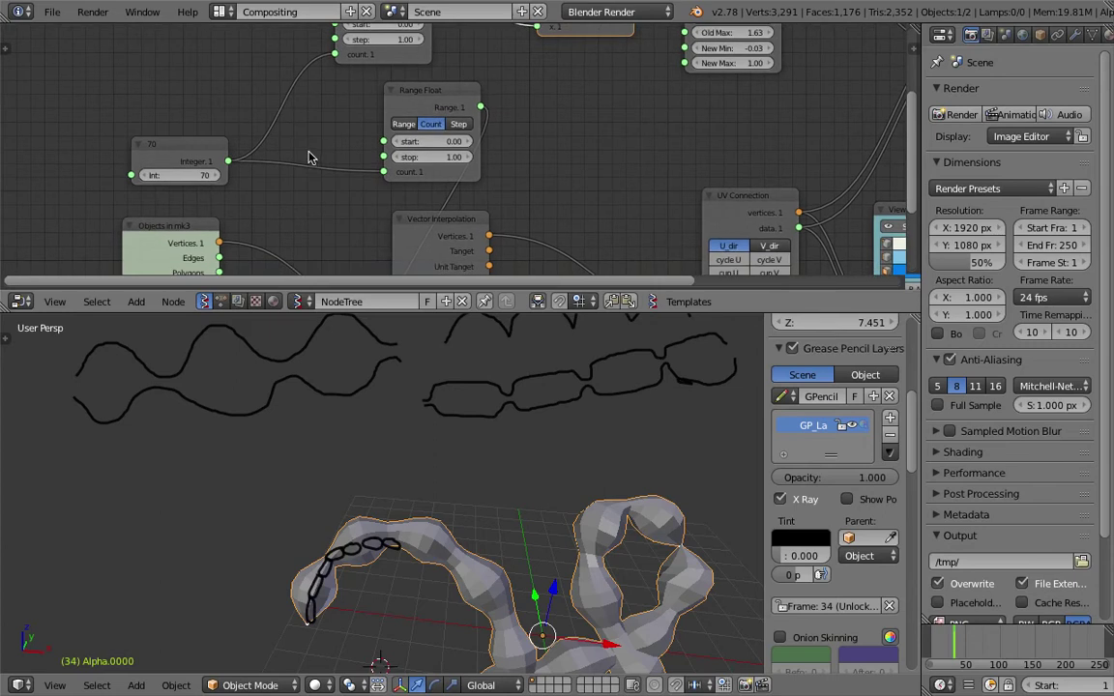
pyautogui.moveTo(223, 167); pyautogui.dragTo(201, 164)
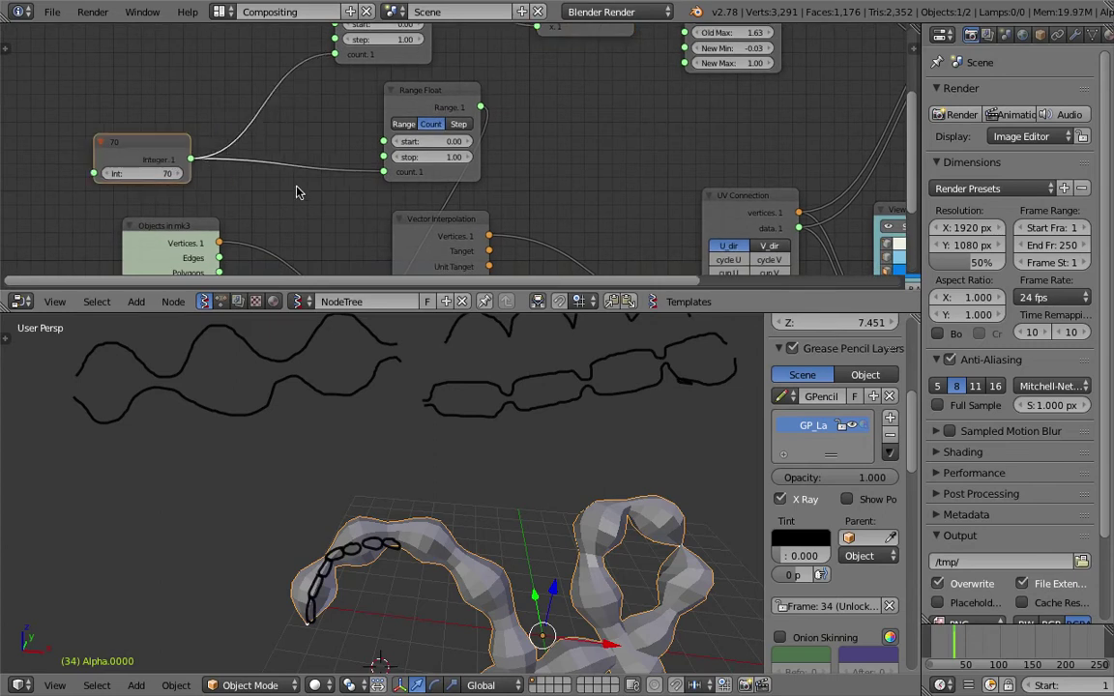
pyautogui.keyDown('ctrl'); pyautogui.moveTo(298, 181); pyautogui.dragTo(301, 155); pyautogui.keyUp('ctrl')
pyautogui.hotkey('ctrl', 's')
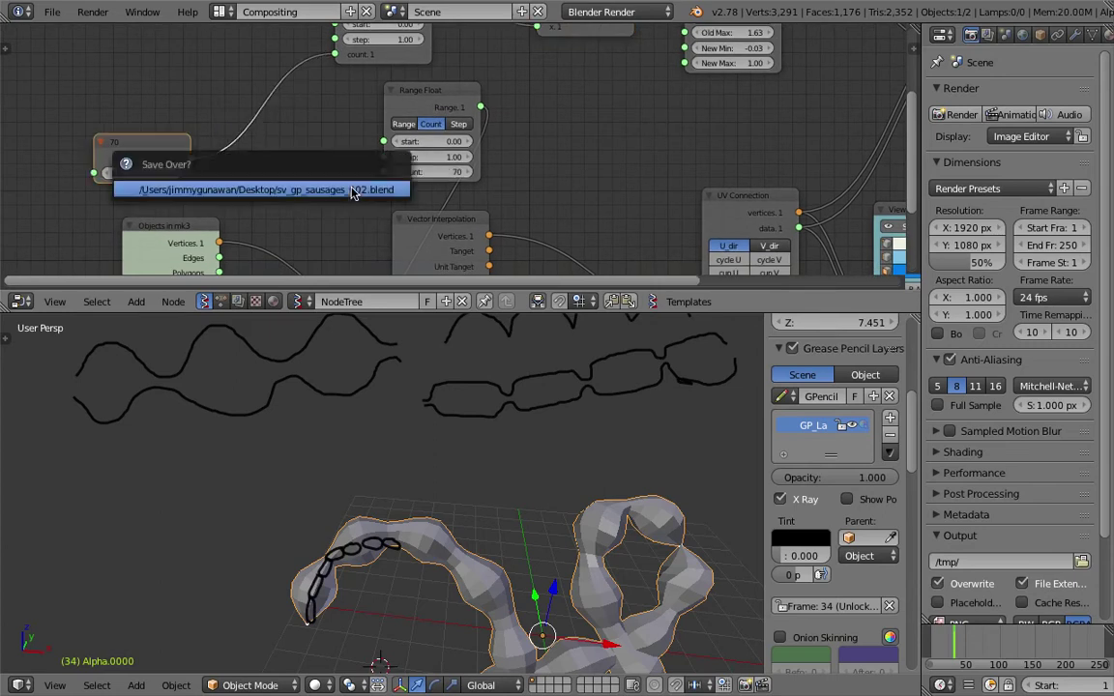
pyautogui.click(355, 190)
# Raise the Count-mode Range Float's count to 109 and then to 116, saving the file in between
pyautogui.moveTo(431, 172); pyautogui.dragTo(507, 172)
pyautogui.keyDown('shift'); pyautogui.moveTo(639, 470); pyautogui.dragTo(608, 440, button='middle'); pyautogui.keyUp('shift')
pyautogui.hotkey('ctrl', 's')
pyautogui.click(589, 452)
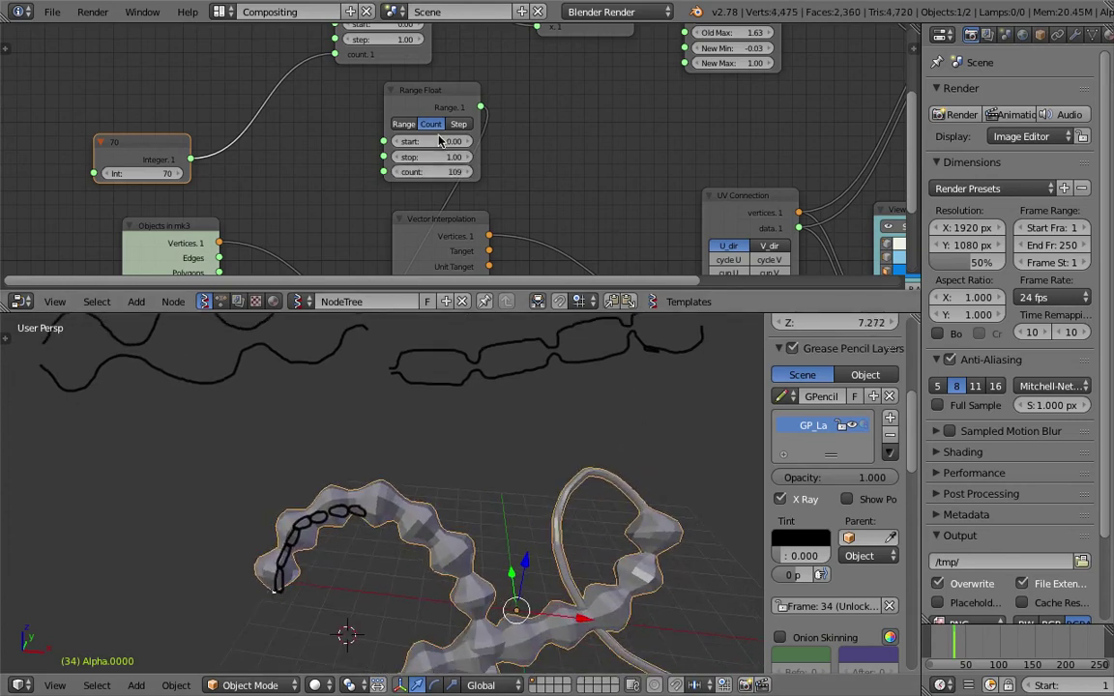
pyautogui.moveTo(438, 172)
pyautogui.mouseDown()
pyautogui.moveTo(484, 172)
pyautogui.moveTo(453, 172)
pyautogui.mouseUp()
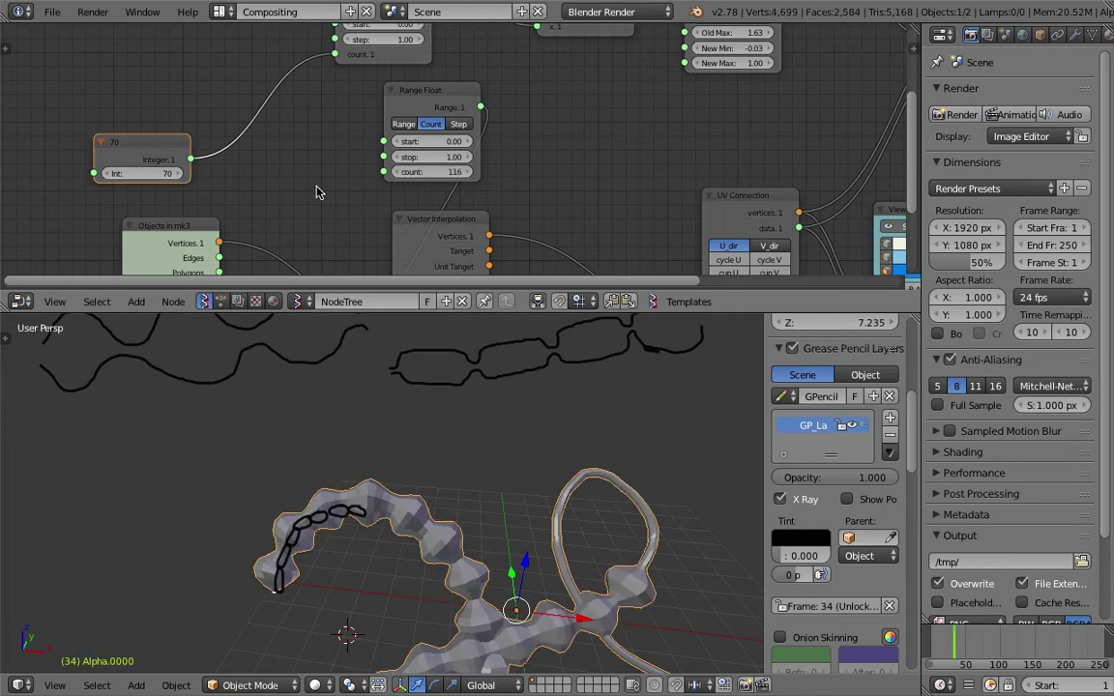
# Move the 70 Integer node up, duplicate it below, and link the copy to the Count-mode Range Float's count
pyautogui.moveTo(153, 141); pyautogui.dragTo(147, 67)
pyautogui.hotkey('shift', 'd')
pyautogui.click(152, 137)
pyautogui.moveTo(190, 153); pyautogui.dragTo(384, 171)
# Set the Integer node feeding the Step-mode Range Float to 60 and then 64, and save over the file
pyautogui.moveTo(154, 97)
pyautogui.mouseDown()
pyautogui.moveTo(173, 98)
pyautogui.moveTo(146, 98)
pyautogui.mouseUp()
pyautogui.scroll(-1, 442, 426)
pyautogui.keyDown('shift'); pyautogui.moveTo(450, 437); pyautogui.dragTo(423, 375, button='middle'); pyautogui.keyUp('shift')
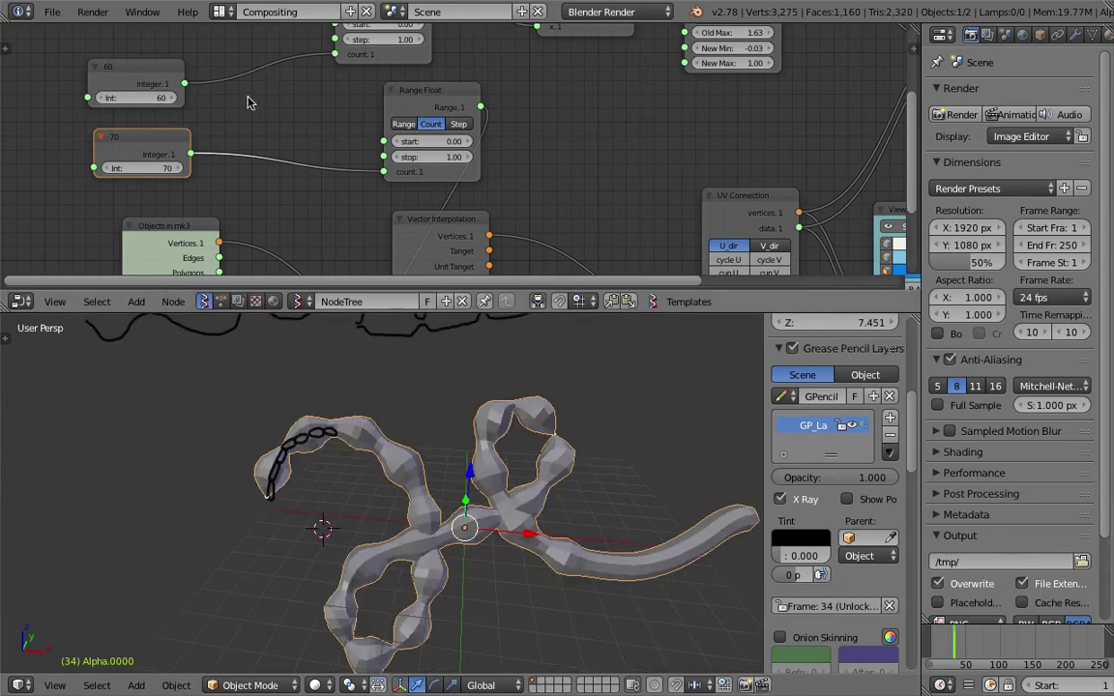
pyautogui.moveTo(155, 98)
pyautogui.mouseDown()
pyautogui.moveTo(178, 98)
pyautogui.moveTo(166, 98)
pyautogui.mouseUp()
pyautogui.moveTo(539, 466); pyautogui.dragTo(514, 465, button='middle')
pyautogui.hotkey('ctrl', 's')
pyautogui.click(513, 465)
# Set the Step-mode Range Float's step to 0.40 and feed its count from the 70 Integer node instead of the 64 one
pyautogui.moveTo(442, 97); pyautogui.dragTo(462, 159, button='middle')
pyautogui.moveTo(423, 102); pyautogui.dragTo(335, 100)
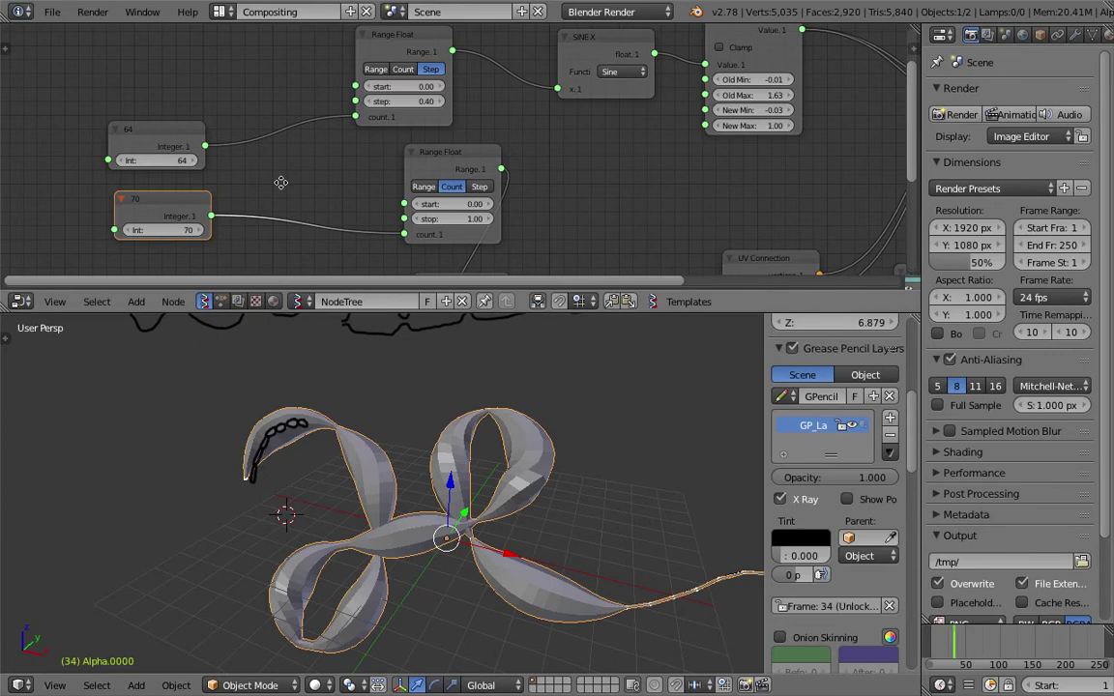
pyautogui.moveTo(314, 211); pyautogui.dragTo(298, 150, button='middle')
pyautogui.moveTo(204, 156); pyautogui.dragTo(343, 55)
pyautogui.moveTo(419, 158)
pyautogui.mouseDown()
pyautogui.moveTo(483, 158)
pyautogui.moveTo(408, 156)
pyautogui.moveTo(435, 157)
pyautogui.mouseUp()
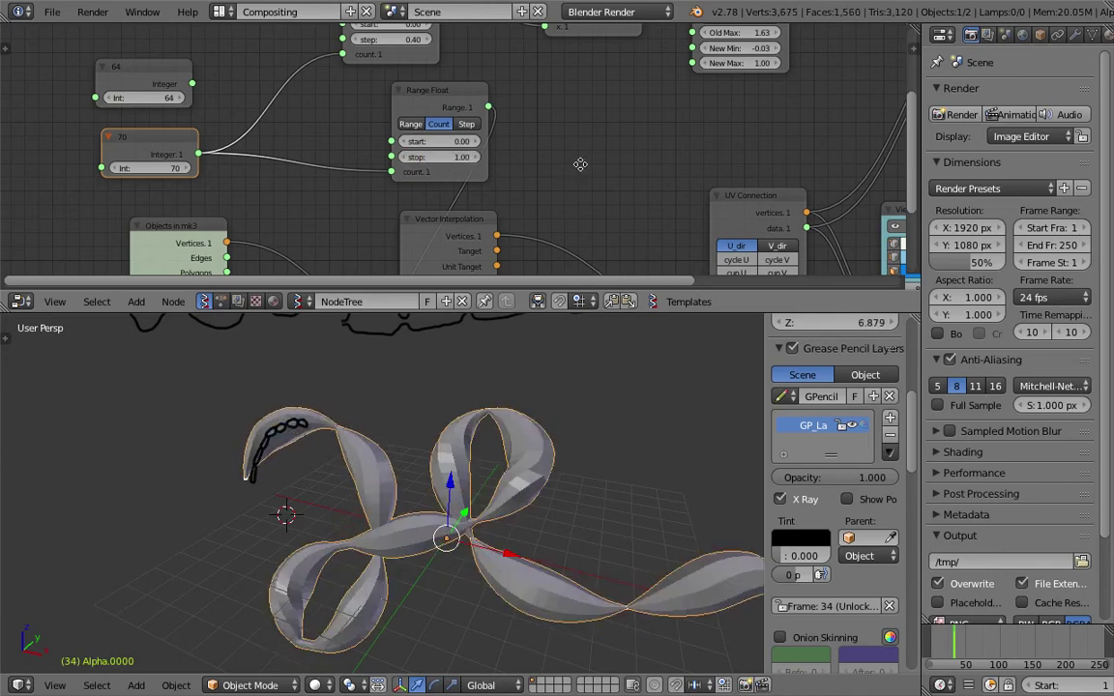
# Enlarge the node editor area and spread the SINE X and Map Range nodes farther apart
pyautogui.moveTo(583, 166); pyautogui.dragTo(570, 37, button='middle')
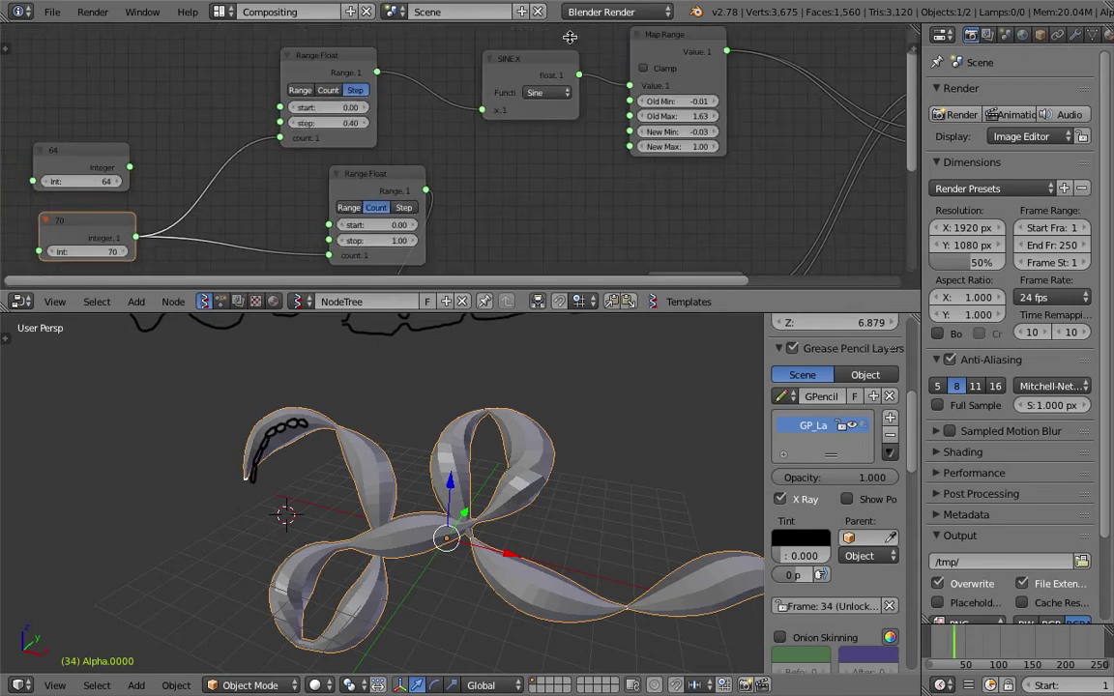
pyautogui.moveTo(619, 288); pyautogui.dragTo(619, 432)
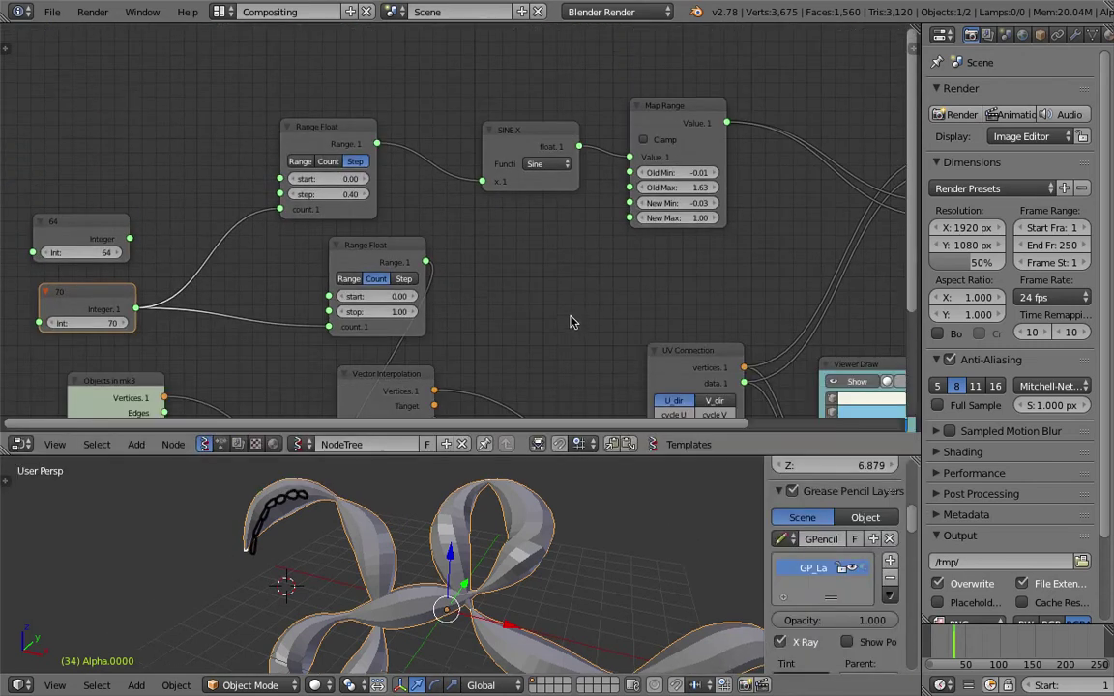
pyautogui.moveTo(608, 266); pyautogui.dragTo(571, 252, button='middle')
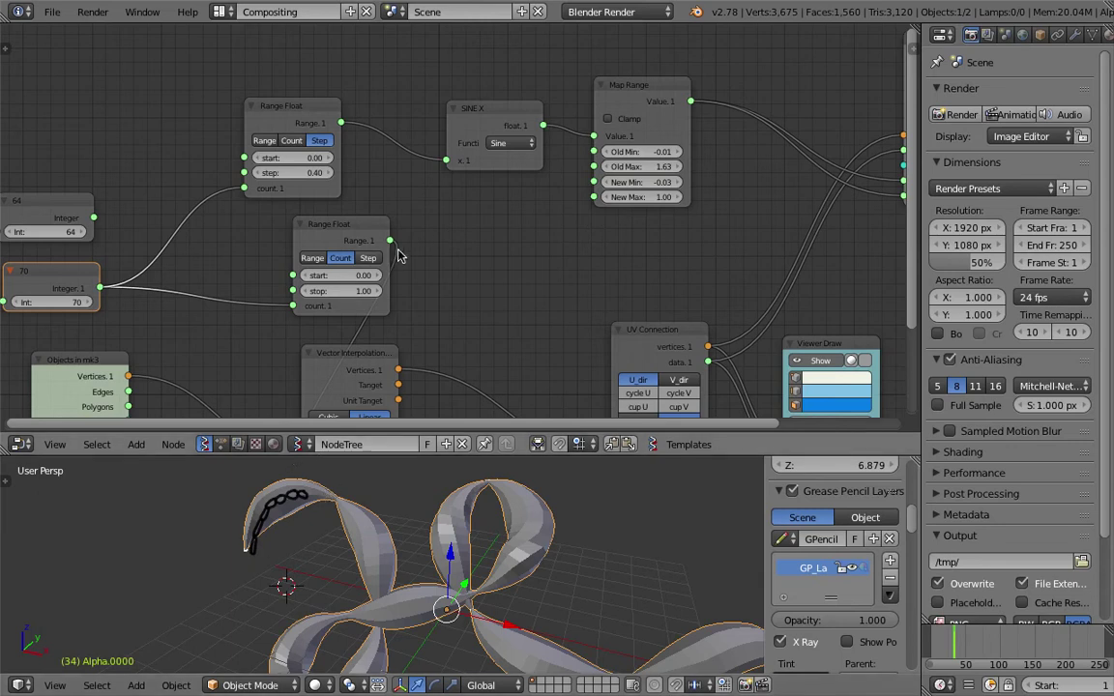
pyautogui.scroll(1, 399, 250)
pyautogui.moveTo(491, 122); pyautogui.dragTo(448, 128)
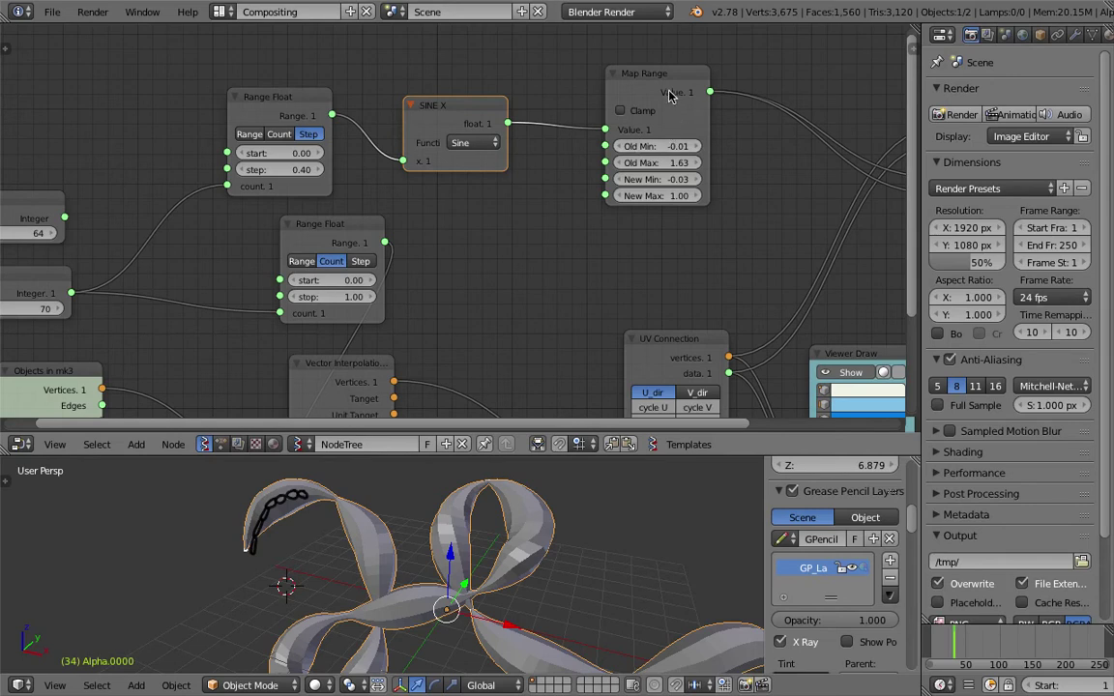
pyautogui.moveTo(612, 122); pyautogui.dragTo(641, 127)
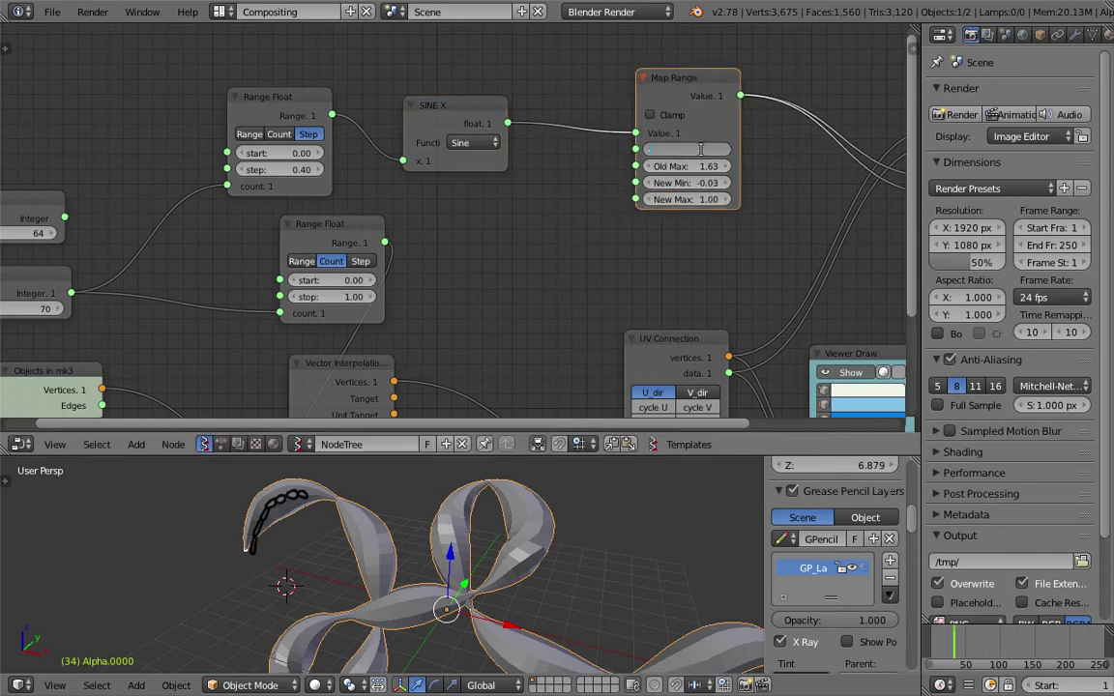
# Set the Map Range node's Old Max to 1 and Old Min to -1, and turn on Clamp
pyautogui.press('Tab')
pyautogui.write('1')
pyautogui.press('Tab')
pyautogui.press('Tab')
pyautogui.press('Tab')
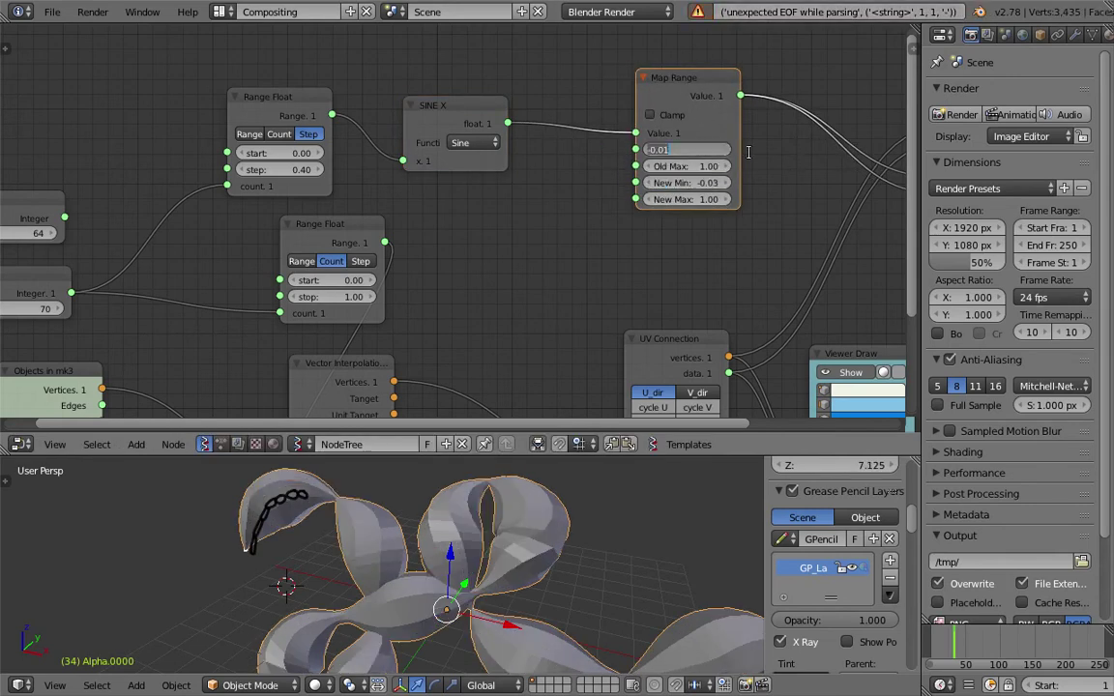
pyautogui.write('-1')
pyautogui.press('Return')
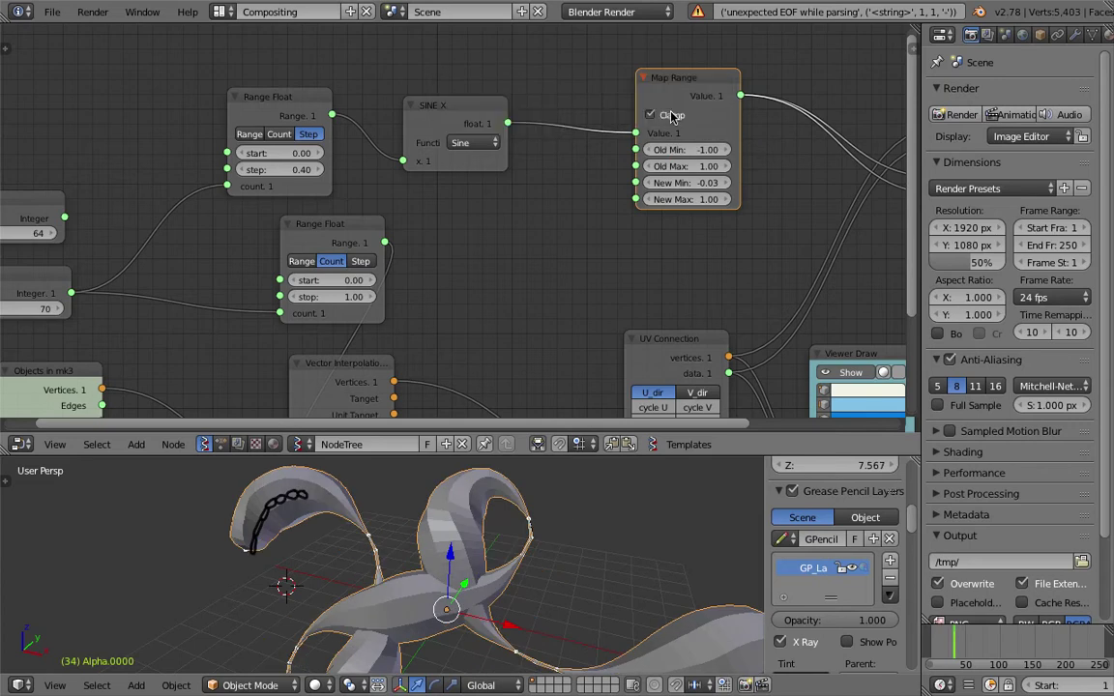
# Try 3.46 and 1.00 for the Map Range node's Old Max, and settle on -0.86
pyautogui.moveTo(682, 167); pyautogui.dragTo(817, 166)
pyautogui.keyDown('shift'); pyautogui.moveTo(589, 513); pyautogui.dragTo(572, 459, button='middle'); pyautogui.keyUp('shift')
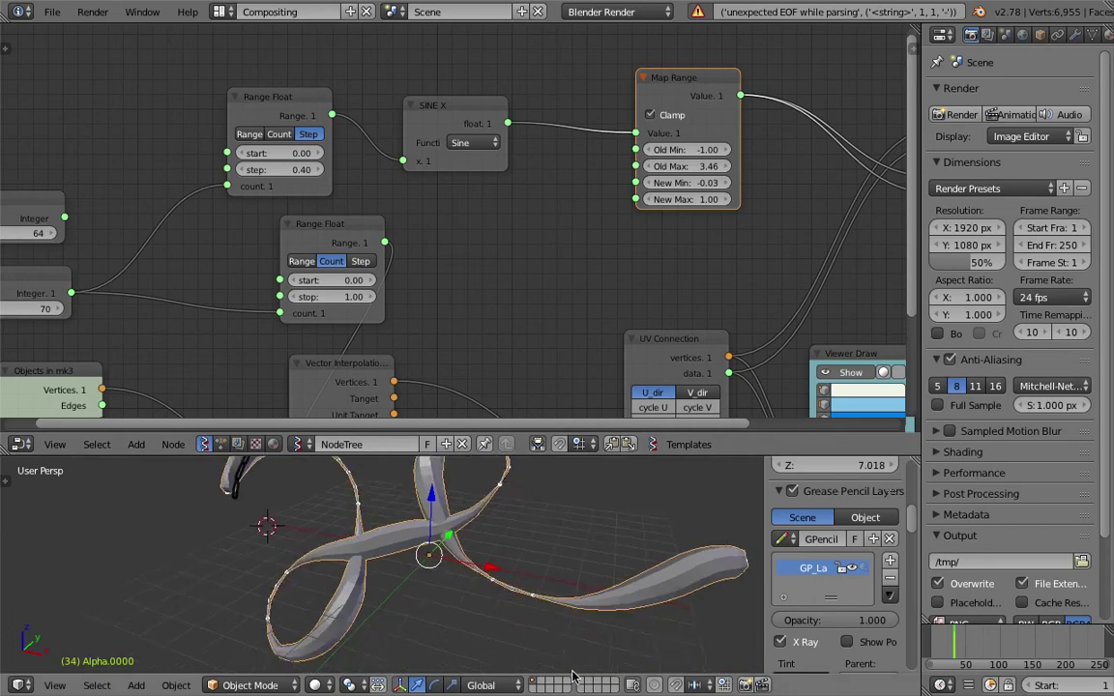
pyautogui.click(706, 169)
pyautogui.press('BackSpace')
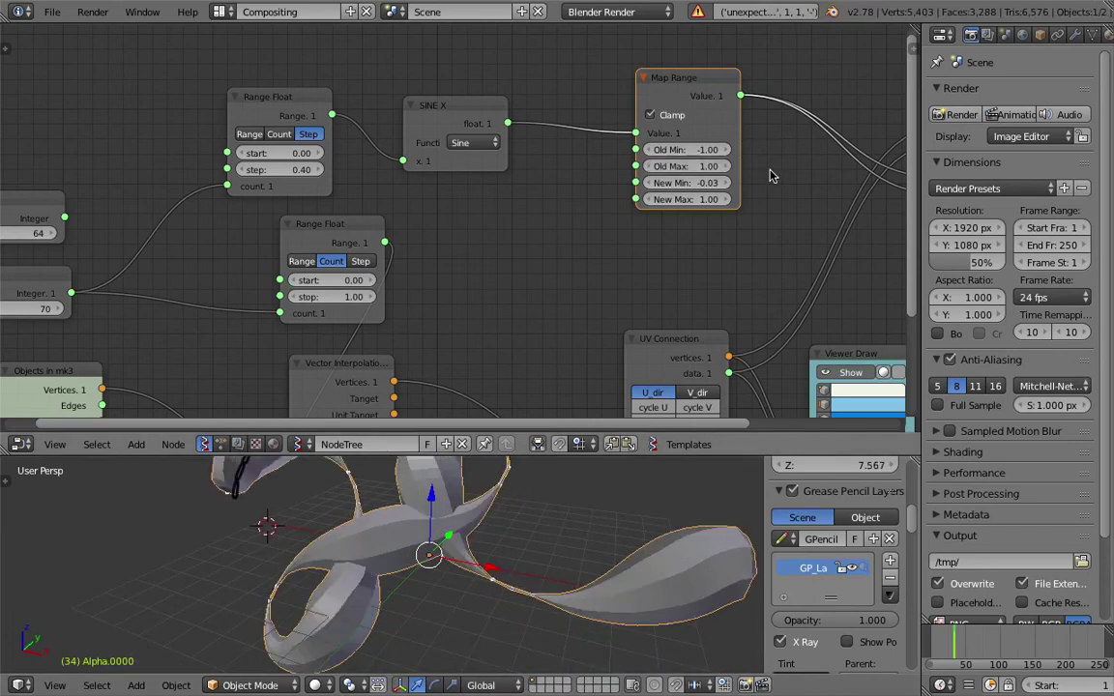
pyautogui.moveTo(712, 168); pyautogui.dragTo(617, 166)
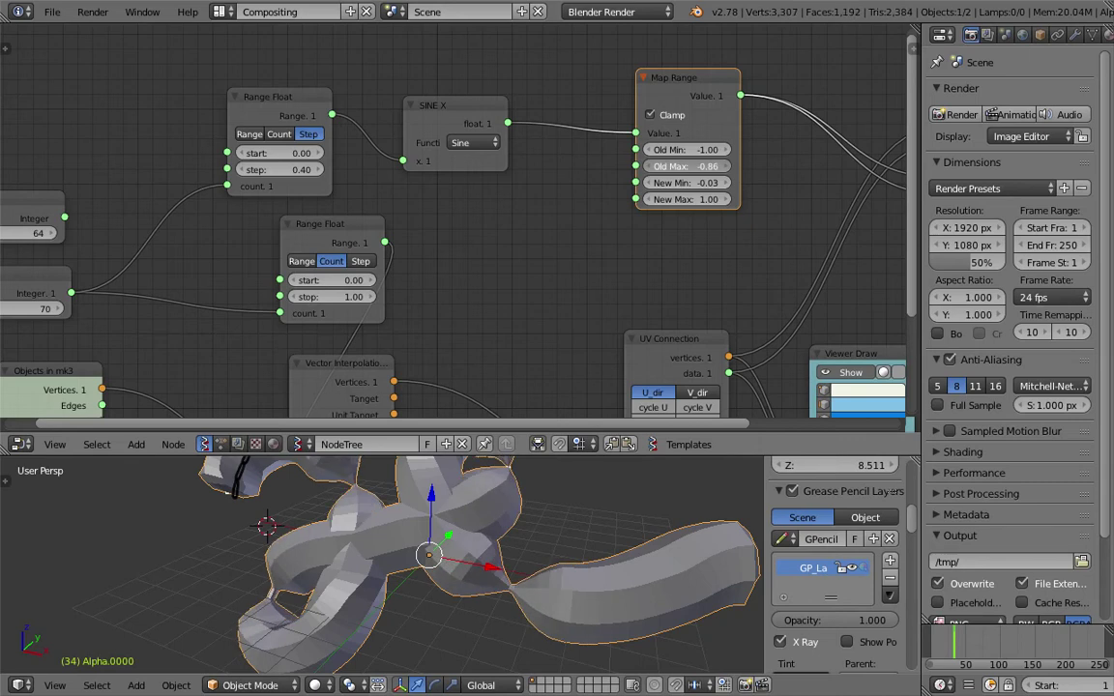
pyautogui.moveTo(611, 565)
pyautogui.mouseDown(button='middle')
pyautogui.moveTo(646, 587)
pyautogui.moveTo(600, 575)
pyautogui.mouseUp(button='middle')
pyautogui.scroll(-3, 627, 577)
pyautogui.moveTo(475, 549)
pyautogui.mouseDown(button='middle')
pyautogui.moveTo(548, 565)
pyautogui.moveTo(473, 557)
pyautogui.moveTo(466, 567)
pyautogui.moveTo(472, 561)
pyautogui.mouseUp(button='middle')
pyautogui.moveTo(626, 268); pyautogui.dragTo(599, 259, button='middle')
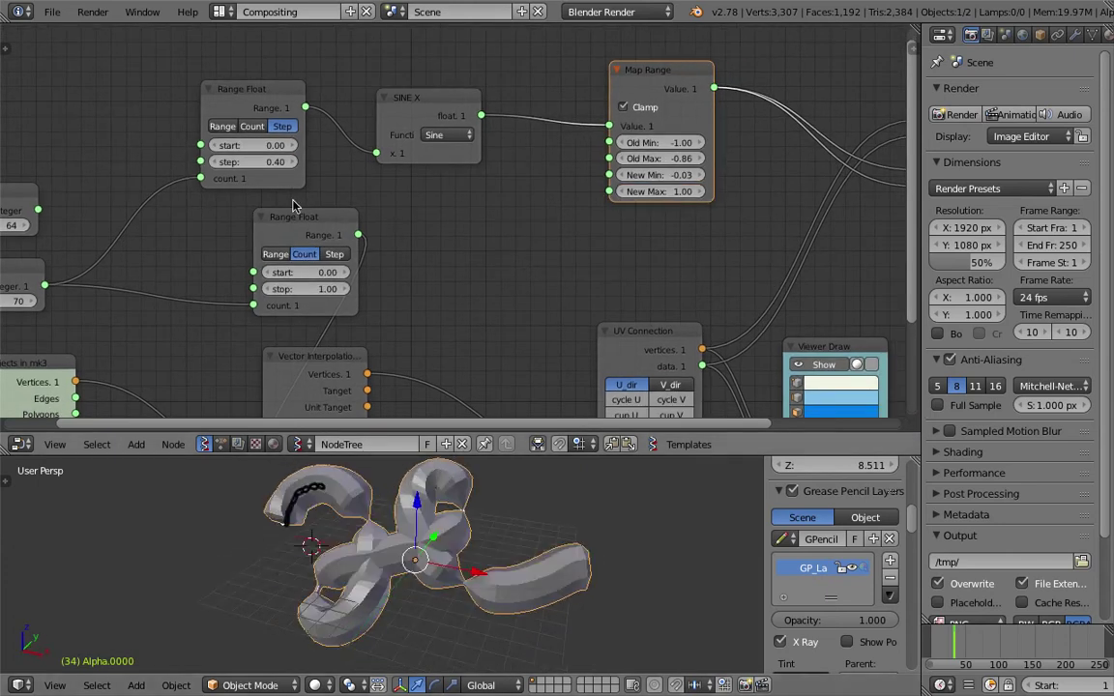
# Set the Step-mode Range Float's step to 1 and save over the file
pyautogui.moveTo(277, 174); pyautogui.dragTo(416, 166, button='middle')
pyautogui.click(416, 164)
pyautogui.write('1')
pyautogui.click(535, 206)
pyautogui.hotkey('ctrl', 's')
pyautogui.click(540, 209)
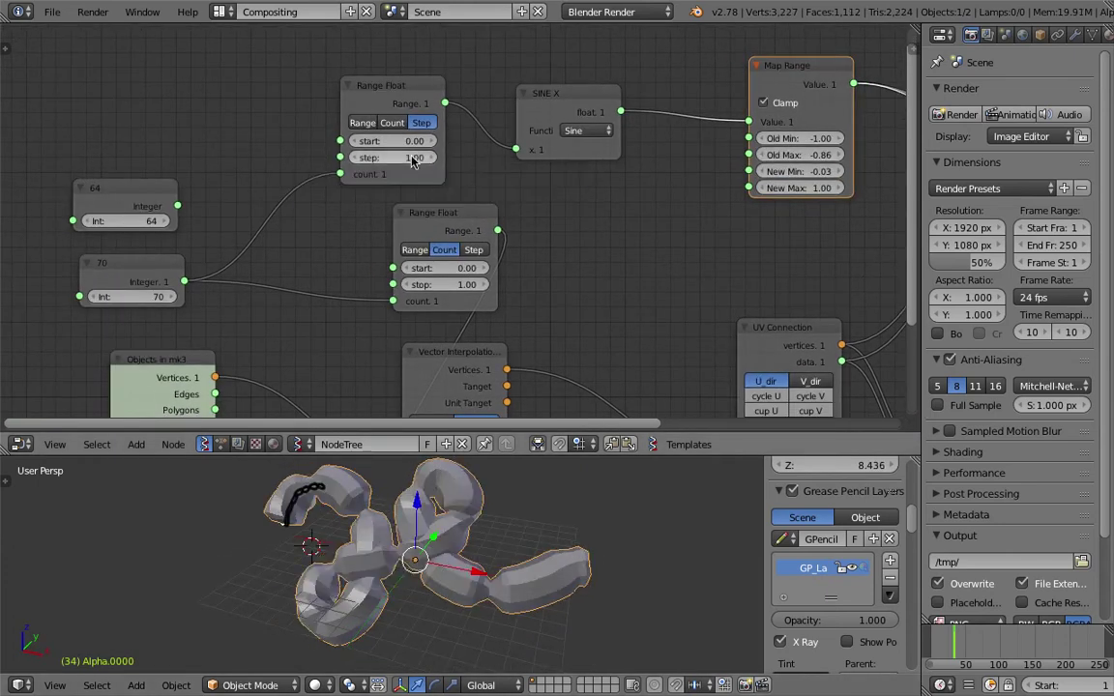
pyautogui.moveTo(416, 159)
pyautogui.mouseDown()
pyautogui.moveTo(446, 157)
pyautogui.moveTo(435, 158)
pyautogui.mouseUp()
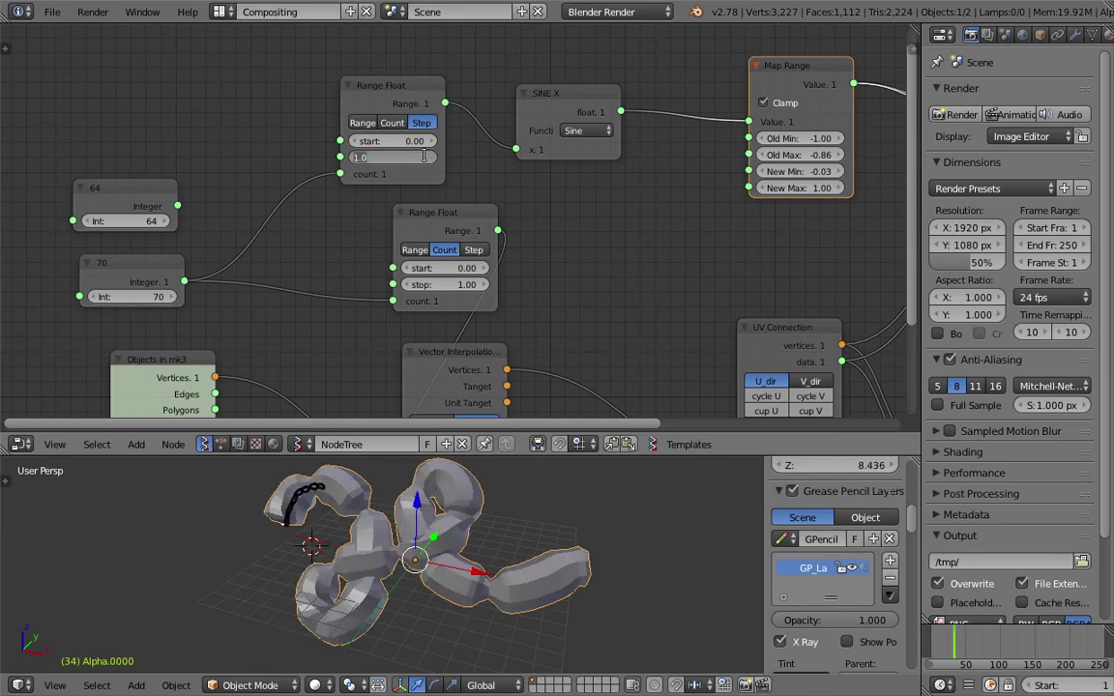
pyautogui.hotkey('ctrl', 's')
pyautogui.click(563, 208)
# Sketch a sine wave in the empty space above the nodes, with cut-off lines across its two peaks
pyautogui.moveTo(594, 246); pyautogui.dragTo(601, 286, button='middle')
pyautogui.moveTo(541, 184); pyautogui.dragTo(469, 410, button='middle')
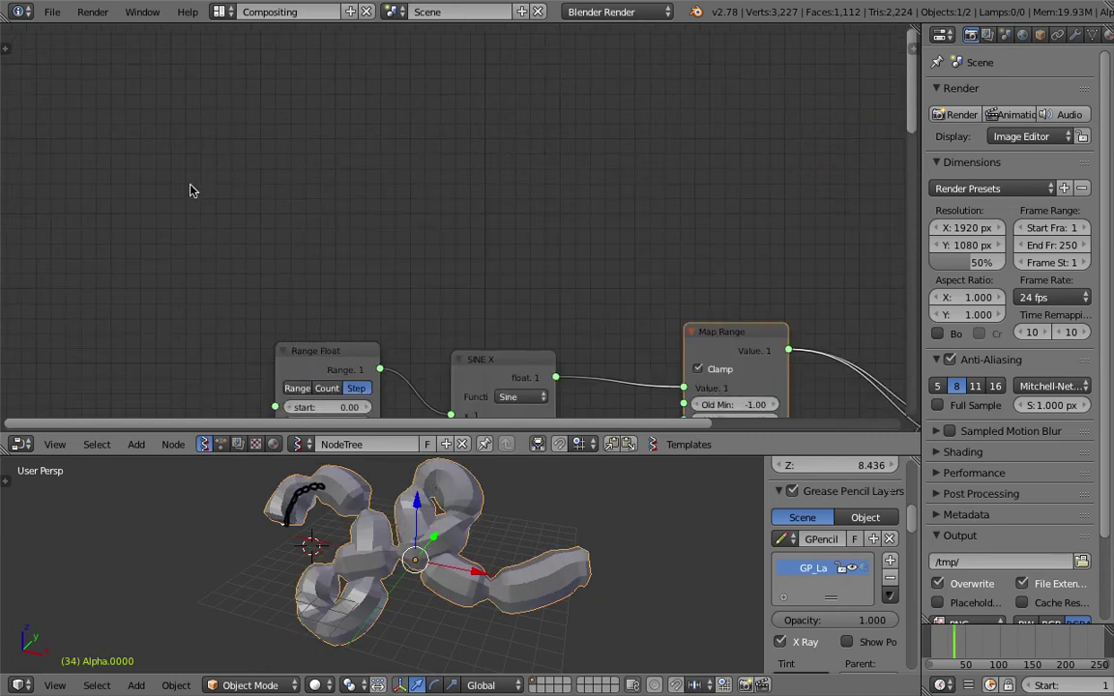
pyautogui.moveTo(193, 187); pyautogui.dragTo(235, 168)
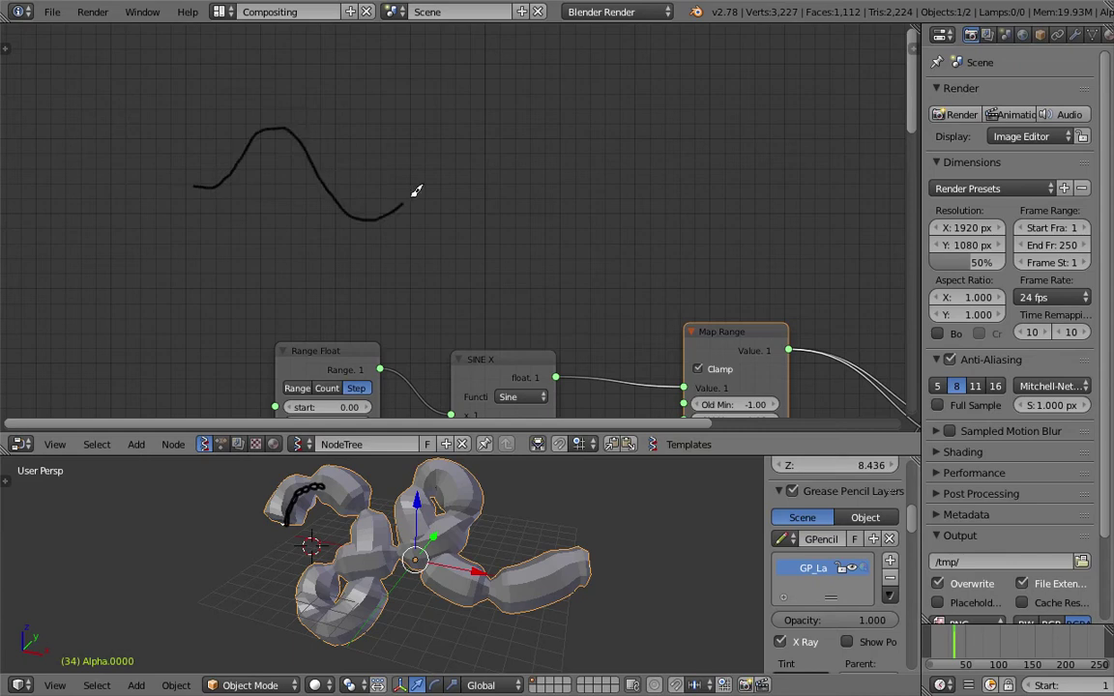
pyautogui.moveTo(527, 179); pyautogui.dragTo(538, 216)
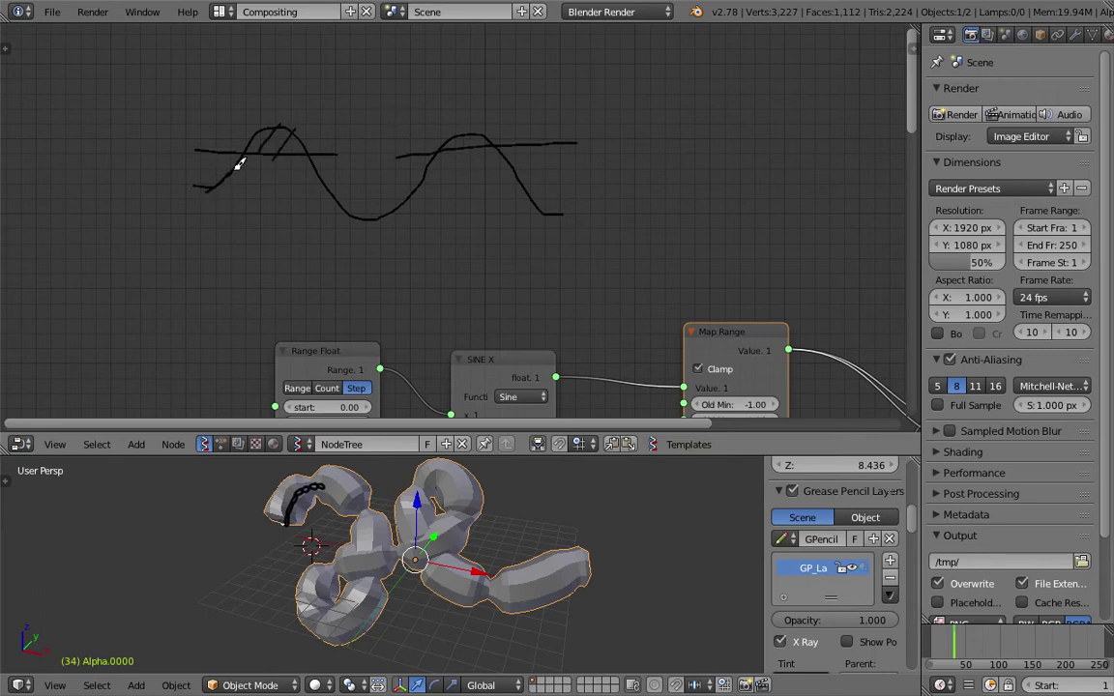
# Insert a duplicate of the SINE X node between it and Map Range, and set the copy's function to Absolute
pyautogui.moveTo(594, 248); pyautogui.dragTo(511, 122, button='middle')
pyautogui.scroll(1, 509, 136)
pyautogui.moveTo(492, 178); pyautogui.dragTo(470, 143, button='middle')
pyautogui.moveTo(405, 207); pyautogui.dragTo(367, 209)
pyautogui.hotkey('shift', 'd')
pyautogui.click(544, 207)
pyautogui.click(539, 244)
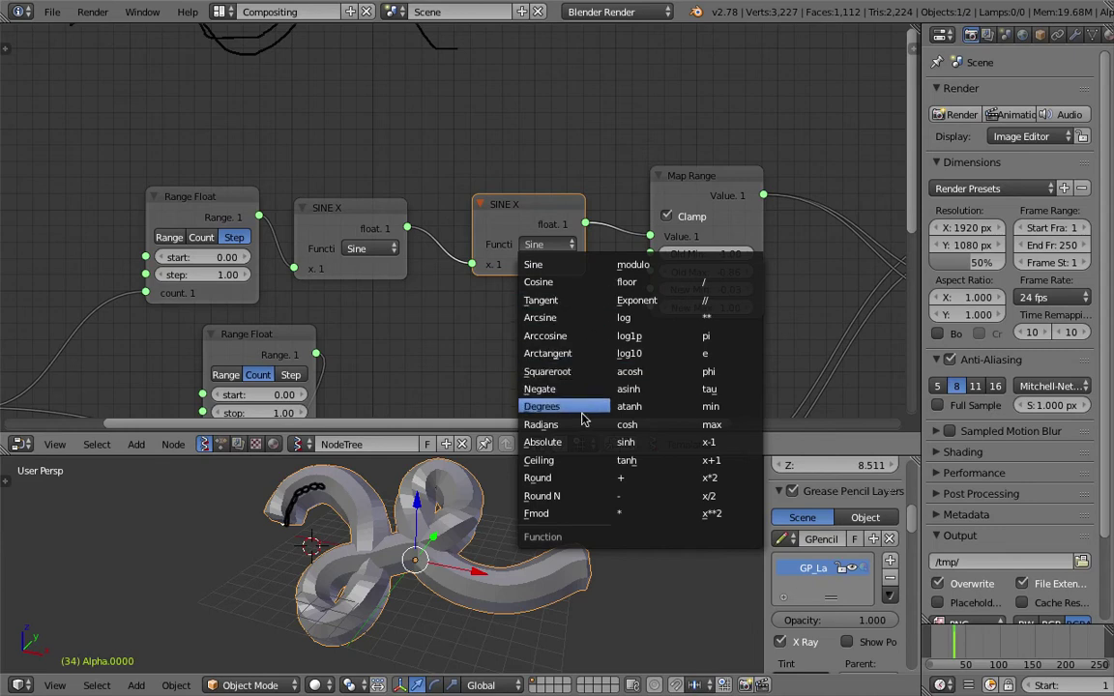
pyautogui.click(584, 442)
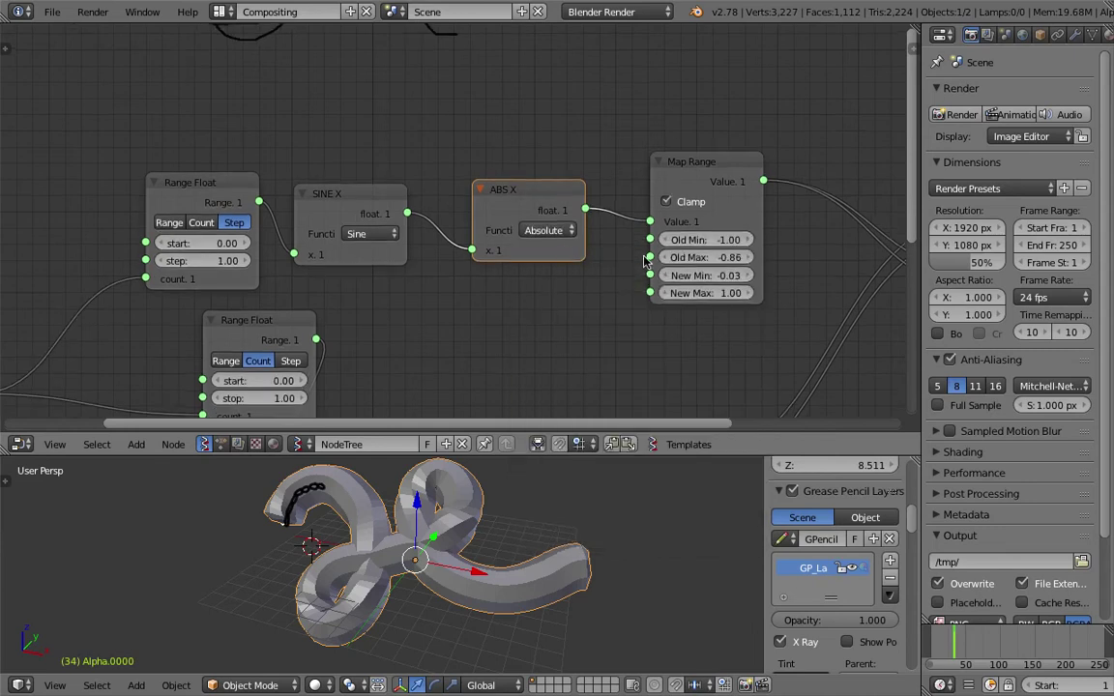
# Raise the Map Range node's Old Min to -0.70 and delete the Absolute node, relinking SINE X directly to Map Range
pyautogui.moveTo(717, 241); pyautogui.dragTo(747, 241)
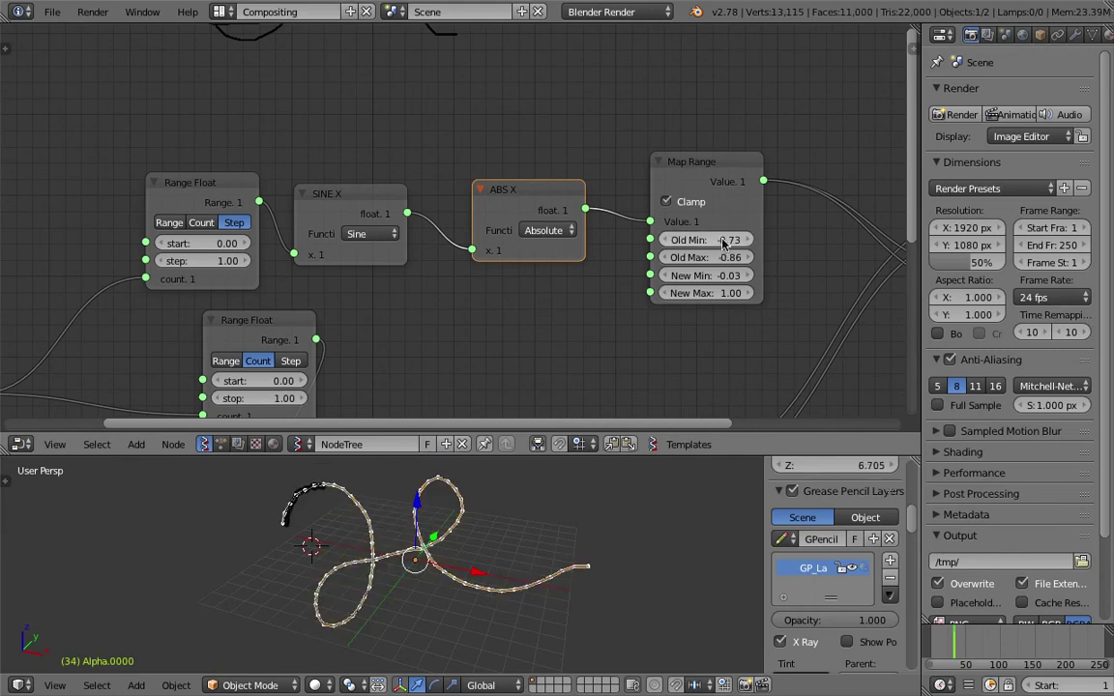
pyautogui.hotkey('ctrl', 'x')
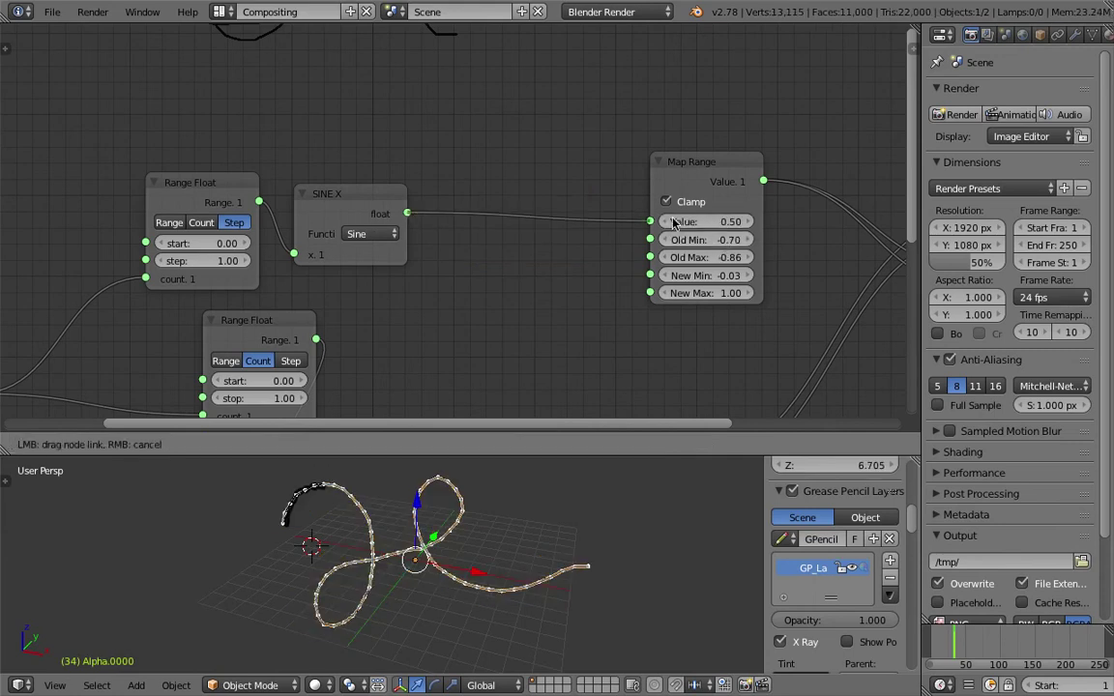
# Move the Map Range node closer to SINE X and readjust its Old Min and other range limits
pyautogui.moveTo(678, 188); pyautogui.dragTo(558, 184)
pyautogui.scroll(3, 517, 283)
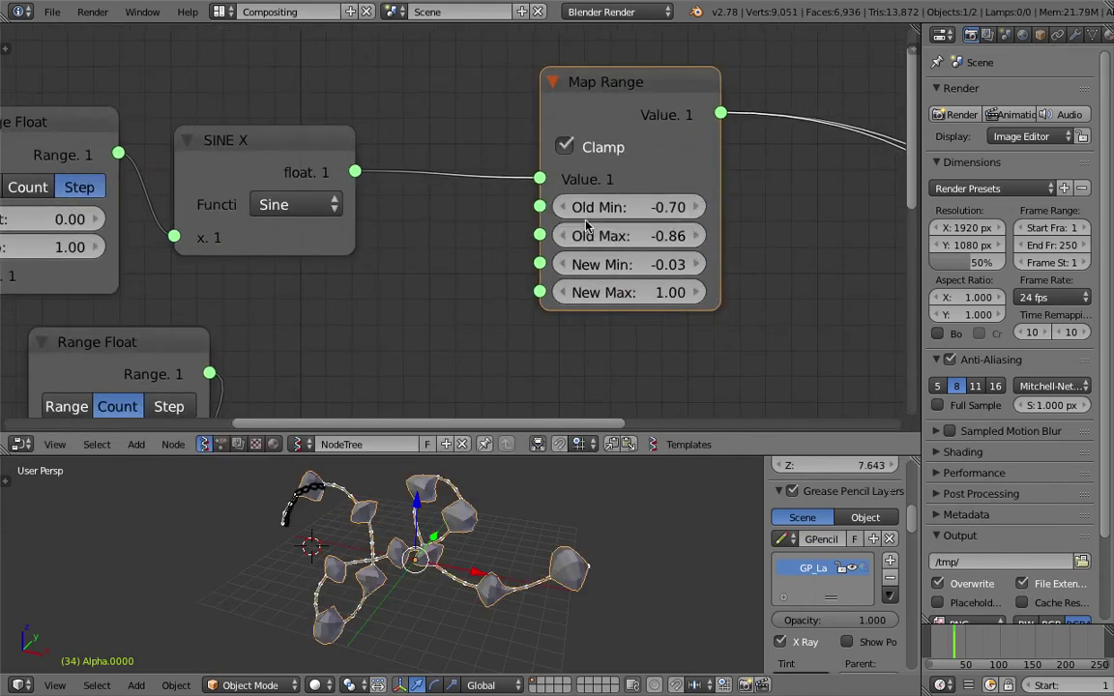
pyautogui.click(641, 207)
pyautogui.click(745, 251)
pyautogui.moveTo(668, 265); pyautogui.dragTo(723, 236)
pyautogui.moveTo(668, 207)
pyautogui.mouseDown()
pyautogui.moveTo(716, 207)
pyautogui.moveTo(533, 207)
pyautogui.moveTo(655, 207)
pyautogui.mouseUp()
# Lower the Step-mode Range Float's step to 0.28
pyautogui.moveTo(452, 322); pyautogui.dragTo(765, 220, button='middle')
pyautogui.moveTo(397, 144); pyautogui.dragTo(348, 144)
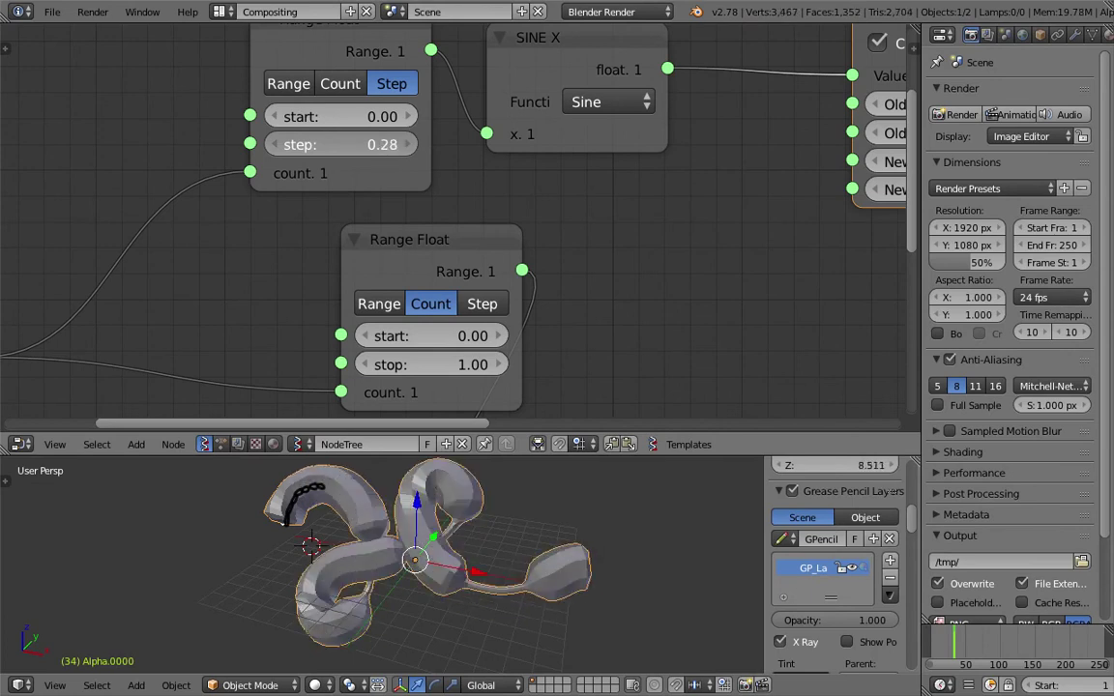
# Raise the Step-mode Range Float's step to 0.85 and save over sv_gp_sausages_002.blend
pyautogui.moveTo(219, 144); pyautogui.dragTo(395, 158)
pyautogui.hotkey('ctrl', 's')
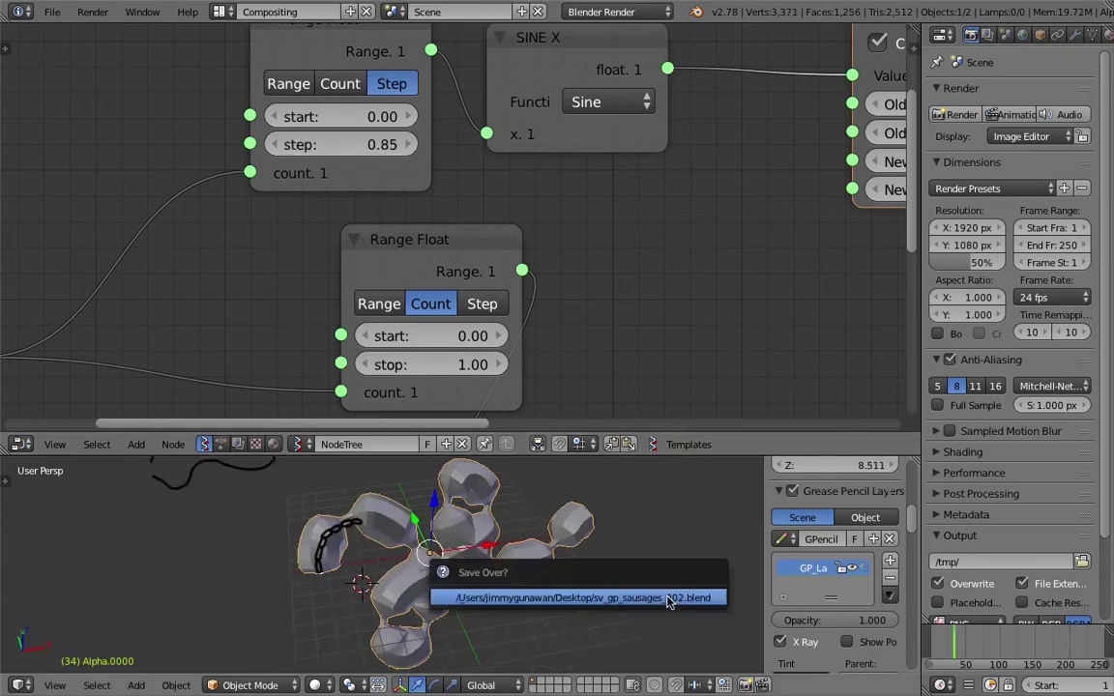
pyautogui.click(522, 530)
# Set the Step-mode Range Float's step to 1.00 and save the file
pyautogui.moveTo(664, 210); pyautogui.dragTo(498, 286, button='middle')
pyautogui.moveTo(709, 259); pyautogui.dragTo(661, 259)
pyautogui.scroll(3, 406, 264)
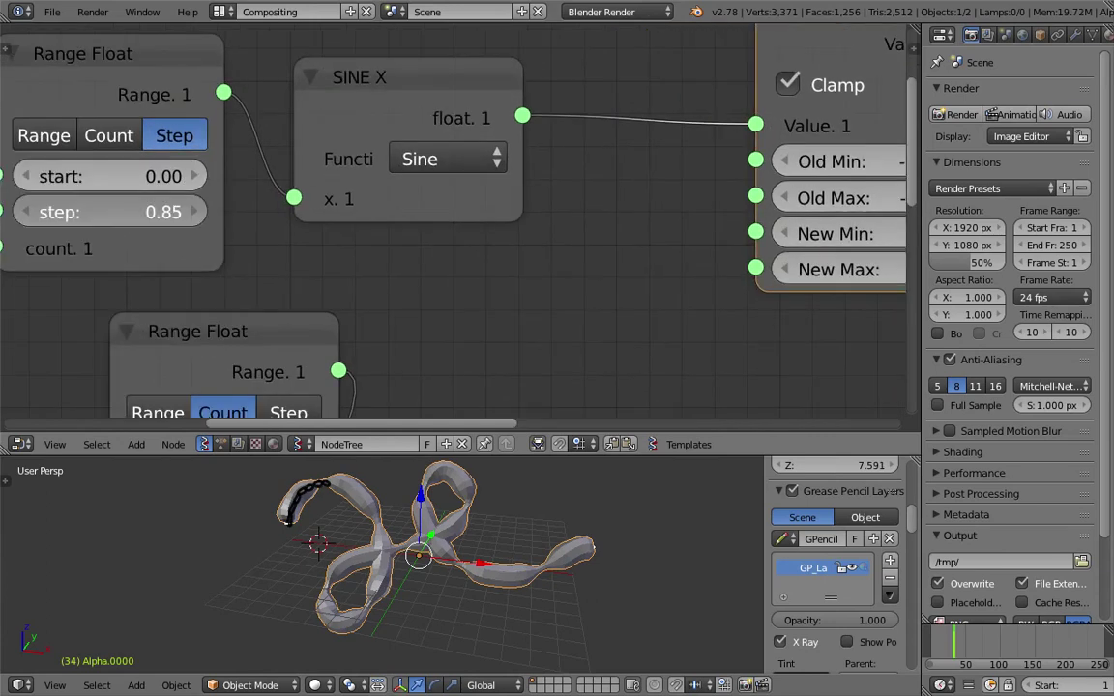
pyautogui.click(140, 203)
pyautogui.write('1')
pyautogui.press('Return')
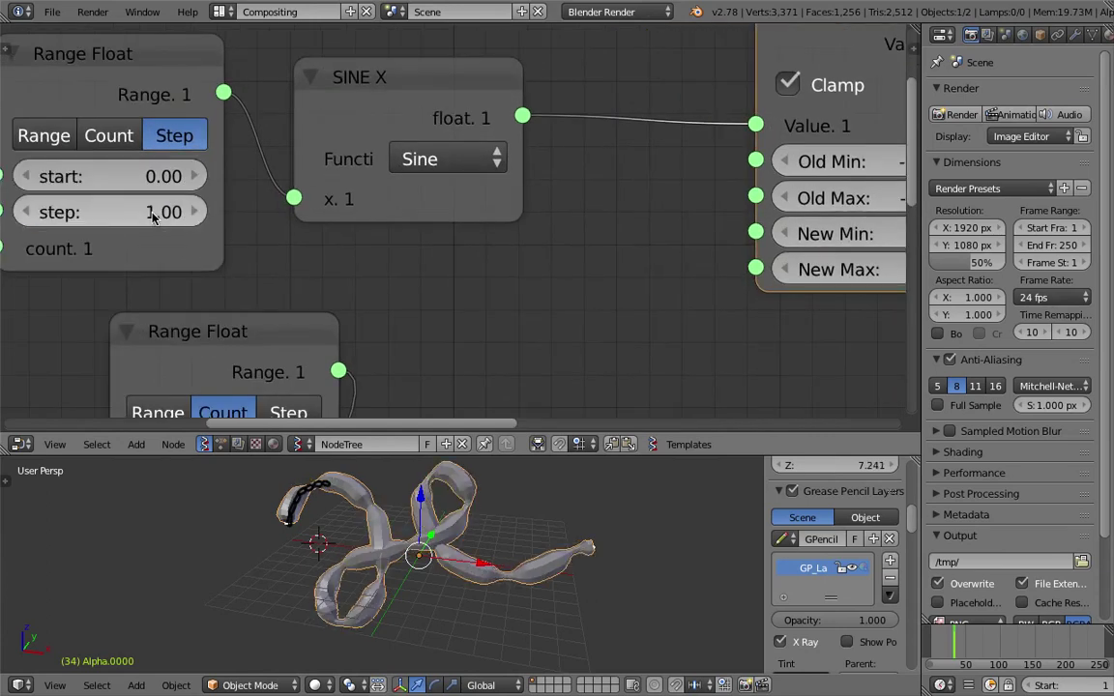
pyautogui.hotkey('ctrl', 's')
pyautogui.click(153, 215)
# Show the modifiers of Alpha.0000 and toggle Smooth Shading on and back off in the sv_skin modifier
pyautogui.moveTo(454, 541); pyautogui.dragTo(474, 489, button='middle')
pyautogui.moveTo(890, 127); pyautogui.dragTo(529, 155, button='middle')
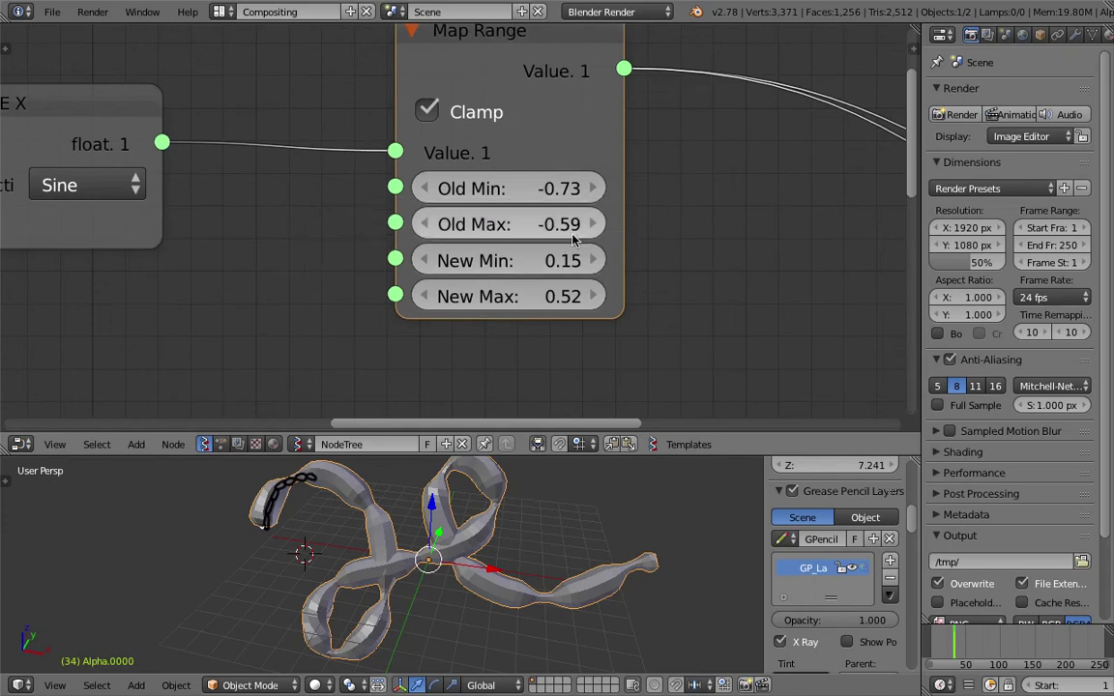
pyautogui.moveTo(900, 191); pyautogui.dragTo(122, 209, button='middle')
pyautogui.scroll(-2, 597, 220)
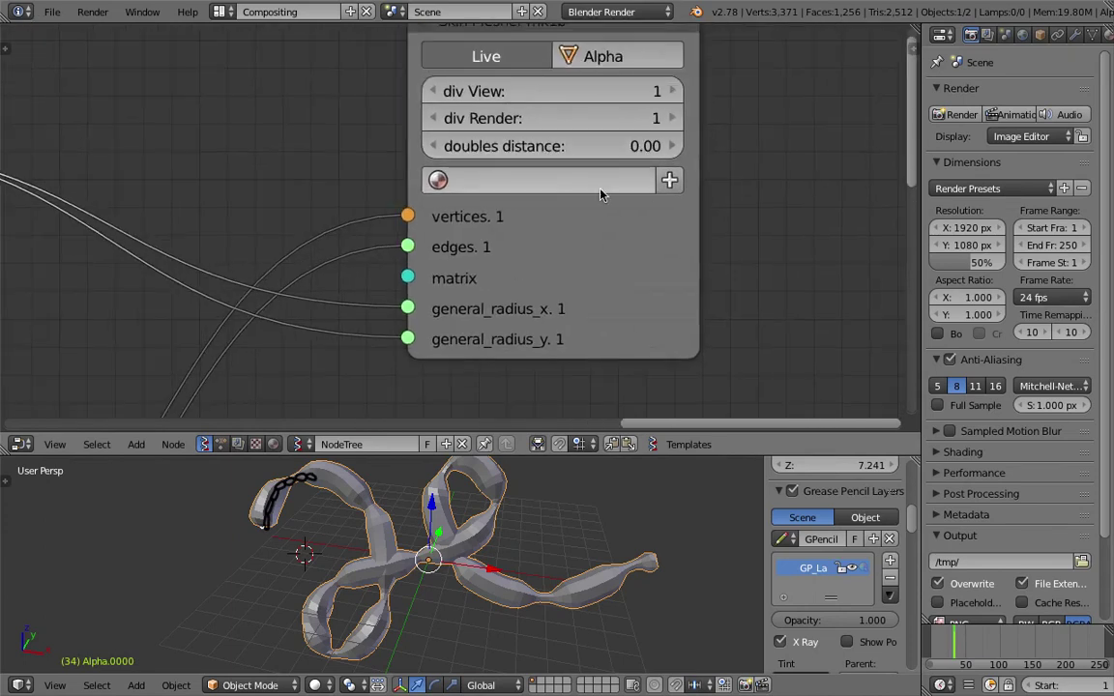
pyautogui.scroll(-1, 570, 236)
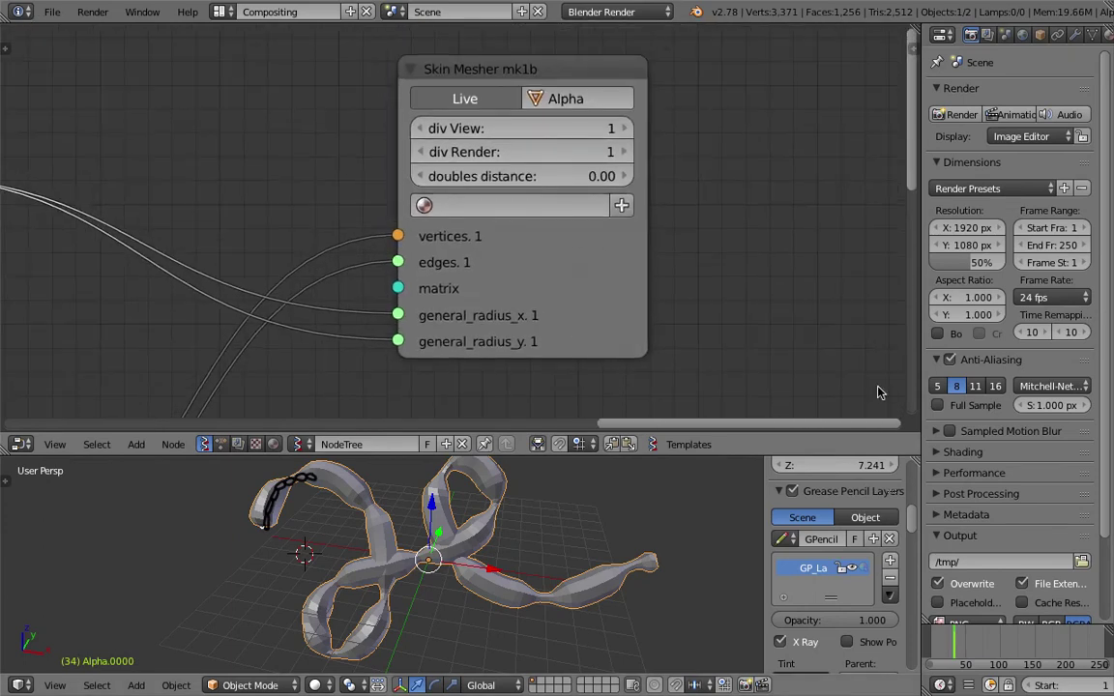
pyautogui.click(1075, 34)
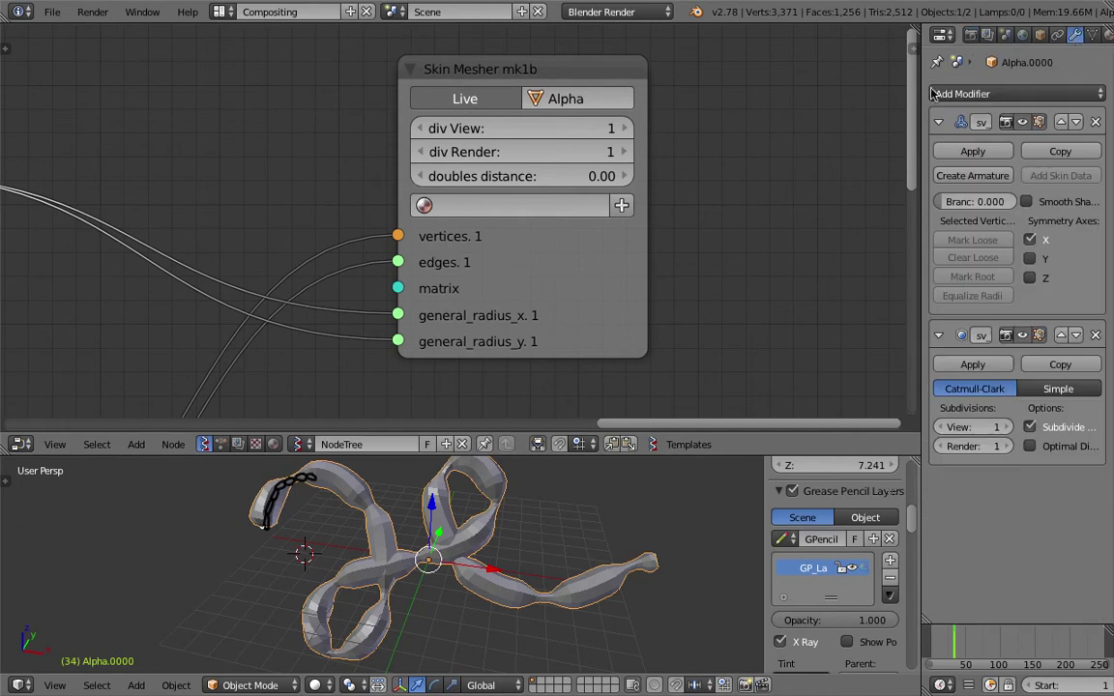
pyautogui.click(1049, 203)
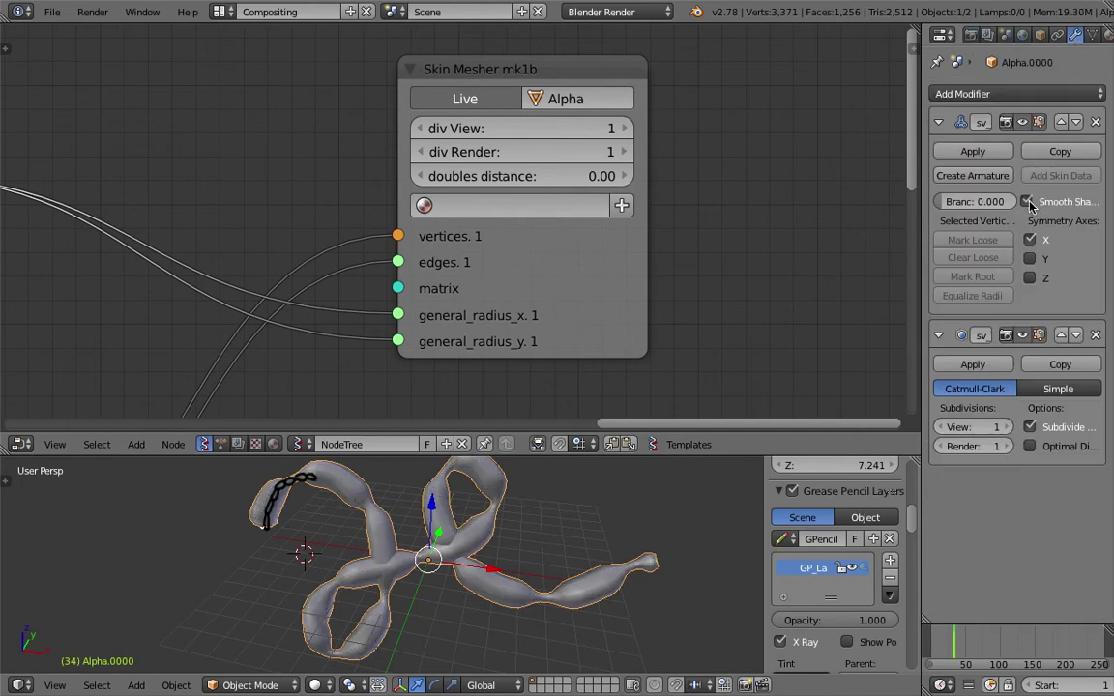
pyautogui.click(1027, 202)
# Enlarge the Info editor's log and select the line bpy.context.object.modifiers["sv_skin"].use_smooth_shade = False for copying
pyautogui.moveTo(885, 24); pyautogui.dragTo(890, 106)
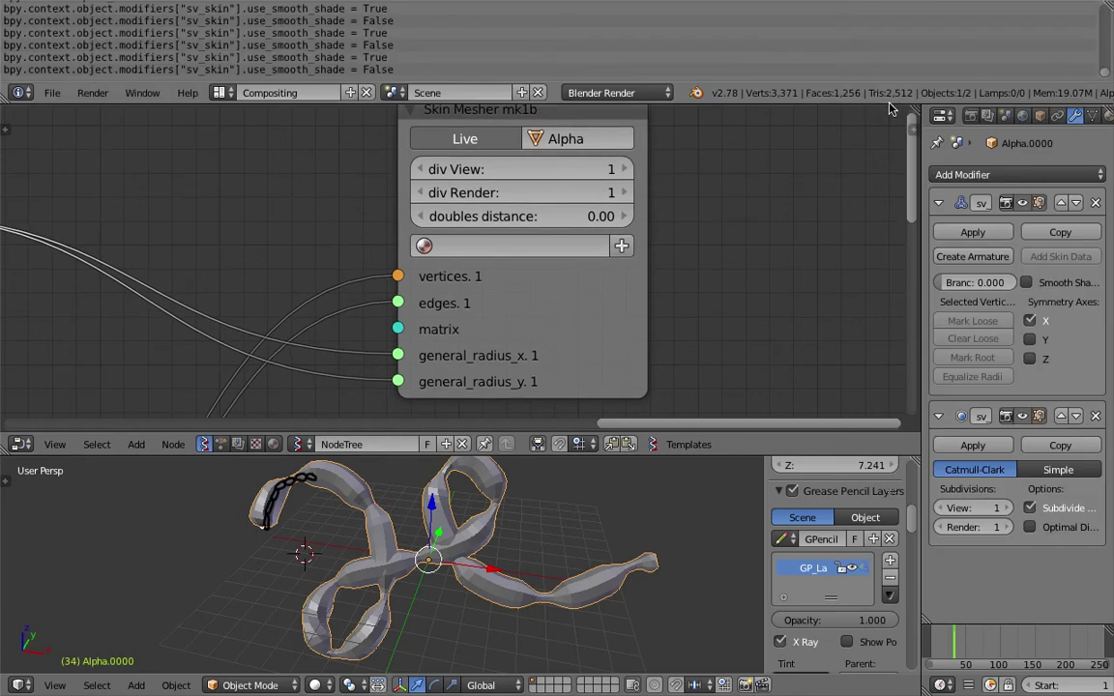
pyautogui.hotkey('ctrl', 's')
pyautogui.click(744, 158)
pyautogui.rightClick(470, 61)
pyautogui.rightClick(472, 65)
pyautogui.rightClick(472, 62)
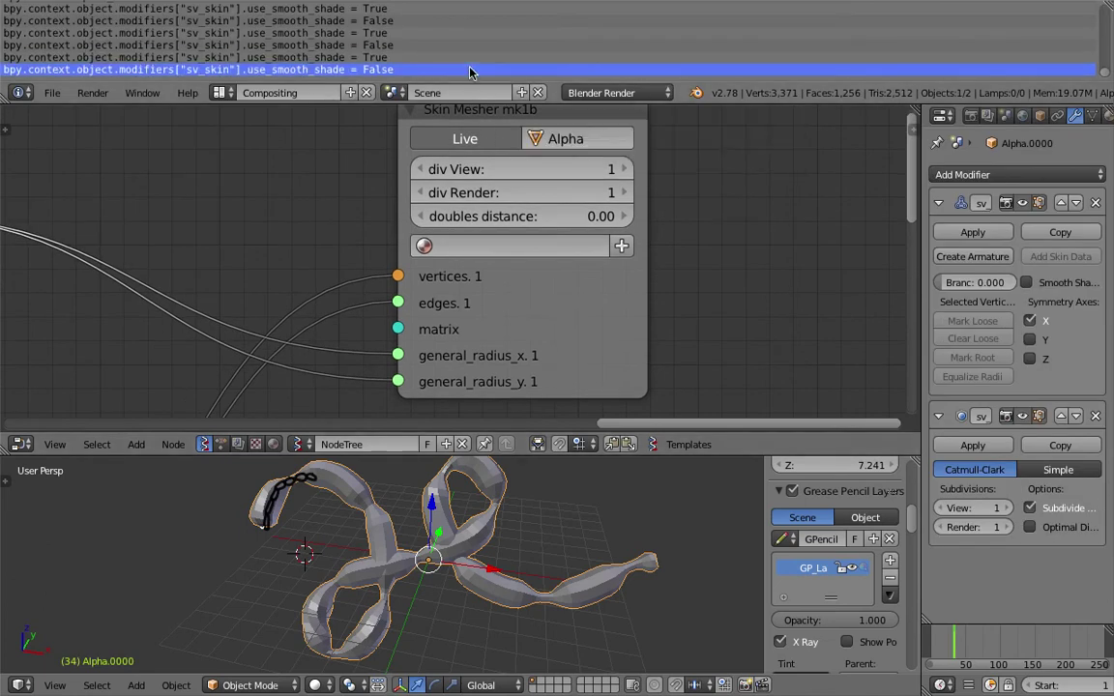
# Search for the Set property node and place it in empty space beside the Skin Mesher node
pyautogui.moveTo(749, 272); pyautogui.dragTo(558, 251, button='middle')
pyautogui.scroll(-1, 622, 238)
pyautogui.moveTo(666, 255); pyautogui.dragTo(620, 289, button='middle')
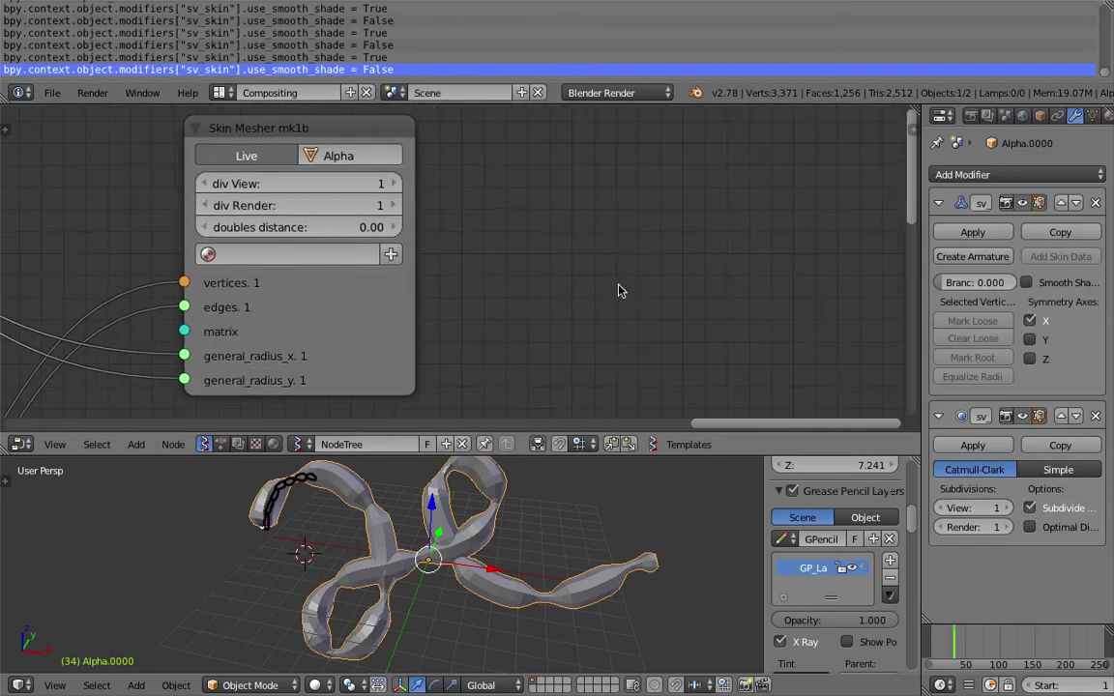
pyautogui.hotkey('alt', 'space')
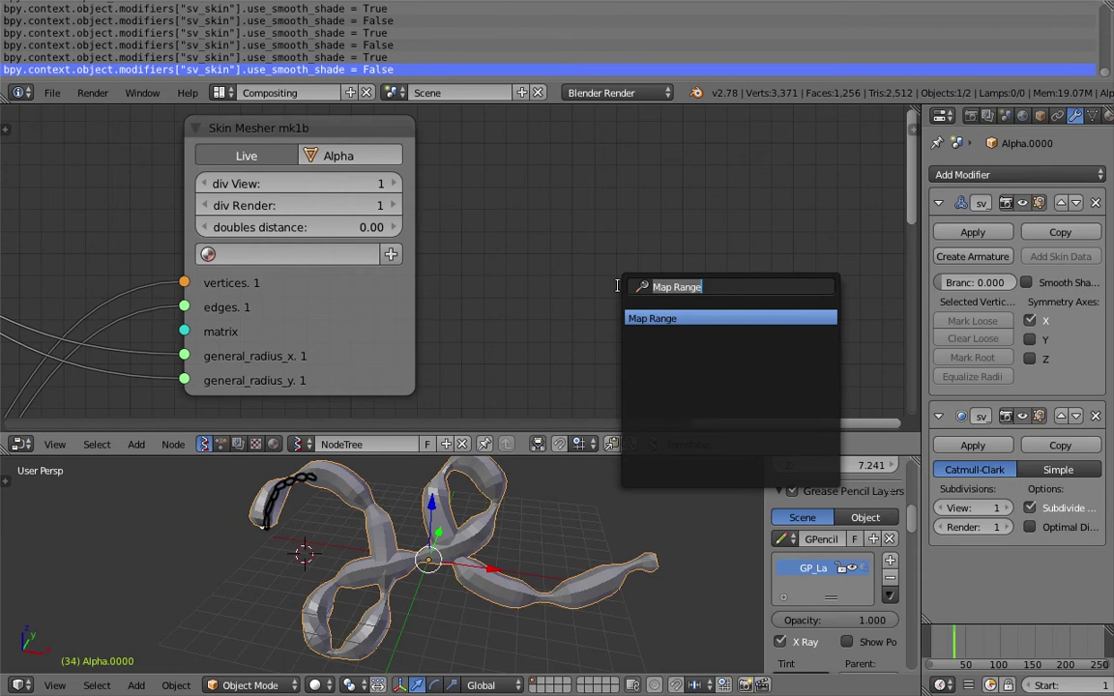
pyautogui.write('att')
pyautogui.hotkey('ctrl', 'a')
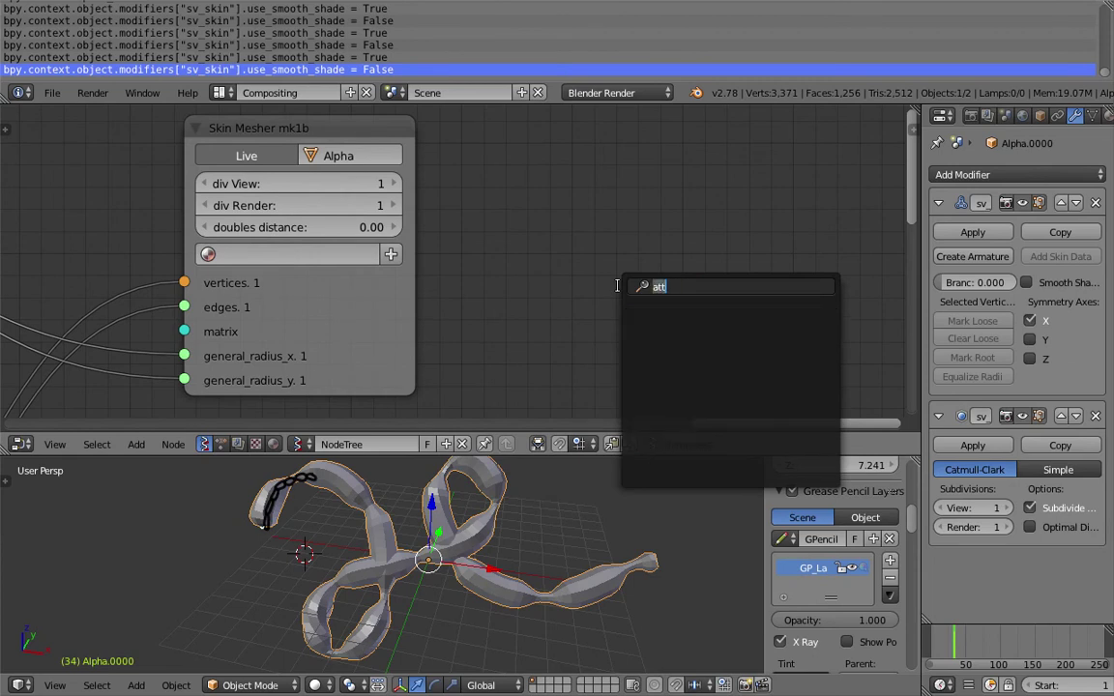
pyautogui.write('set')
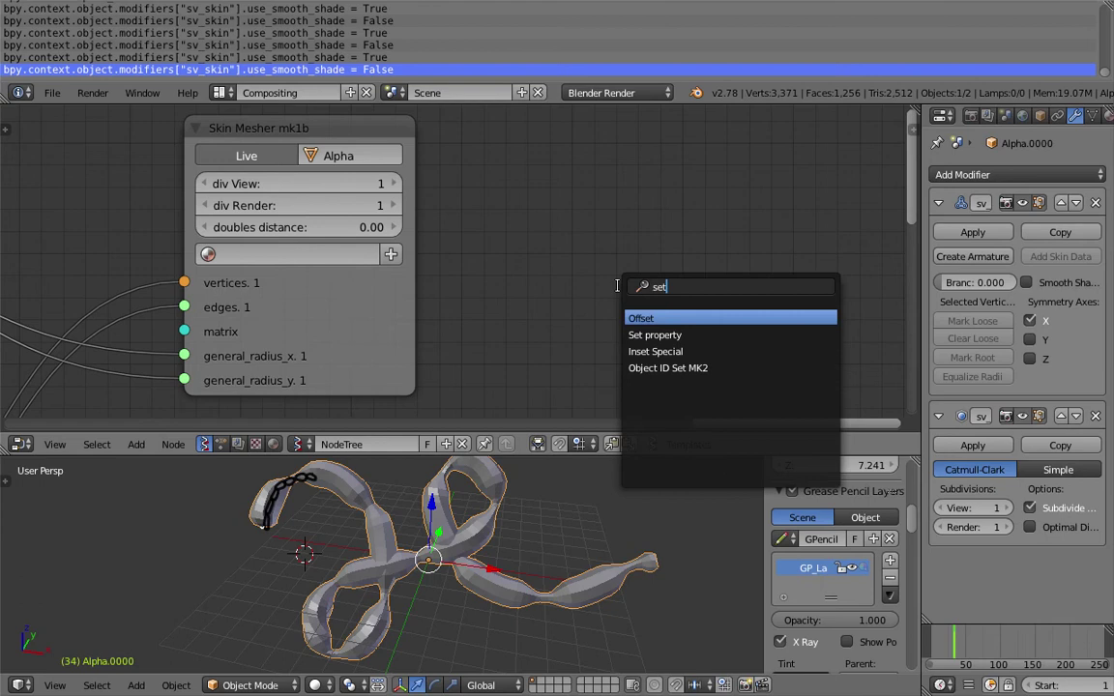
pyautogui.press('Down')
pyautogui.press('Return')
pyautogui.click(597, 287)
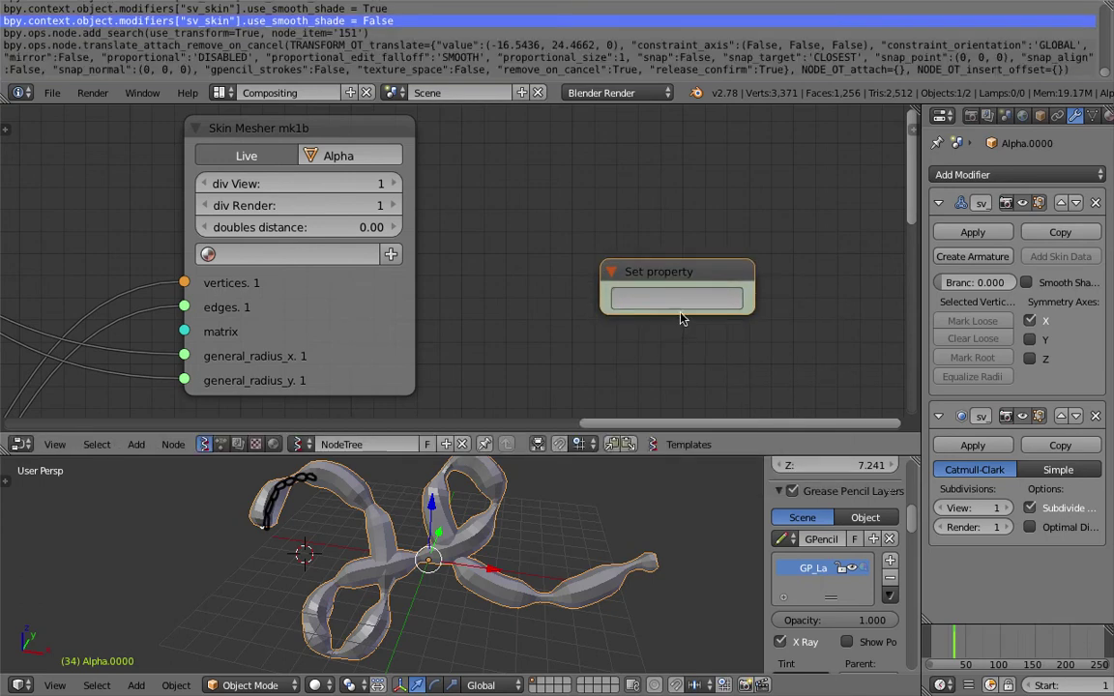
# Paste the logged use_smooth_shade command into the Set property node and widen the node to show the whole expression
pyautogui.press('Return')
pyautogui.moveTo(751, 300); pyautogui.dragTo(909, 298)
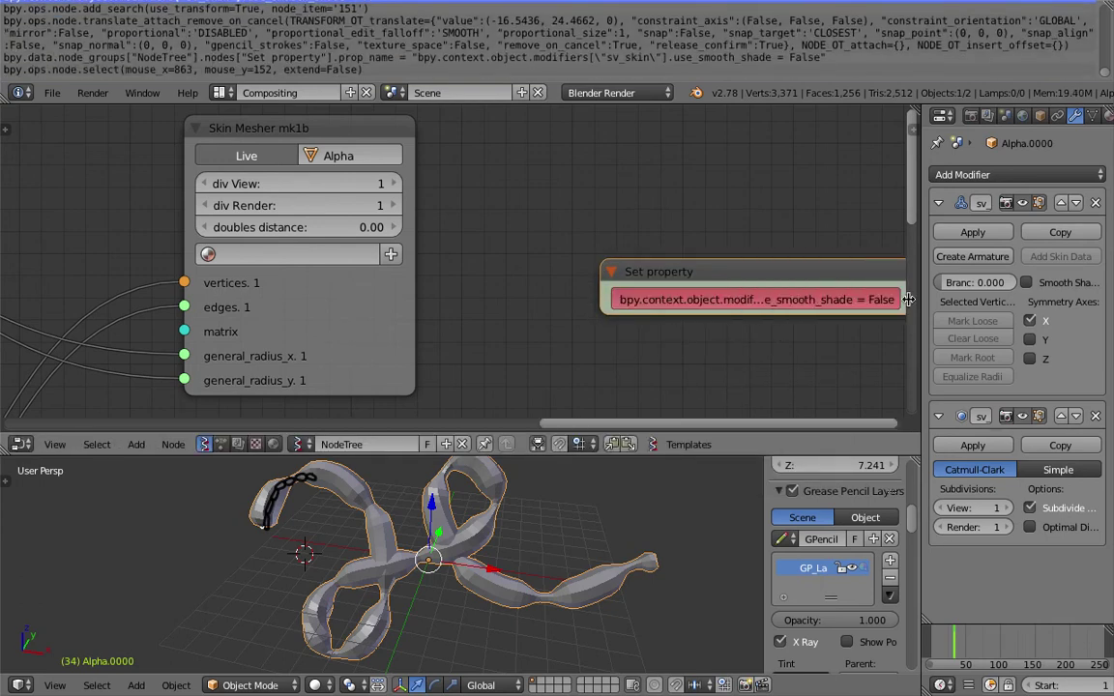
pyautogui.moveTo(761, 222); pyautogui.dragTo(530, 150, button='middle')
pyautogui.moveTo(682, 220); pyautogui.dragTo(857, 227)
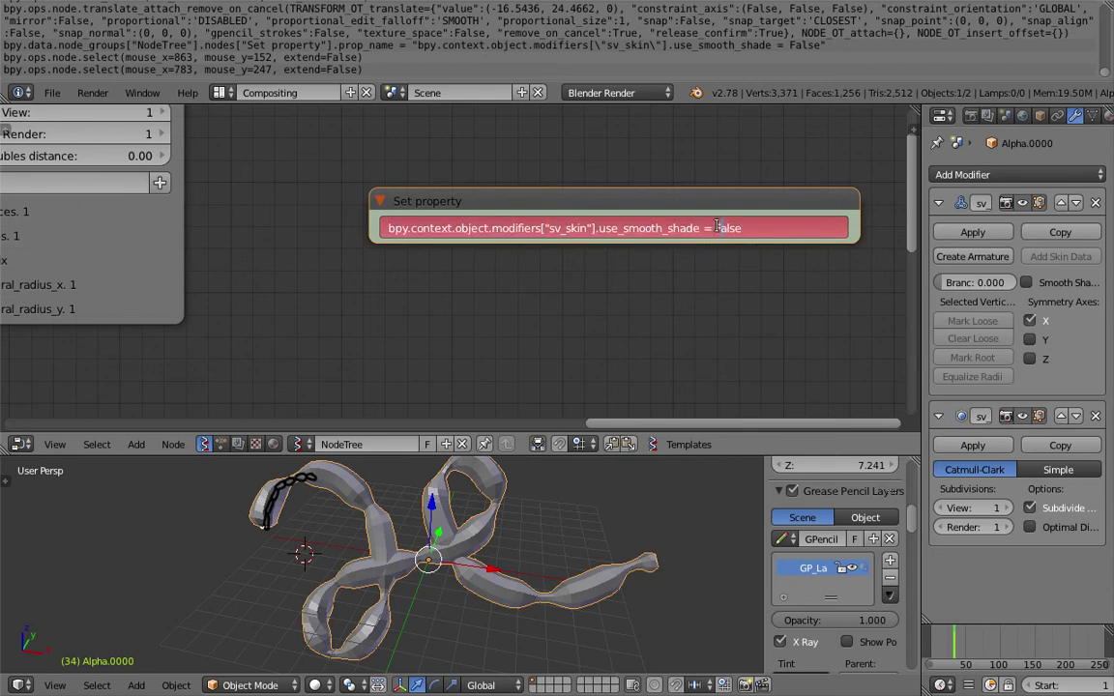
# Remove " = False" from the Set property expression and narrow the node to fit the path
pyautogui.moveTo(717, 228); pyautogui.dragTo(804, 227)
pyautogui.press('BackSpace')
pyautogui.press('BackSpace')
pyautogui.press('BackSpace')
pyautogui.press('BackSpace')
pyautogui.press('Return')
pyautogui.moveTo(857, 225); pyautogui.dragTo(755, 224)
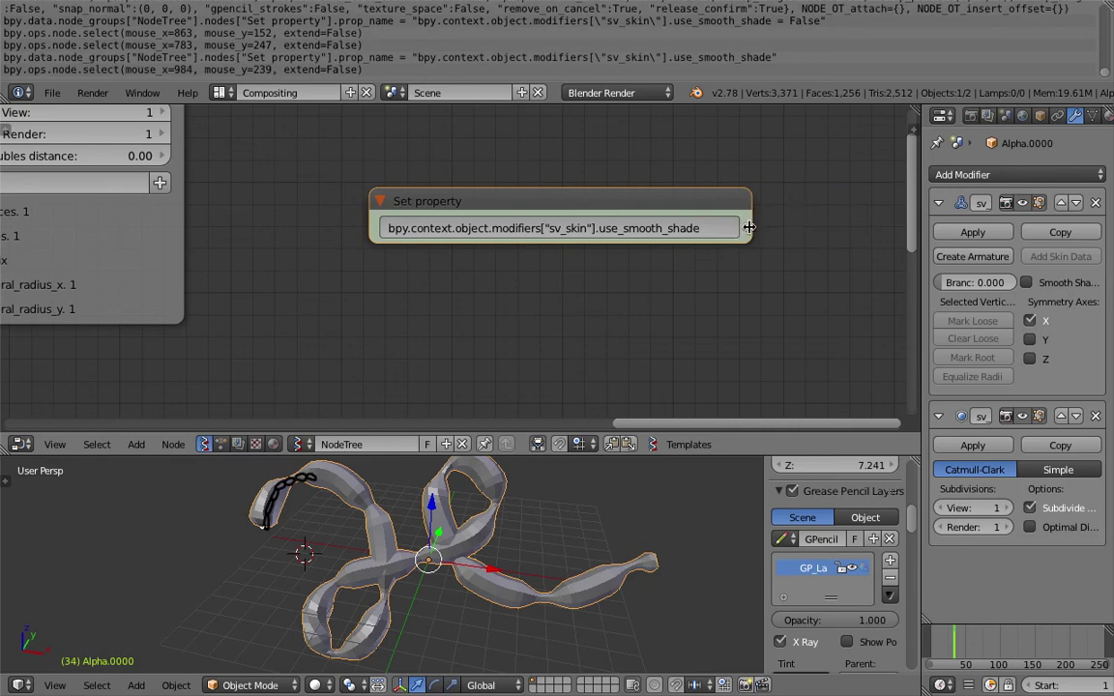
# Replace "context" with "data" in the Set property path so it reads bpy.data.object.modifiers["sv_skin"].use_smooth_shade
pyautogui.click(428, 232)
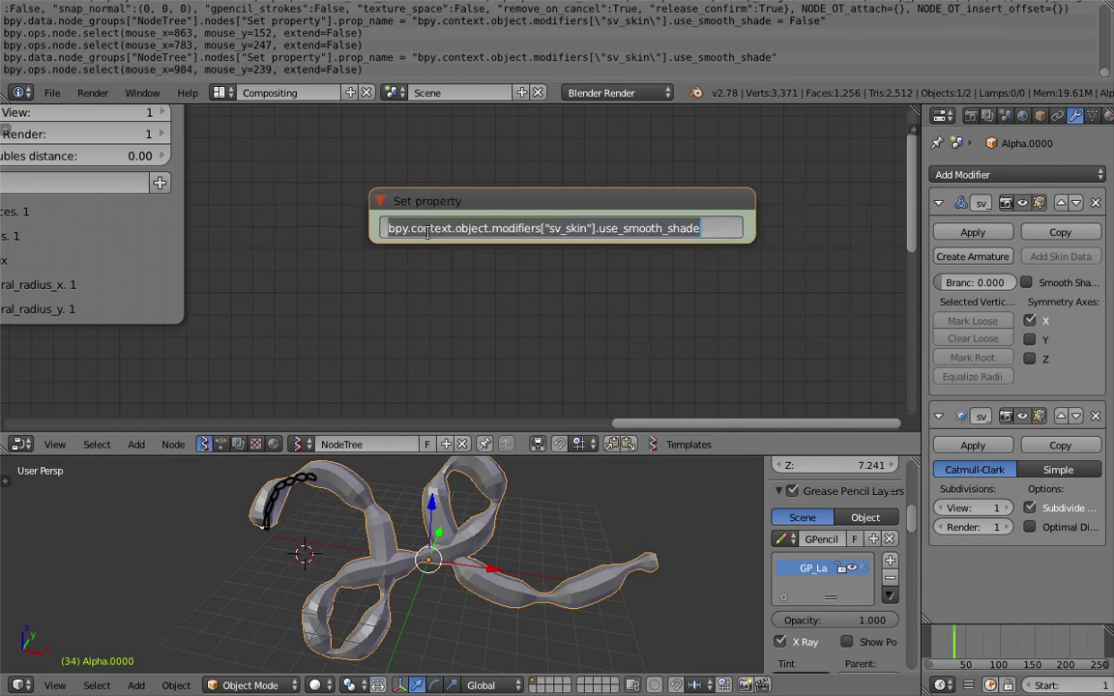
pyautogui.click(441, 261)
pyautogui.scroll(4, 454, 258)
pyautogui.click(466, 219)
pyautogui.click(467, 218)
pyautogui.click(461, 216)
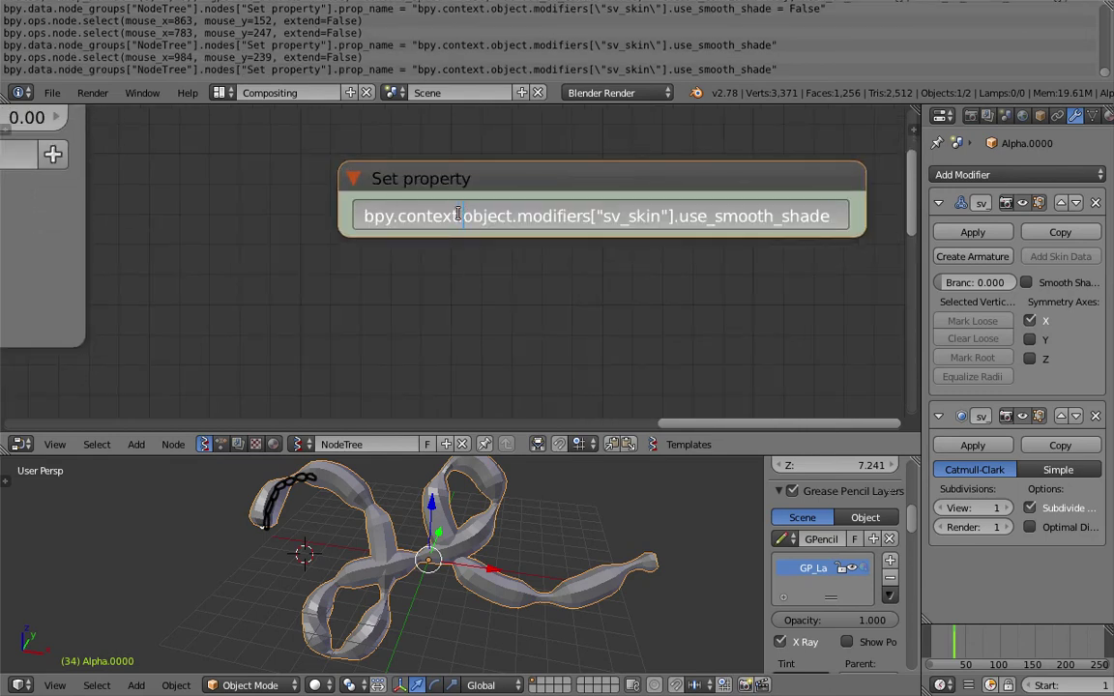
pyautogui.press('BackSpace')
pyautogui.press('BackSpace')
pyautogui.press('BackSpace')
pyautogui.press('BackSpace')
pyautogui.press('BackSpace')
pyautogui.press('BackSpace')
pyautogui.press('BackSpace')
pyautogui.write('data')
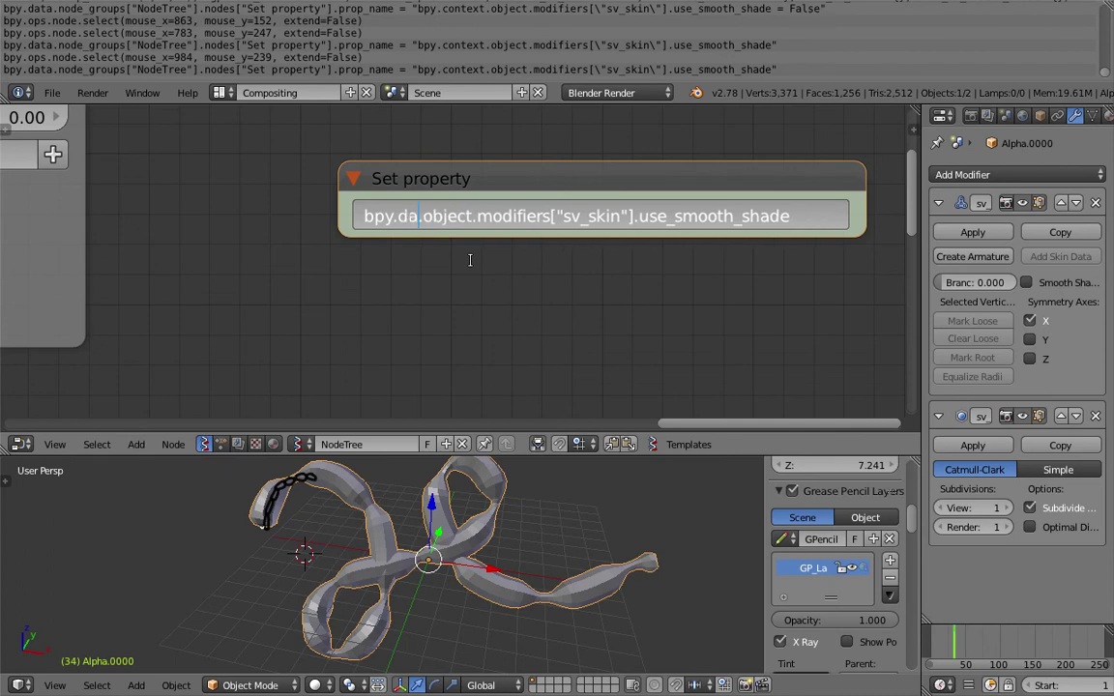
pyautogui.click(472, 262)
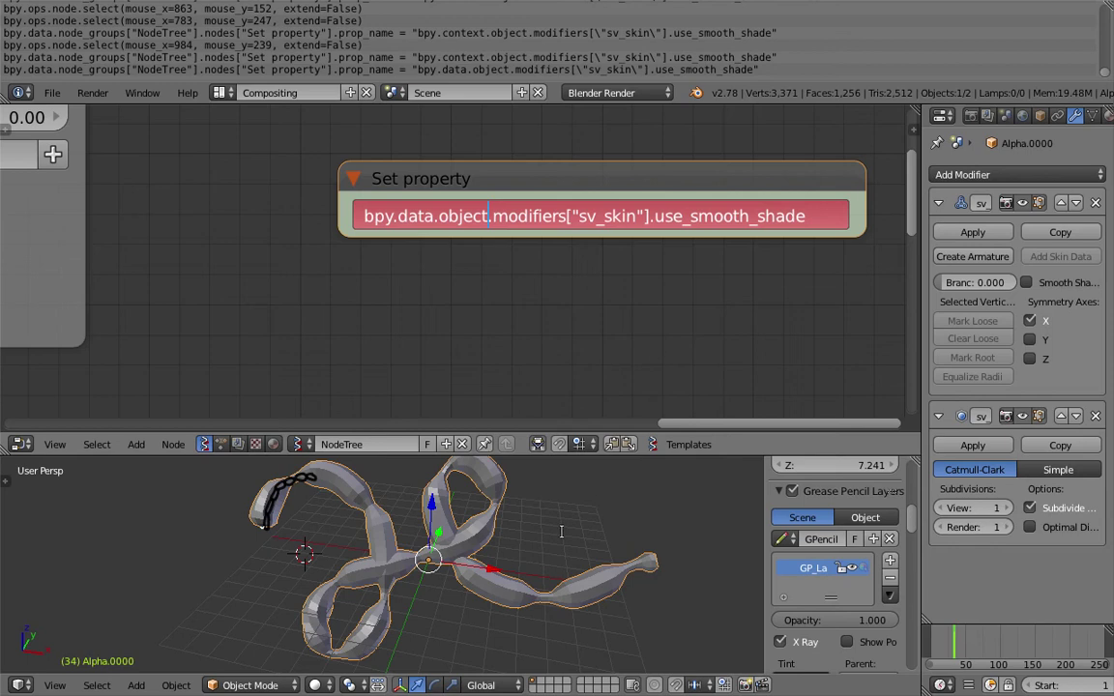
# Look up the mesh object's name, insert ["Alpha.0000"] after "object" in the Set property path, and widen the node to fit
pyautogui.click(1040, 115)
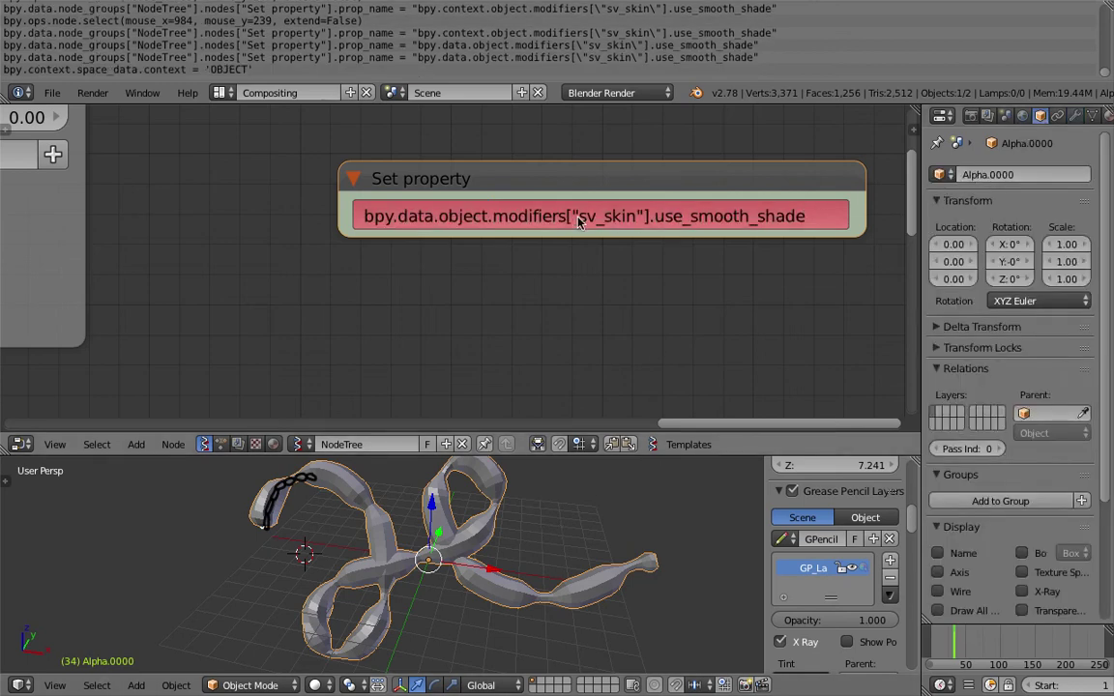
pyautogui.click(554, 211)
pyautogui.click(489, 215)
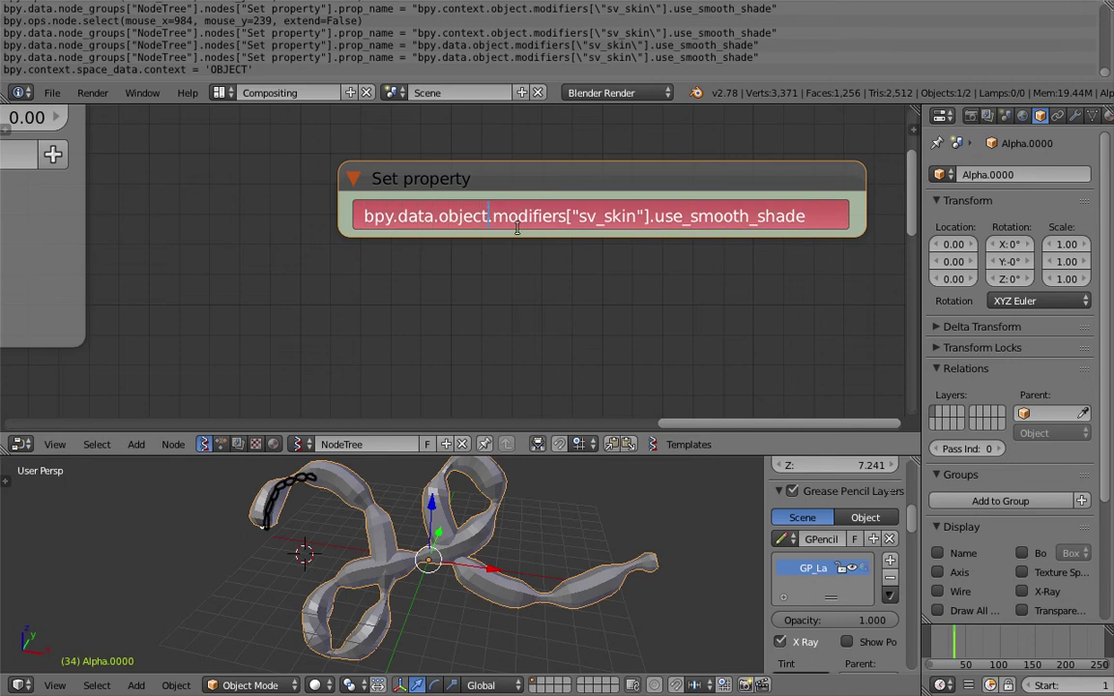
pyautogui.write('["')
pyautogui.write('Alph')
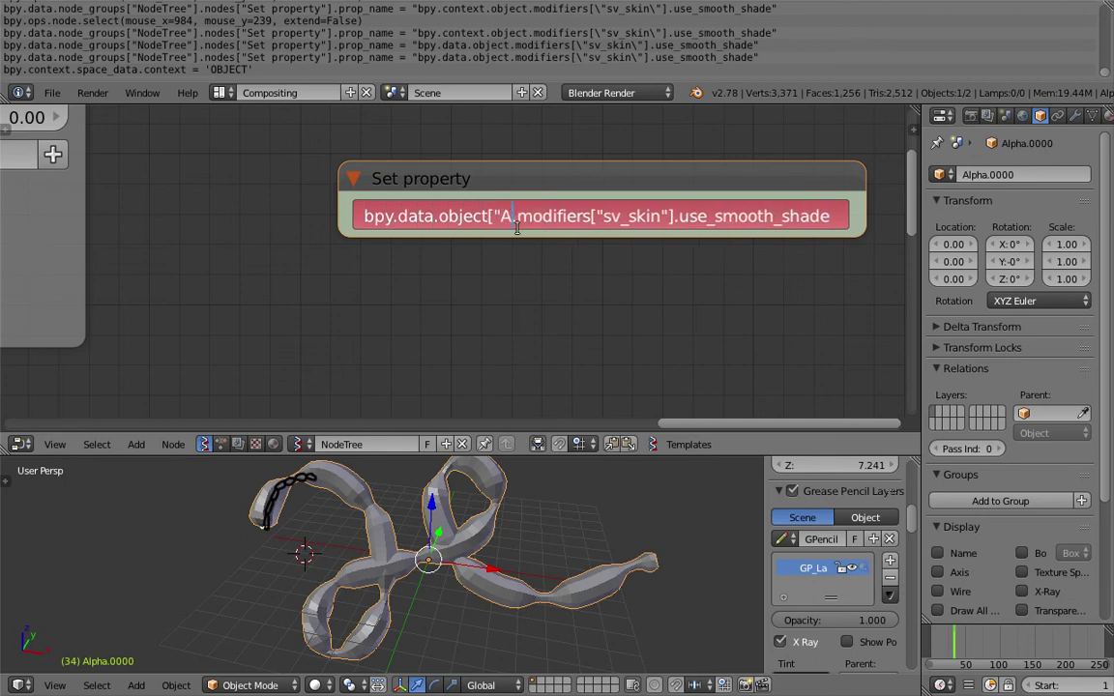
pyautogui.write('a.')
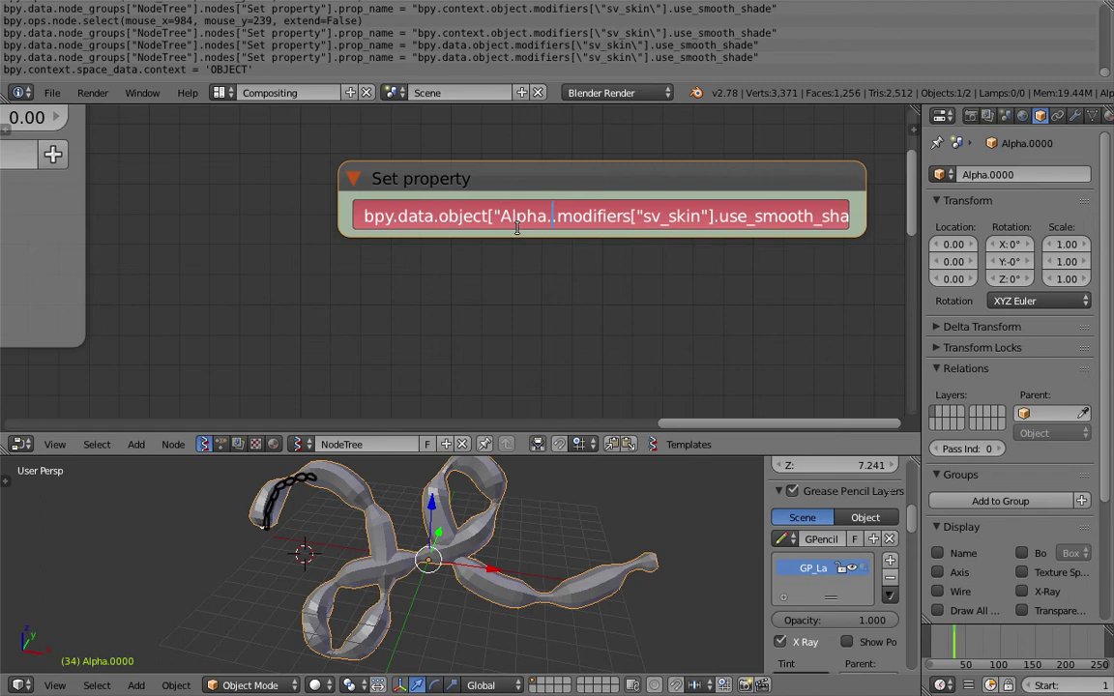
pyautogui.write('0000"]')
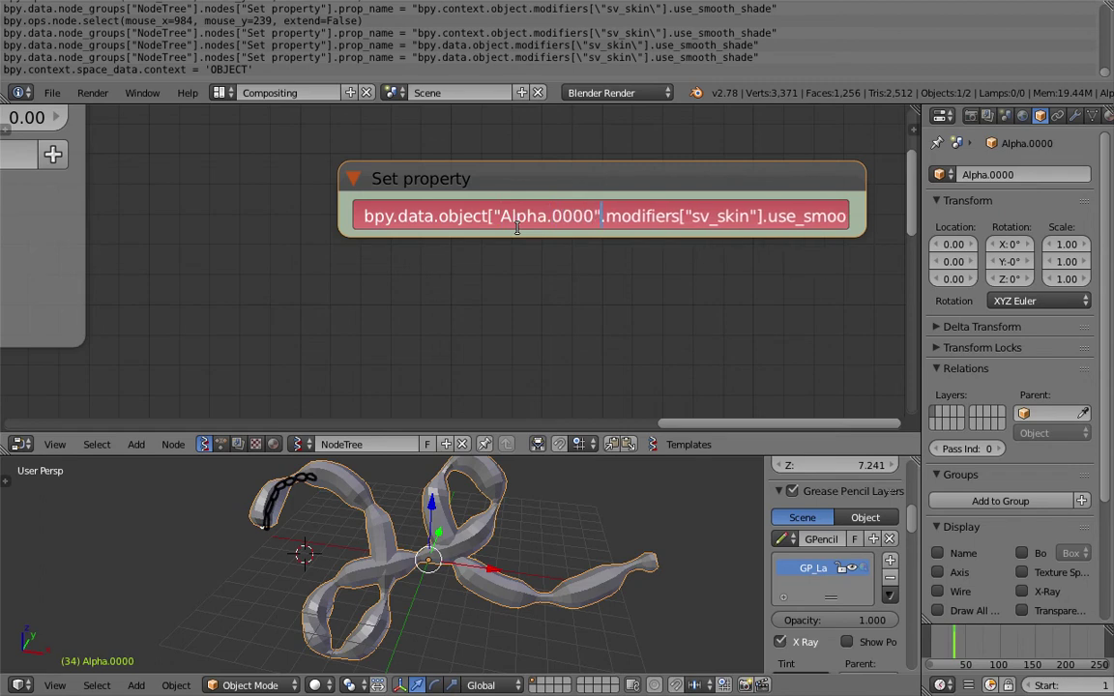
pyautogui.press('Return')
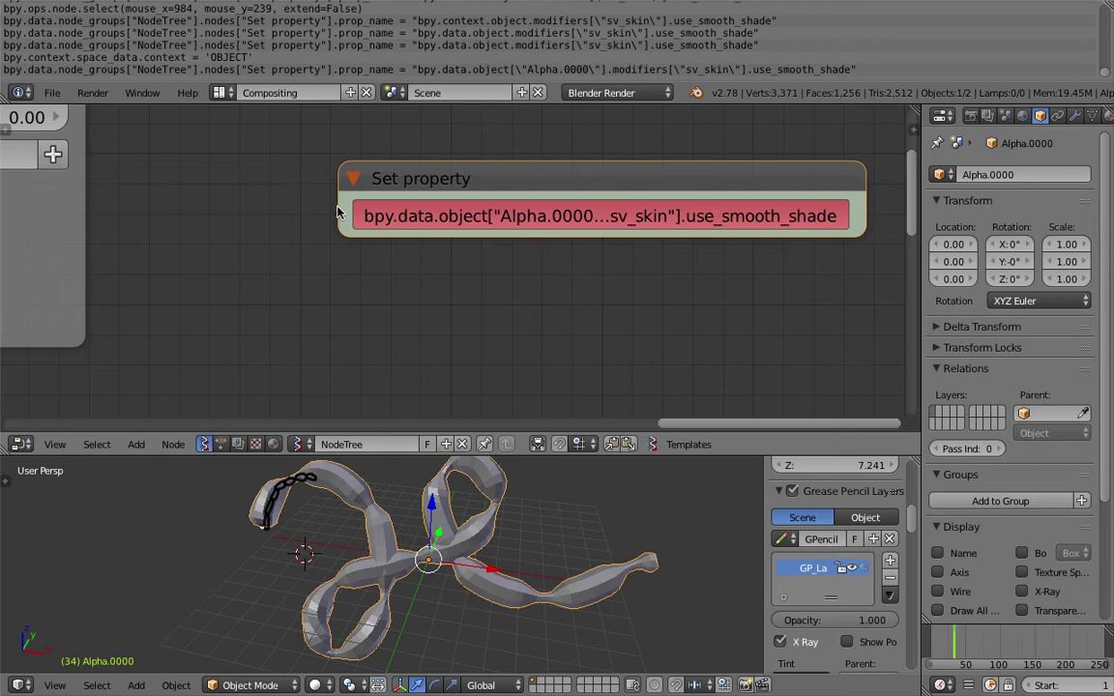
pyautogui.moveTo(339, 207); pyautogui.dragTo(168, 207)
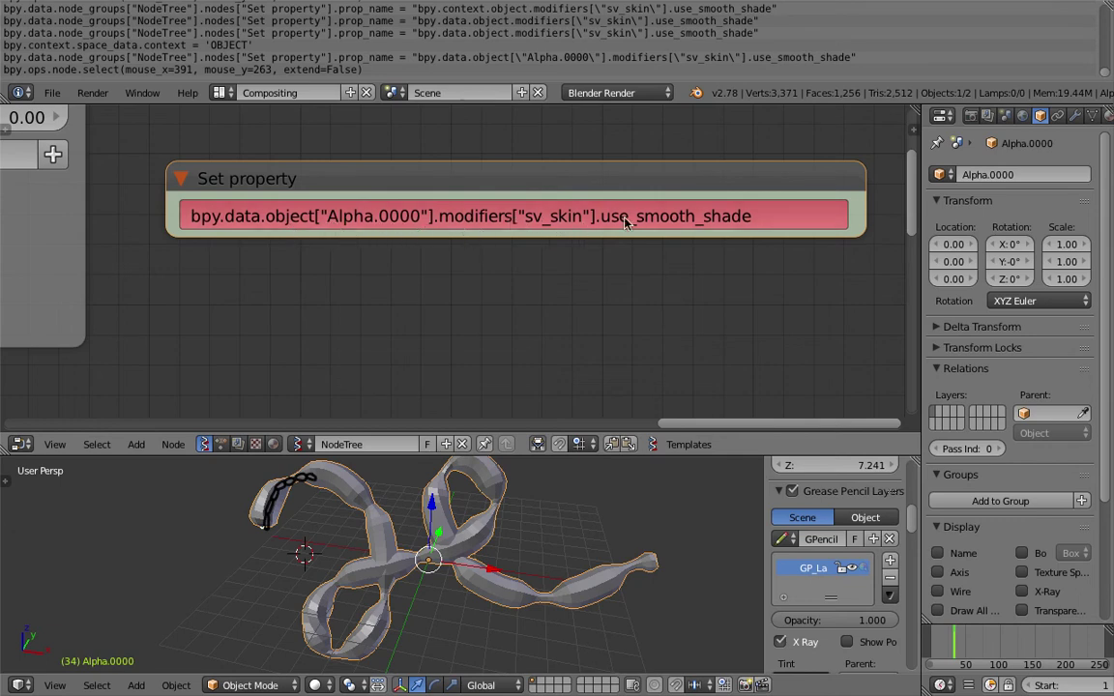
pyautogui.click(788, 216)
pyautogui.click(788, 216)
pyautogui.press('Return')
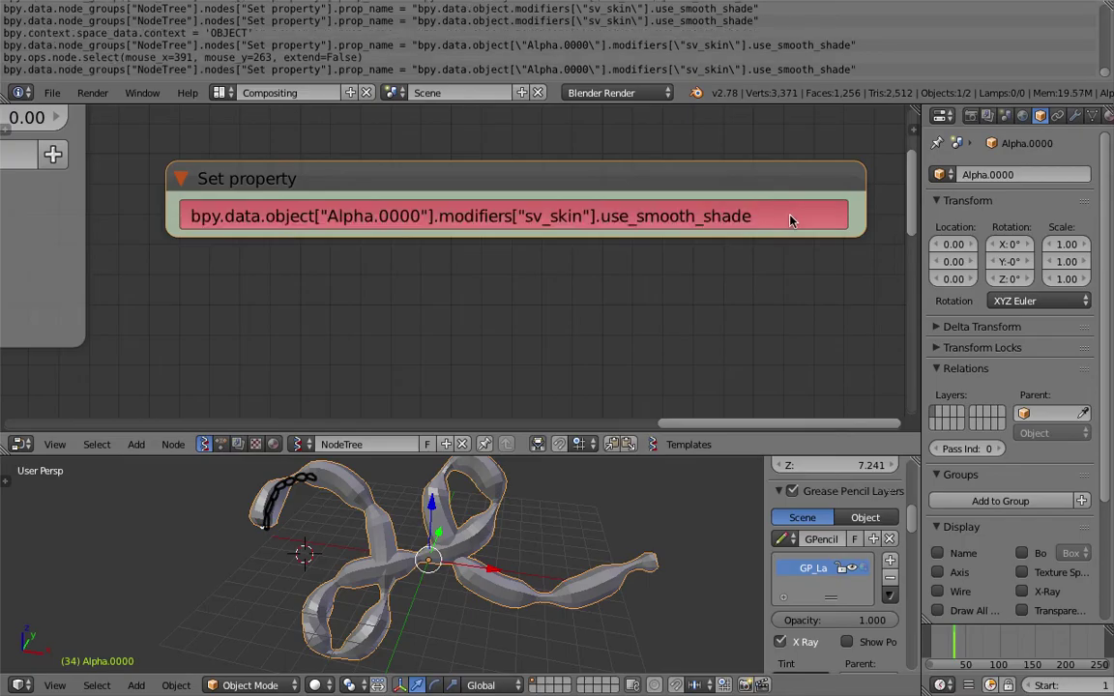
# Check the error log in Terminal and correct "object" to "objects" in the Set property path
pyautogui.hotkey('ctrl', 'Left')
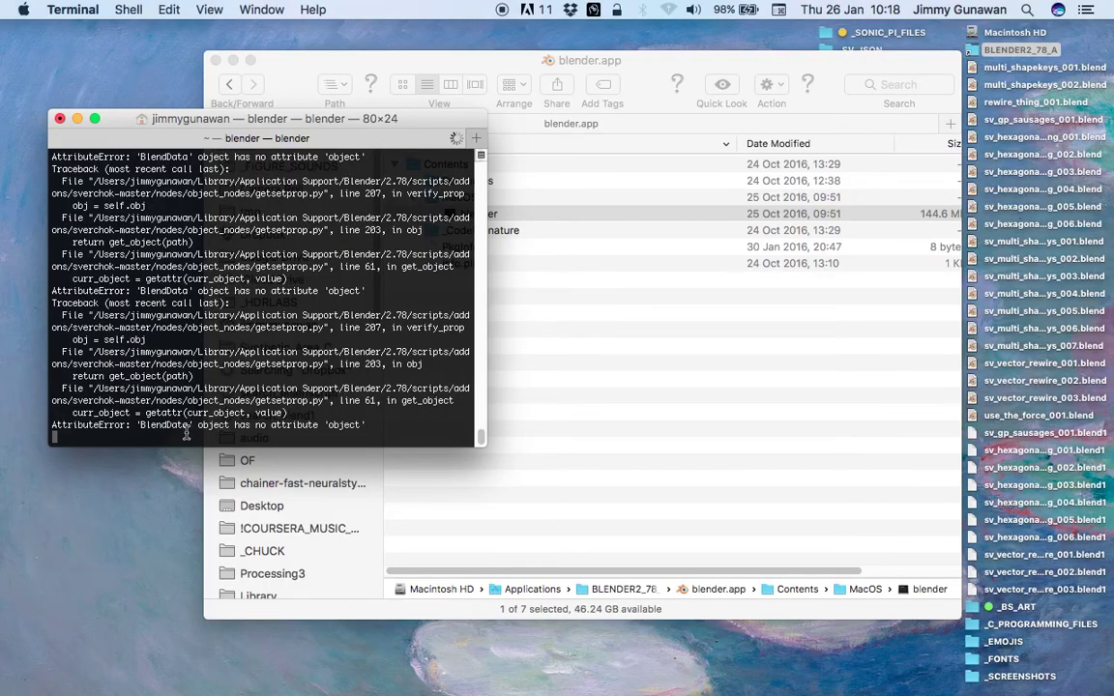
pyautogui.hotkey('ctrl', 'Right')
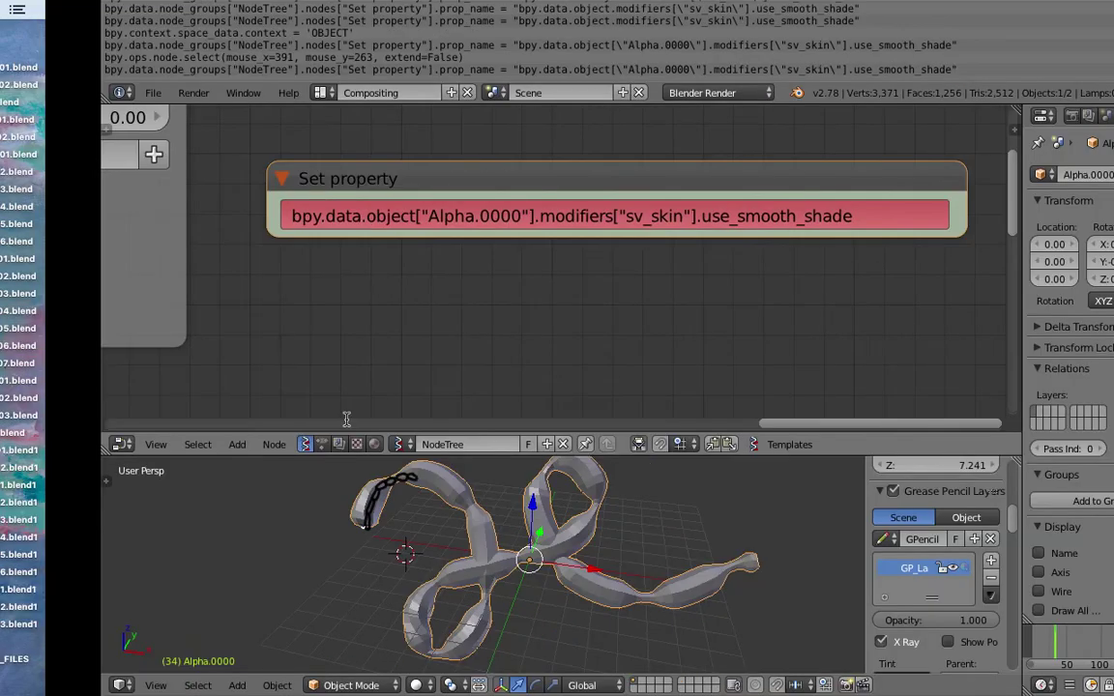
pyautogui.click(300, 215)
pyautogui.click(315, 214)
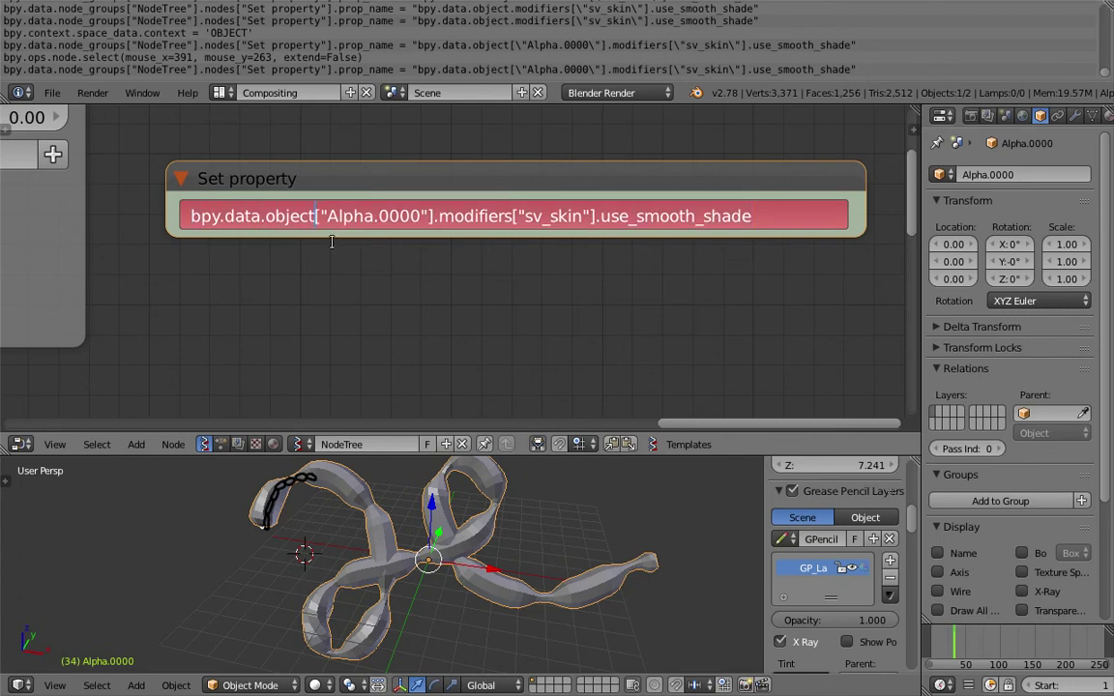
pyautogui.write('s')
pyautogui.press('Return')
# Recheck the Set property path and enlarge the 3D viewport by shrinking the node editor above it
pyautogui.click(465, 220)
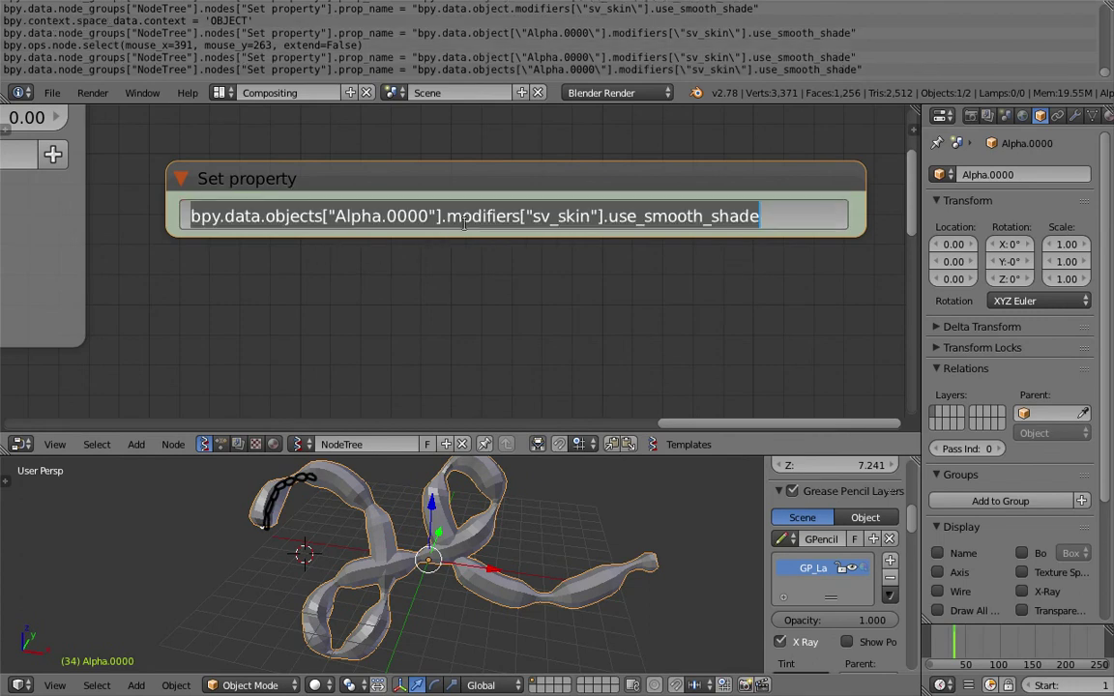
pyautogui.click(552, 391)
pyautogui.moveTo(537, 452); pyautogui.dragTo(536, 317)
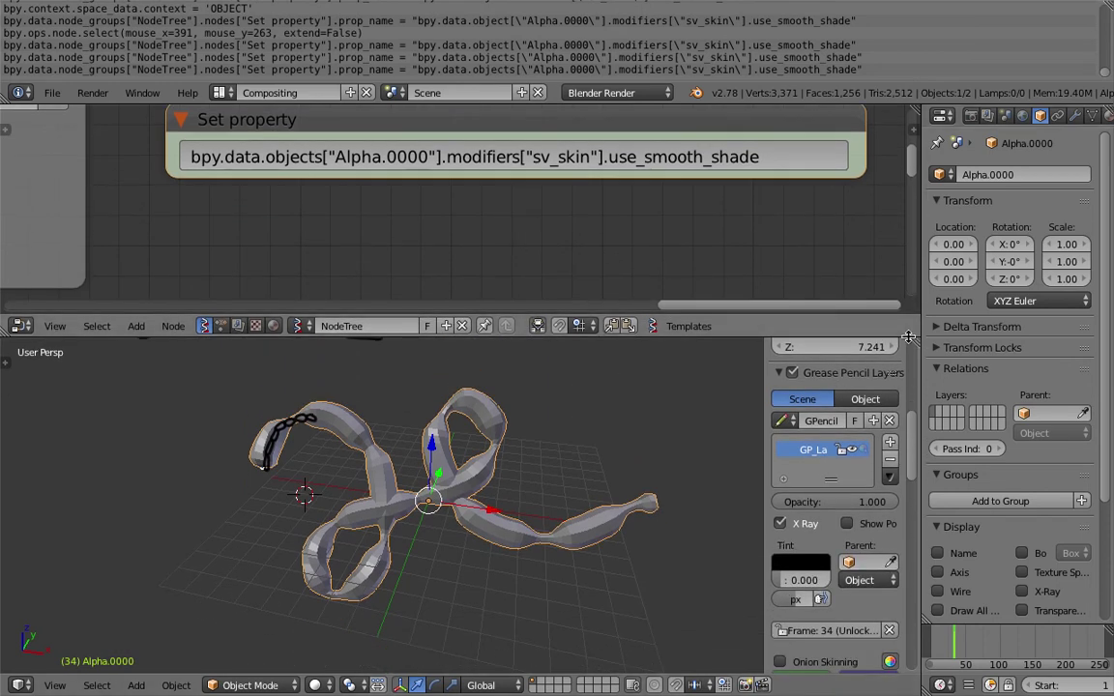
# Split the 3D viewport vertically and turn the new area into a Python Console
pyautogui.moveTo(915, 343); pyautogui.dragTo(477, 346)
pyautogui.click(496, 686)
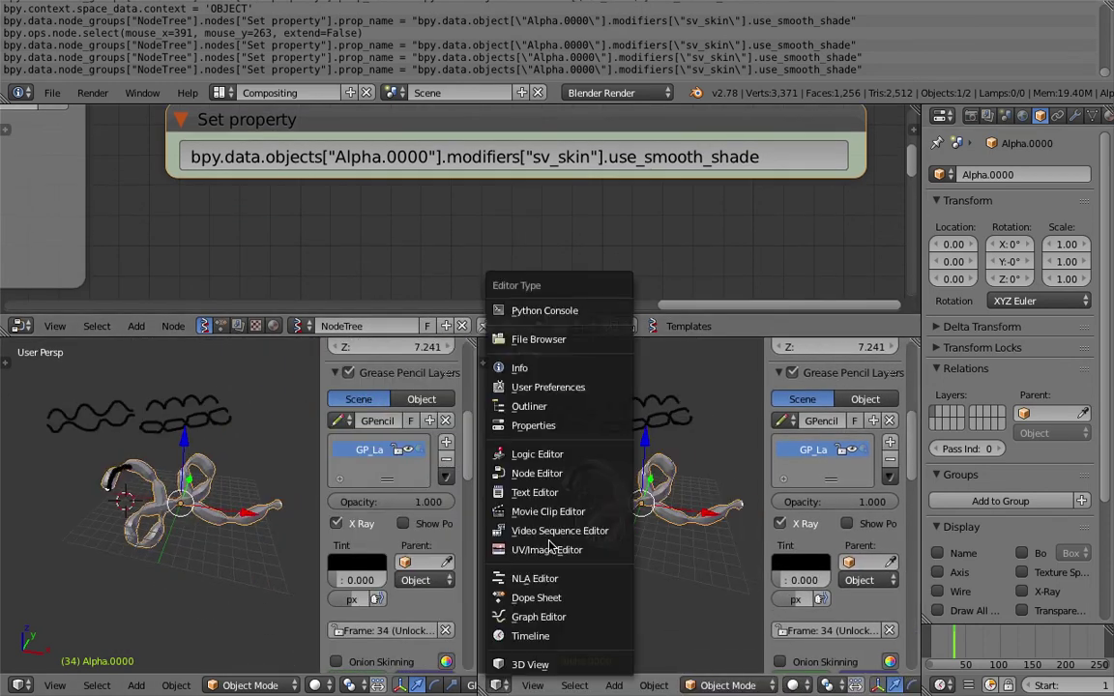
pyautogui.click(512, 283)
# Look up the scene's object names with autocompletion in the Python Console and run ob = bpy.data.objects['Alpha.0000']
pyautogui.write('bpy')
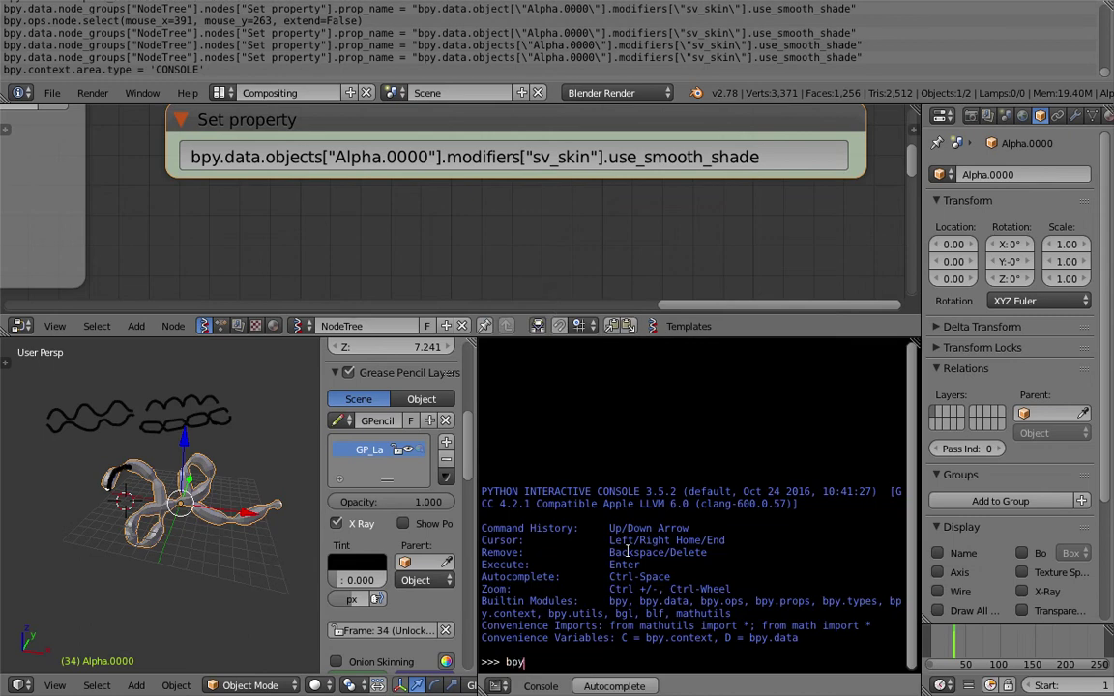
pyautogui.write(".data.objects['")
pyautogui.hotkey('ctrl', 'space')
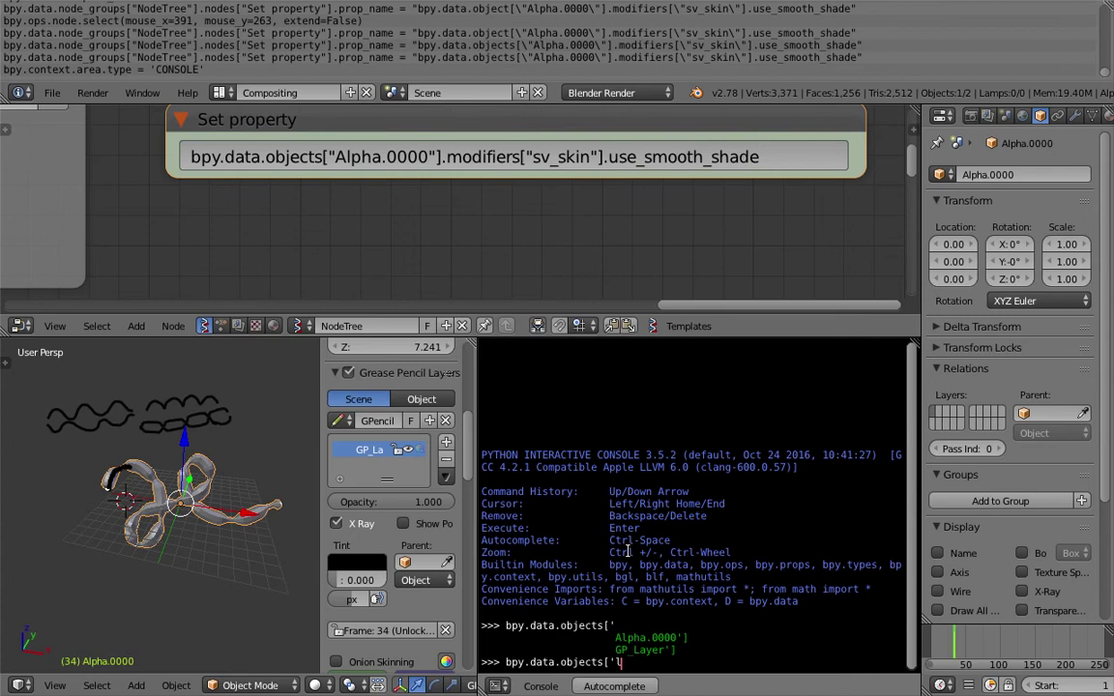
pyautogui.write("Alpha.0000']['")
pyautogui.hotkey('ctrl', 'space')
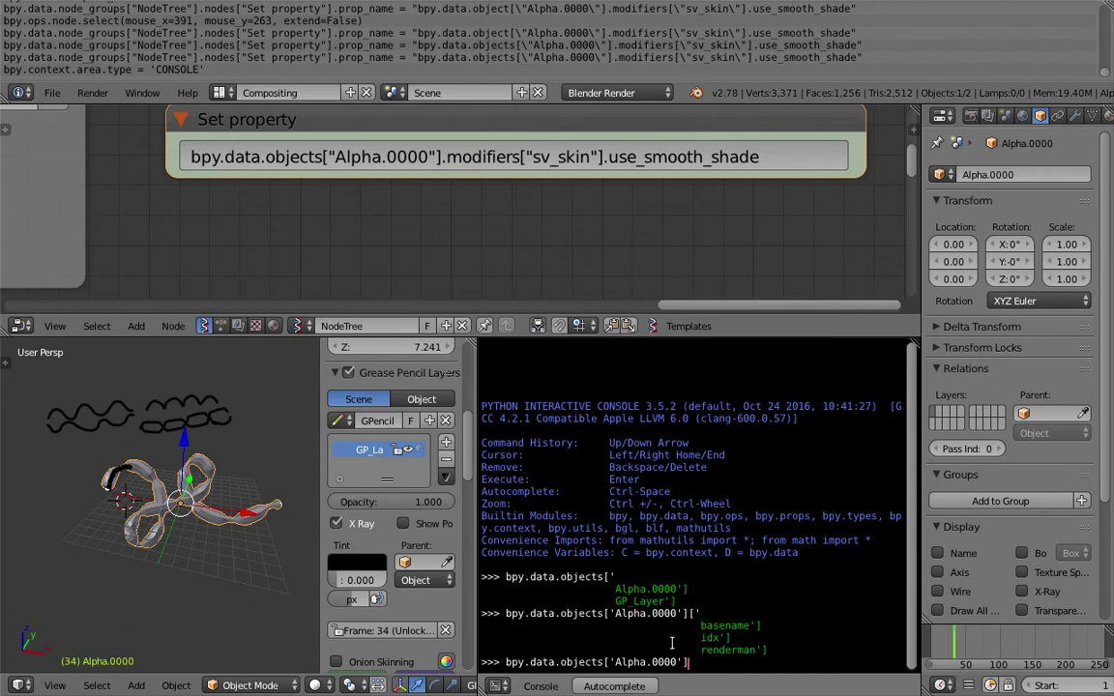
pyautogui.moveTo(689, 662); pyautogui.dragTo(501, 661)
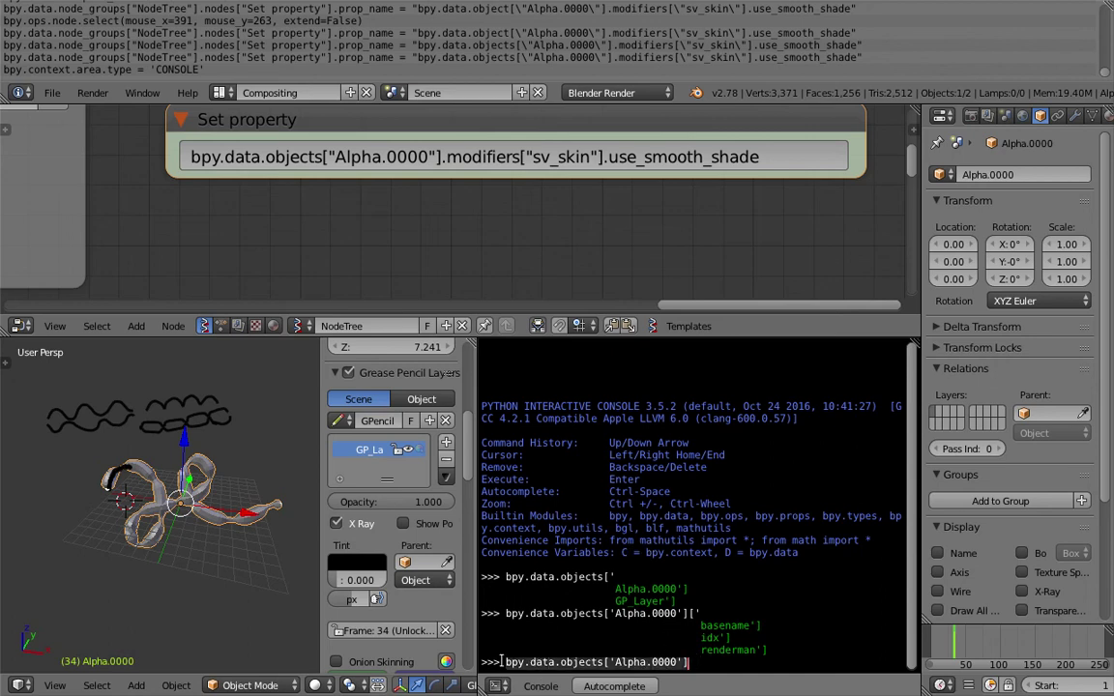
pyautogui.click(701, 664)
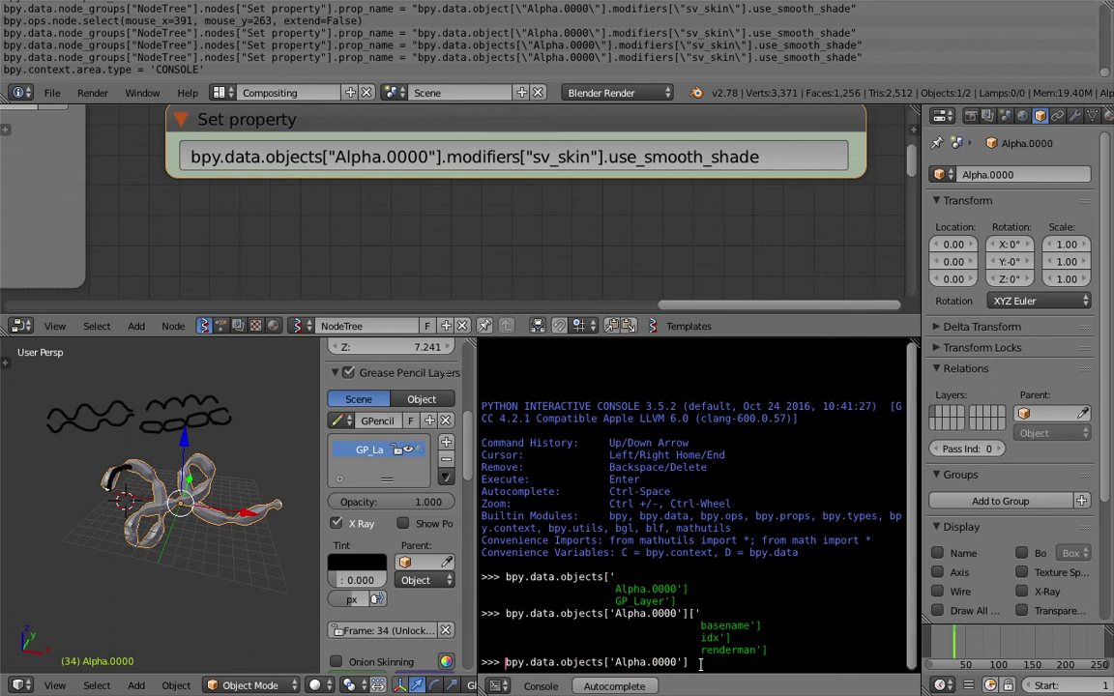
pyautogui.write('ob =')
pyautogui.press('Return')
# Build the skin modifier path with autocompletion and run ob.modifiers['sv_skin'].use_smooth_shade = 1 in the Python Console
pyautogui.write('ob')
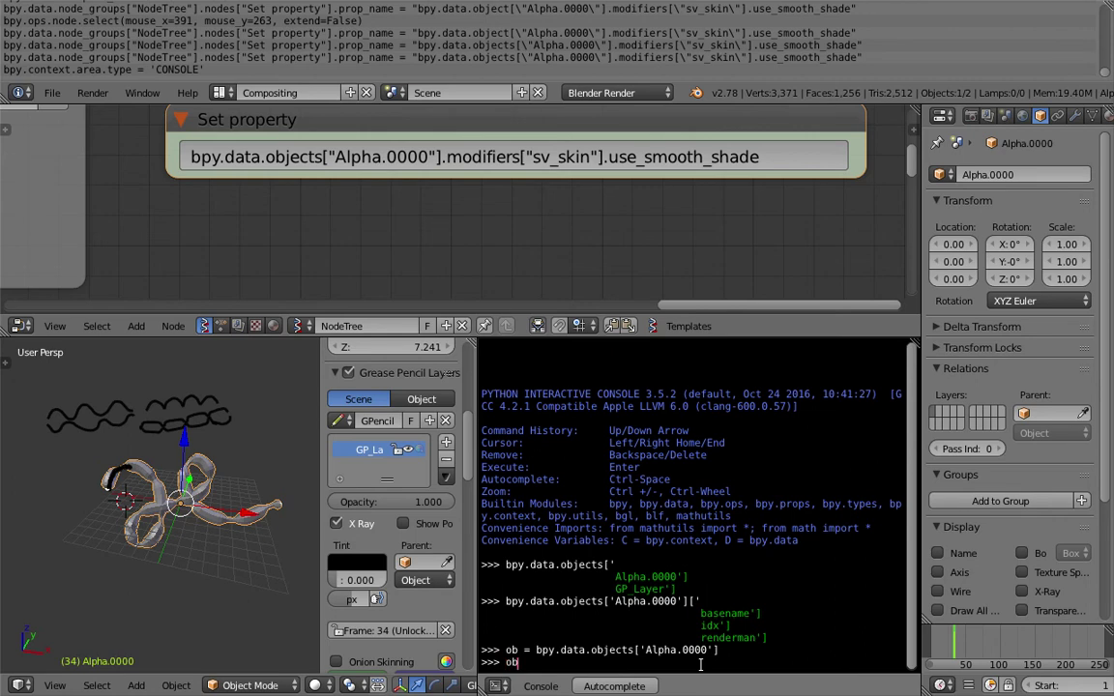
pyautogui.write('.mod')
pyautogui.hotkey('ctrl', 'space')
pyautogui.hotkey('ctrl', 'space')
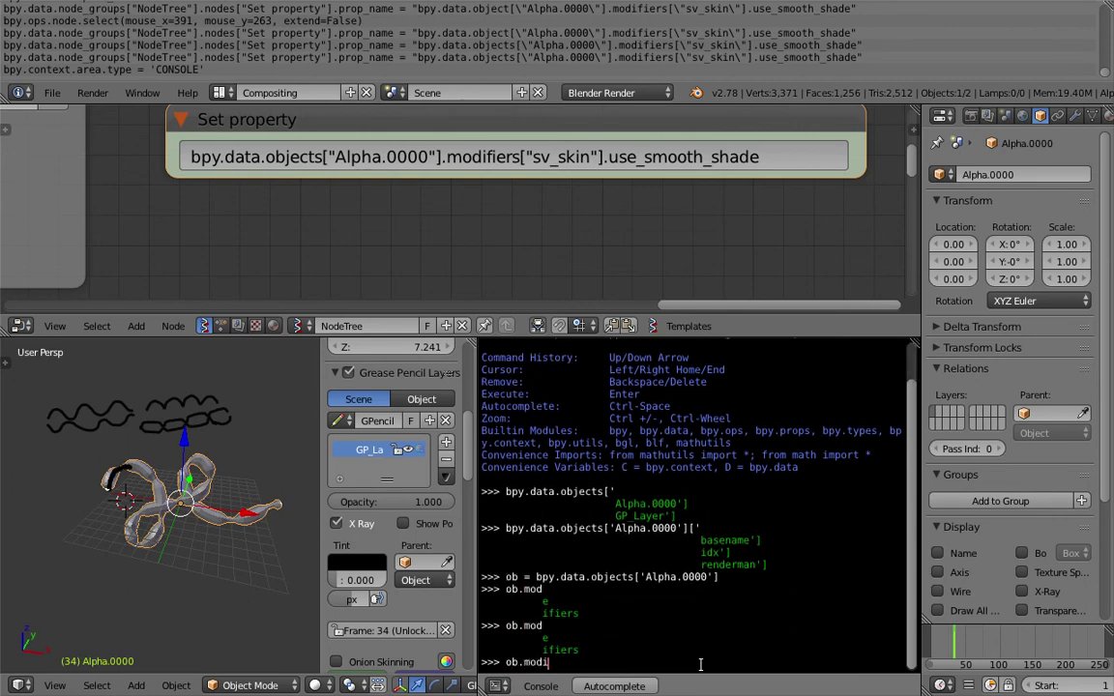
pyautogui.write('i')
pyautogui.hotkey('ctrl', 'space')
pyautogui.hotkey('ctrl', 'space')
pyautogui.hotkey('ctrl', 'space')
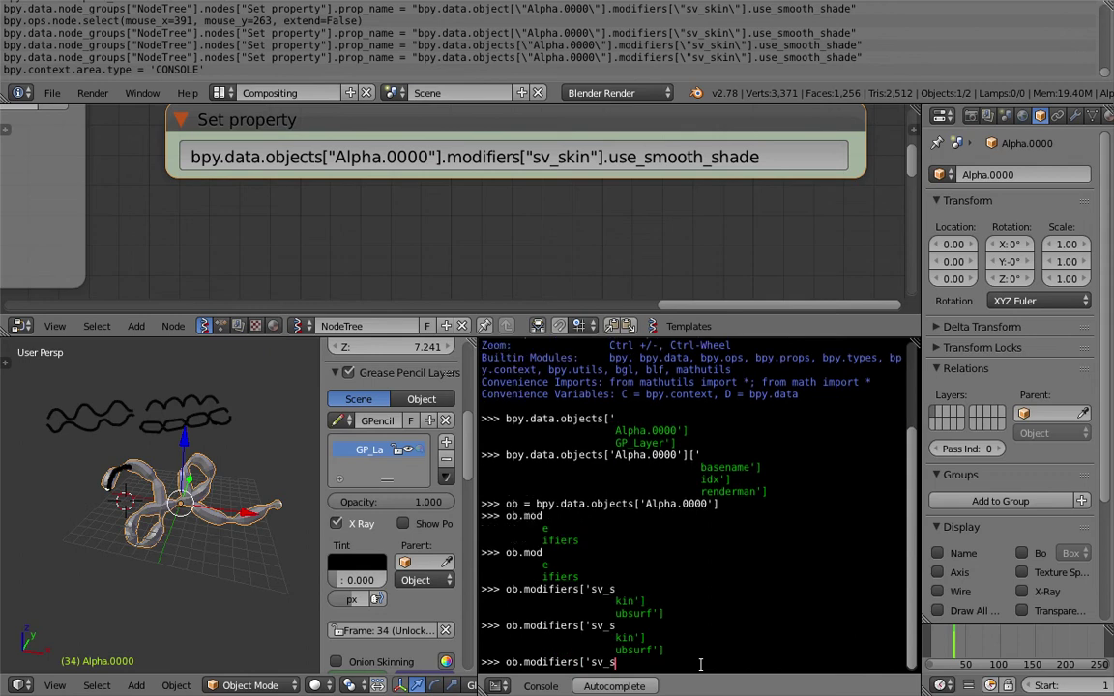
pyautogui.write('k')
pyautogui.hotkey('ctrl', 'space')
pyautogui.write('.us')
pyautogui.hotkey('ctrl', 'space')
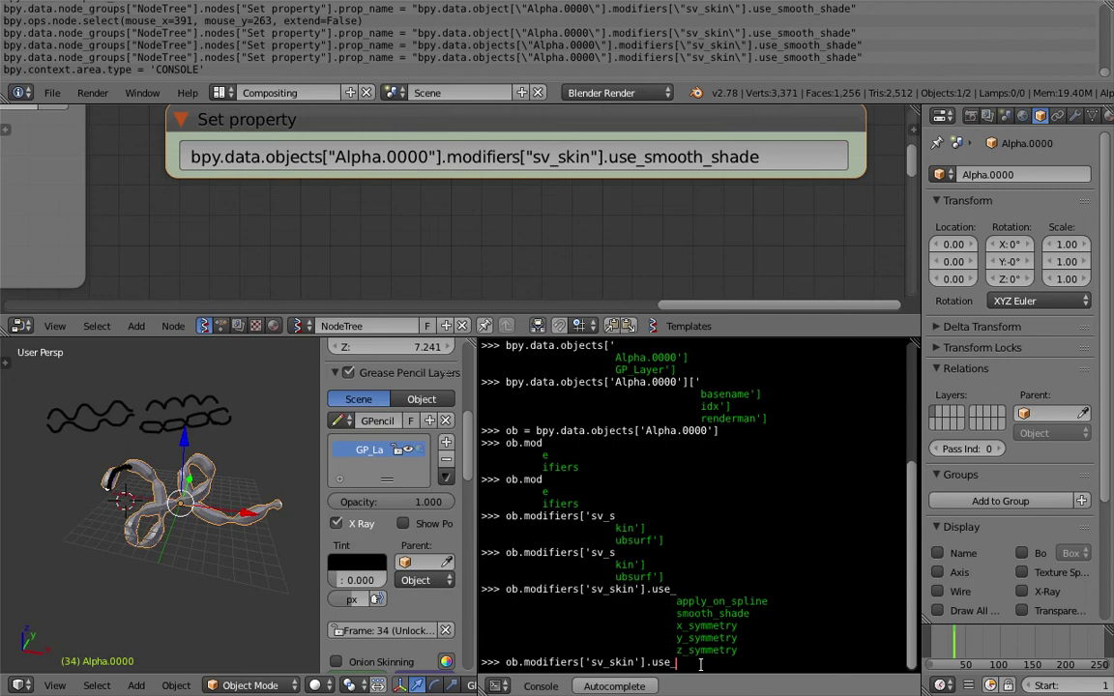
pyautogui.write('s')
pyautogui.hotkey('ctrl', 'space')
pyautogui.press('Return')
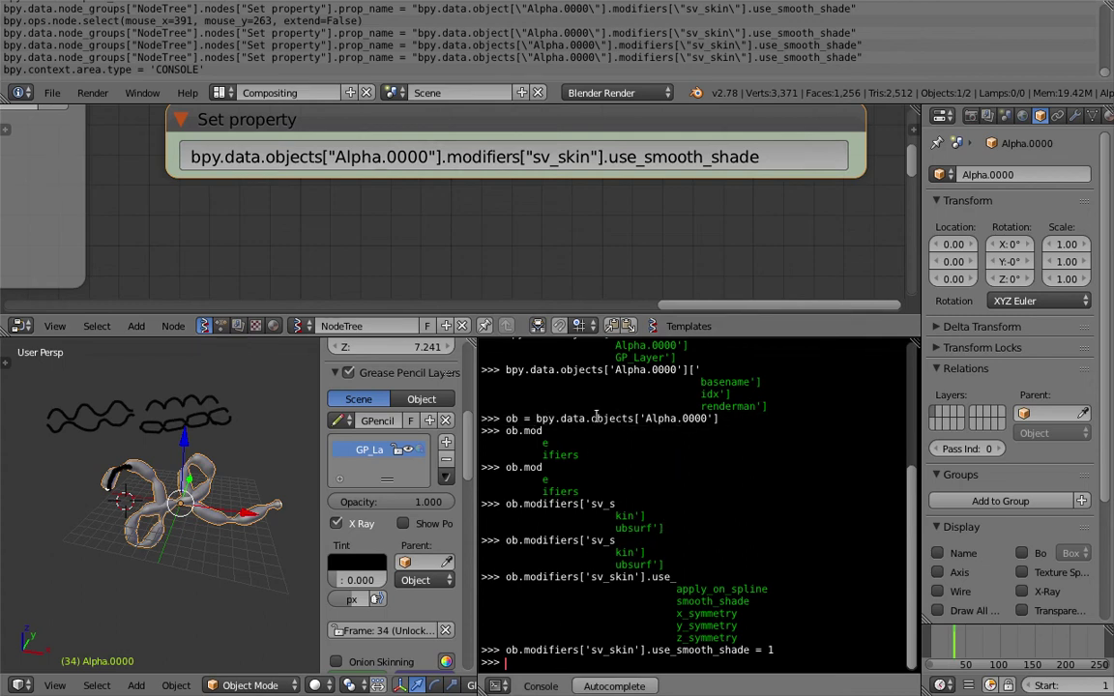
# Replace the Set property path with bpy.data.objects['Alpha.0000'], reused from the console, and extend it with .modifiers['sv_skin'].use_smooth_shader
pyautogui.moveTo(537, 418); pyautogui.dragTo(729, 419)
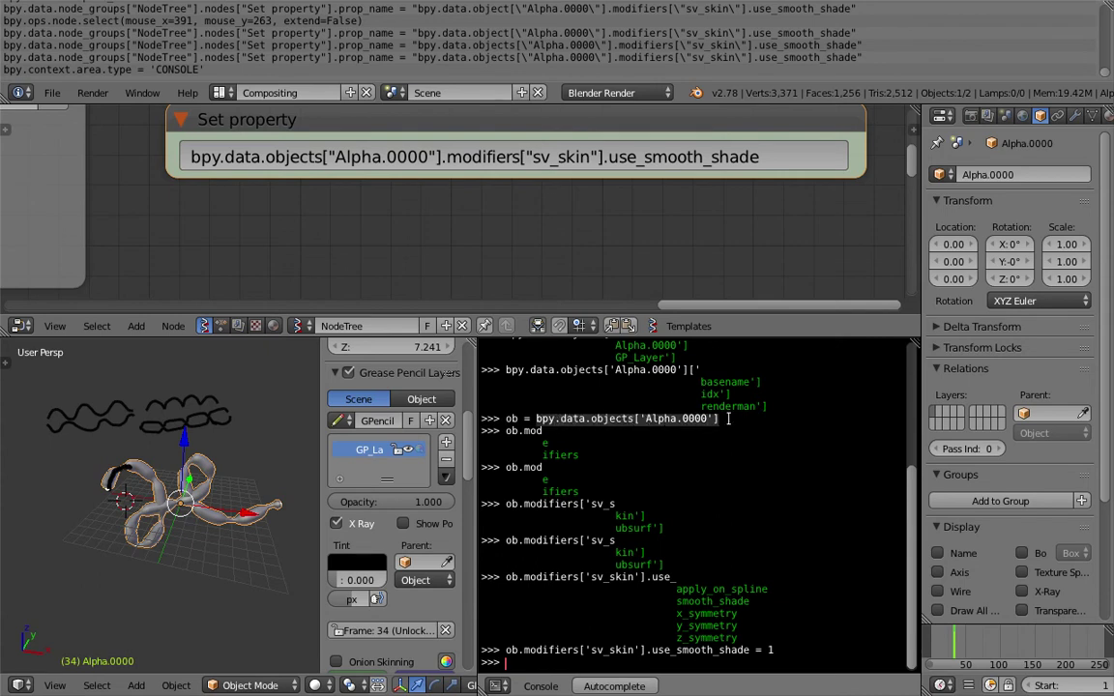
pyautogui.click(425, 158)
pyautogui.write("bpy.data.objects['Alpha.0000']")
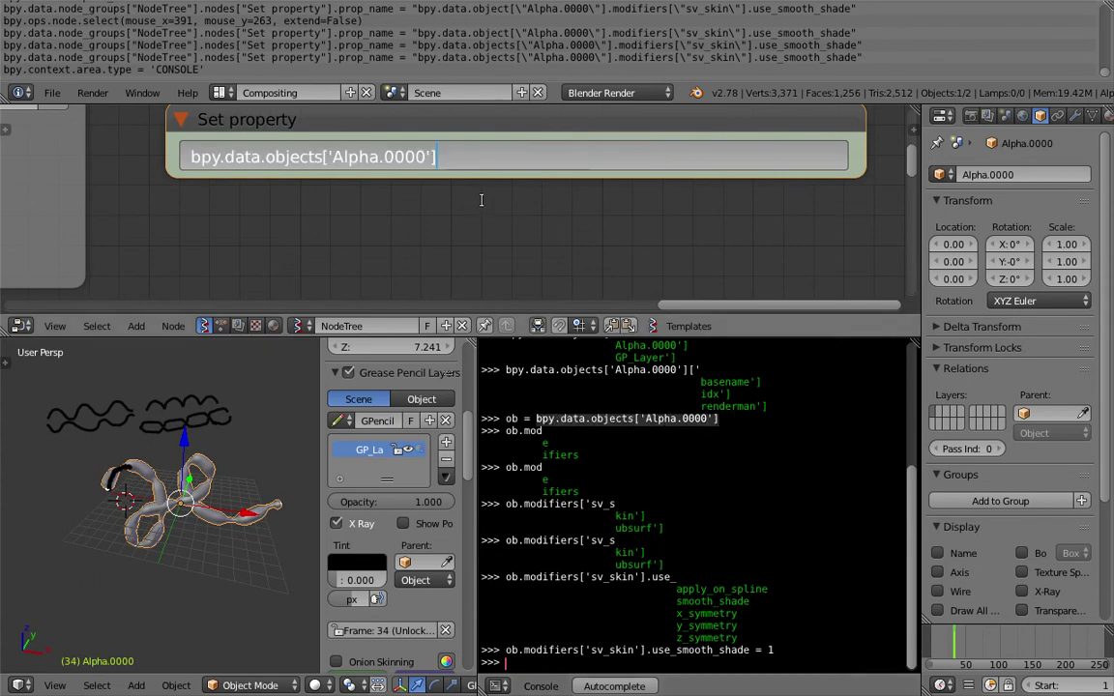
pyautogui.press('Return')
pyautogui.click(459, 161)
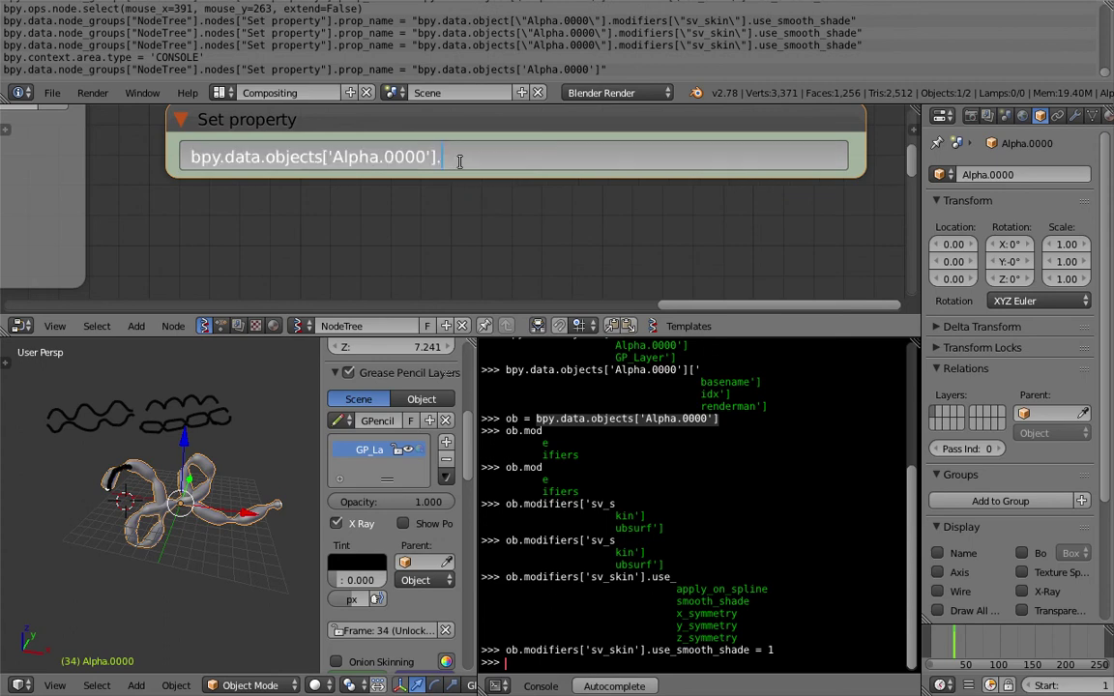
pyautogui.write('.modifiers')
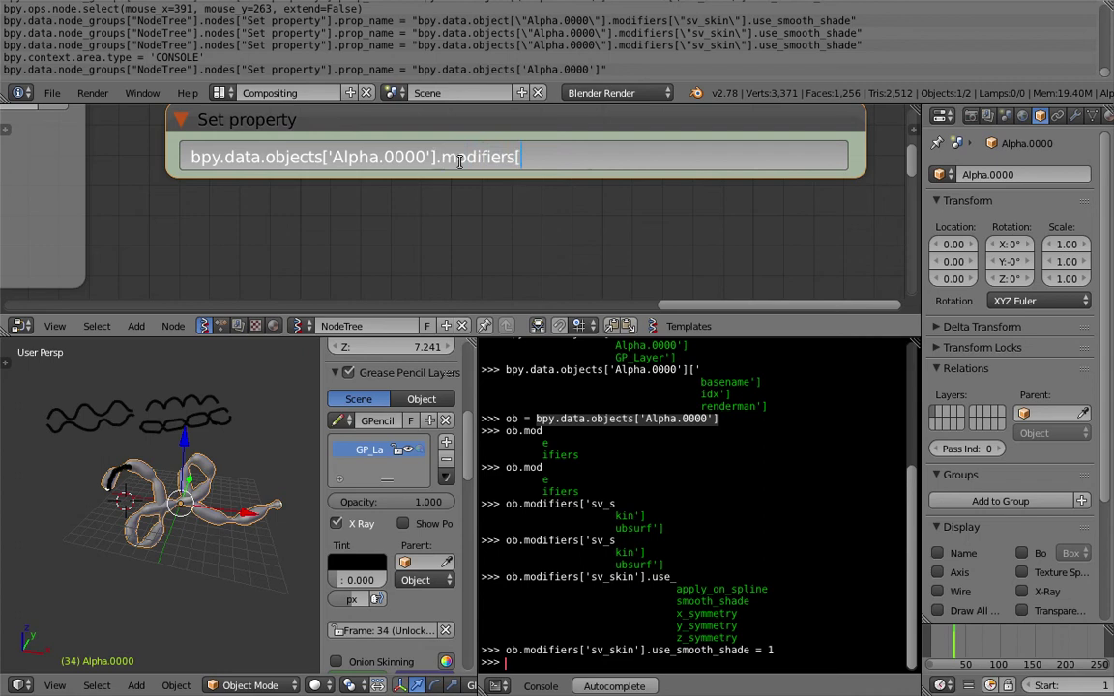
pyautogui.write("['sb")
pyautogui.press('BackSpace')
pyautogui.write("v_skin'].use")
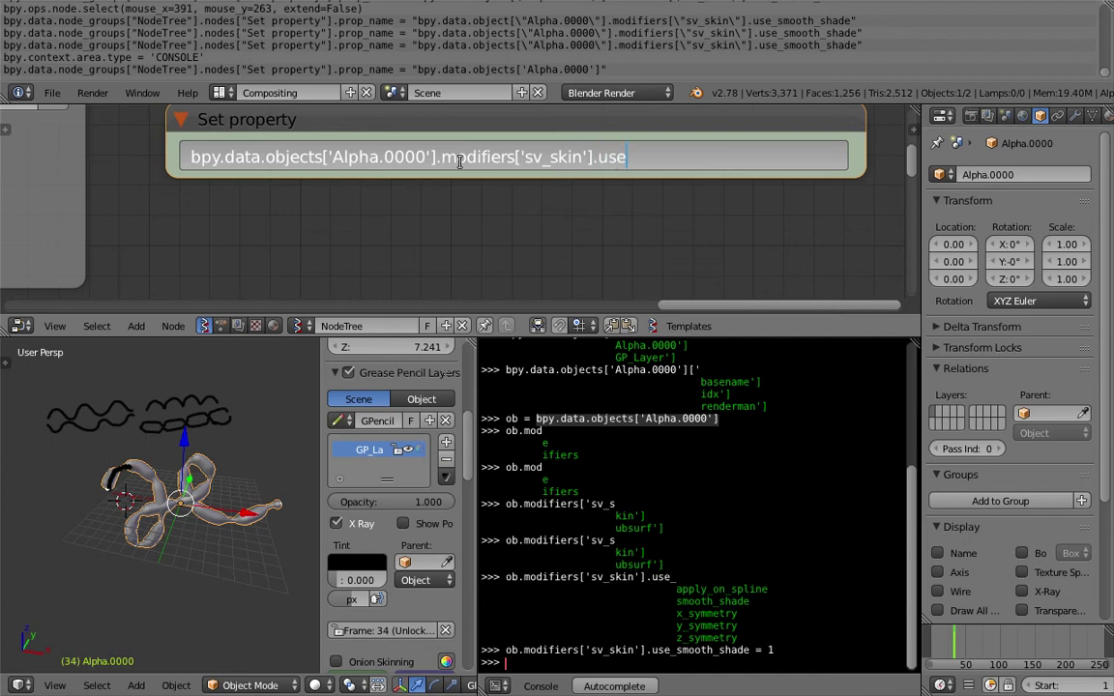
pyautogui.write('_smooth_shader')
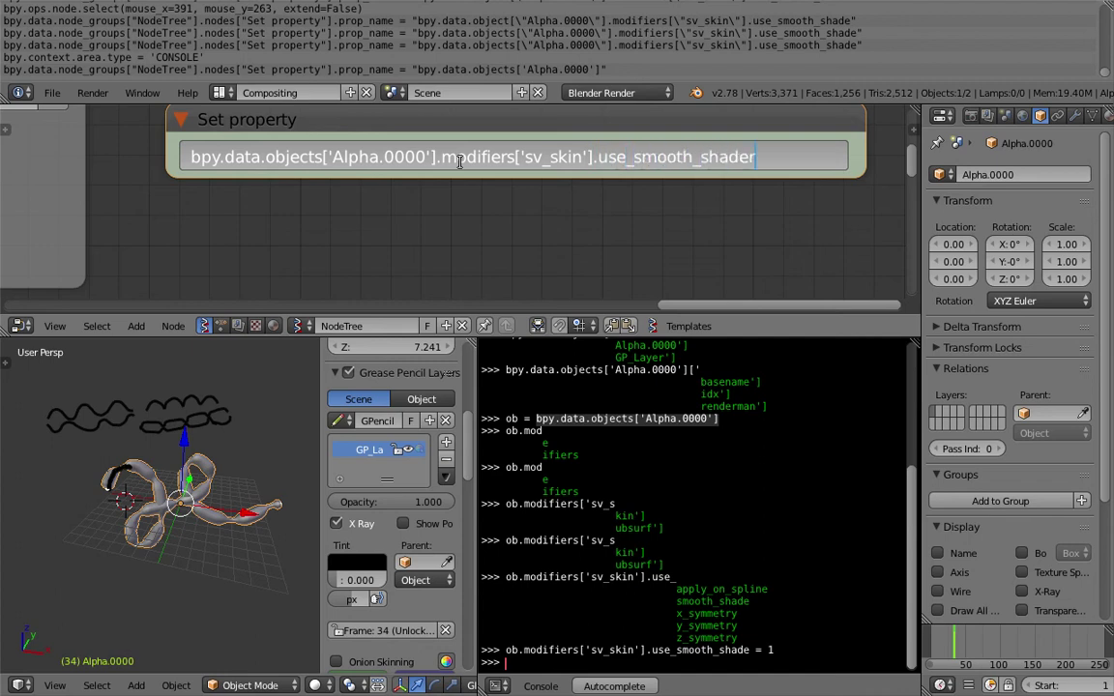
pyautogui.press('Return')
# Correct the end of the Set property path from use_smooth_shader to use_smooth_shade
pyautogui.click(766, 155)
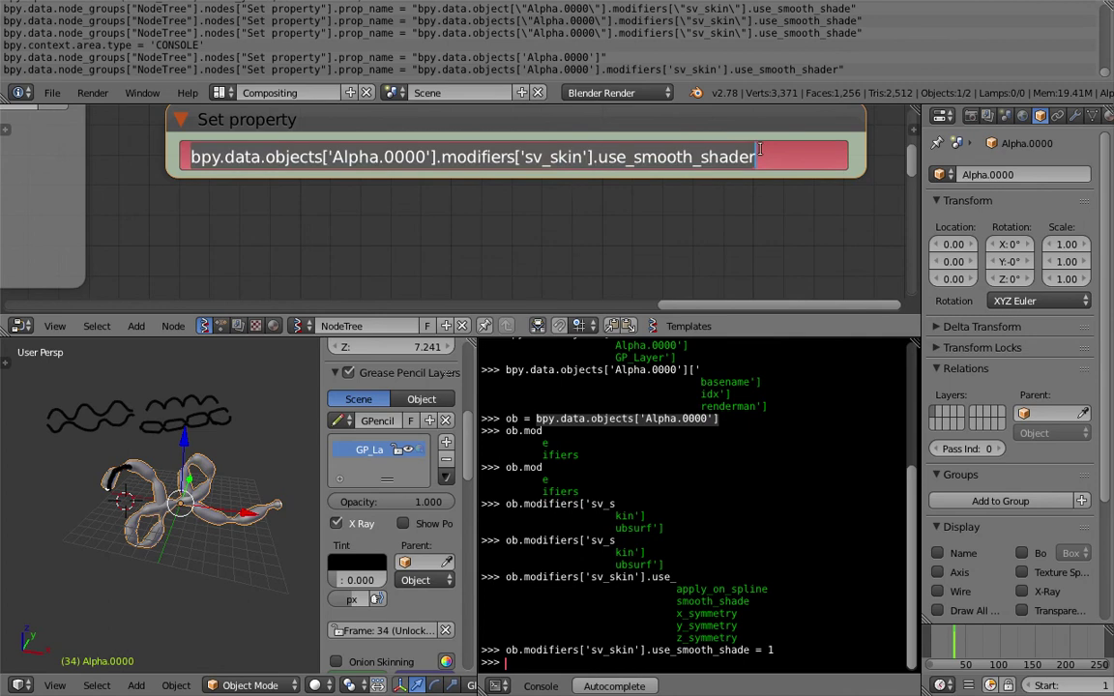
pyautogui.press('End')
pyautogui.press('BackSpace')
pyautogui.press('Return')
pyautogui.scroll(-3, 766, 154)
pyautogui.moveTo(585, 141); pyautogui.dragTo(597, 153, button='middle')
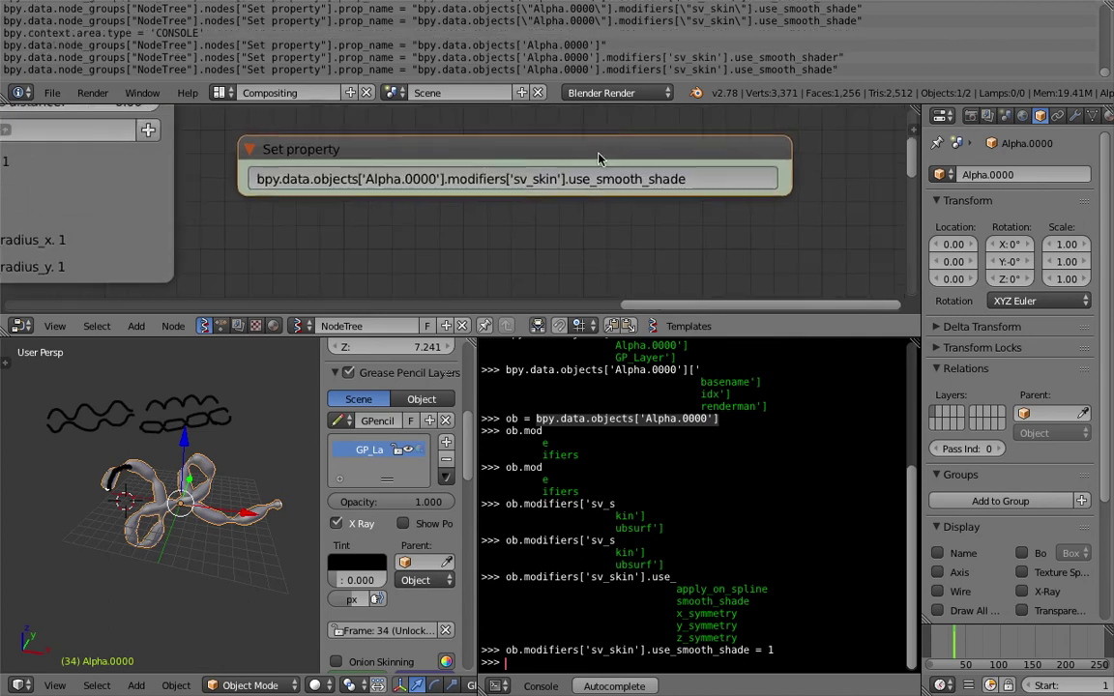
# Shift the Set property node slightly, check the error log in Terminal, and return to Blender to re-enter the same path
pyautogui.moveTo(545, 155); pyautogui.dragTo(588, 149)
pyautogui.doubleClick(473, 175)
pyautogui.press('Return')
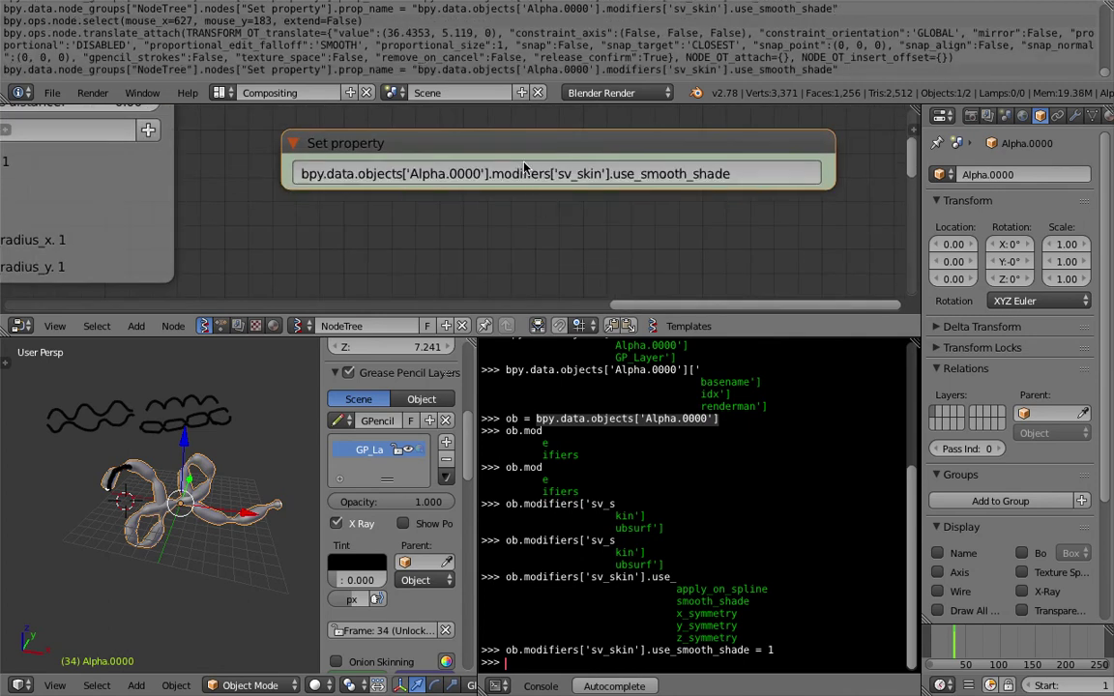
pyautogui.hotkey('ctrl', 'Left')
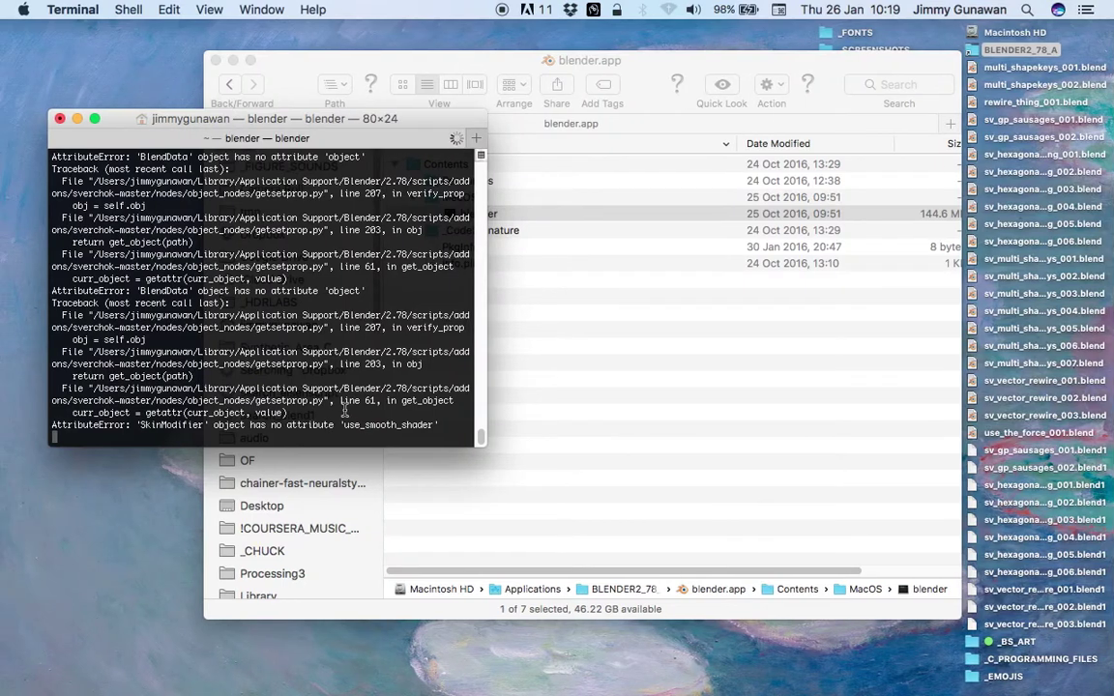
pyautogui.press('super+Tab')
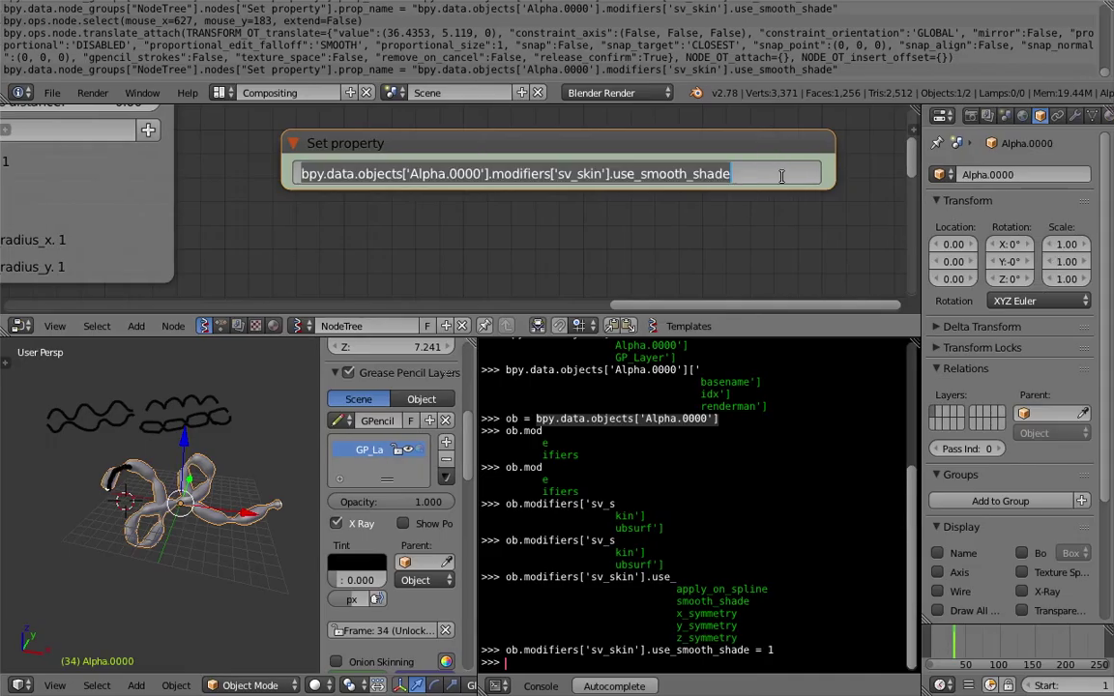
pyautogui.press('Return')
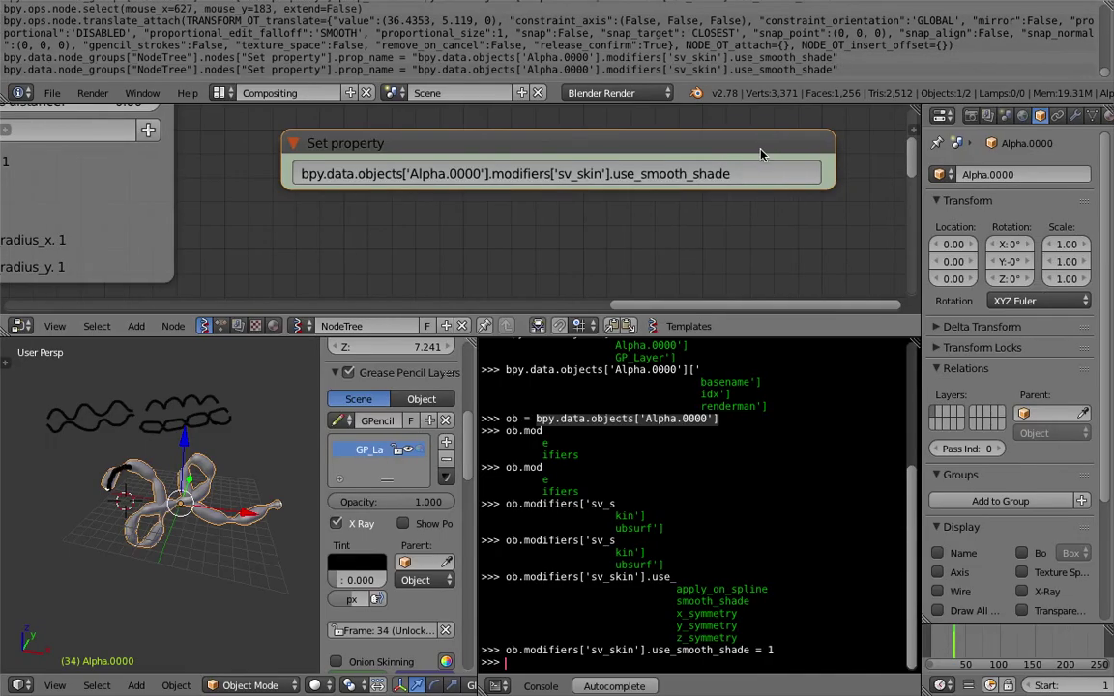
# Delete the Set property node and create a new Animation Nodes tree in the node editor
pyautogui.click(677, 136)
pyautogui.press('x')
pyautogui.hotkey('ctrl', 's')
pyautogui.click(490, 242)
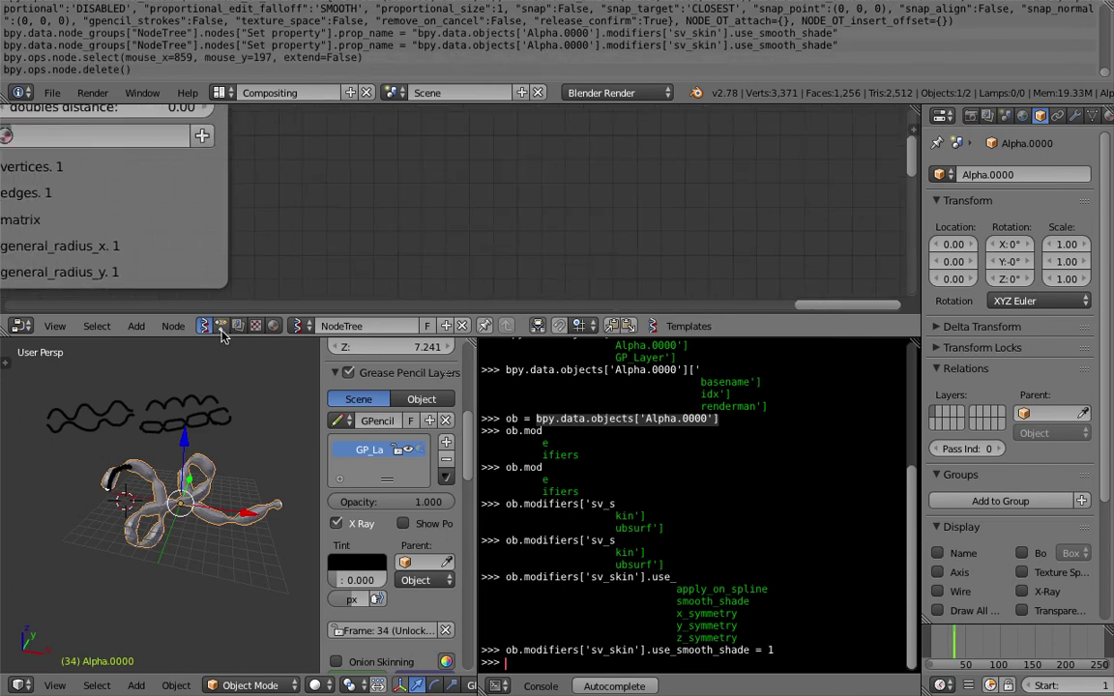
pyautogui.click(221, 326)
pyautogui.click(339, 326)
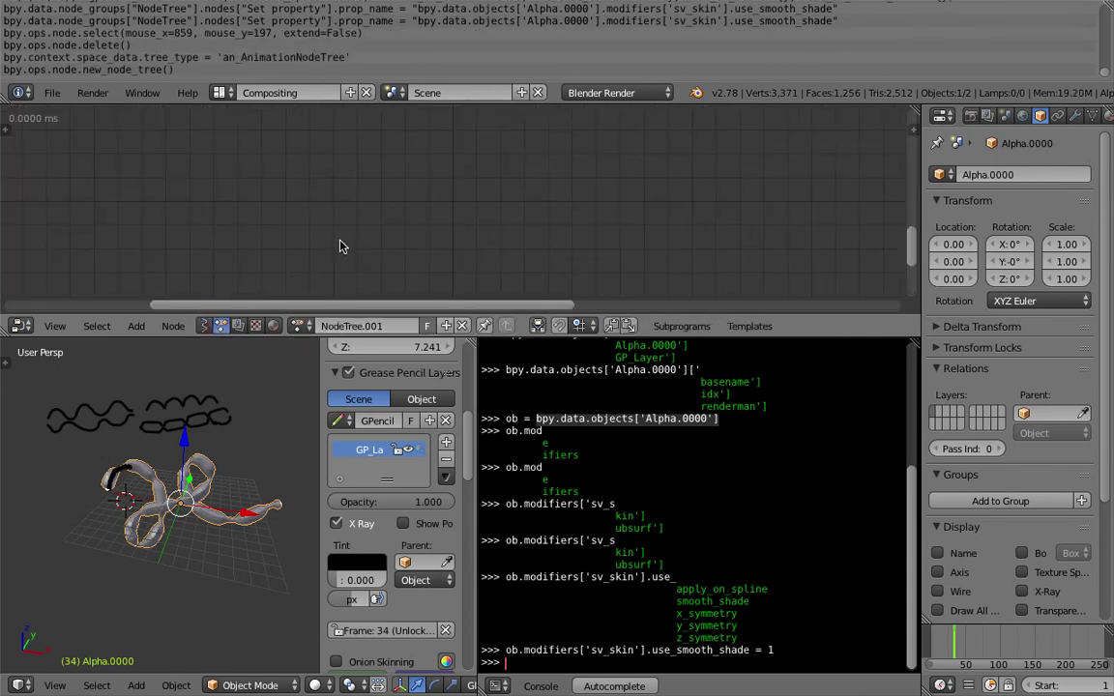
pyautogui.hotkey('shift', 'a')
pyautogui.click(349, 166)
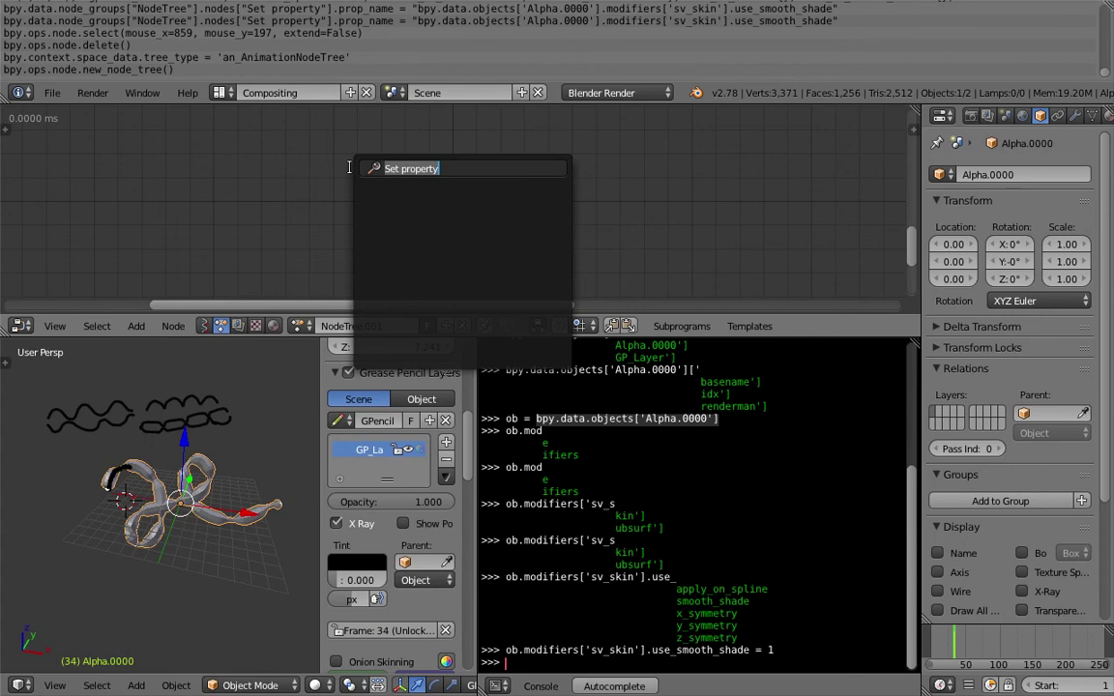
pyautogui.write('objec')
pyautogui.press('Escape')
pyautogui.hotkey('shift', 'a')
pyautogui.click(305, 173)
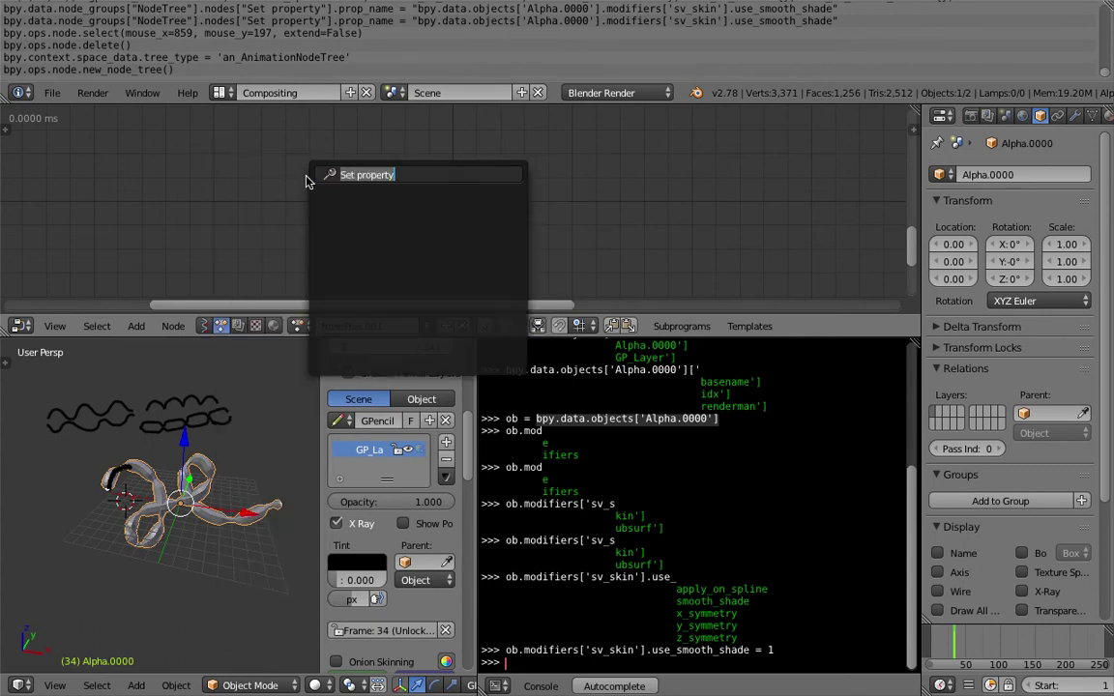
pyautogui.press('Escape')
# Search the available nodes for "object a" and place an Object Attribute Output node in the new tree
pyautogui.hotkey('shift', 'a')
pyautogui.click(302, 190)
pyautogui.write('objects')
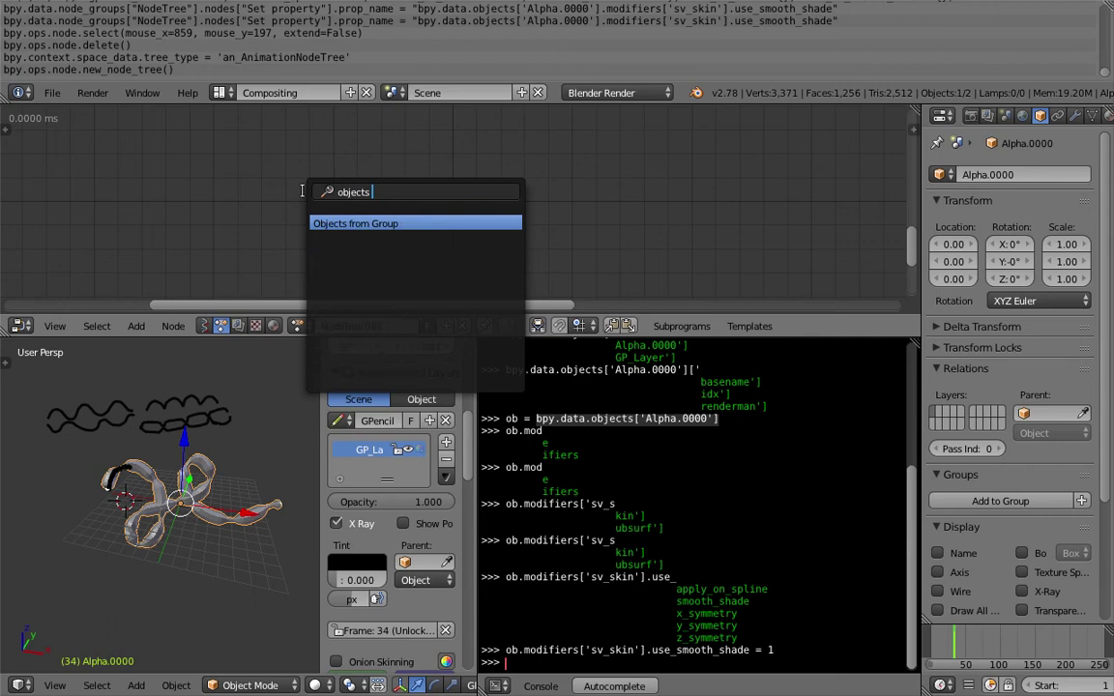
pyautogui.hotkey('ctrl', 'a')
pyautogui.write('object a')
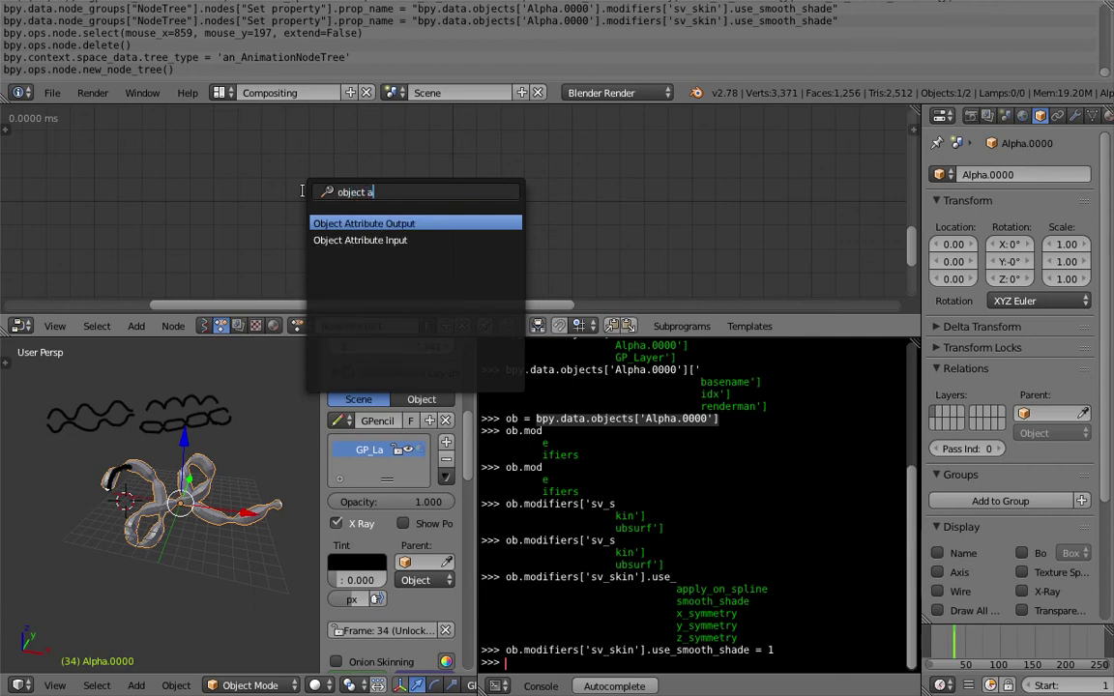
pyautogui.press('Return')
pyautogui.click(337, 206)
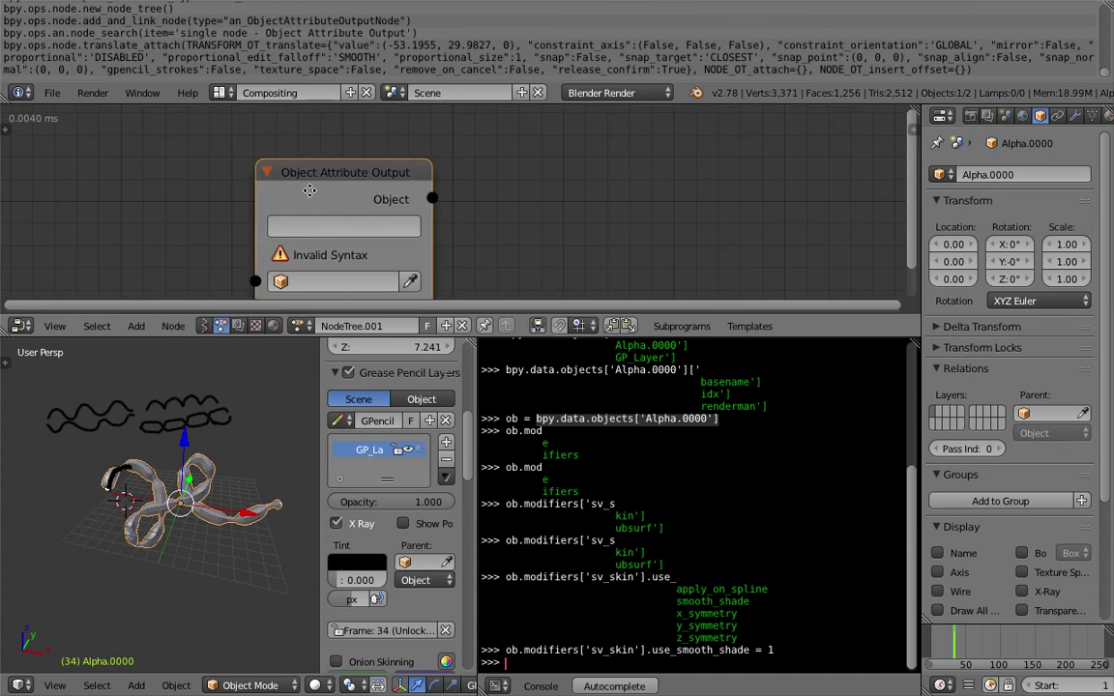
# Assign the selected mesh Alpha.0000 to the Object Attribute Output node and widen the node
pyautogui.click(411, 279)
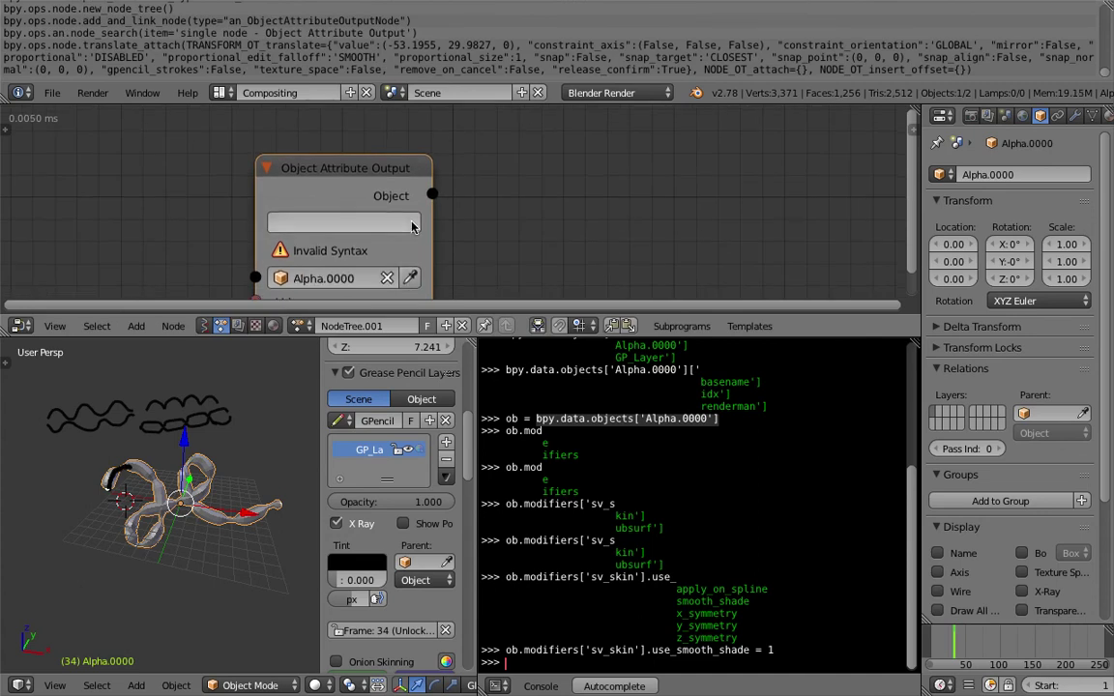
pyautogui.moveTo(431, 222); pyautogui.dragTo(606, 236)
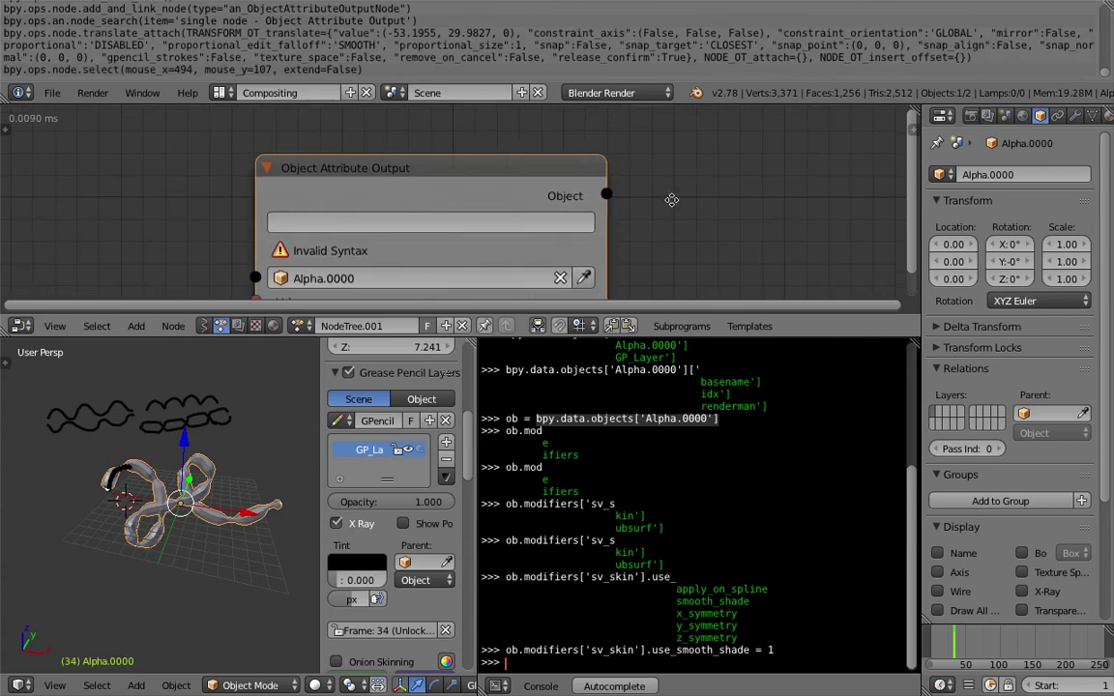
pyautogui.moveTo(673, 200); pyautogui.dragTo(688, 177, button='middle')
# Paste the copied property path into the Object Attribute Output node and trim it to modifiers['sv_skin'].use_smooth_shade
pyautogui.click(546, 199)
pyautogui.hotkey('ctrl', 'v')
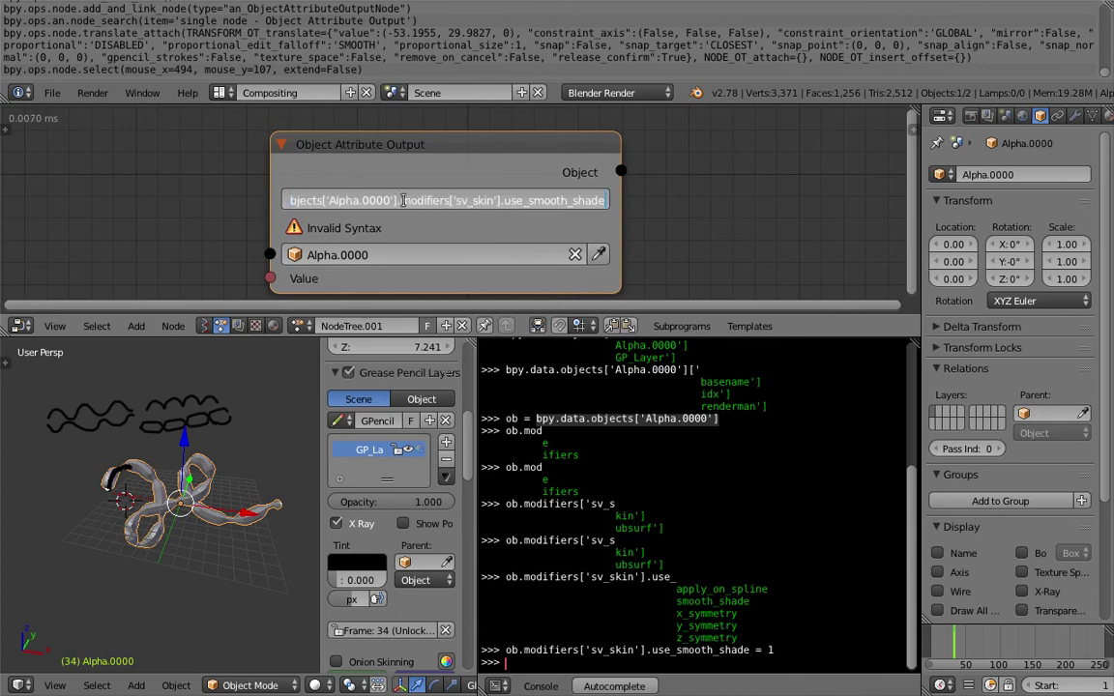
pyautogui.moveTo(400, 201); pyautogui.dragTo(111, 185)
pyautogui.press('BackSpace')
pyautogui.press('Return')
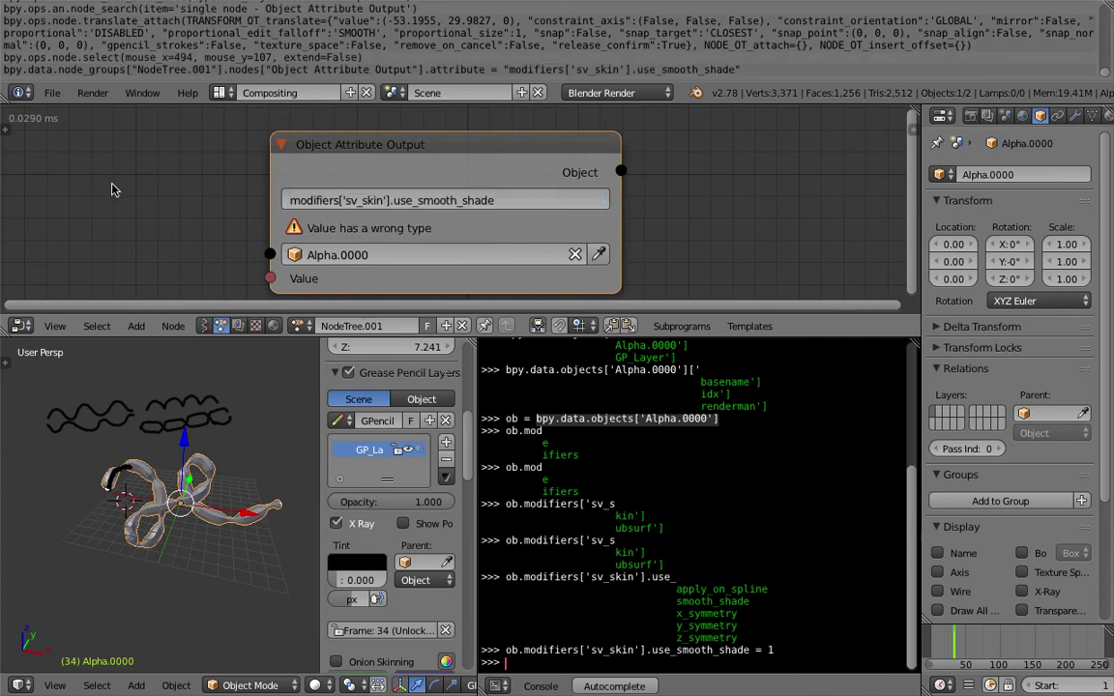
# Add an enabled Boolean Input node and link its Boolean output to the Object Attribute Output's Value socket
pyautogui.press('Home')
pyautogui.hotkey('shift', 'a')
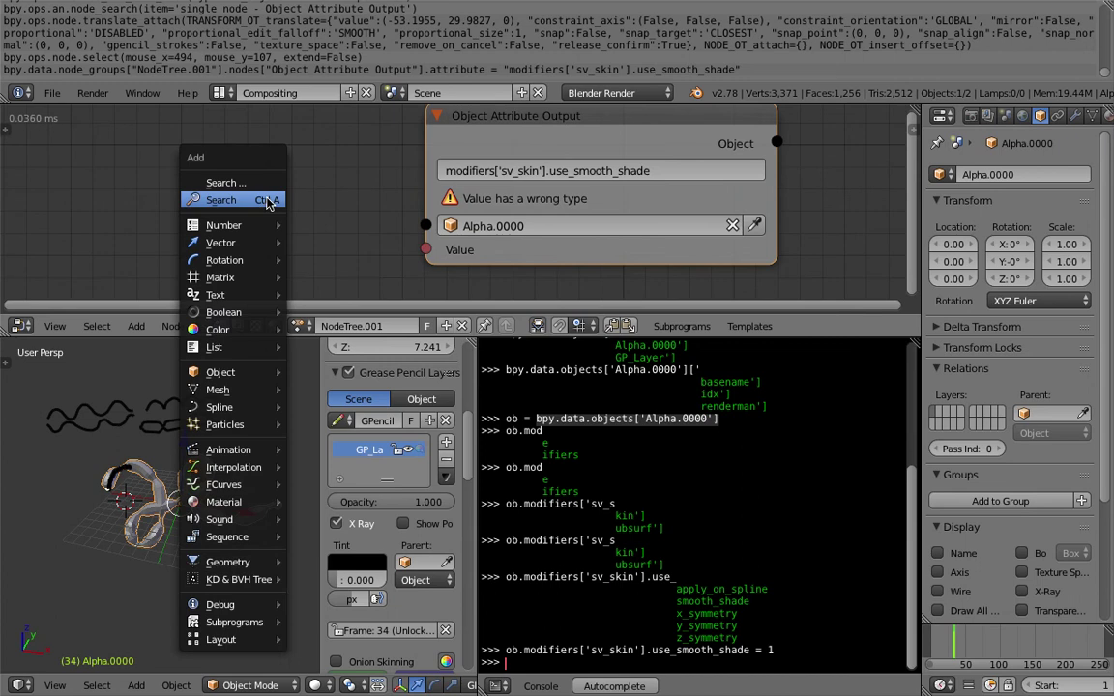
pyautogui.click(265, 200)
pyautogui.write('bool')
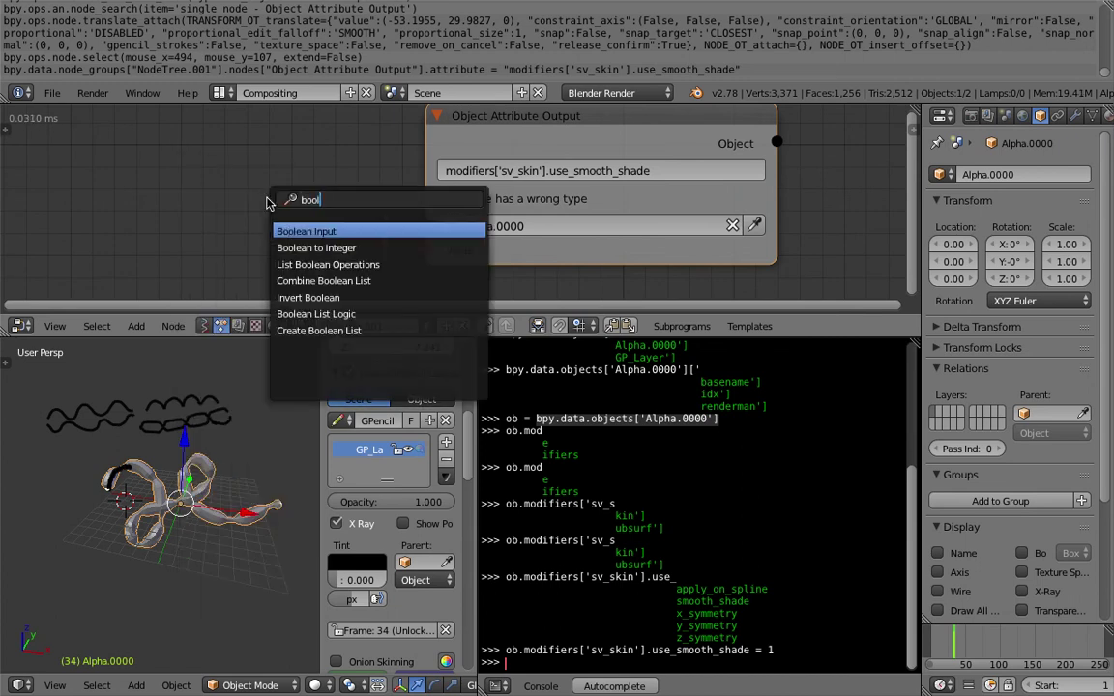
pyautogui.press('Return')
pyautogui.click(223, 200)
pyautogui.moveTo(328, 211); pyautogui.dragTo(426, 249)
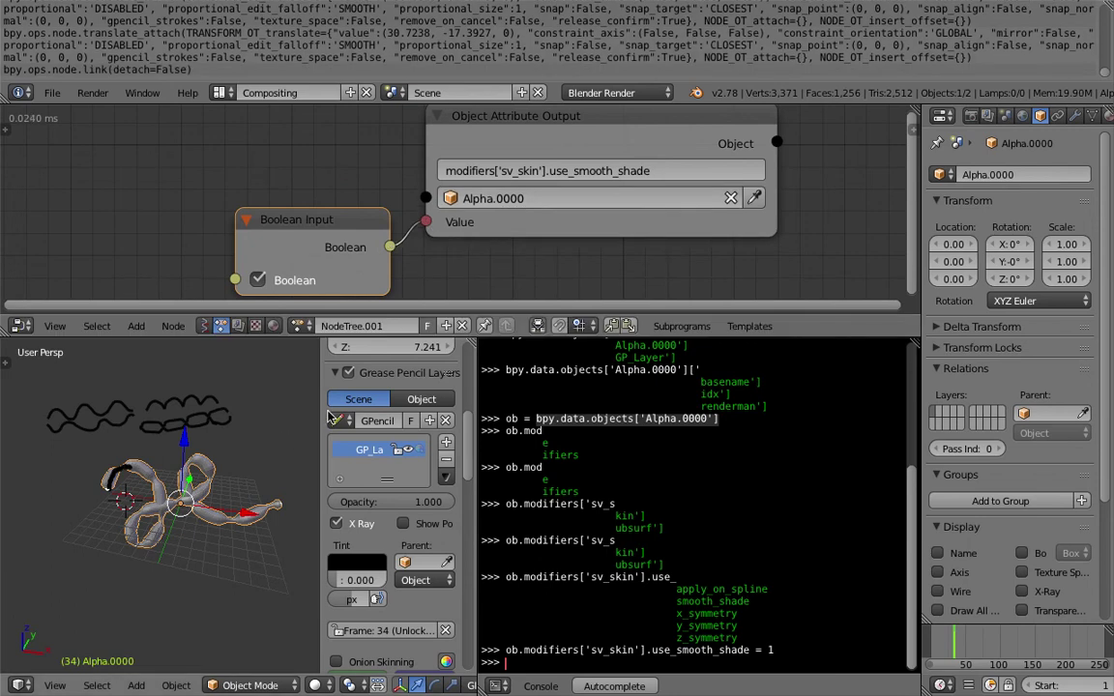
# Hide the 3D view's properties sidebar and extend the 3D view over the Python console
pyautogui.press('n')
pyautogui.scroll(3, 358, 499)
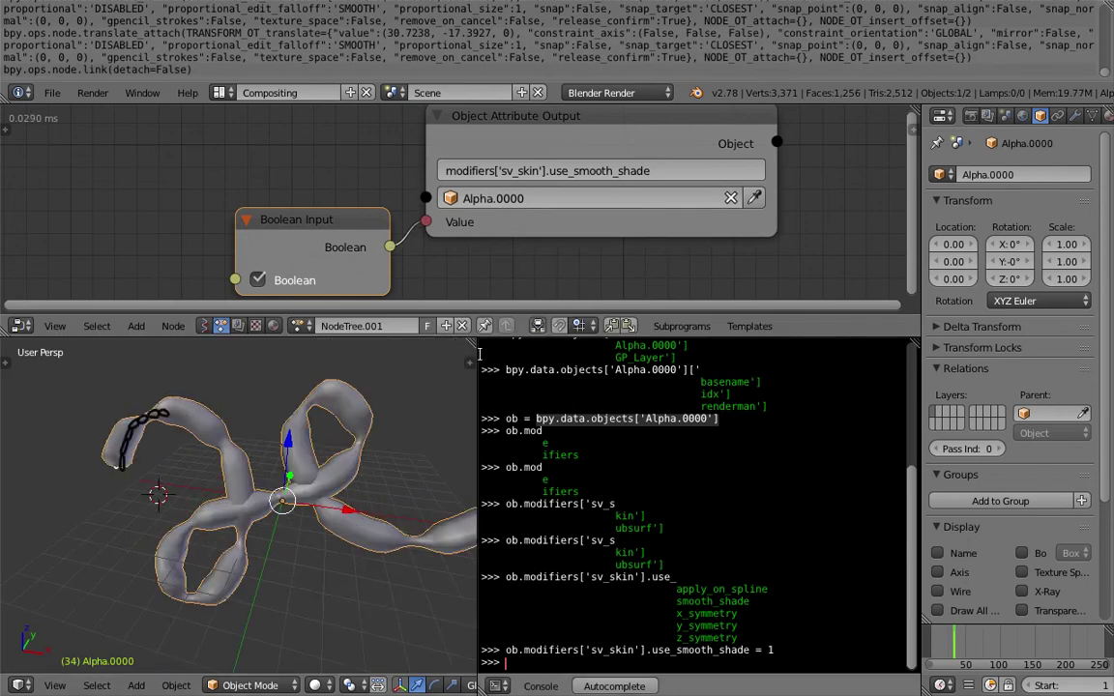
pyautogui.moveTo(474, 344); pyautogui.dragTo(625, 388)
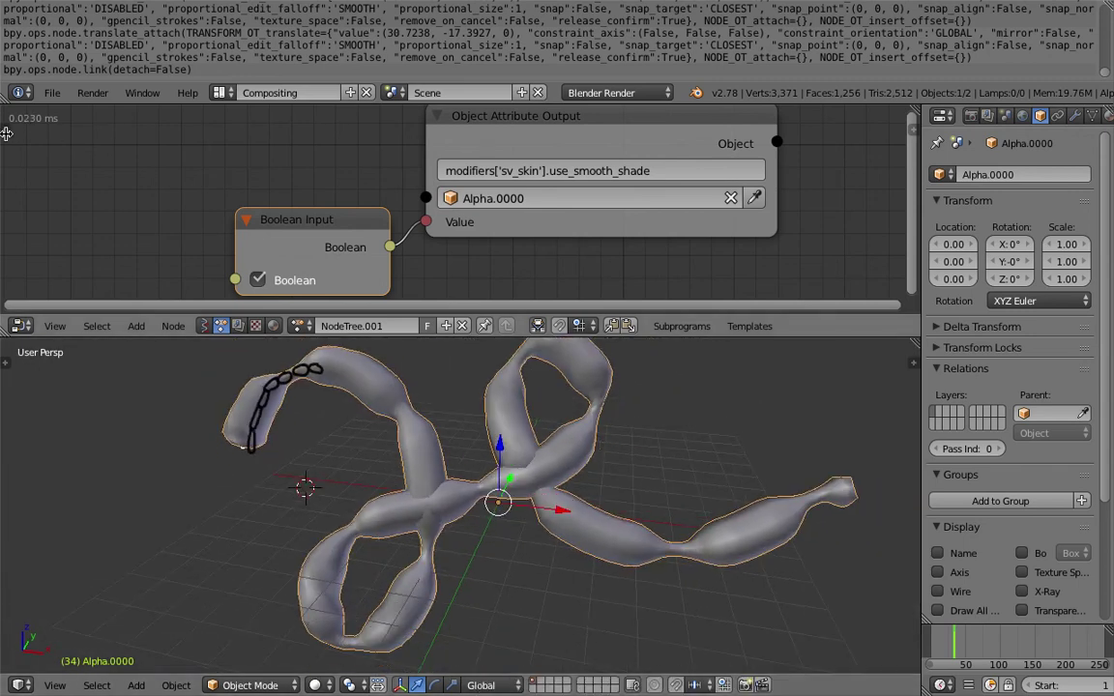
# In the Animation Nodes auto execution settings, disable Always and enable Tree Changed, Frame Changed and Property Changed
pyautogui.click(6, 118)
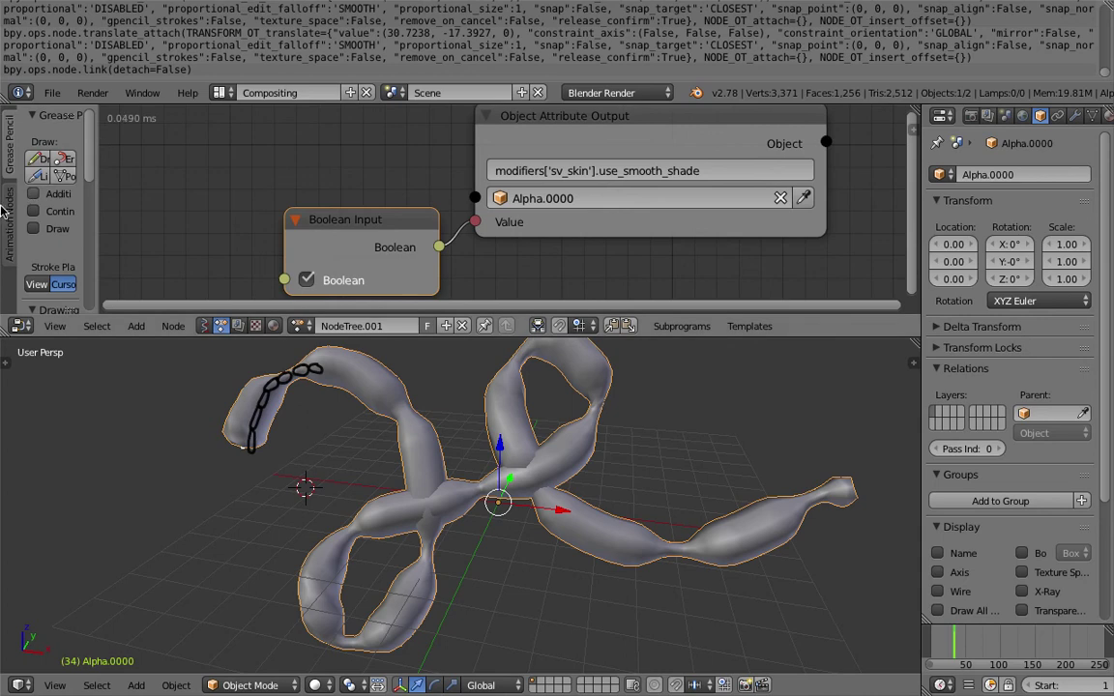
pyautogui.click(4, 211)
pyautogui.click(46, 141)
pyautogui.moveTo(51, 161); pyautogui.dragTo(56, 200)
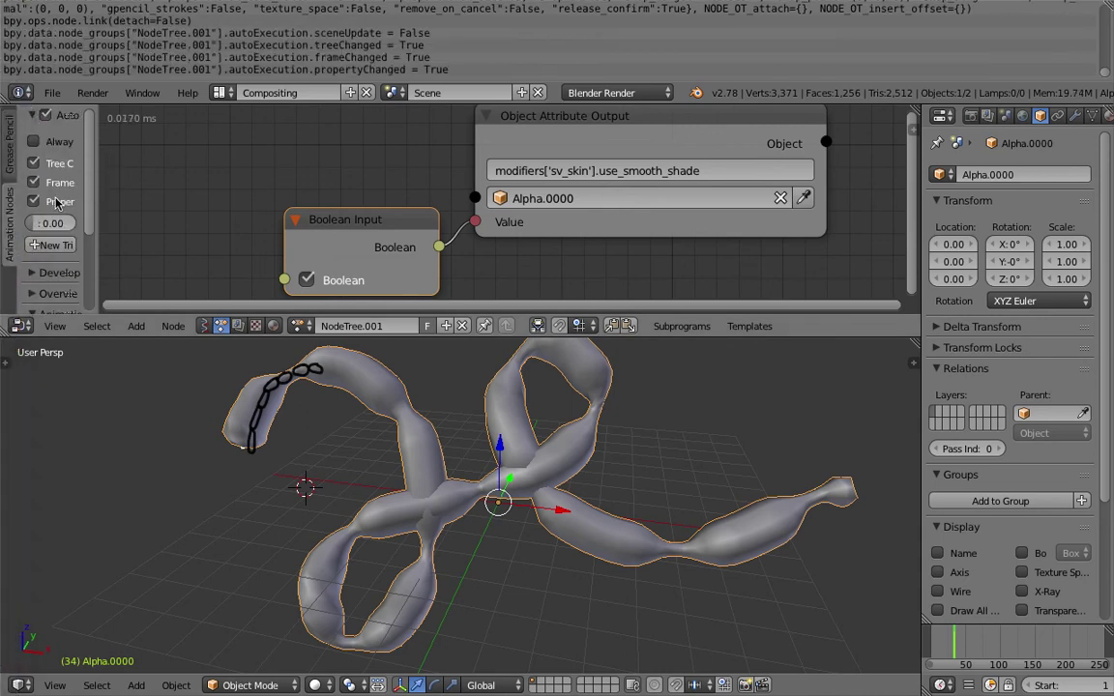
# Try running the Animation Nodes tree with only Always enabled for auto execution, checking the Sverchok editor in between
pyautogui.click(65, 164)
pyautogui.click(60, 200)
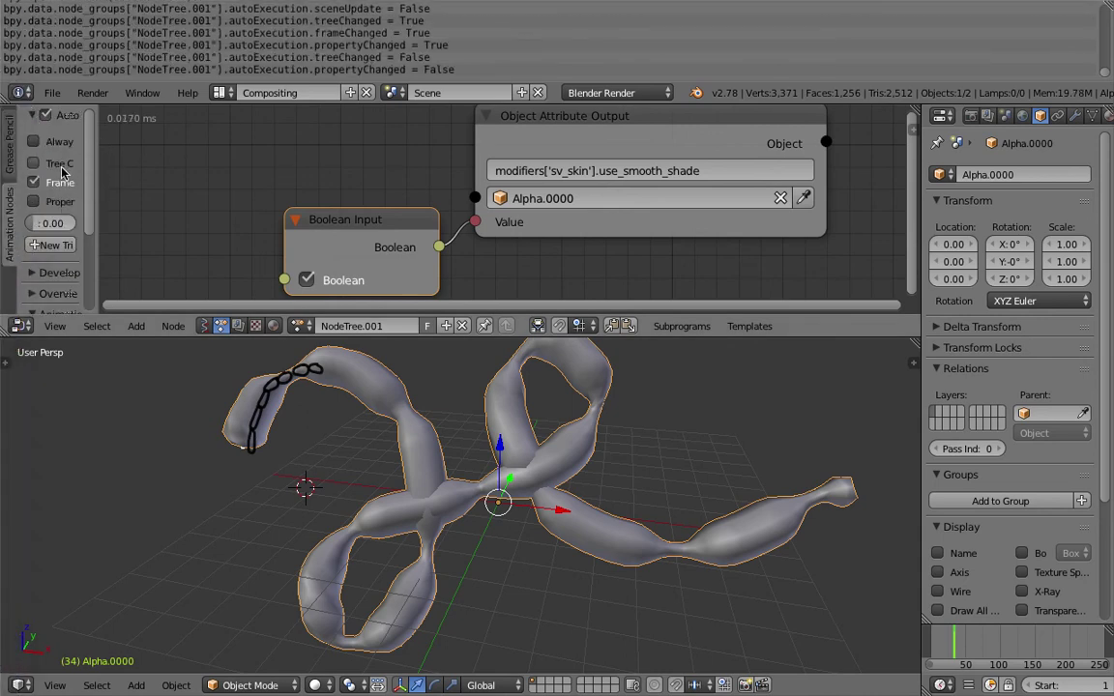
pyautogui.click(58, 182)
pyautogui.click(46, 141)
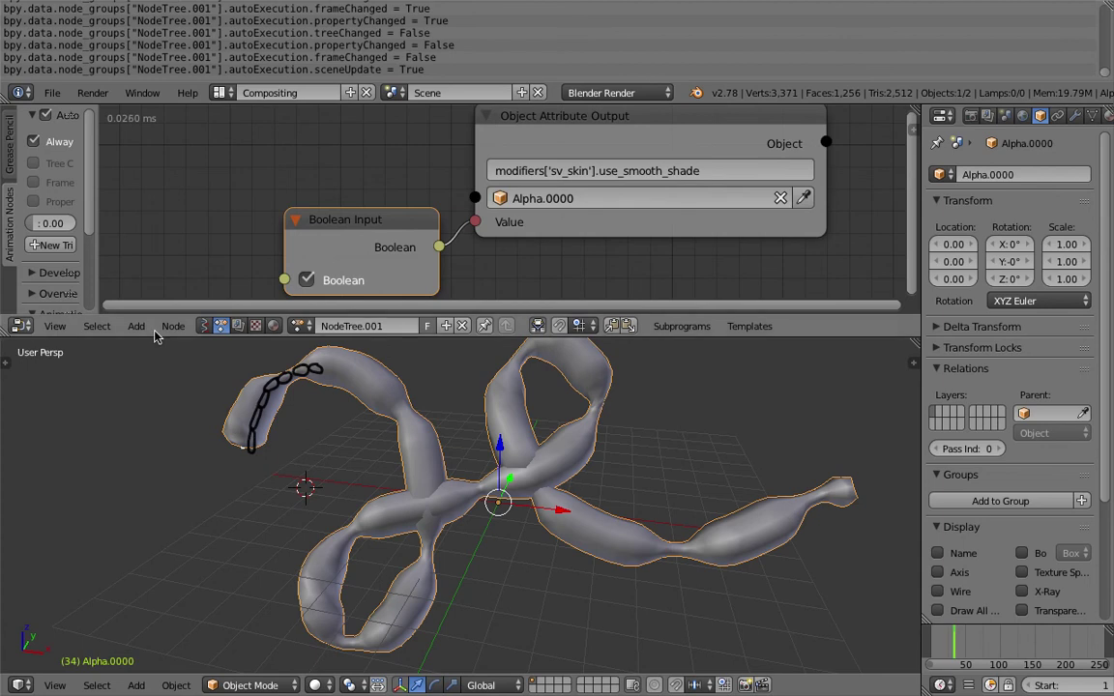
pyautogui.click(203, 326)
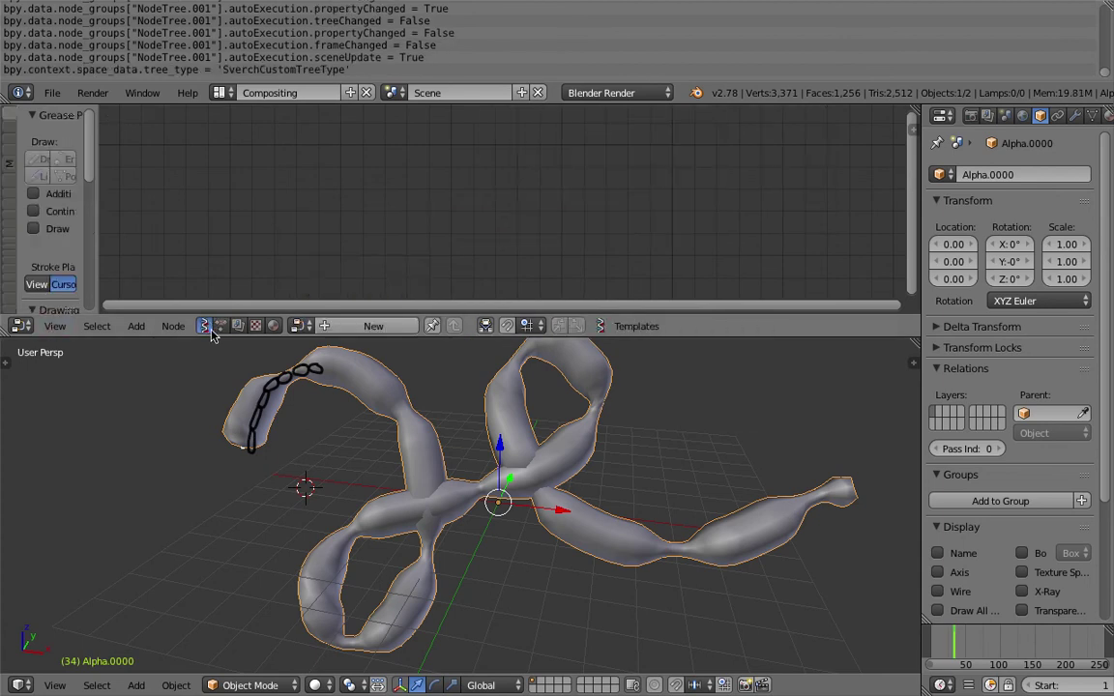
pyautogui.click(221, 326)
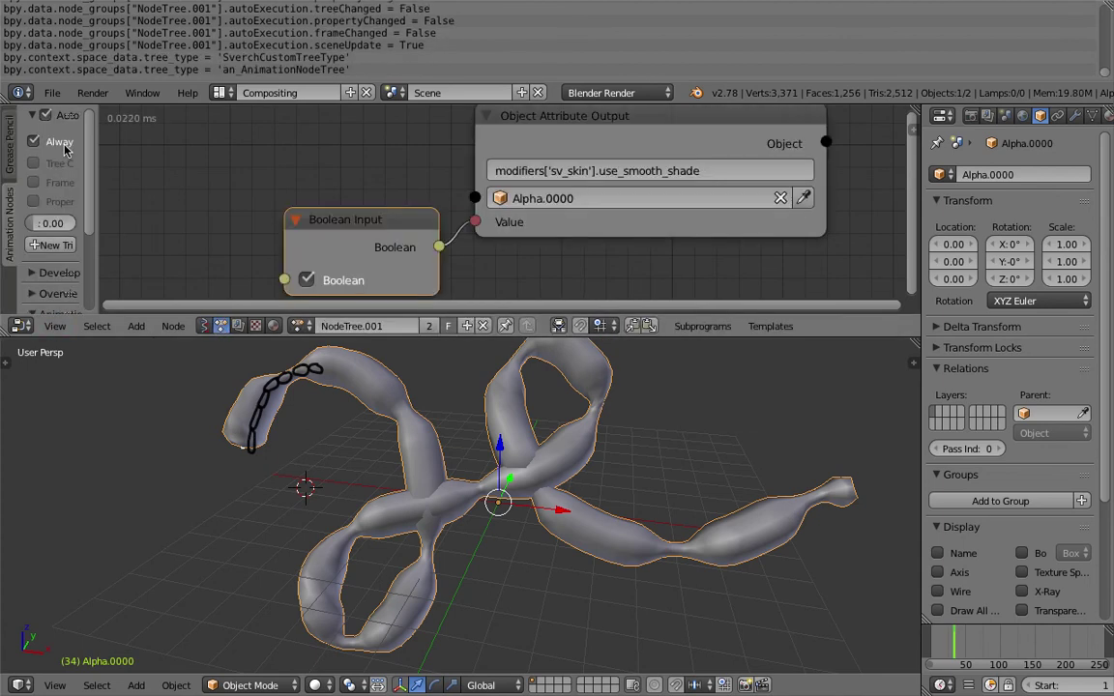
# Display the Sverchok NodeTree again and make the node editor taller around the Skin Mesher and Map Range nodes
pyautogui.click(203, 326)
pyautogui.click(295, 326)
pyautogui.click(320, 354)
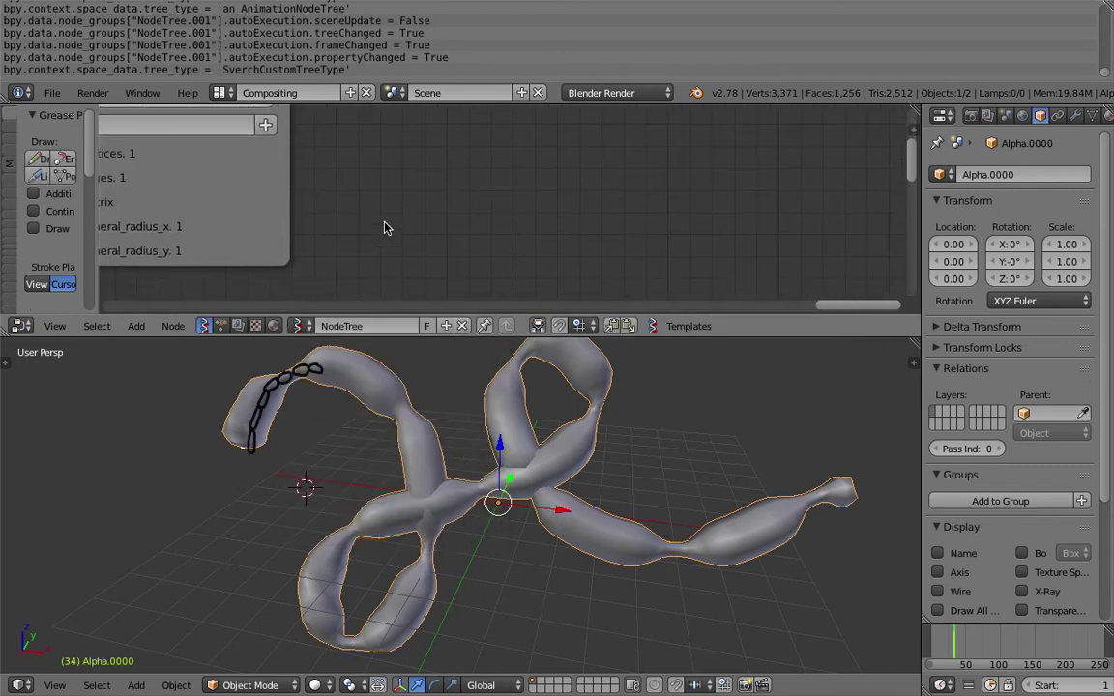
pyautogui.moveTo(384, 227); pyautogui.dragTo(711, 315, button='middle')
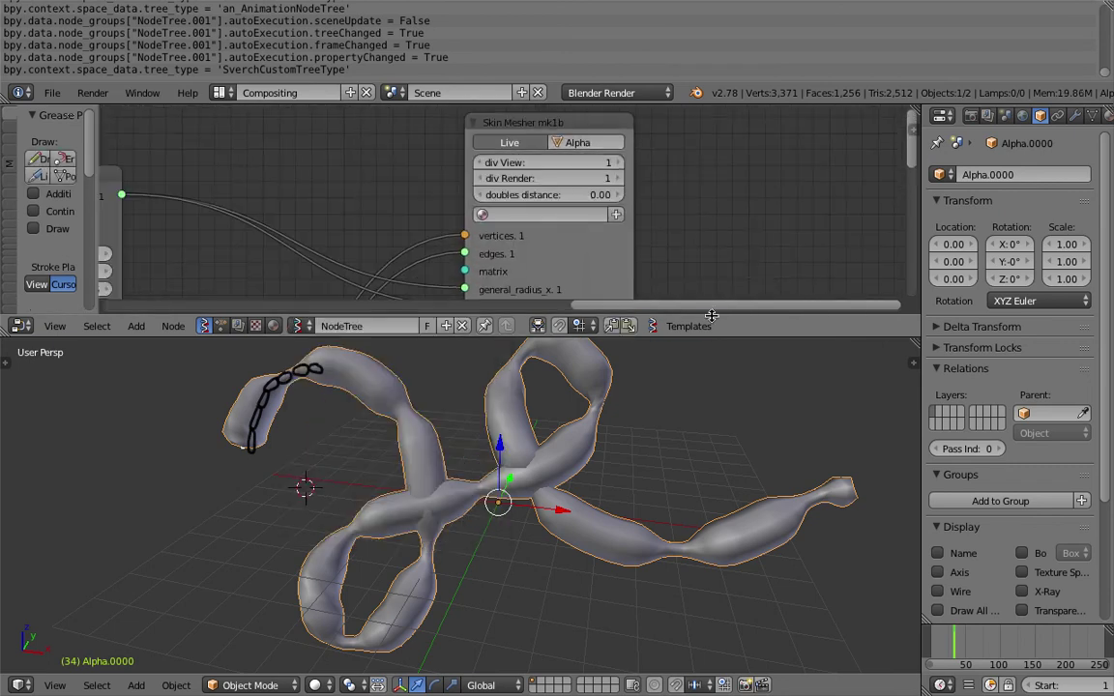
pyautogui.moveTo(717, 337); pyautogui.dragTo(717, 383)
pyautogui.moveTo(596, 252); pyautogui.dragTo(698, 197, button='middle')
# Save over the current blend file
pyautogui.hotkey('ctrl', 's')
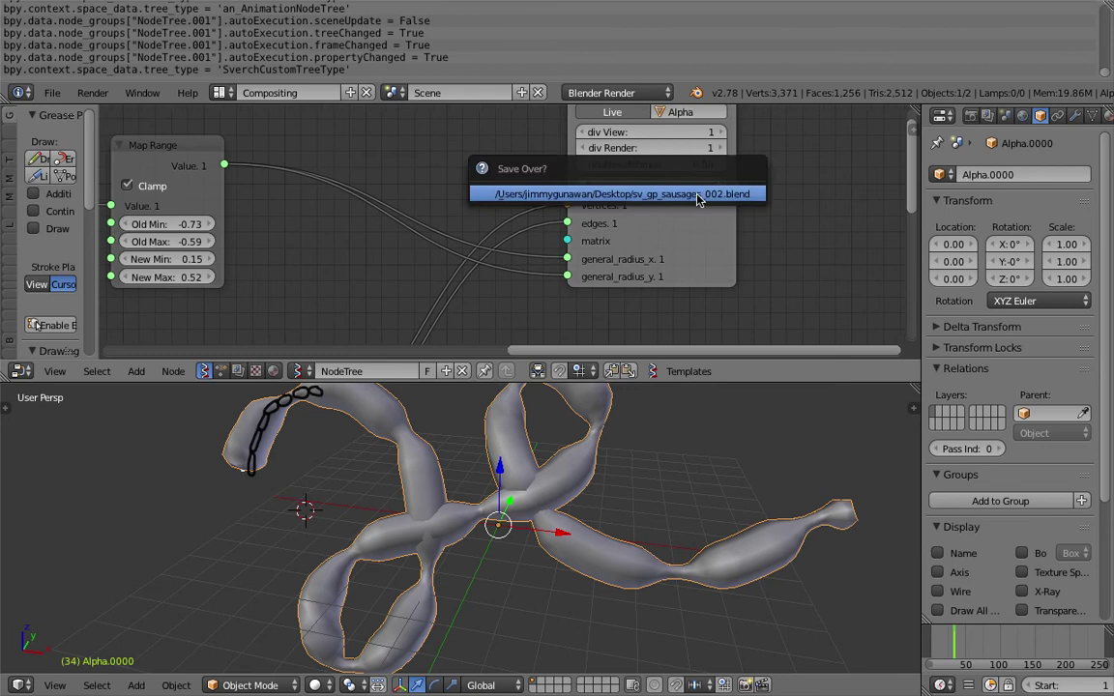
pyautogui.click(698, 198)
pyautogui.scroll(-3, 500, 184)
pyautogui.moveTo(319, 182); pyautogui.dragTo(505, 174, button='middle')
pyautogui.hotkey('ctrl', 's')
pyautogui.click(505, 174)
pyautogui.moveTo(451, 208); pyautogui.dragTo(505, 189, button='middle')
pyautogui.scroll(6, 505, 189)
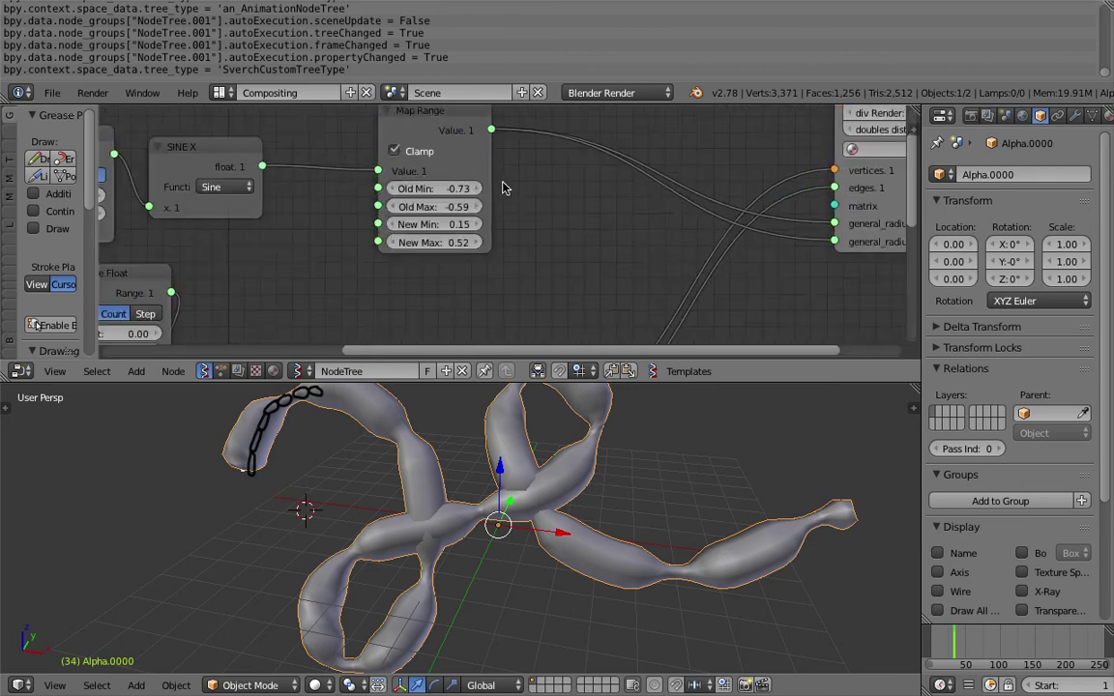
# Set the Map Range node's Old Min to -0.94 and Old Max to -0.92, and save the file
pyautogui.moveTo(451, 184); pyautogui.dragTo(259, 175)
pyautogui.click(448, 181)
pyautogui.press('Tab')
pyautogui.press('Return')
pyautogui.scroll(1, 497, 200)
pyautogui.moveTo(184, 175); pyautogui.dragTo(631, 197)
pyautogui.moveTo(401, 197); pyautogui.dragTo(298, 198)
pyautogui.moveTo(549, 404)
pyautogui.mouseDown(button='middle')
pyautogui.moveTo(561, 483)
pyautogui.moveTo(552, 422)
pyautogui.mouseUp(button='middle')
pyautogui.hotkey('ctrl', 's')
pyautogui.click(552, 423)
pyautogui.moveTo(439, 172); pyautogui.dragTo(408, 171)
pyautogui.moveTo(602, 236); pyautogui.dragTo(597, 204, button='middle')
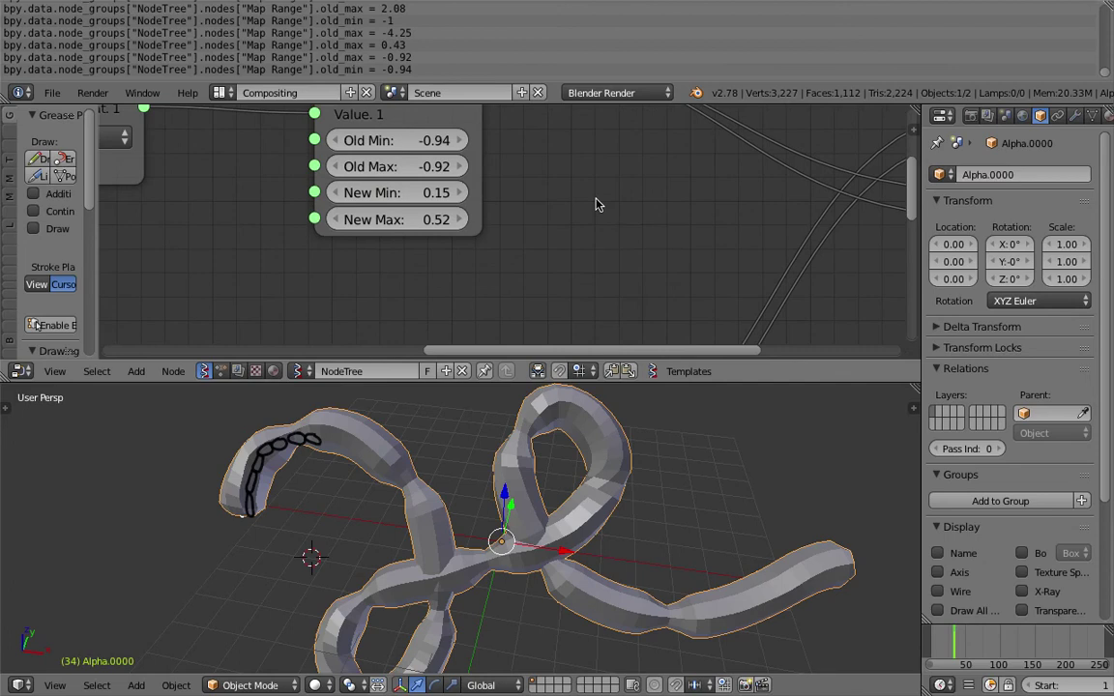
# Set the Map Range node's New Min to 0.06 and save the file
pyautogui.moveTo(444, 193); pyautogui.dragTo(398, 219)
pyautogui.scroll(-3, 622, 532)
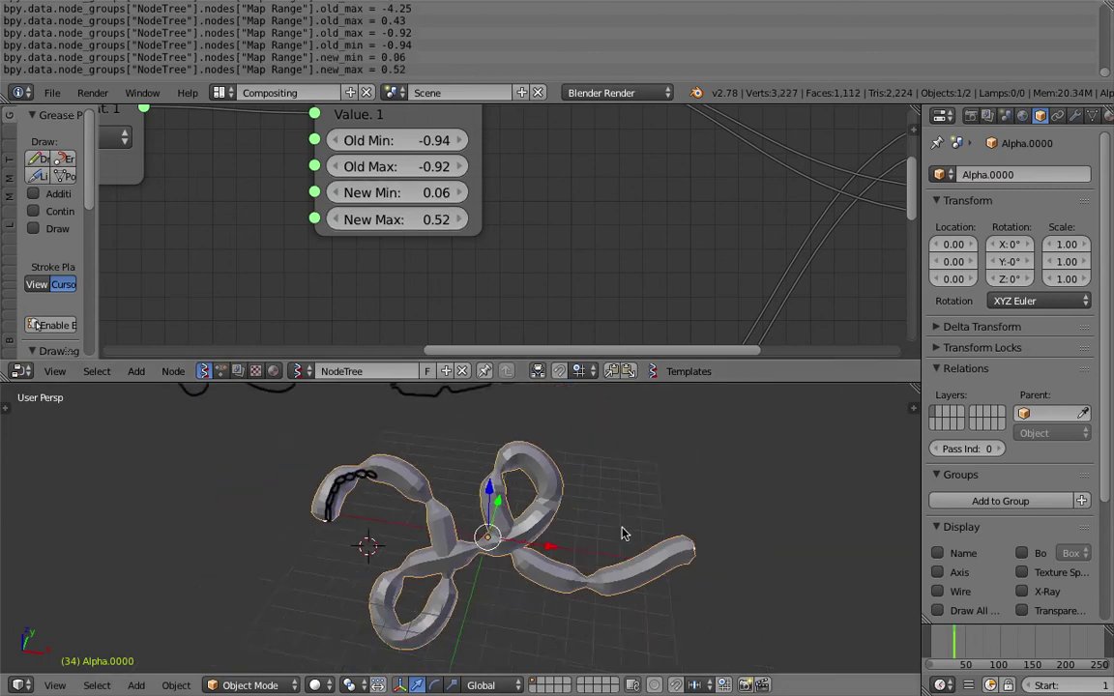
pyautogui.hotkey('ctrl', 's')
pyautogui.moveTo(622, 532)
pyautogui.mouseDown(button='middle')
pyautogui.moveTo(654, 519)
pyautogui.moveTo(619, 515)
pyautogui.mouseUp(button='middle')
pyautogui.click(654, 519)
# Move the timeline to frame 99 and inspect the shading of the sausage mesh
pyautogui.moveTo(379, 277); pyautogui.dragTo(794, 301, button='middle')
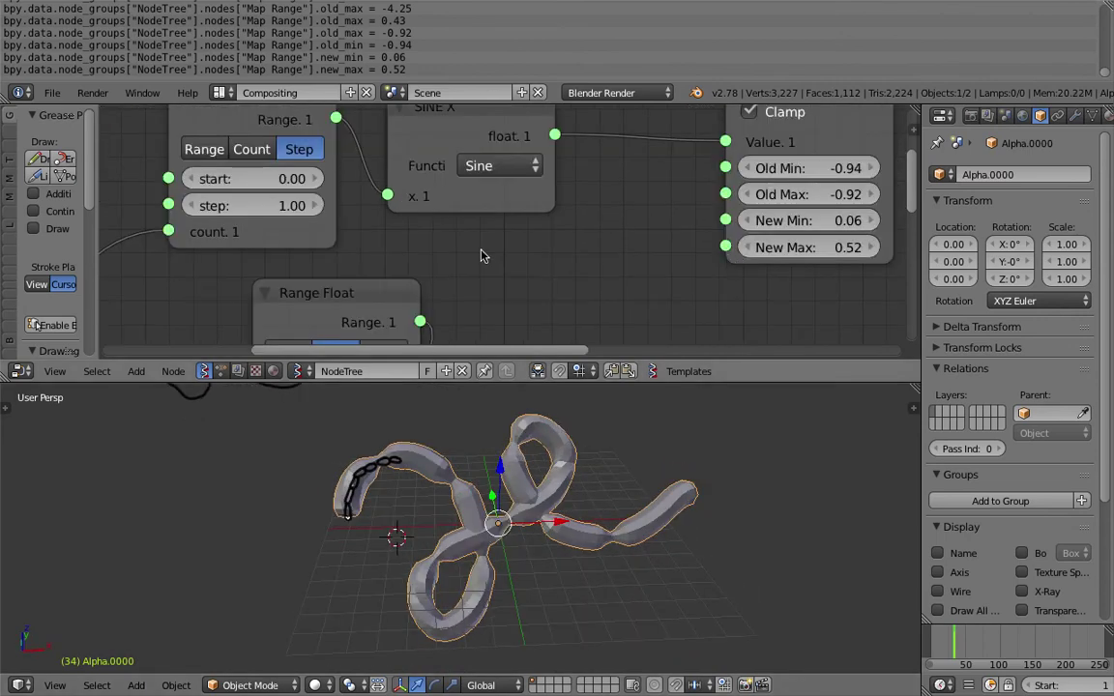
pyautogui.moveTo(535, 251); pyautogui.dragTo(917, 241, button='middle')
pyautogui.moveTo(641, 241); pyautogui.dragTo(633, 230, button='middle')
pyautogui.click(969, 629)
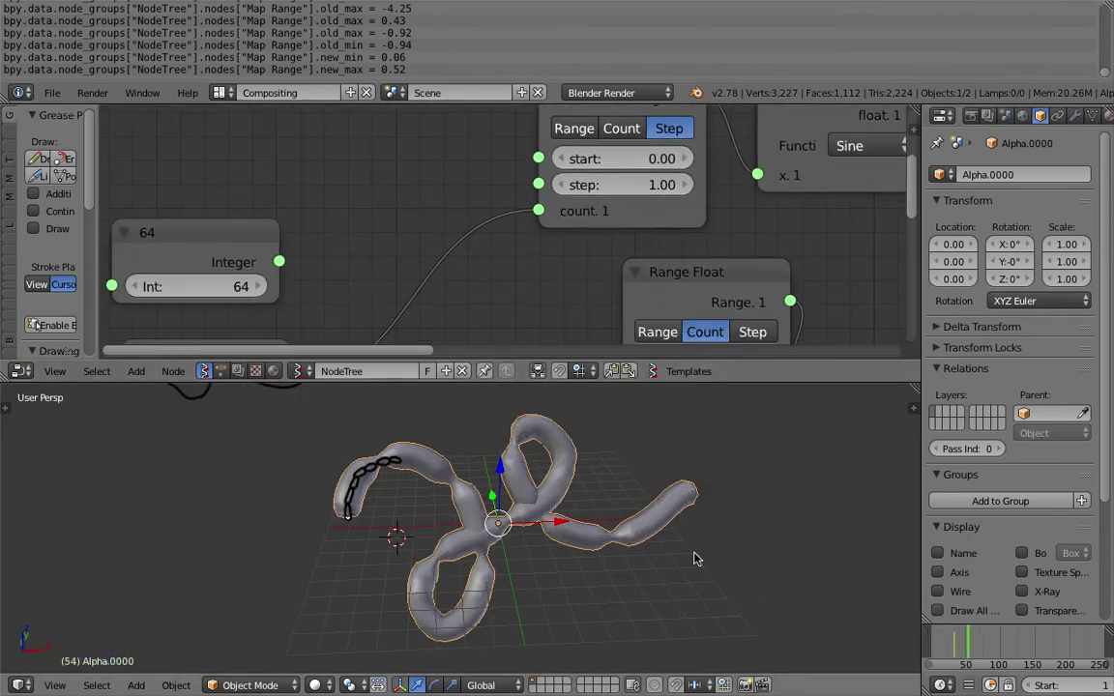
pyautogui.moveTo(693, 555); pyautogui.dragTo(562, 475, button='middle')
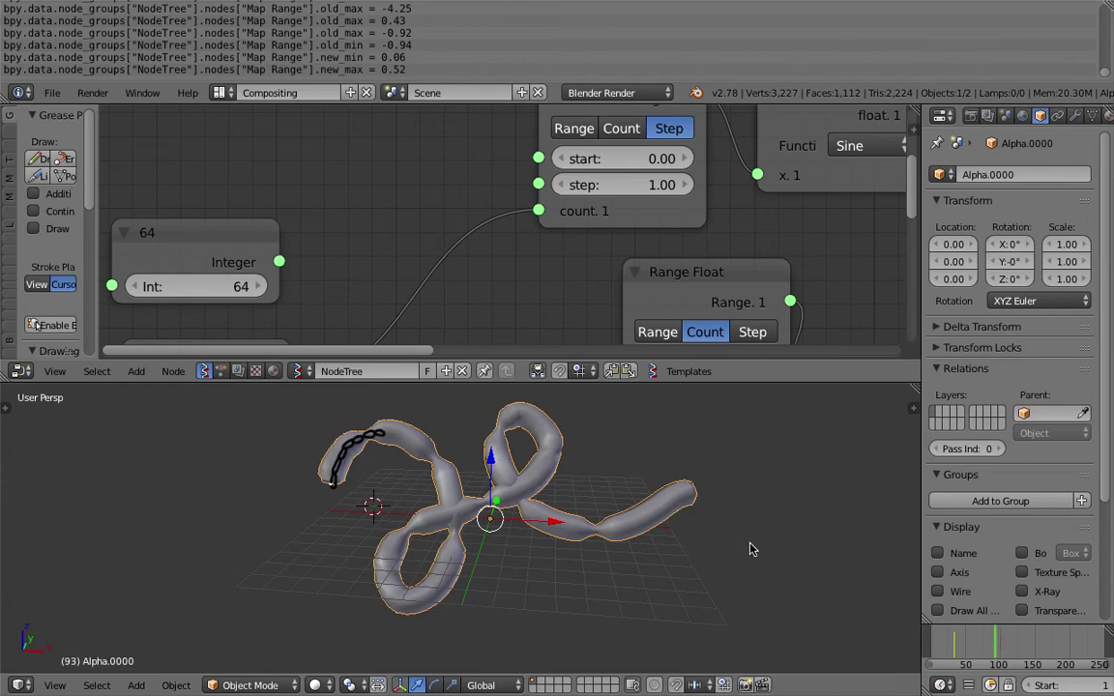
pyautogui.scroll(2, 389, 426)
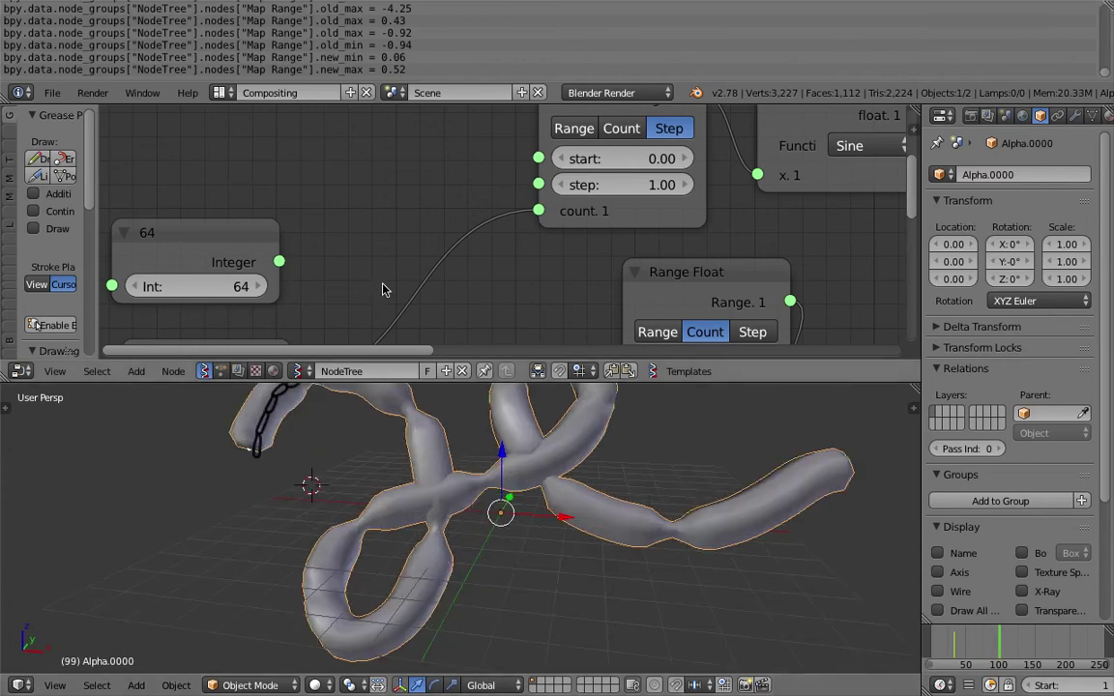
pyautogui.scroll(-3, 286, 448)
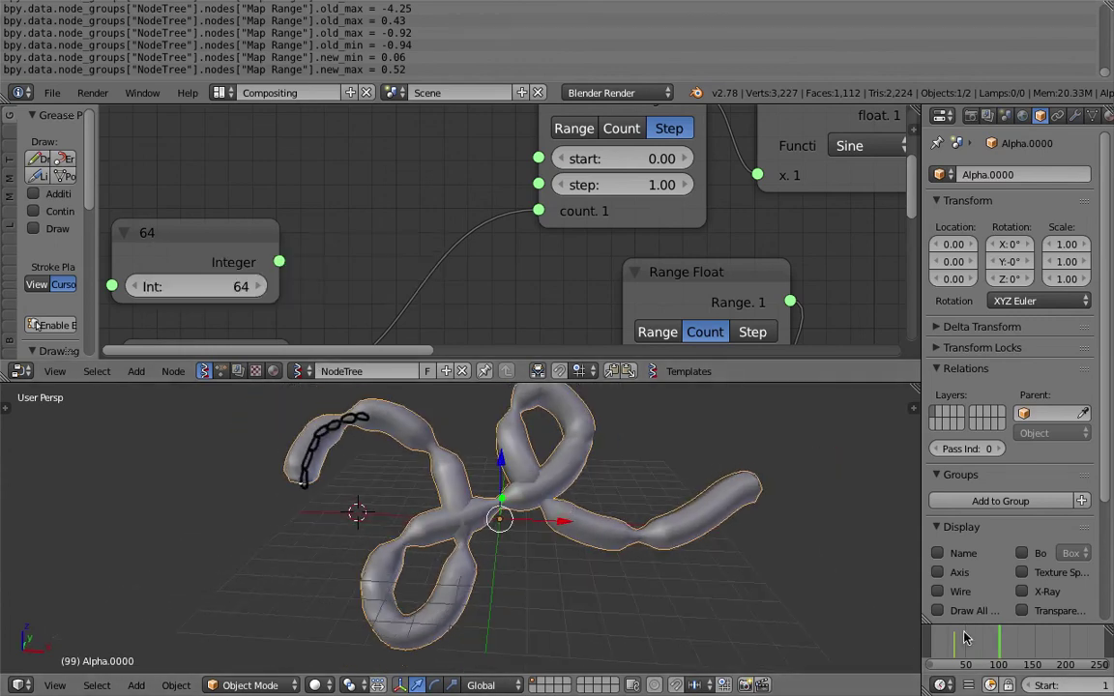
# Set the integer node feeding both Range Float nodes to 142, saving the file along the way
pyautogui.press('Home')
pyautogui.hotkey('ctrl', 's')
pyautogui.click(492, 237)
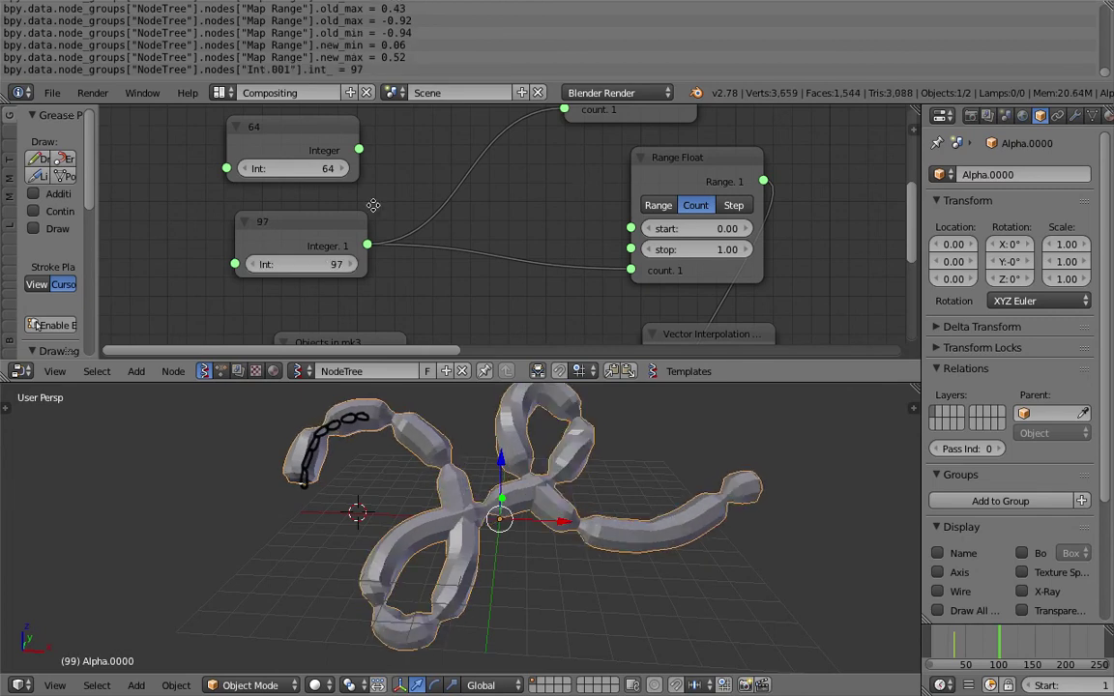
pyautogui.hotkey('ctrl', 's')
pyautogui.click(377, 253)
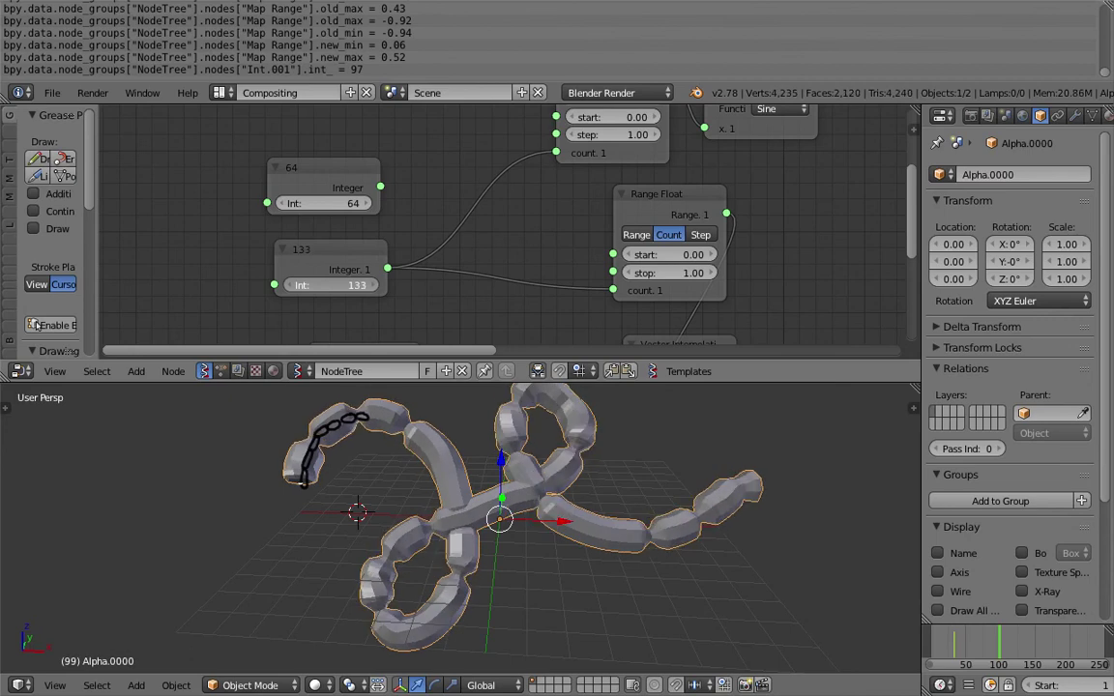
pyautogui.moveTo(331, 285); pyautogui.dragTo(353, 285)
pyautogui.moveTo(495, 221); pyautogui.dragTo(462, 240, button='middle')
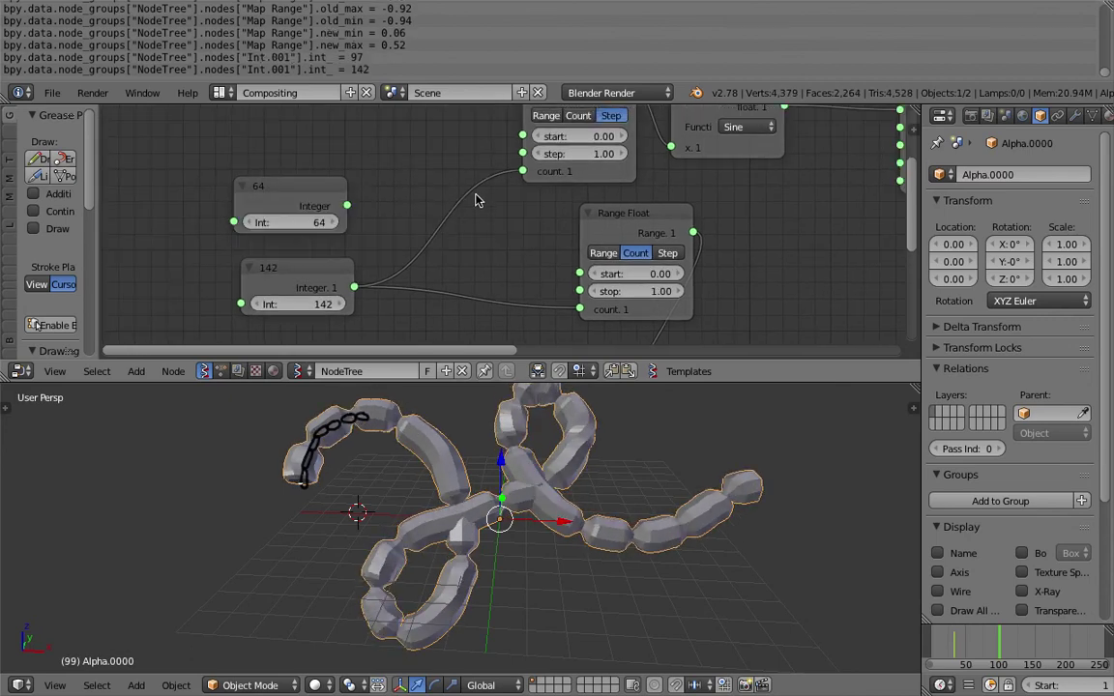
# Test the upper Range Float with its count unlinked and set to 49, and reconnect it to the integer node
pyautogui.keyDown('ctrl'); pyautogui.moveTo(475, 201); pyautogui.dragTo(496, 222, button='right'); pyautogui.keyUp('ctrl')
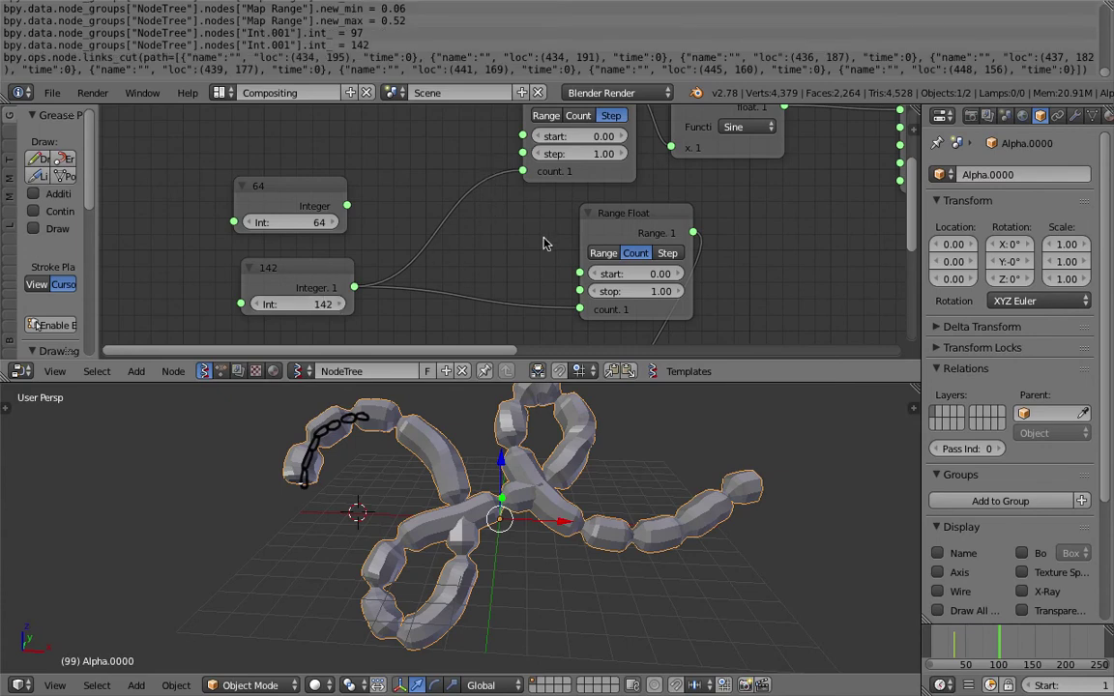
pyautogui.moveTo(487, 218); pyautogui.dragTo(446, 241, button='middle')
pyautogui.keyDown('ctrl'); pyautogui.moveTo(413, 217); pyautogui.dragTo(424, 261, button='right'); pyautogui.keyUp('ctrl')
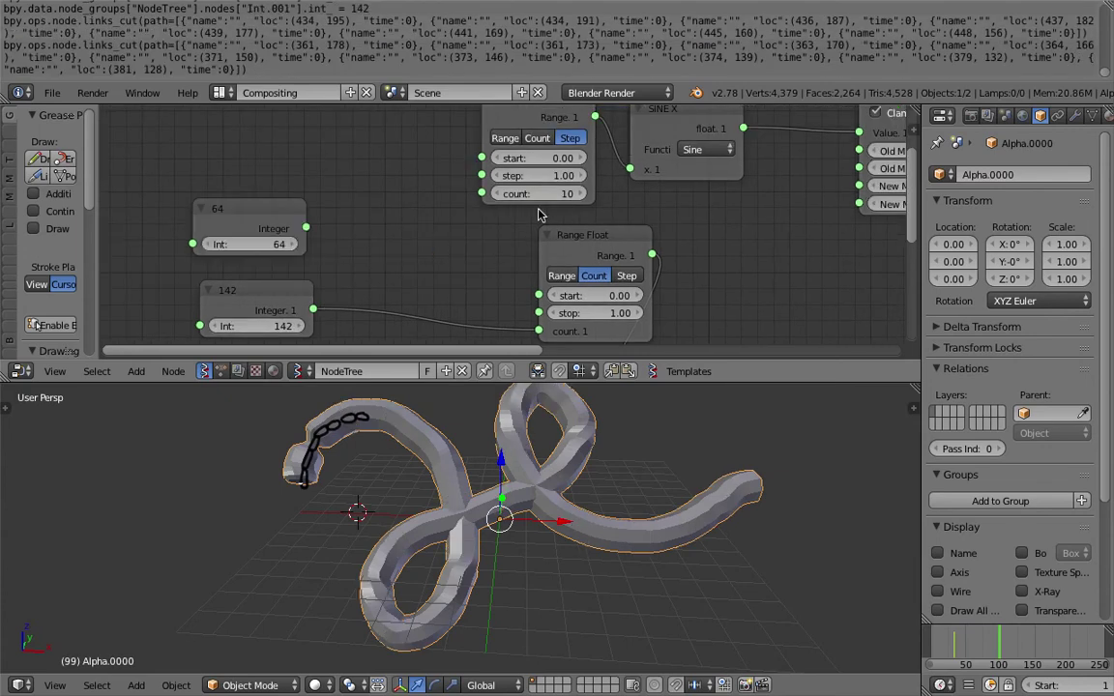
pyautogui.moveTo(553, 195)
pyautogui.mouseDown()
pyautogui.moveTo(581, 193)
pyautogui.moveTo(547, 194)
pyautogui.moveTo(571, 193)
pyautogui.mouseUp()
pyautogui.moveTo(314, 310); pyautogui.dragTo(482, 193)
# Delete the unused integer node 64 and save the file
pyautogui.click(283, 213)
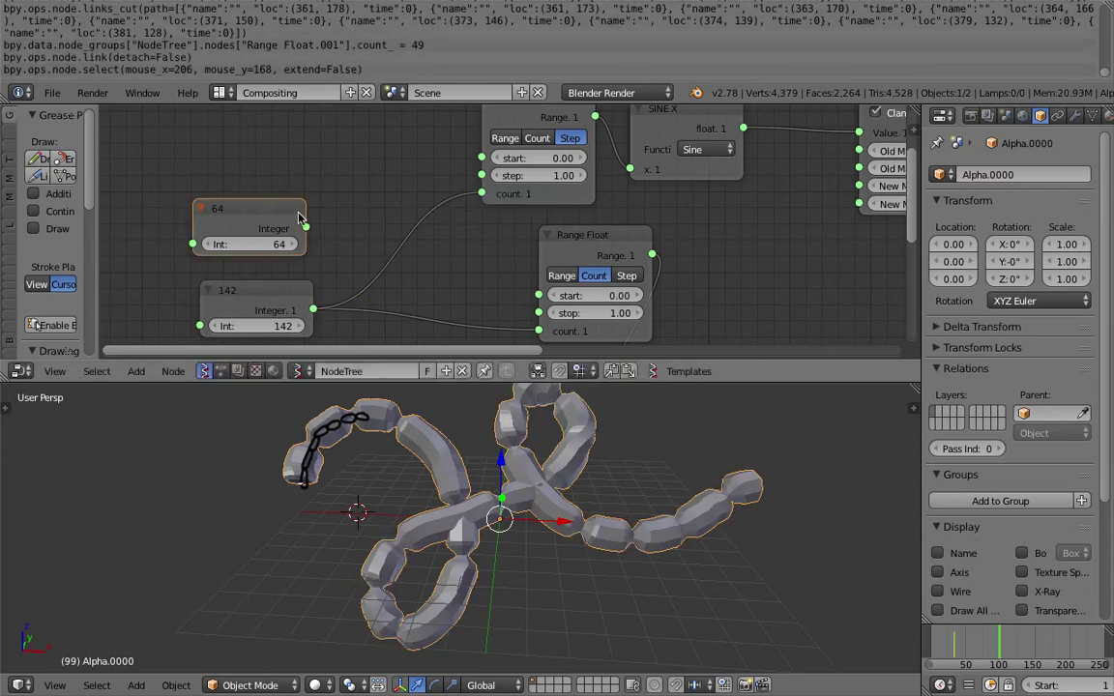
pyautogui.press('x')
pyautogui.moveTo(412, 199); pyautogui.dragTo(403, 171, button='middle')
pyautogui.hotkey('ctrl', 's')
pyautogui.click(404, 172)
# Remove the scene's Grease Pencil layer to clear the earlier sketches from the 3D view
pyautogui.scroll(-3, 510, 535)
pyautogui.moveTo(513, 534)
pyautogui.keyDown('shift'); pyautogui.mouseDown(button='middle')
pyautogui.moveTo(424, 581)
pyautogui.moveTo(444, 517)
pyautogui.mouseUp(button='middle'); pyautogui.keyUp('shift')
pyautogui.press('n')
pyautogui.scroll(-4, 896, 468)
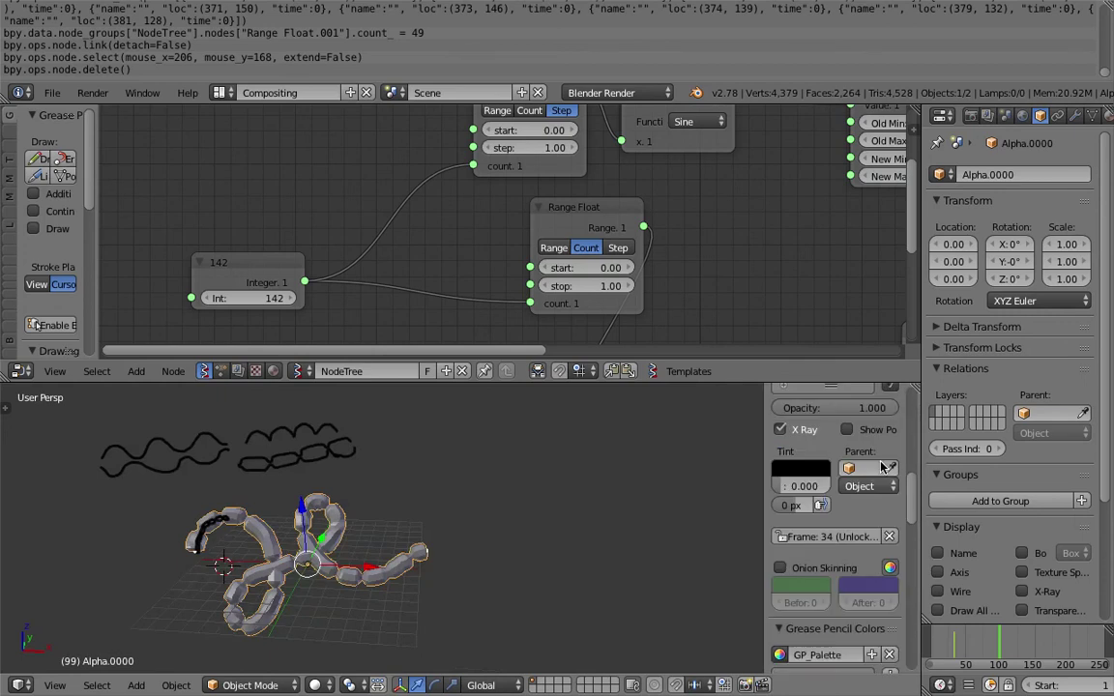
pyautogui.scroll(4, 896, 468)
pyautogui.click(890, 476)
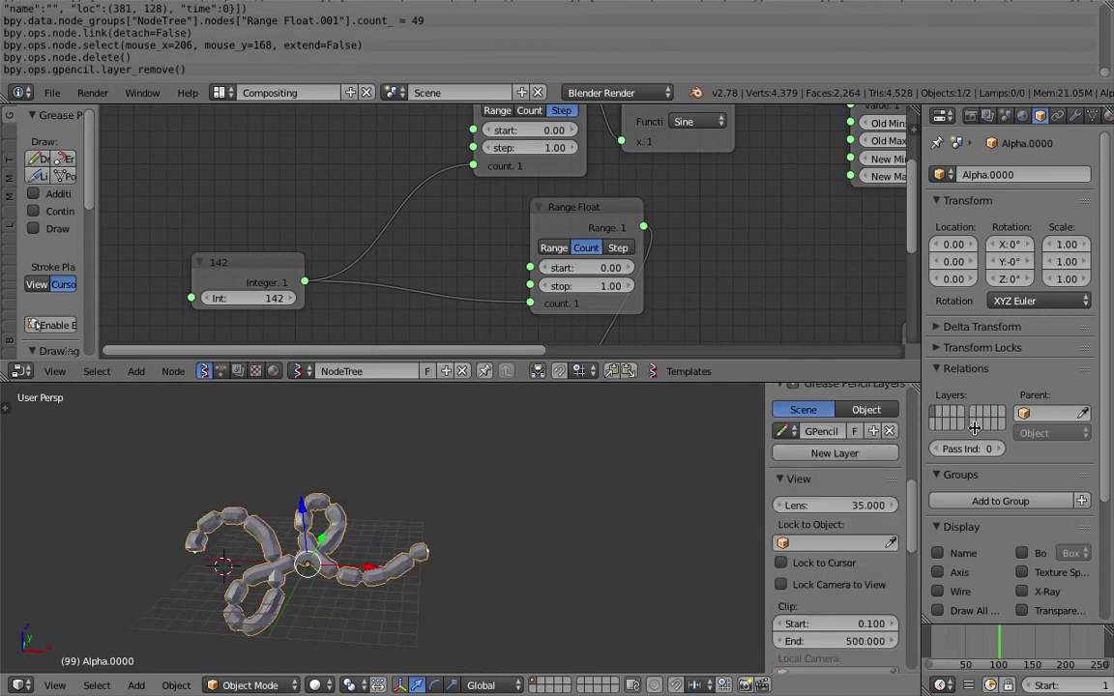
pyautogui.press('n')
# Sketch two separate Grease Pencil strokes in empty space beside the existing sausage chain, one shaped like a b and one like an S
pyautogui.moveTo(751, 373); pyautogui.dragTo(737, 209)
pyautogui.scroll(-2, 652, 186)
pyautogui.scroll(-2, 567, 389)
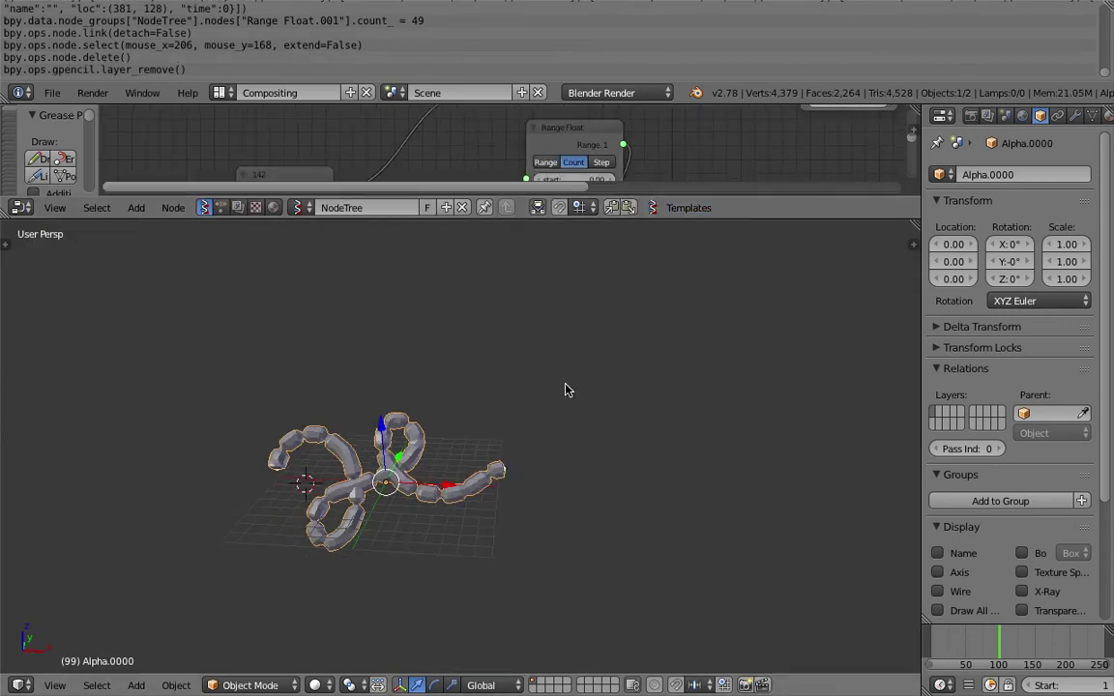
pyautogui.keyDown('shift'); pyautogui.moveTo(368, 470); pyautogui.dragTo(323, 448, button='middle'); pyautogui.keyUp('shift')
pyautogui.scroll(1, 329, 446)
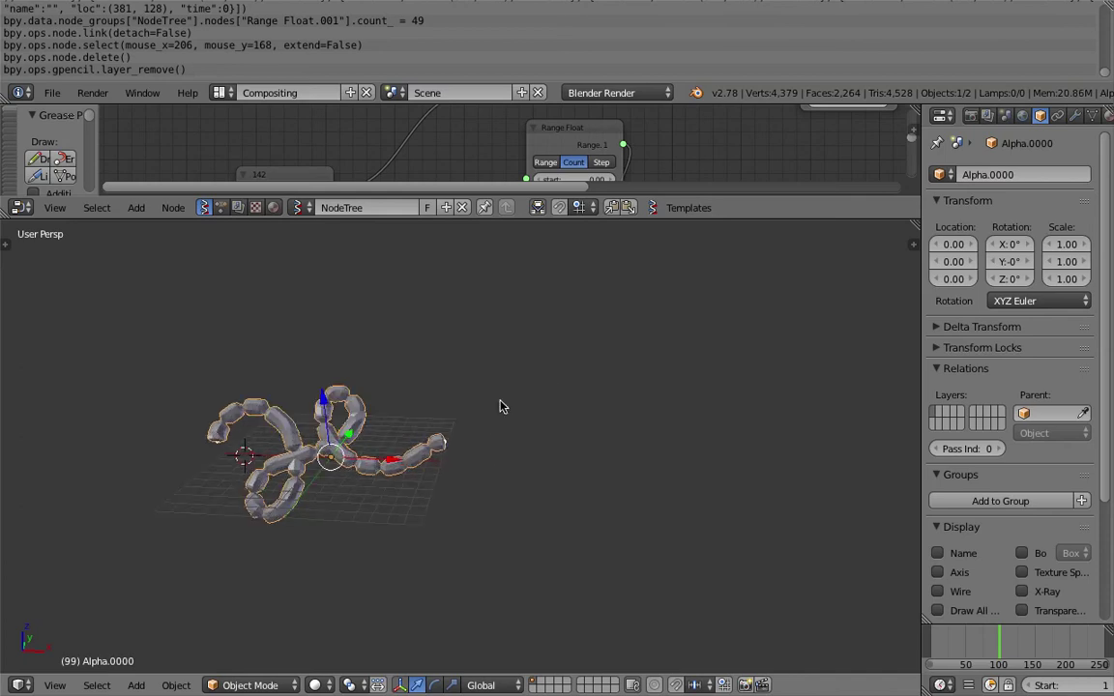
pyautogui.keyDown('shift'); pyautogui.moveTo(503, 392); pyautogui.dragTo(421, 455, button='middle'); pyautogui.keyUp('shift')
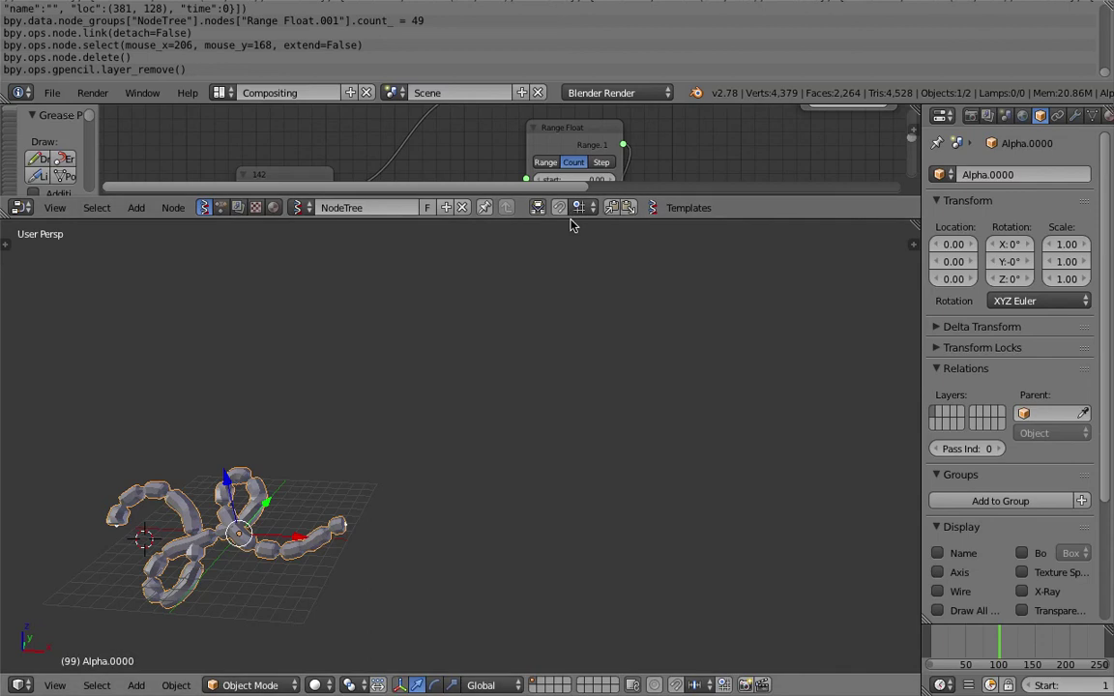
pyautogui.moveTo(573, 221); pyautogui.dragTo(510, 289)
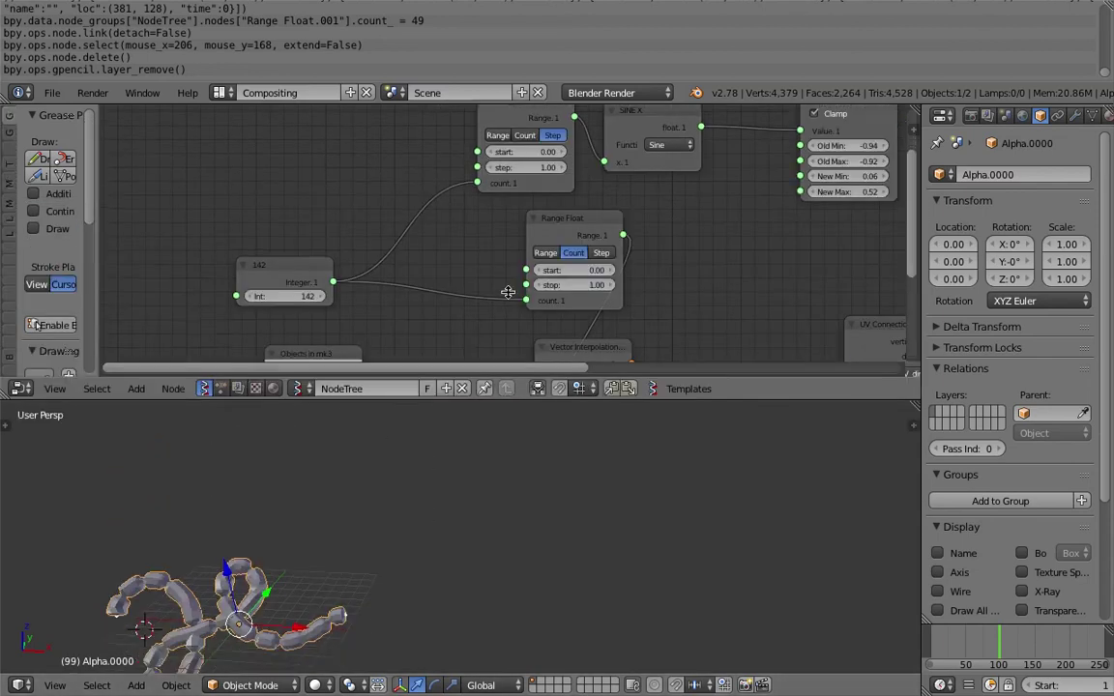
pyautogui.moveTo(483, 365); pyautogui.dragTo(470, 489)
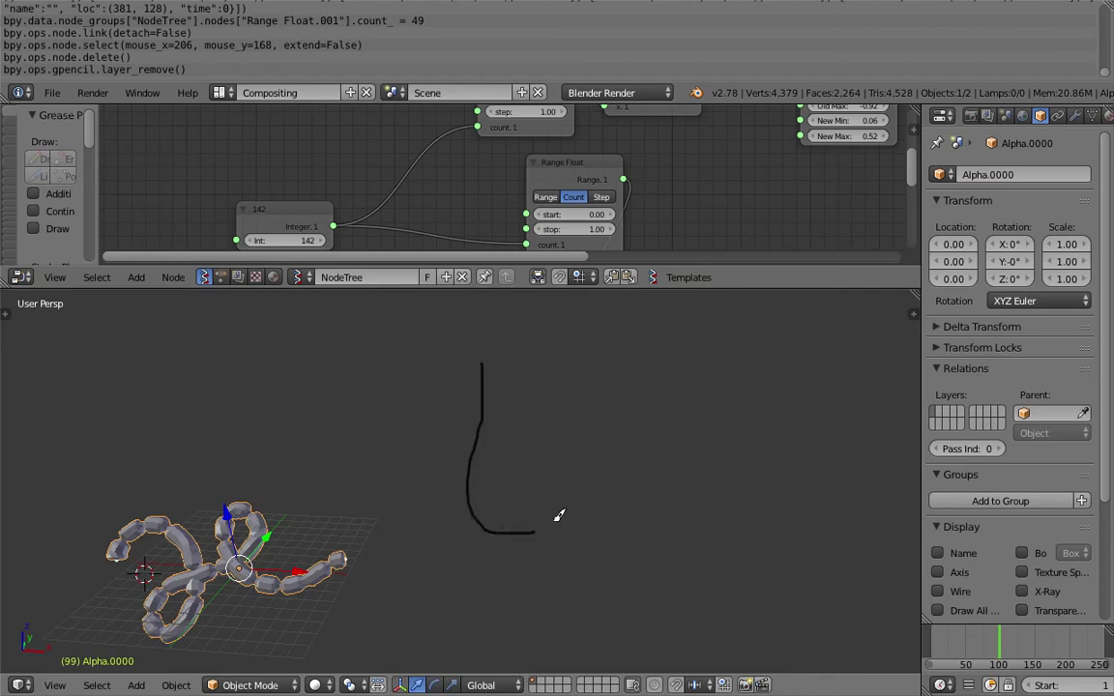
pyautogui.moveTo(677, 374); pyautogui.dragTo(710, 360)
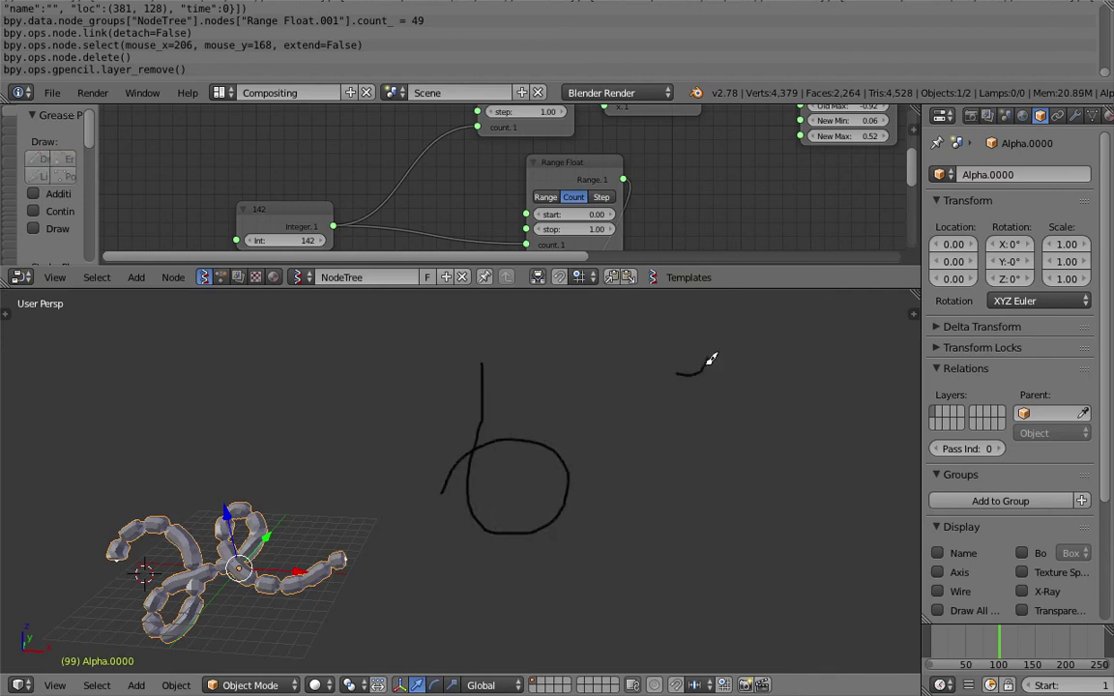
pyautogui.moveTo(684, 506); pyautogui.dragTo(651, 479)
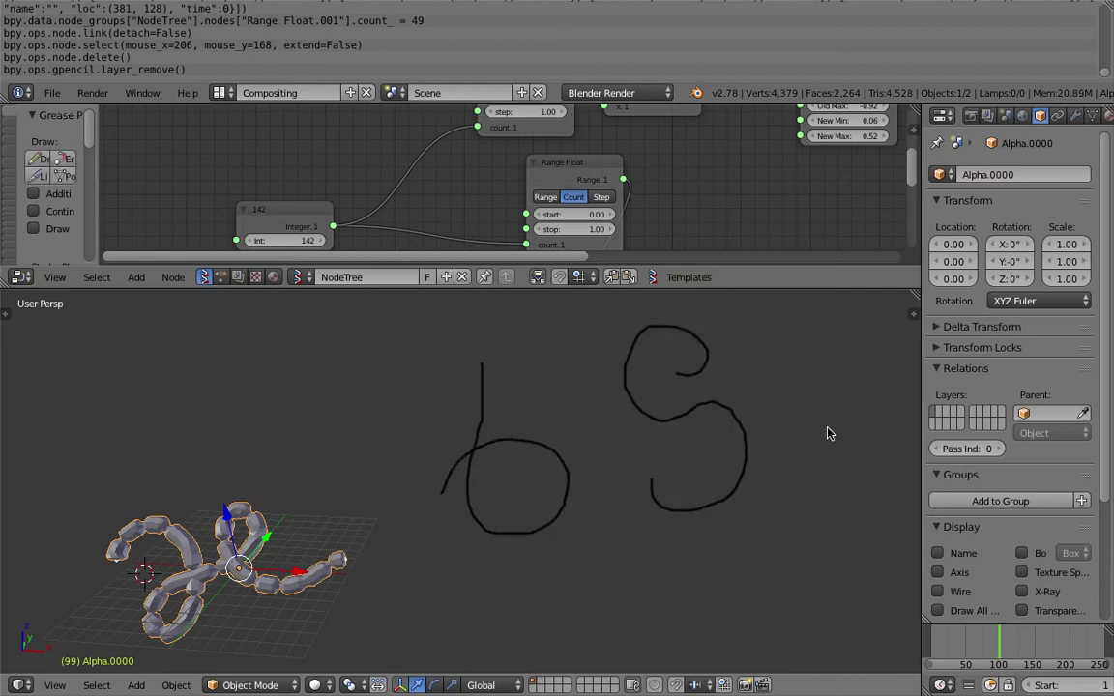
# Convert the Grease Pencil strokes to a Bezier Curve with Link Strokes turned off
pyautogui.press('space')
pyautogui.write('convert')
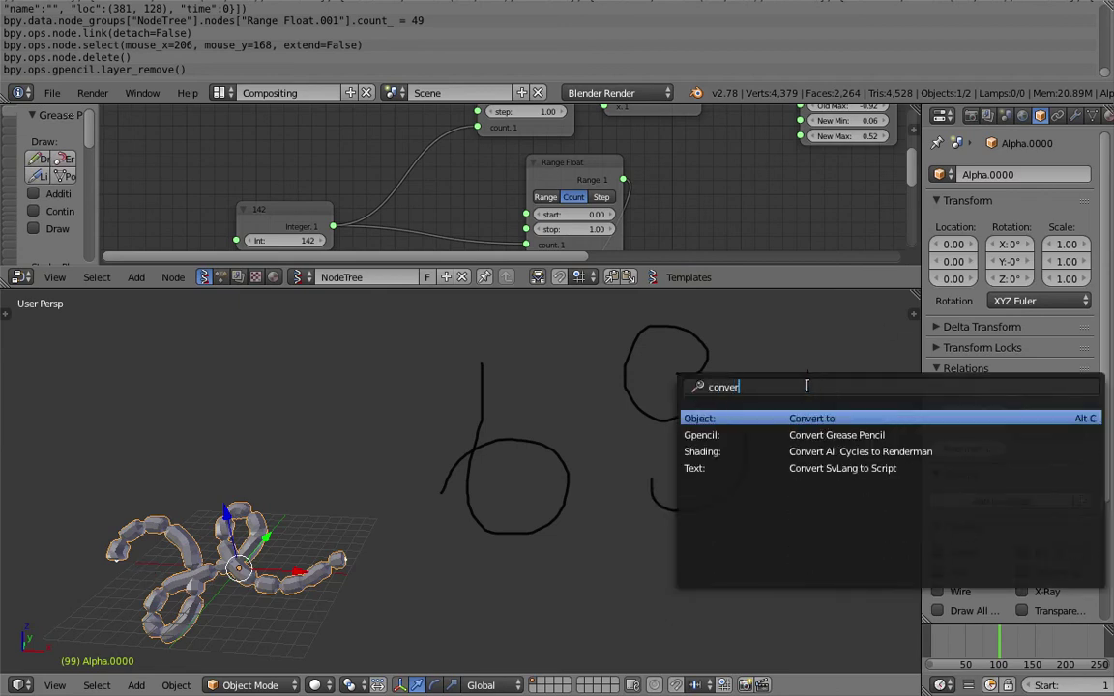
pyautogui.press('Down')
pyautogui.press('Return')
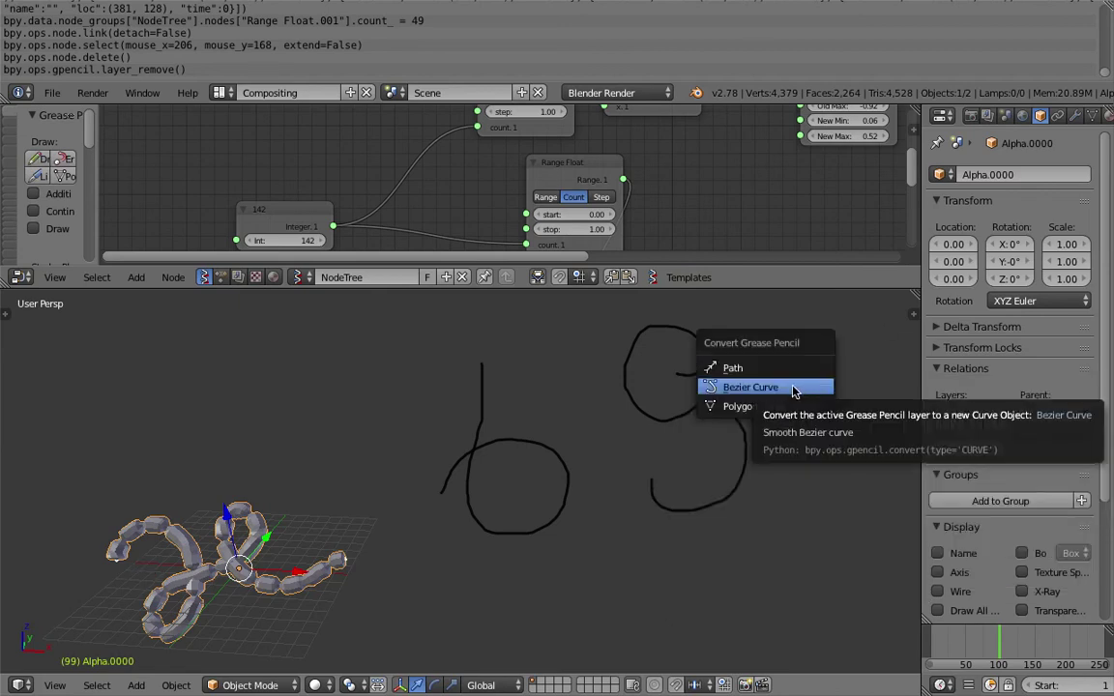
pyautogui.click(794, 390)
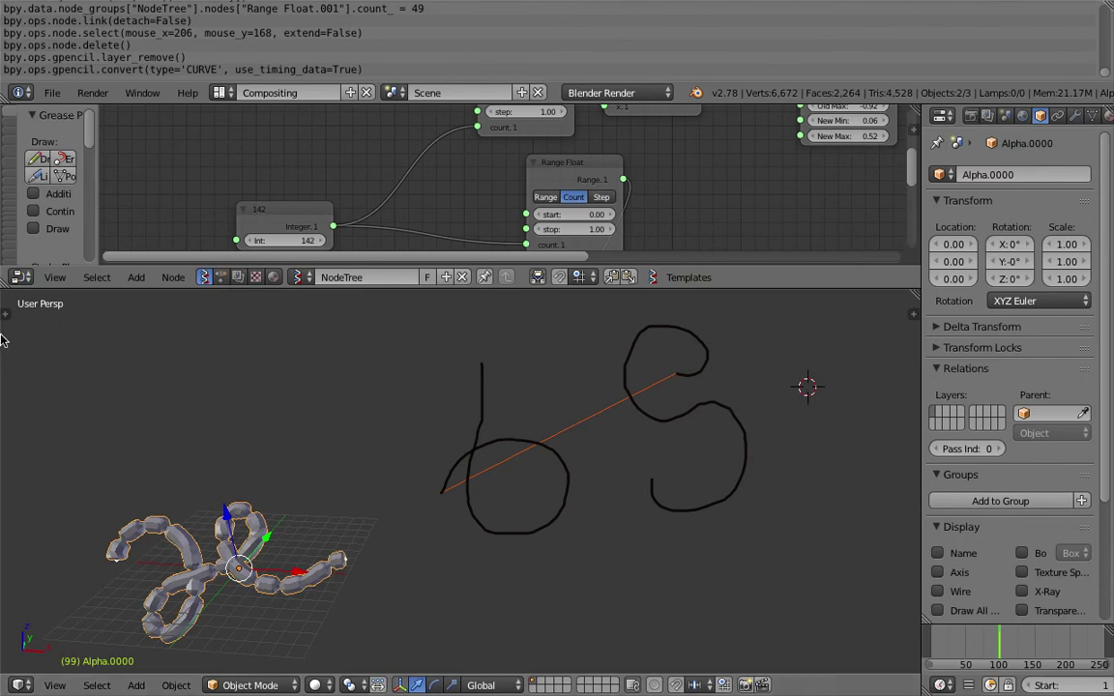
pyautogui.press('t')
pyautogui.scroll(-3, 44, 638)
pyautogui.scroll(2, 50, 614)
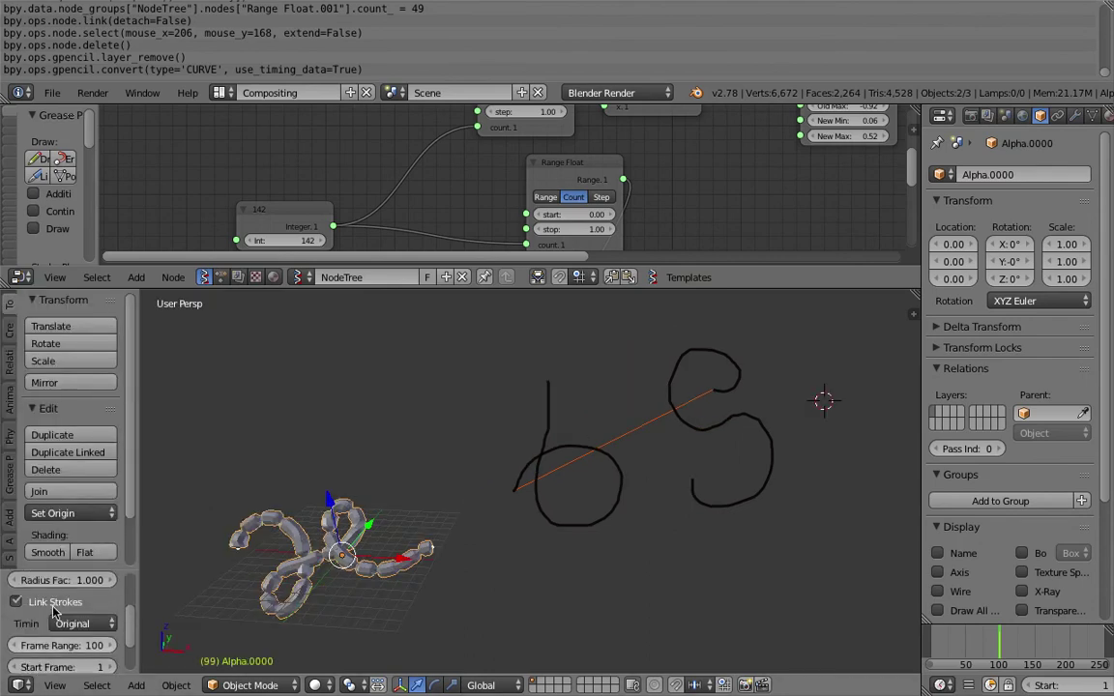
pyautogui.click(61, 636)
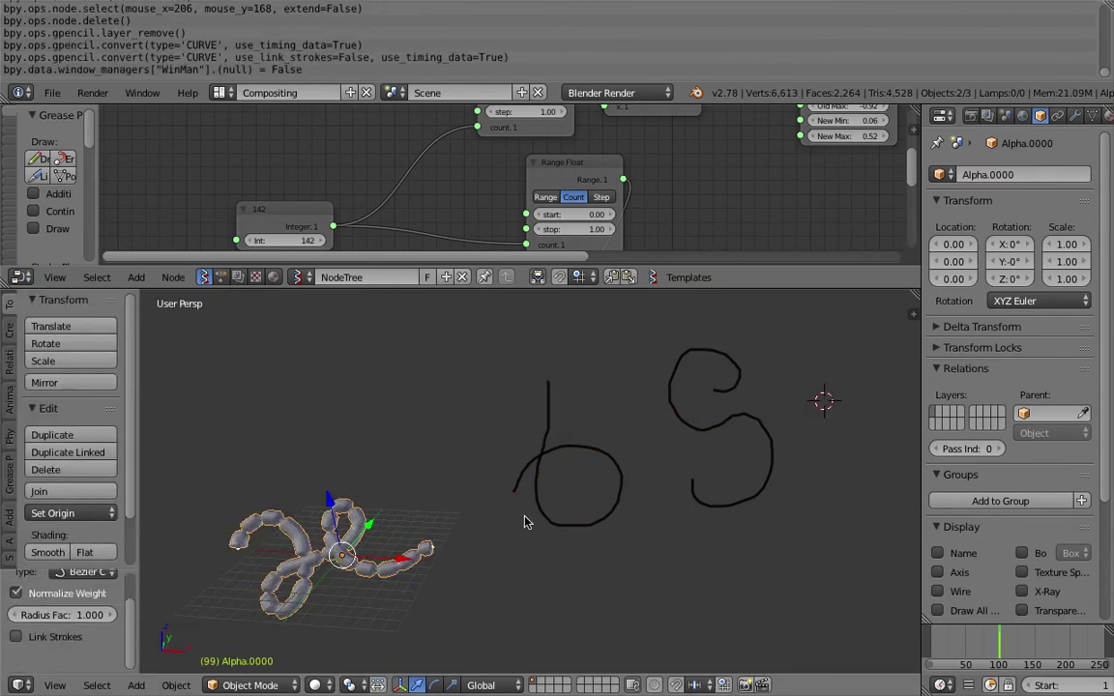
# Remove the scene's Grease Pencil layer holding the b and S sketches
pyautogui.click(913, 315)
pyautogui.click(895, 377)
pyautogui.moveTo(634, 455)
pyautogui.mouseDown(button='middle')
pyautogui.moveTo(622, 430)
pyautogui.moveTo(557, 443)
pyautogui.mouseUp(button='middle')
# Load the current selection into the Objects In node so the new curve feeds the skinning setup
pyautogui.moveTo(624, 290); pyautogui.dragTo(590, 415)
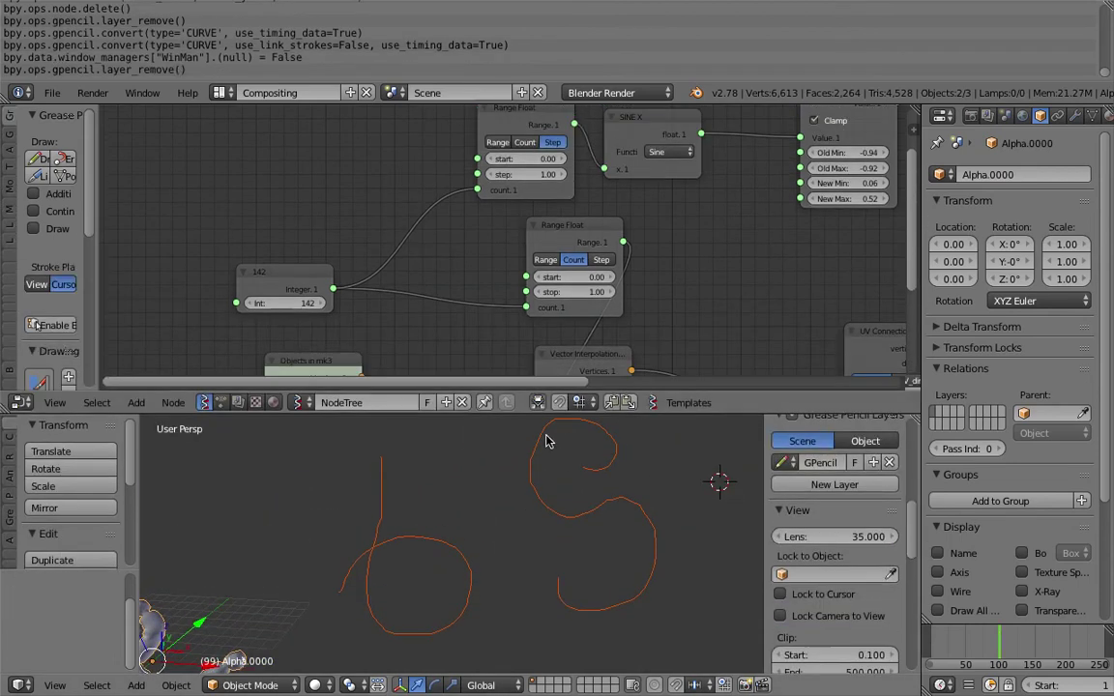
pyautogui.moveTo(348, 203); pyautogui.dragTo(375, 29, button='middle')
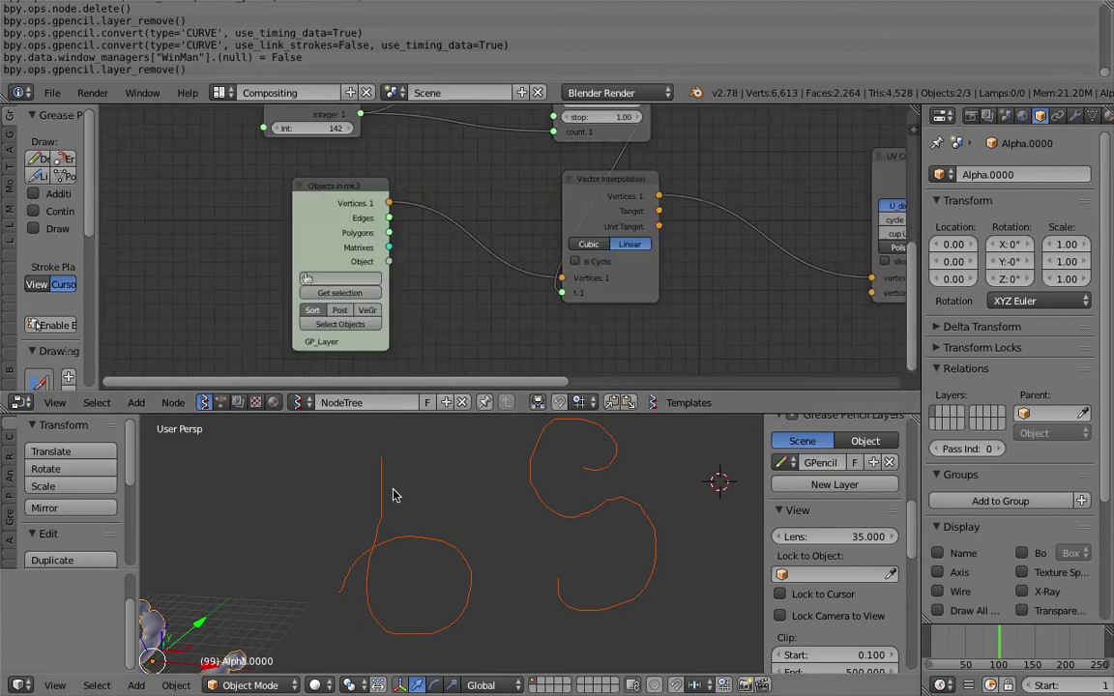
pyautogui.click(346, 310)
pyautogui.moveTo(577, 578); pyautogui.dragTo(526, 568, button='middle')
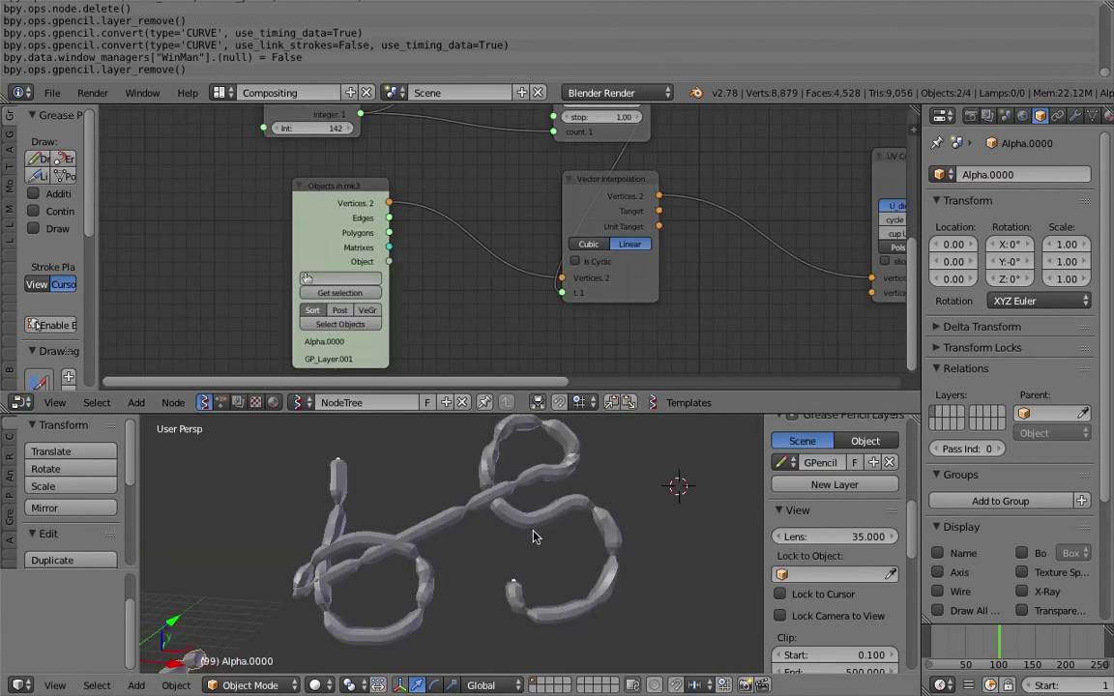
# Move the Vector Interpolation and Objects In nodes apart to make room between them
pyautogui.moveTo(542, 393); pyautogui.dragTo(542, 456)
pyautogui.scroll(-2, 535, 318)
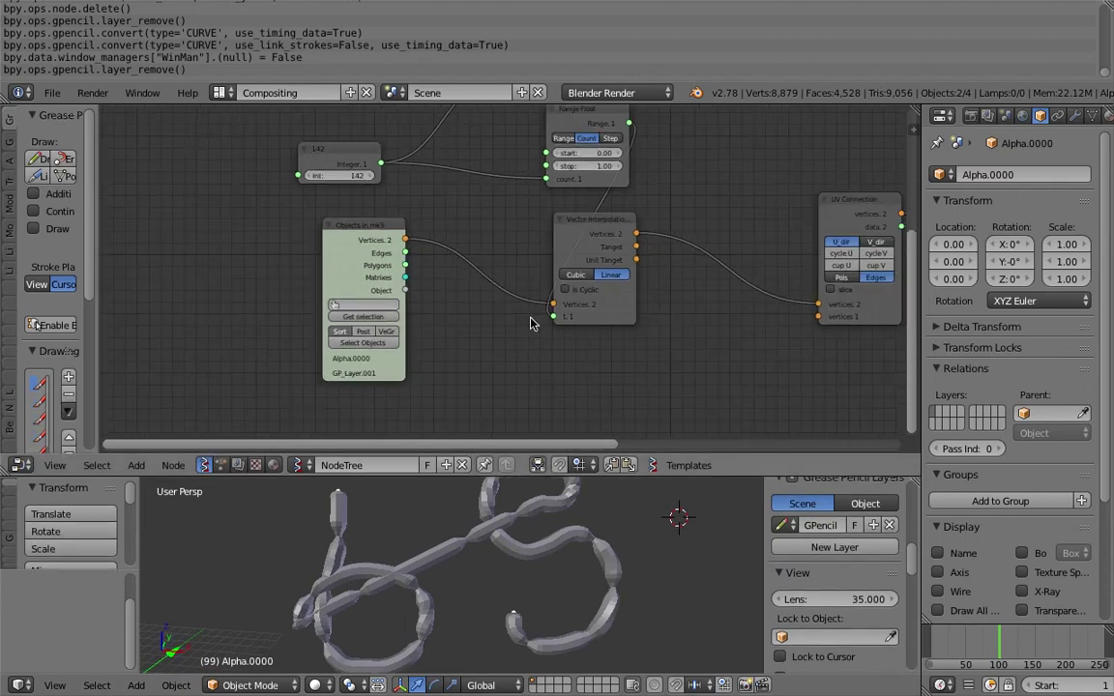
pyautogui.moveTo(602, 184); pyautogui.dragTo(417, 287, button='middle')
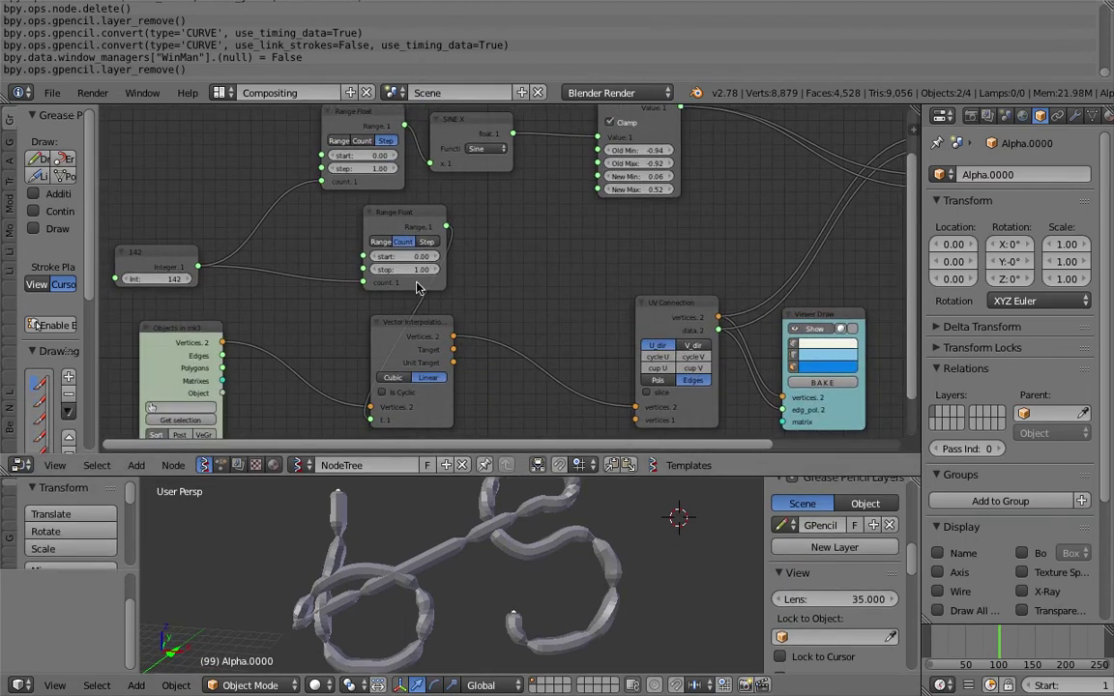
pyautogui.moveTo(434, 325); pyautogui.dragTo(486, 310)
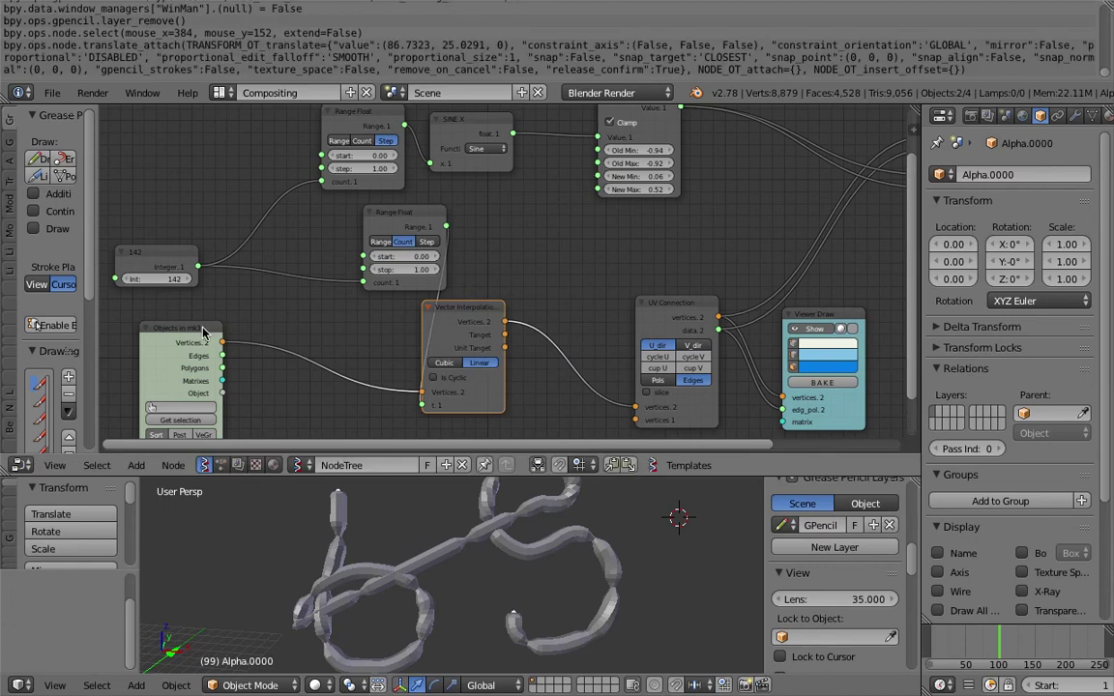
pyautogui.moveTo(197, 339); pyautogui.dragTo(173, 340)
pyautogui.moveTo(173, 340); pyautogui.dragTo(412, 225, button='middle')
pyautogui.moveTo(412, 224); pyautogui.dragTo(286, 244)
# Insert a Separate Loose Parts node into the vertices link between the Objects In and Vector Interpolation nodes
pyautogui.hotkey('shift', 'a')
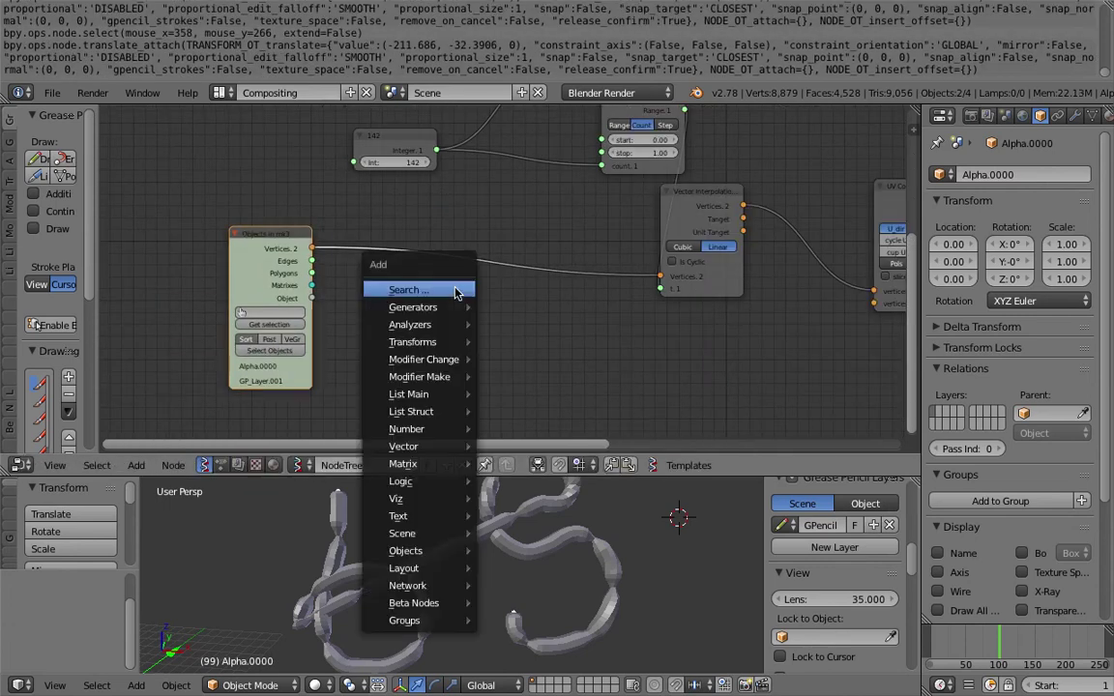
pyautogui.click(455, 289)
pyautogui.write('sepa')
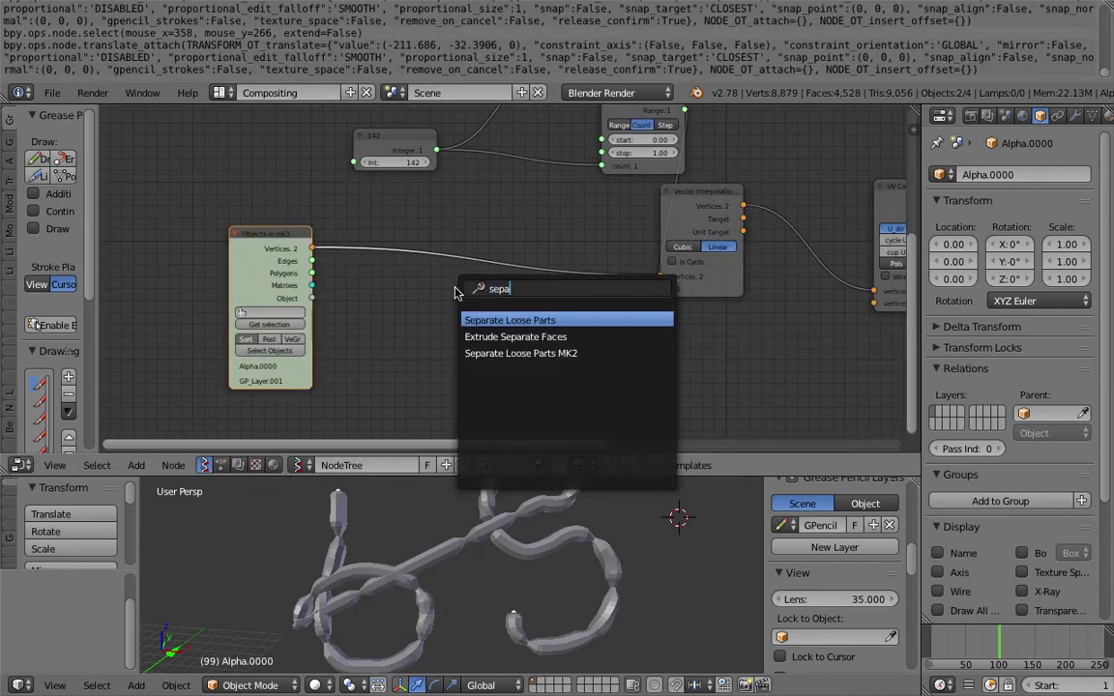
pyautogui.press('Return')
pyautogui.click(434, 241)
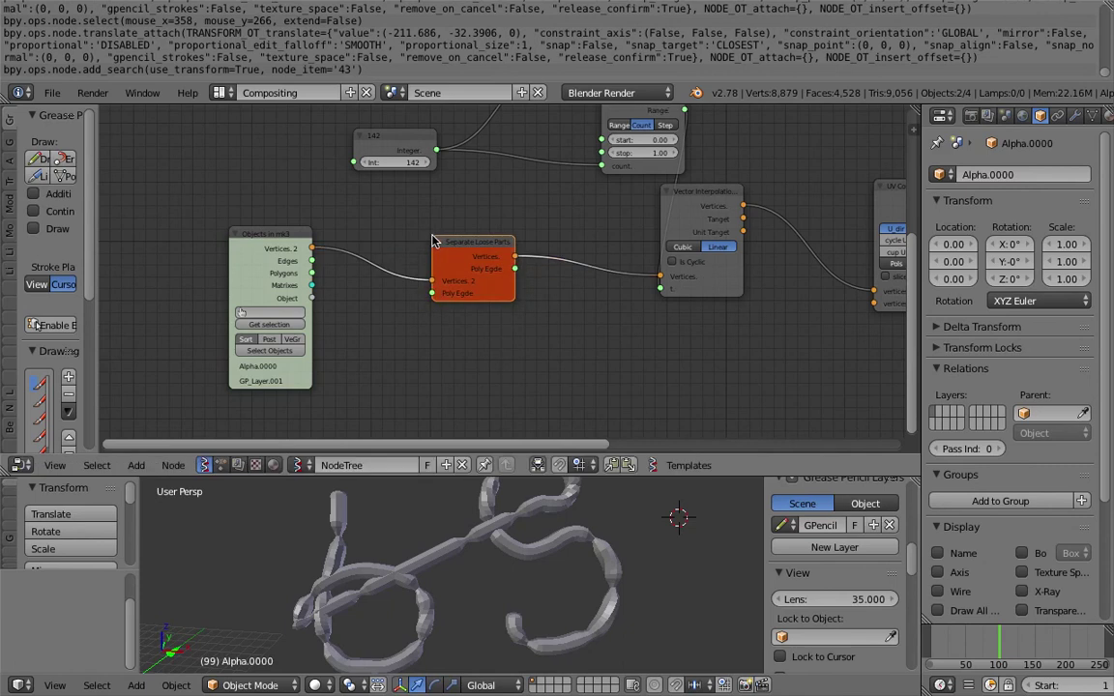
# Connect the Objects In node's Edges to the Poly Edge input of Separate Loose Parts, and shift the Vector Interpolation node slightly
pyautogui.moveTo(312, 261); pyautogui.dragTo(392, 292)
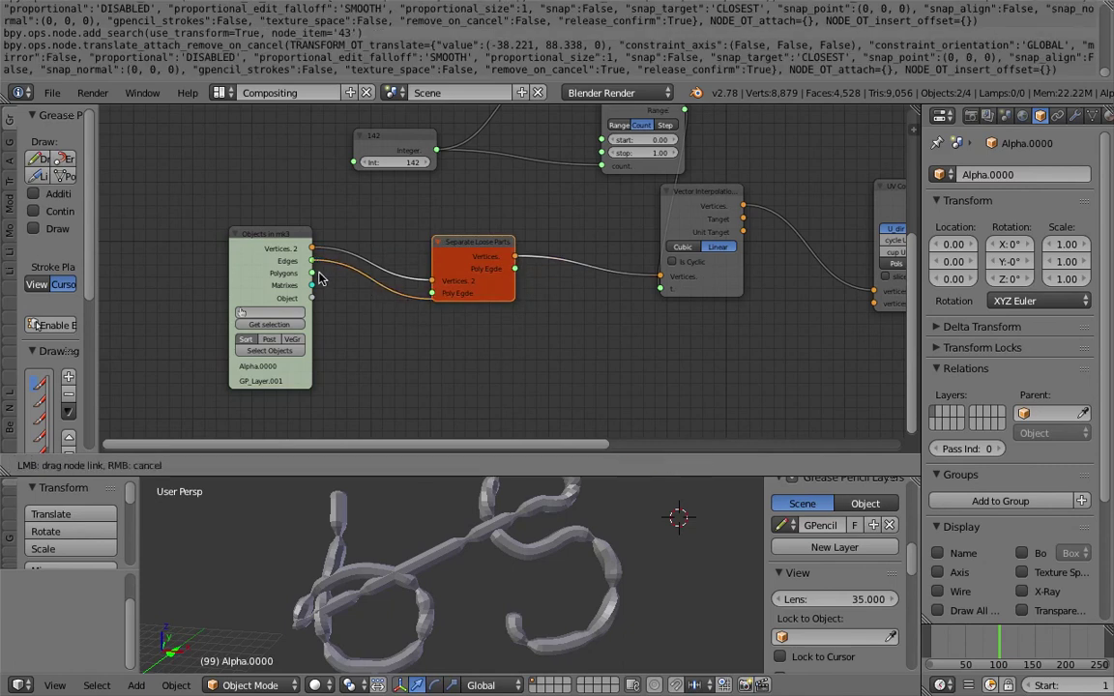
pyautogui.moveTo(319, 279); pyautogui.dragTo(432, 294)
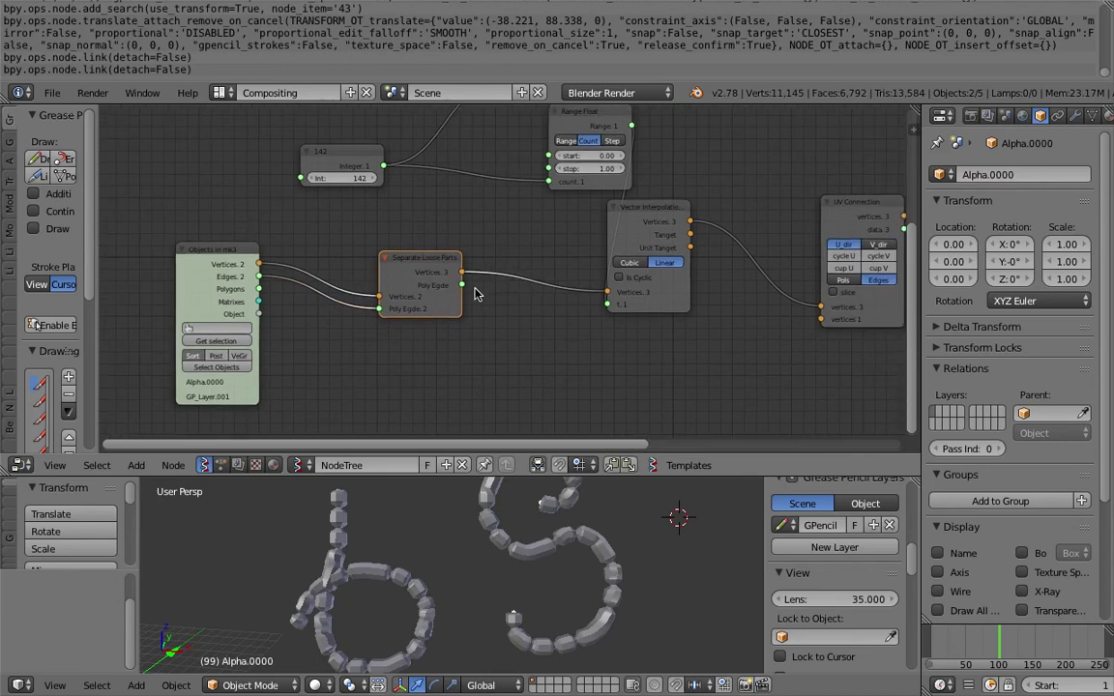
pyautogui.moveTo(655, 224); pyautogui.dragTo(687, 213)
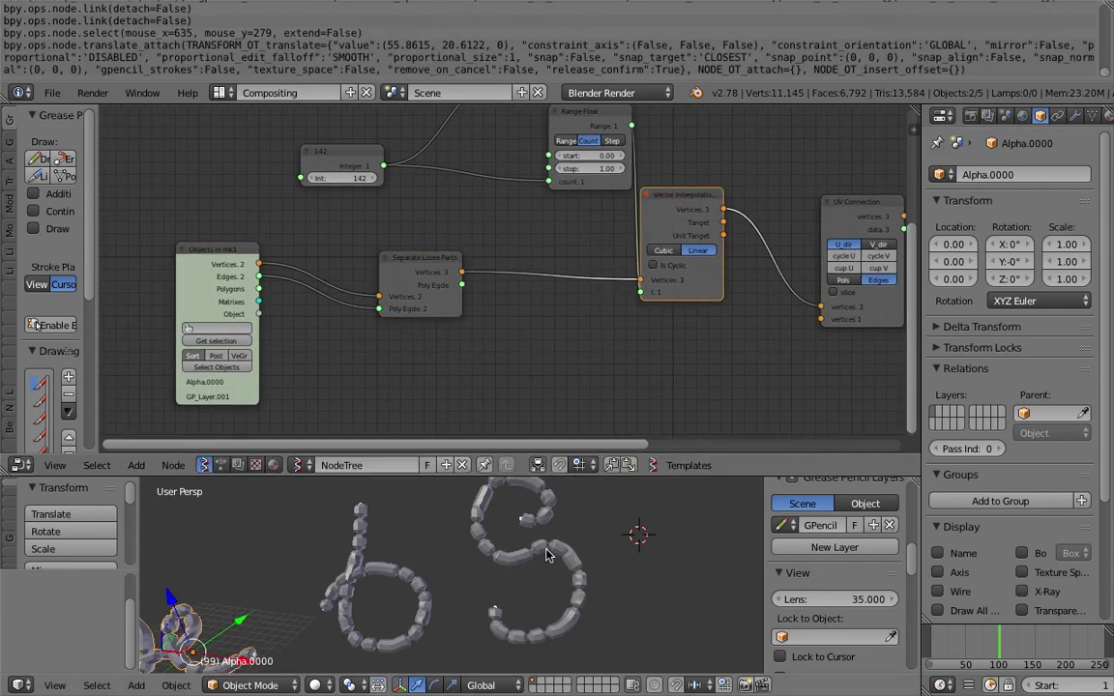
# Maximise the 3D view on the b and S chains and save the file over the existing one
pyautogui.hotkey('shift', 'space')
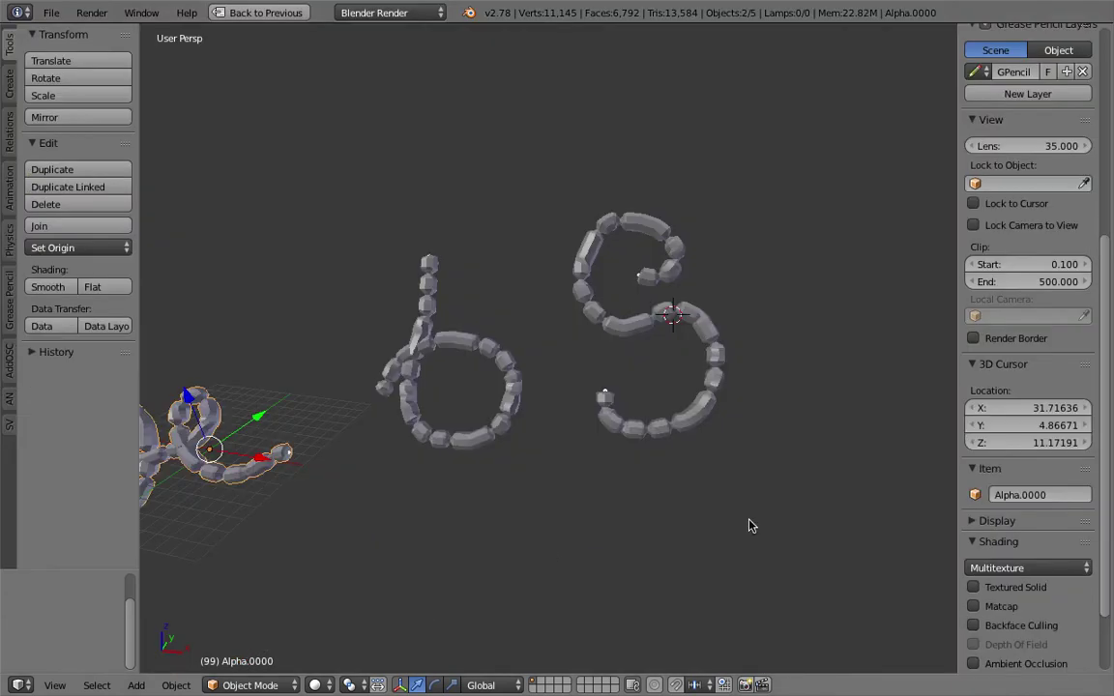
pyautogui.scroll(4, 751, 379)
pyautogui.moveTo(757, 373); pyautogui.dragTo(675, 255, button='middle')
pyautogui.hotkey('ctrl', 's')
pyautogui.click(759, 361)
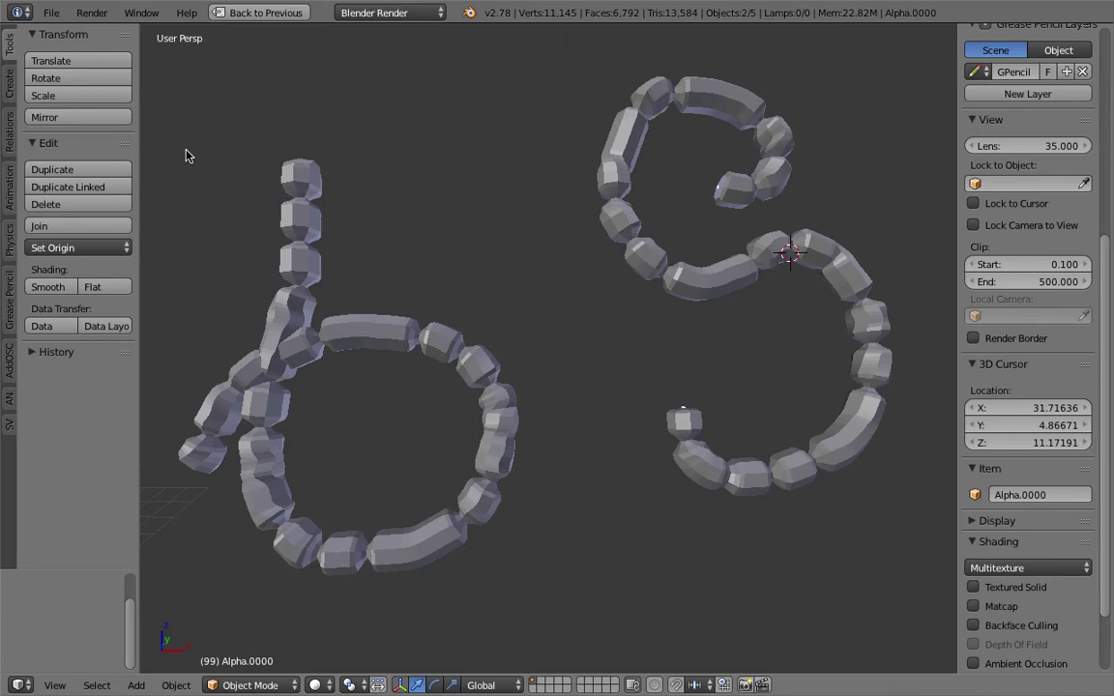
# Examine the separated b and S sausage chains in the maximised 3D view, and return to the full layout
pyautogui.press('t')
pyautogui.keyDown('shift'); pyautogui.moveTo(340, 194); pyautogui.dragTo(387, 188, button='middle'); pyautogui.keyUp('shift')
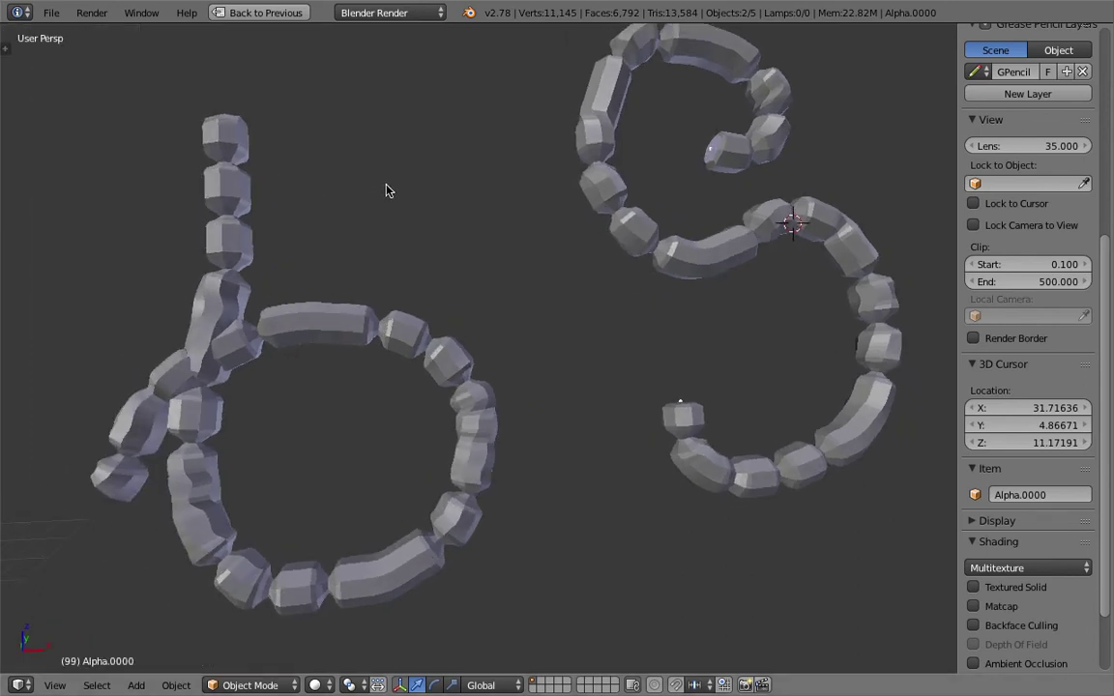
pyautogui.moveTo(542, 271); pyautogui.dragTo(525, 277, button='middle')
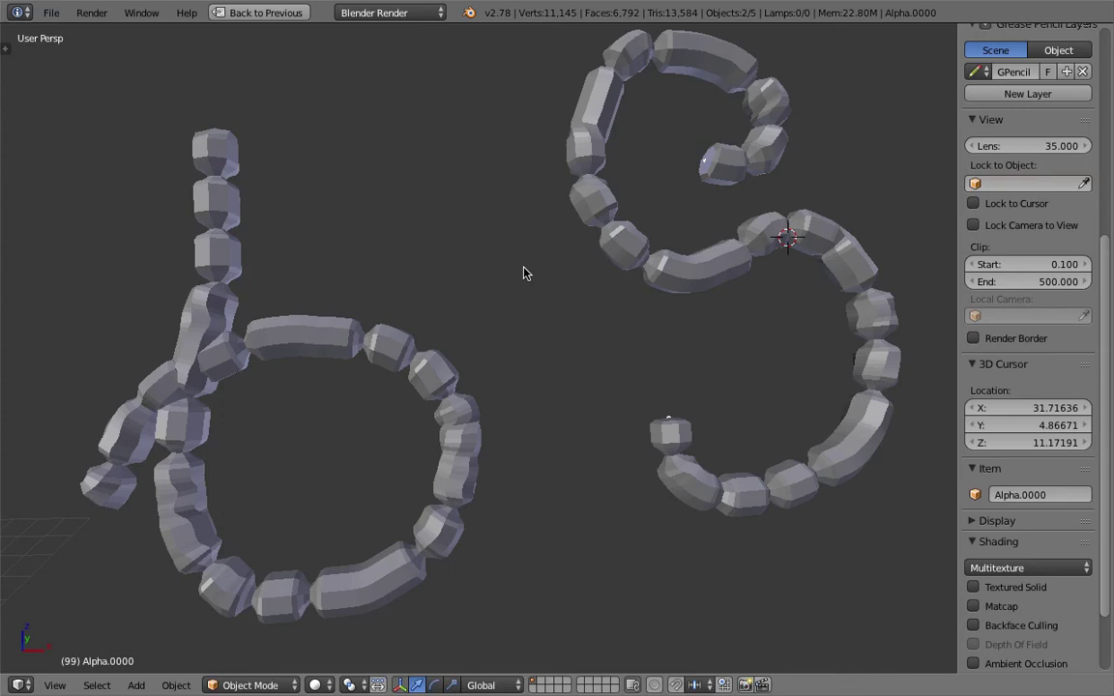
pyautogui.keyDown('shift'); pyautogui.moveTo(452, 230); pyautogui.dragTo(709, 201, button='middle'); pyautogui.keyUp('shift')
pyautogui.scroll(-3, 525, 362)
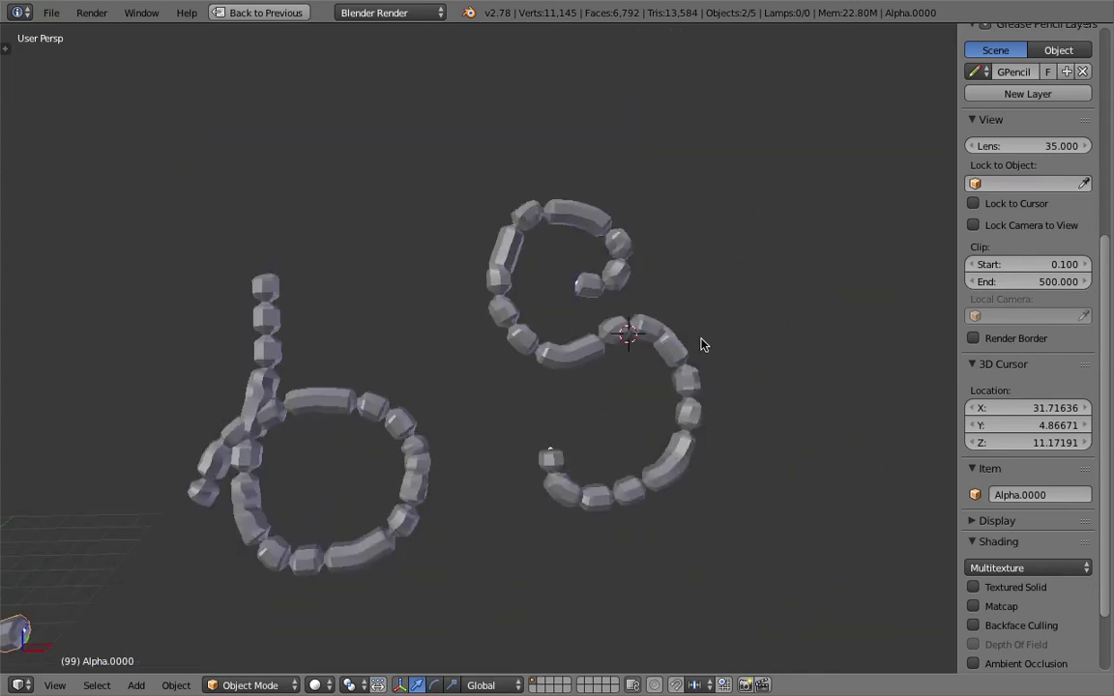
pyautogui.keyDown('shift'); pyautogui.moveTo(704, 345); pyautogui.dragTo(670, 341, button='middle'); pyautogui.keyUp('shift')
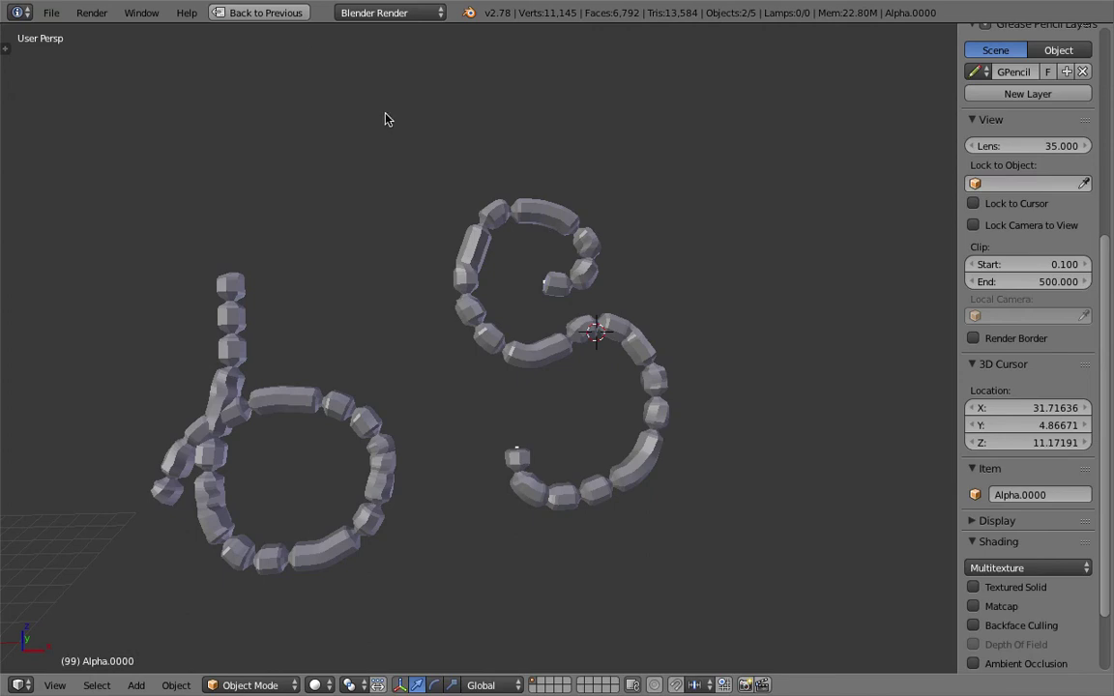
pyautogui.click(284, 14)
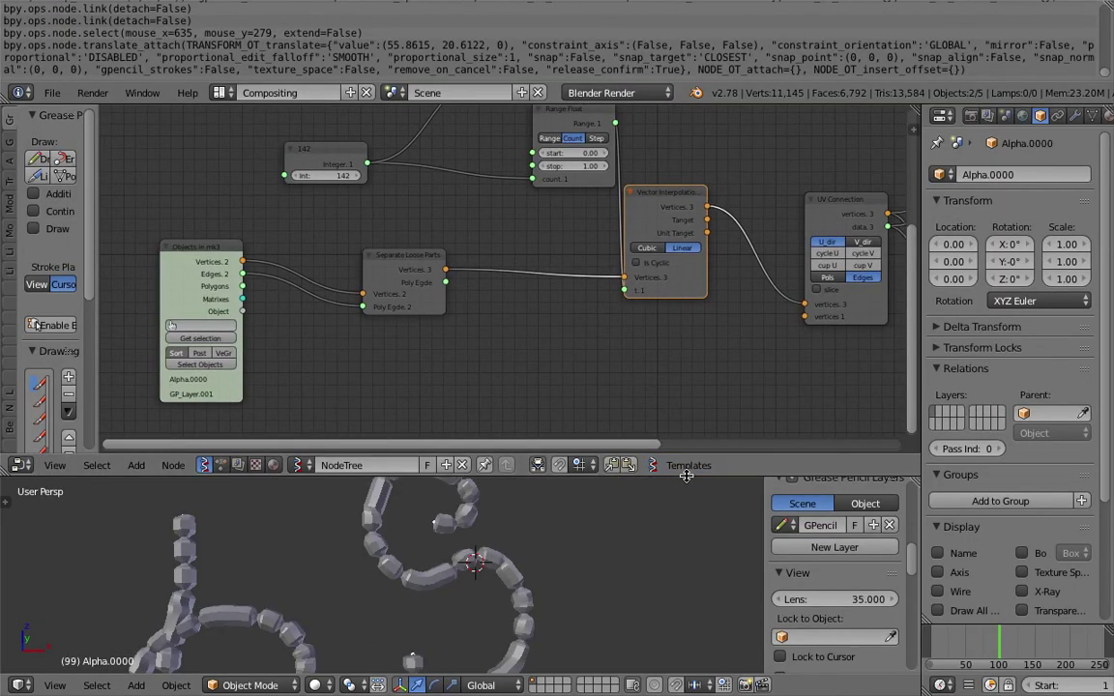
# Enlarge the 3D view, try Matcap shading on the chains and switch it off again
pyautogui.moveTo(685, 476); pyautogui.dragTo(686, 214)
pyautogui.scroll(-6, 839, 471)
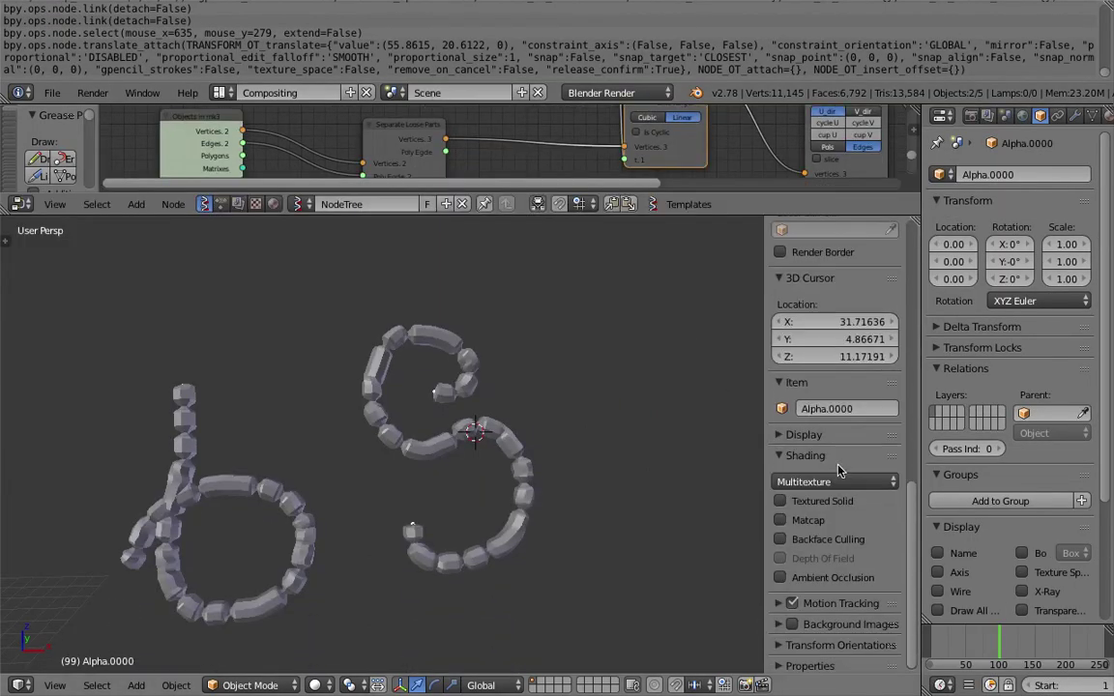
pyautogui.scroll(10, 839, 471)
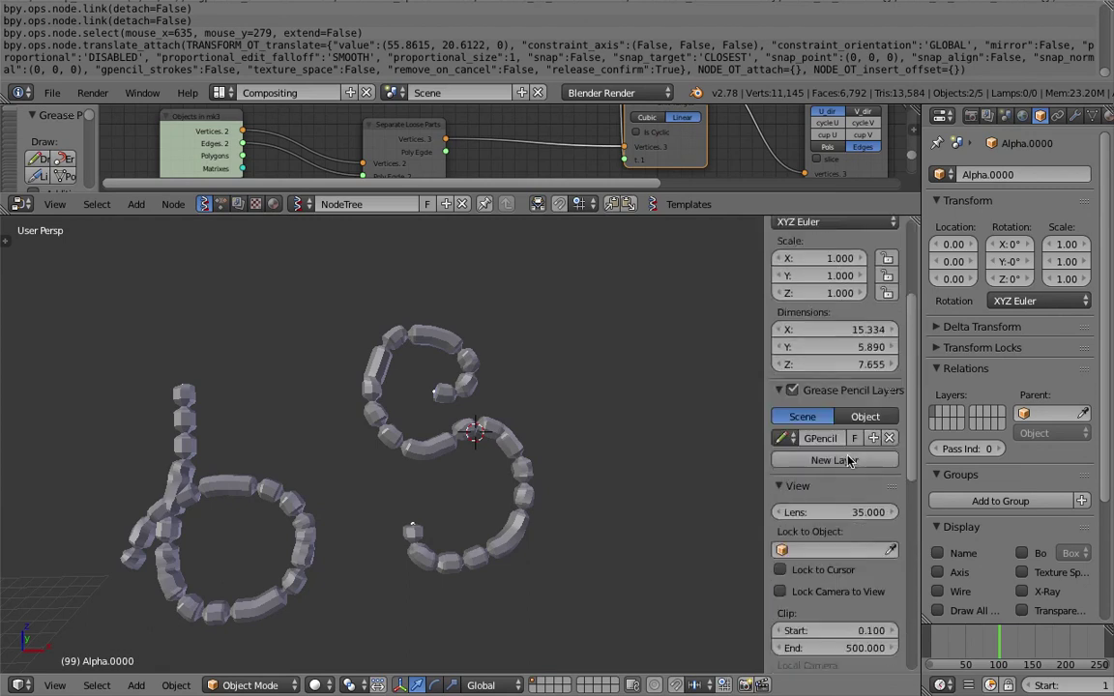
pyautogui.scroll(-8, 847, 462)
pyautogui.click(813, 435)
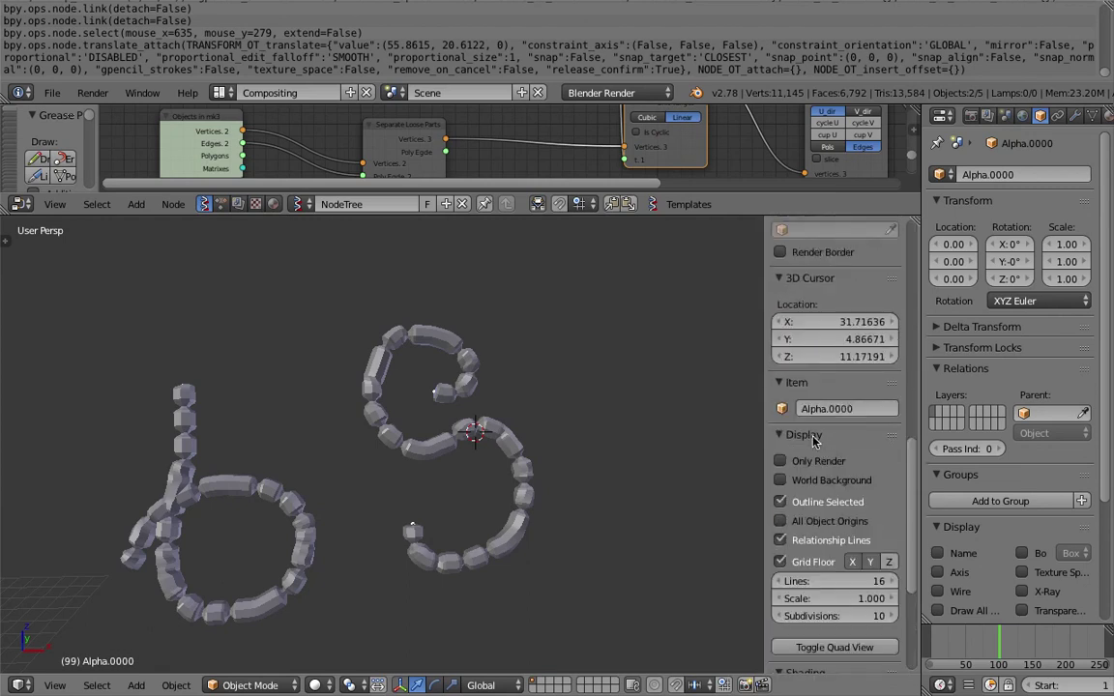
pyautogui.scroll(-6, 822, 501)
pyautogui.click(813, 518)
pyautogui.click(813, 517)
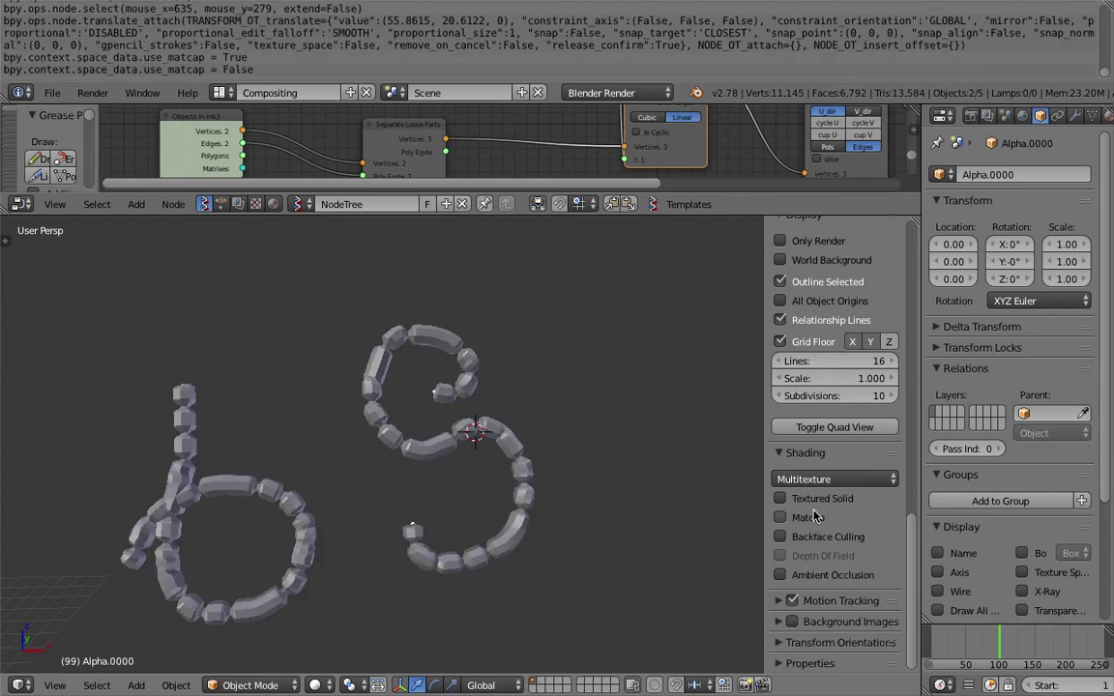
# Try Matcap shading on the sausage chains with the matte red, glossy red and pink matcaps, and switch Matcap off again
pyautogui.scroll(5, 814, 503)
pyautogui.scroll(-5, 812, 428)
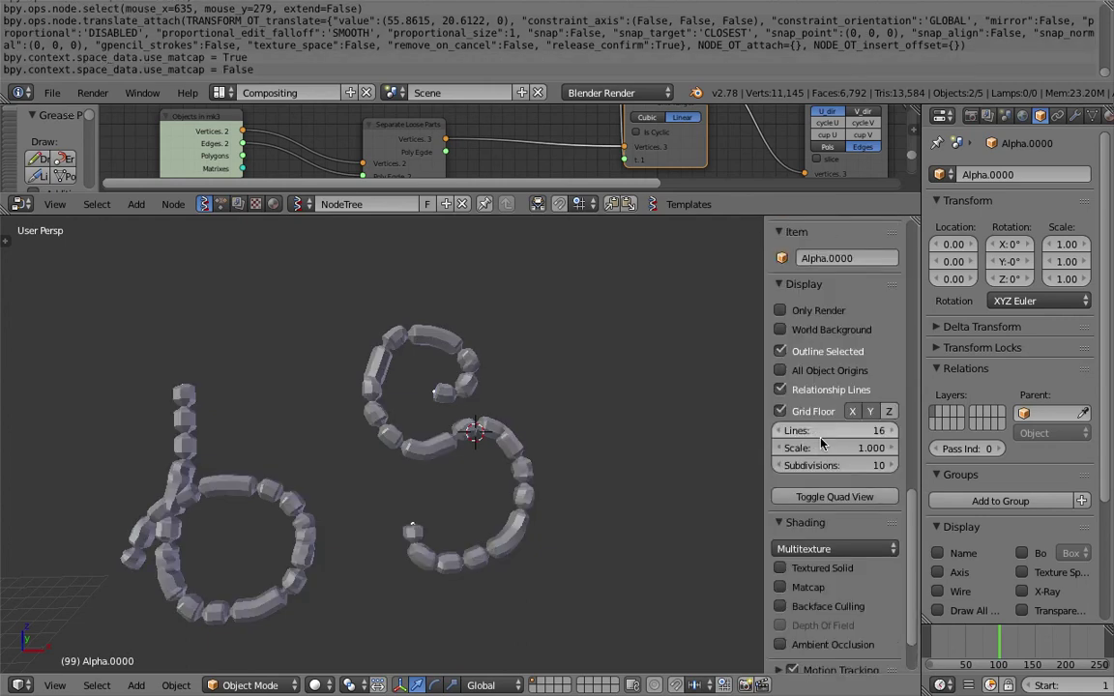
pyautogui.keyDown('shift'); pyautogui.moveTo(602, 444); pyautogui.dragTo(629, 416, button='middle'); pyautogui.keyUp('shift')
pyautogui.scroll(1, 616, 421)
pyautogui.click(779, 517)
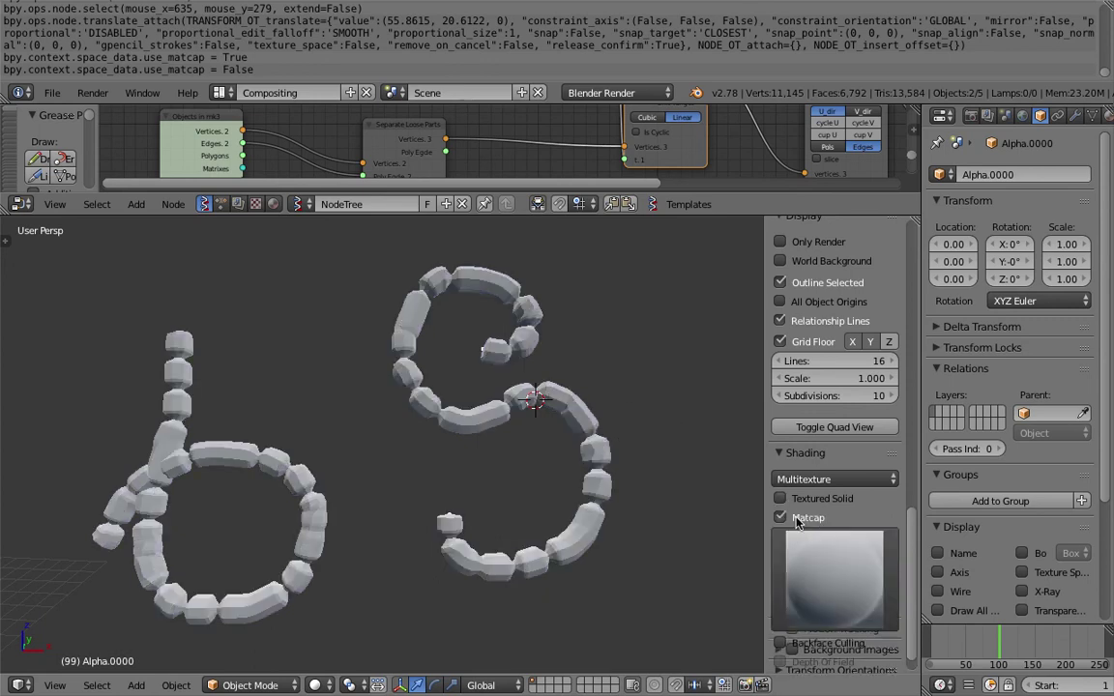
pyautogui.click(827, 581)
pyautogui.click(666, 316)
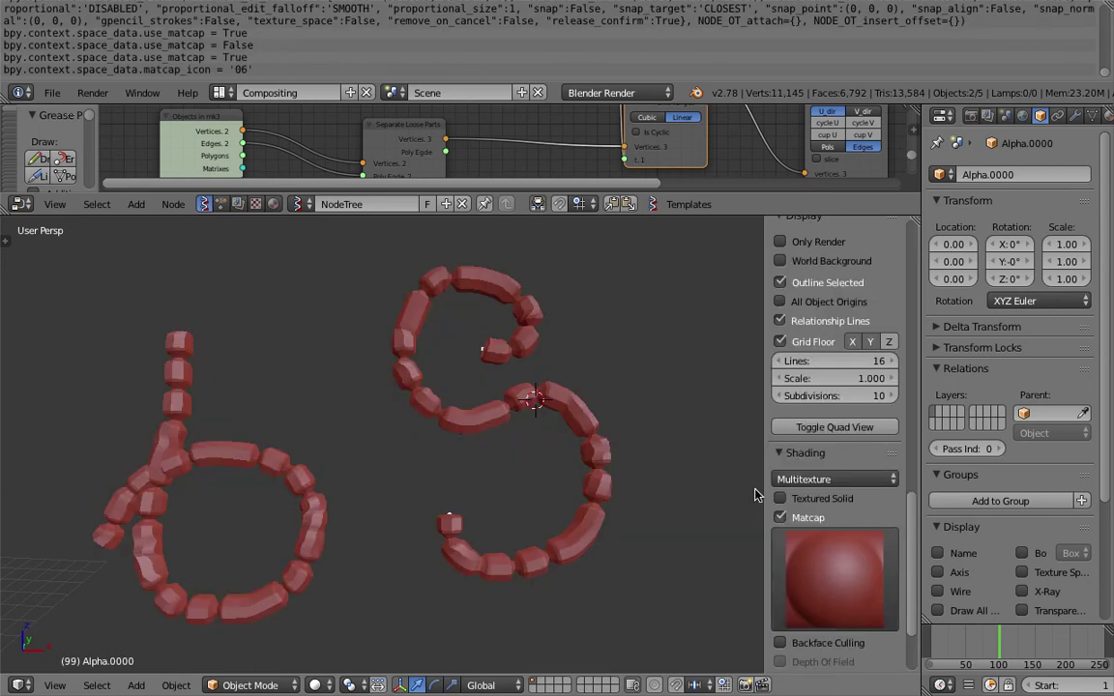
pyautogui.click(827, 579)
pyautogui.click(502, 392)
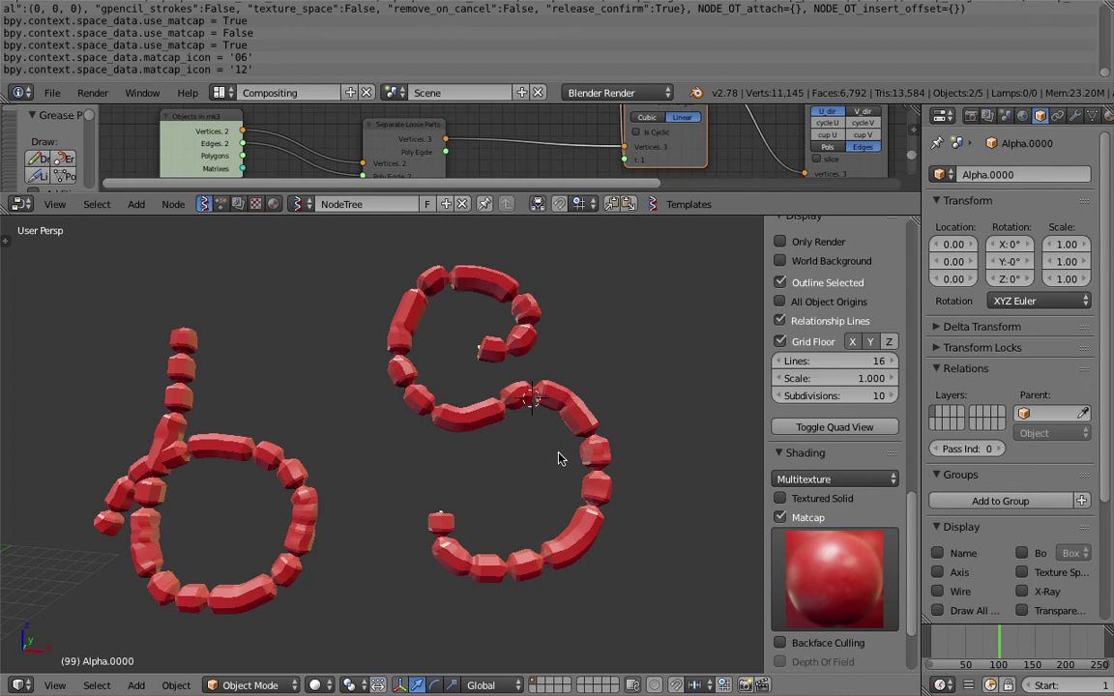
pyautogui.click(852, 561)
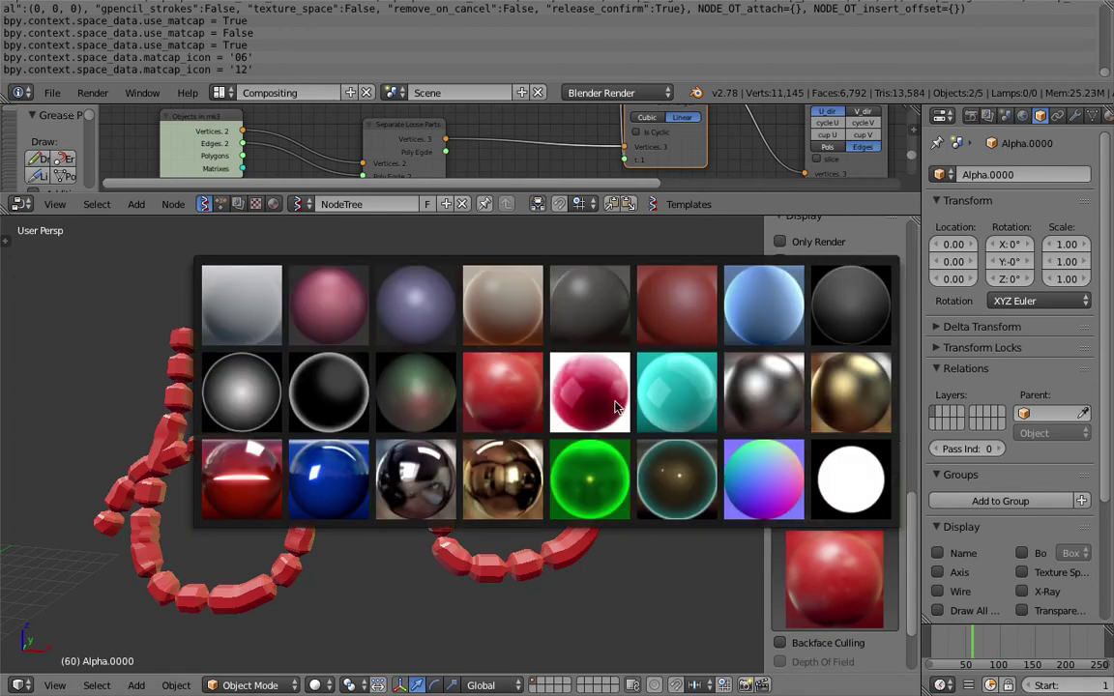
pyautogui.click(580, 387)
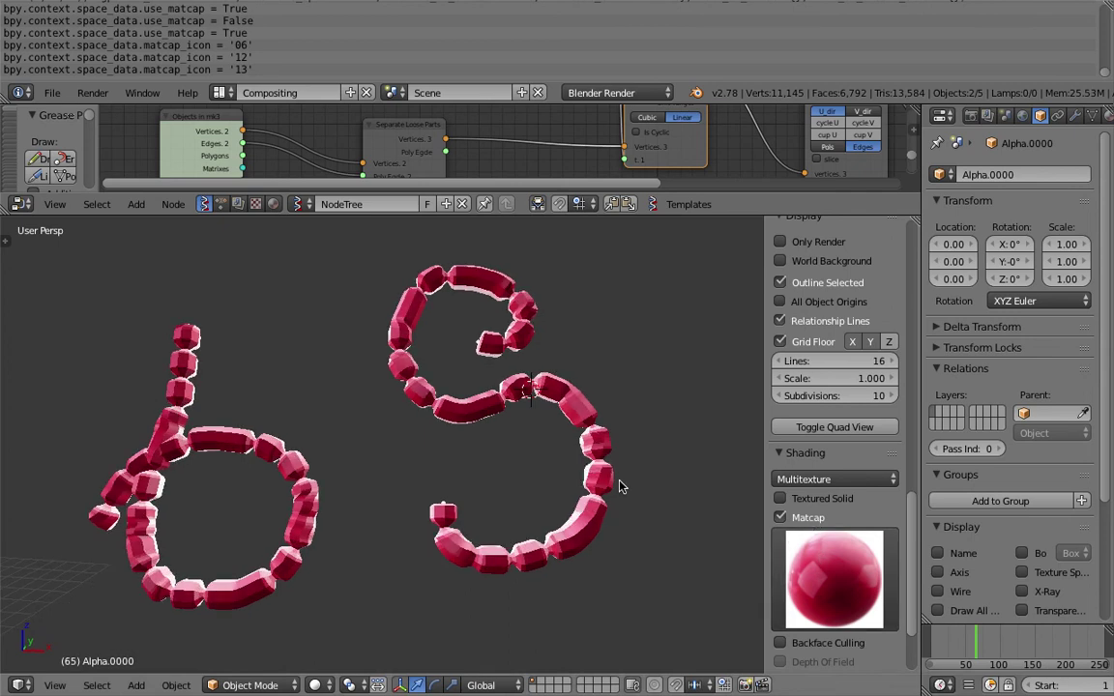
pyautogui.click(782, 519)
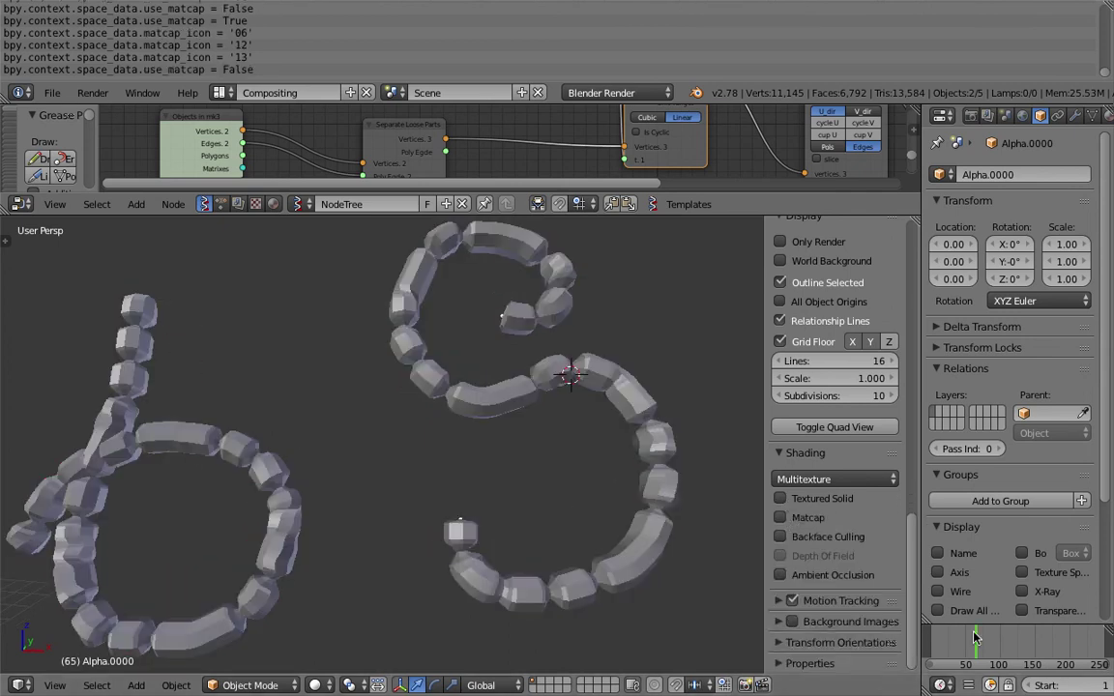
# Select the b and S chains individually and together to check that they are separate objects
pyautogui.scroll(-1, 587, 384)
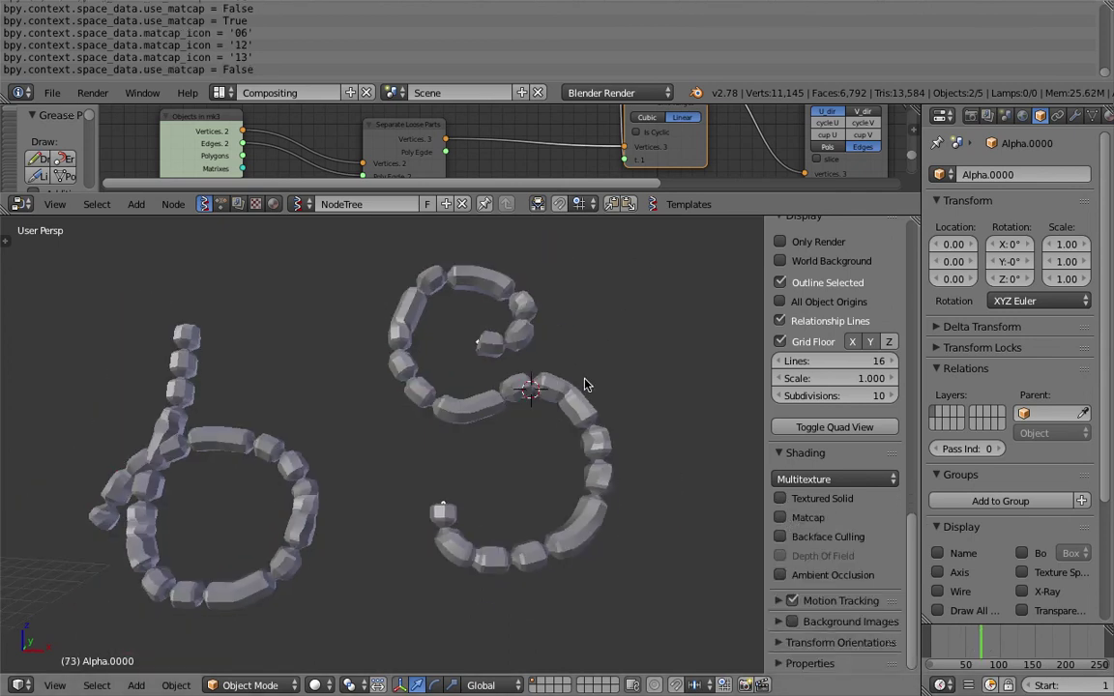
pyautogui.scroll(2, 497, 434)
pyautogui.keyDown('shift'); pyautogui.moveTo(304, 451); pyautogui.dragTo(439, 402, button='middle'); pyautogui.keyUp('shift')
pyautogui.rightClick(316, 392)
pyautogui.scroll(-3, 505, 418)
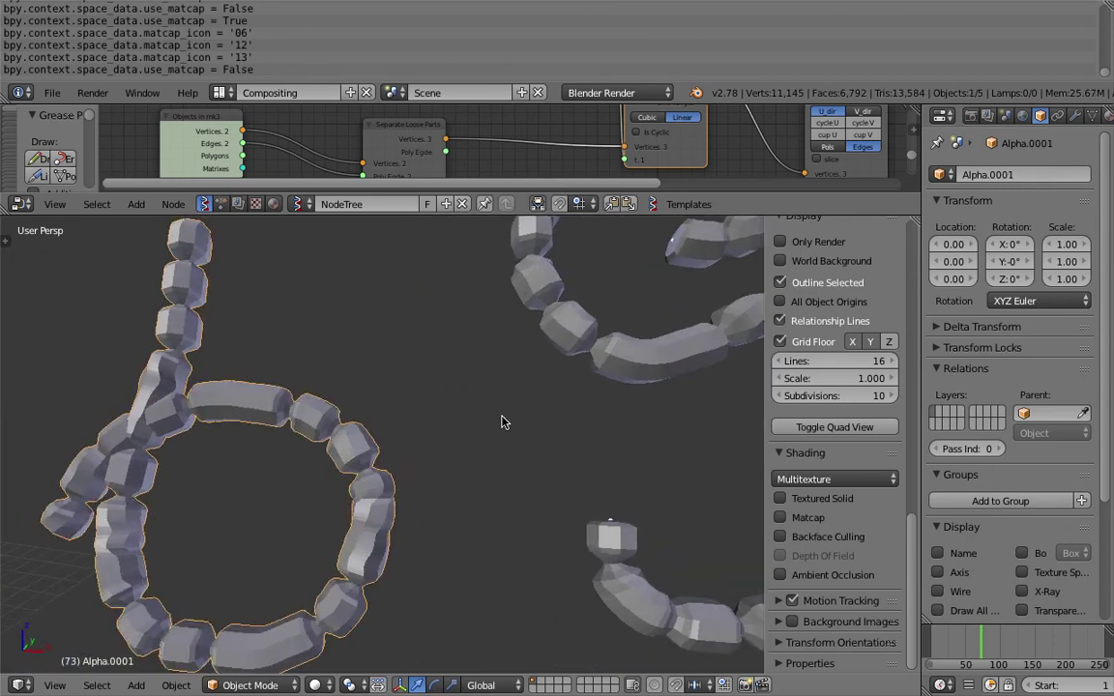
pyautogui.rightClick(470, 386)
pyautogui.rightClick(351, 416)
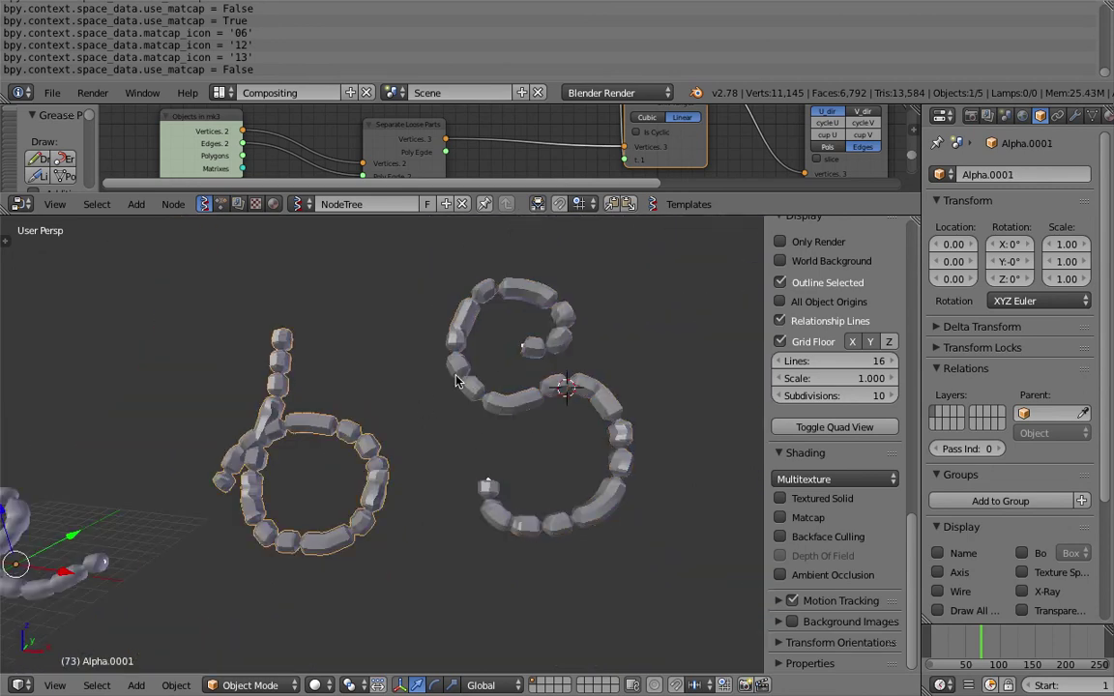
pyautogui.rightClick(453, 394)
pyautogui.keyDown('shift'); pyautogui.rightClick(362, 447); pyautogui.keyUp('shift')
pyautogui.scroll(3, 364, 413)
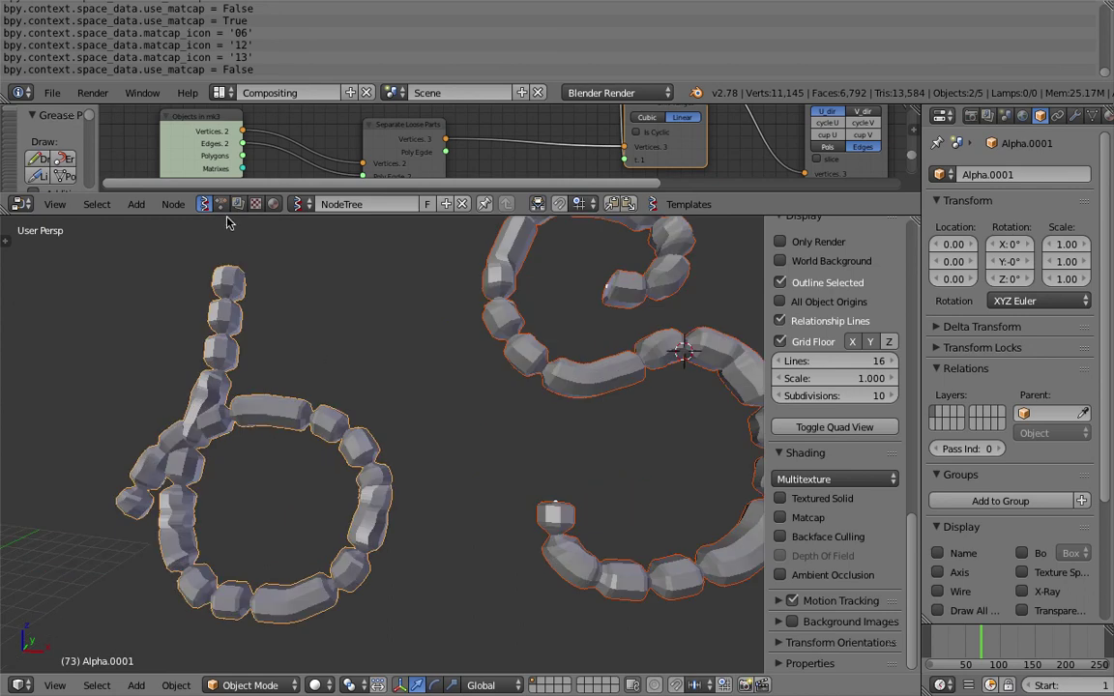
# Enable Smooth Shading in the Skin modifier of the b chain and of the S chain
pyautogui.moveTo(448, 345); pyautogui.dragTo(437, 369, button='middle')
pyautogui.rightClick(319, 369)
pyautogui.click(1074, 115)
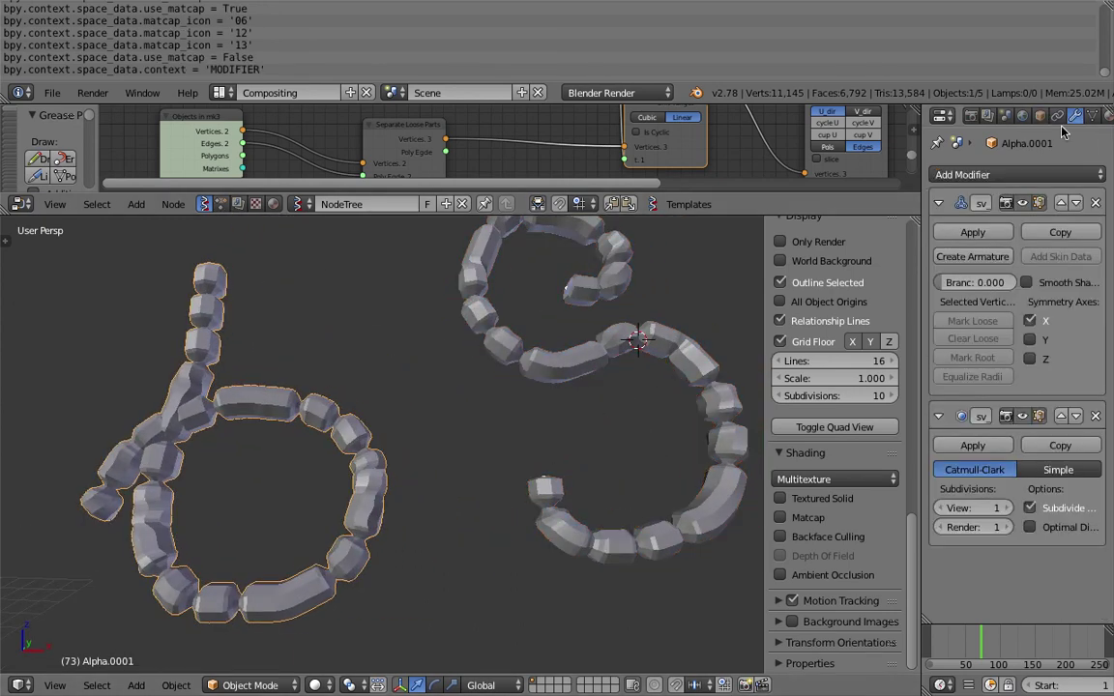
pyautogui.click(1027, 282)
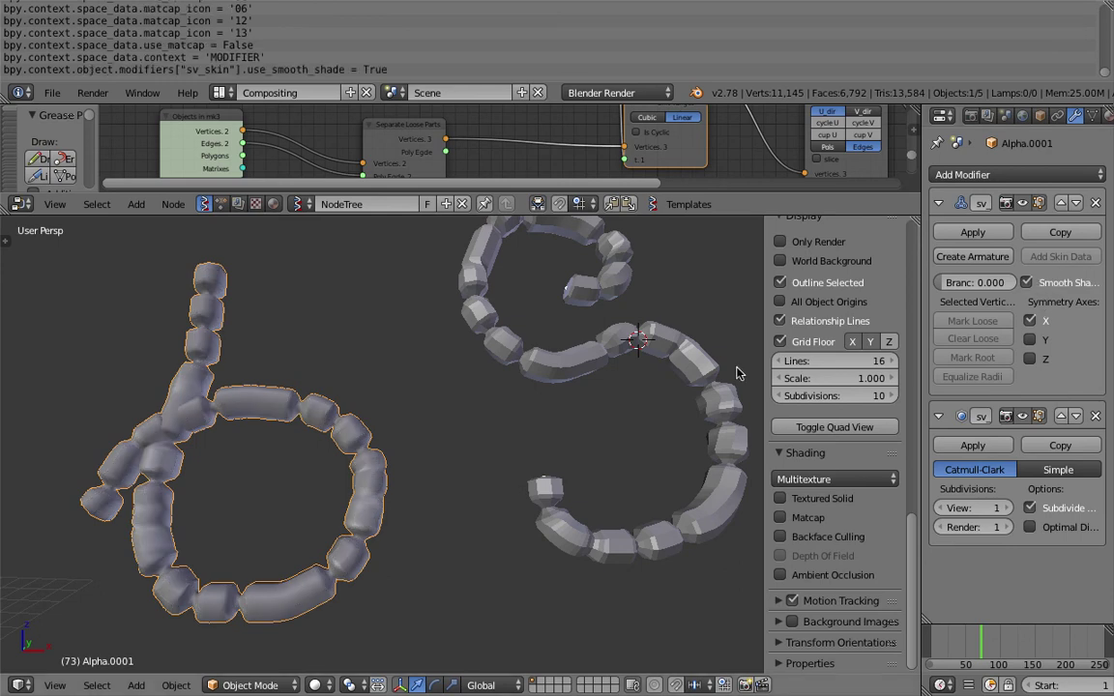
pyautogui.rightClick(664, 332)
pyautogui.click(1026, 283)
pyautogui.moveTo(629, 353); pyautogui.dragTo(595, 358, button='middle')
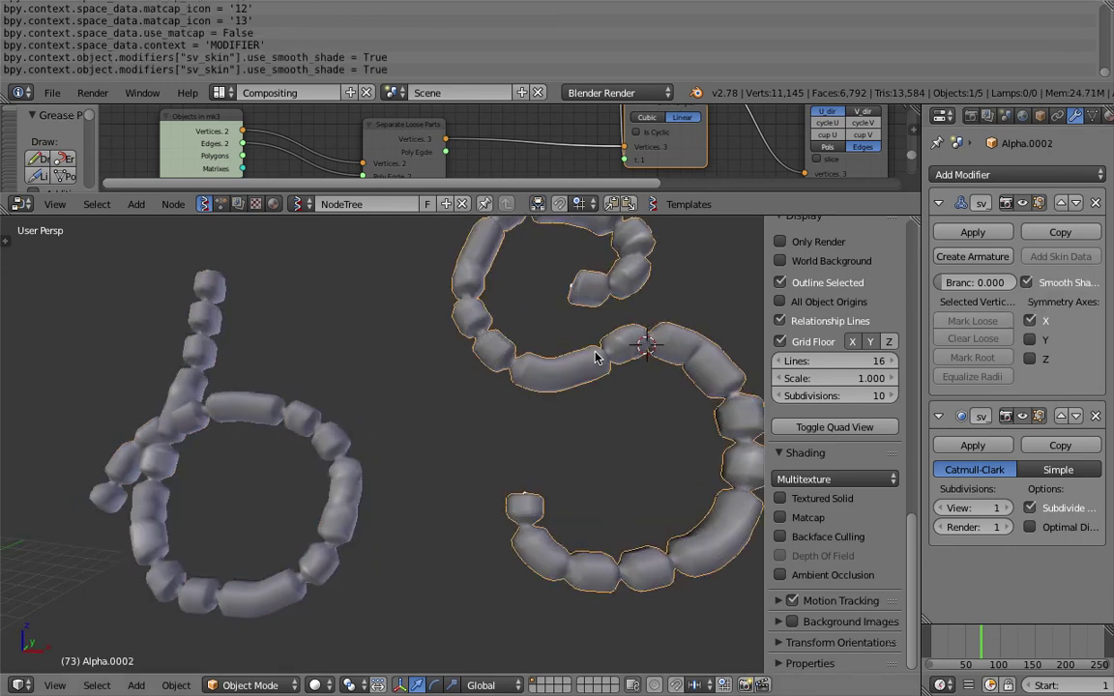
pyautogui.hotkey('ctrl', 'Up')
pyautogui.hotkey('ctrl', 'Up')
# Turn Matcap shading on, compare the matte red and glossy red matcaps, and settle on matte red matcap 06
pyautogui.scroll(-5, 841, 523)
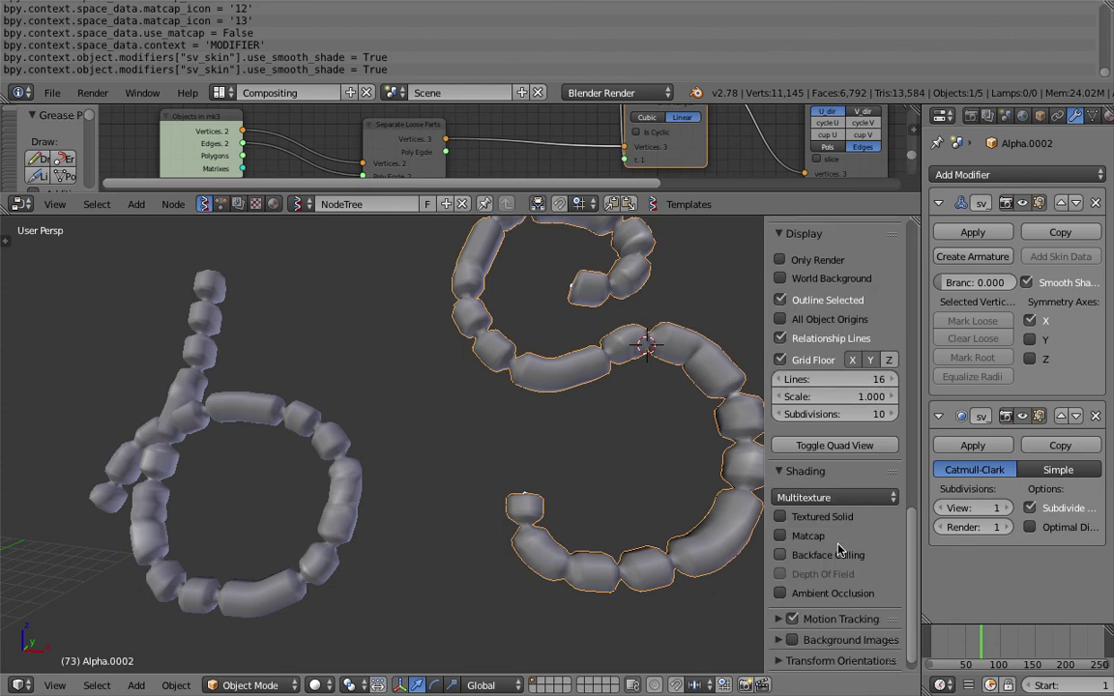
pyautogui.click(809, 517)
pyautogui.click(828, 558)
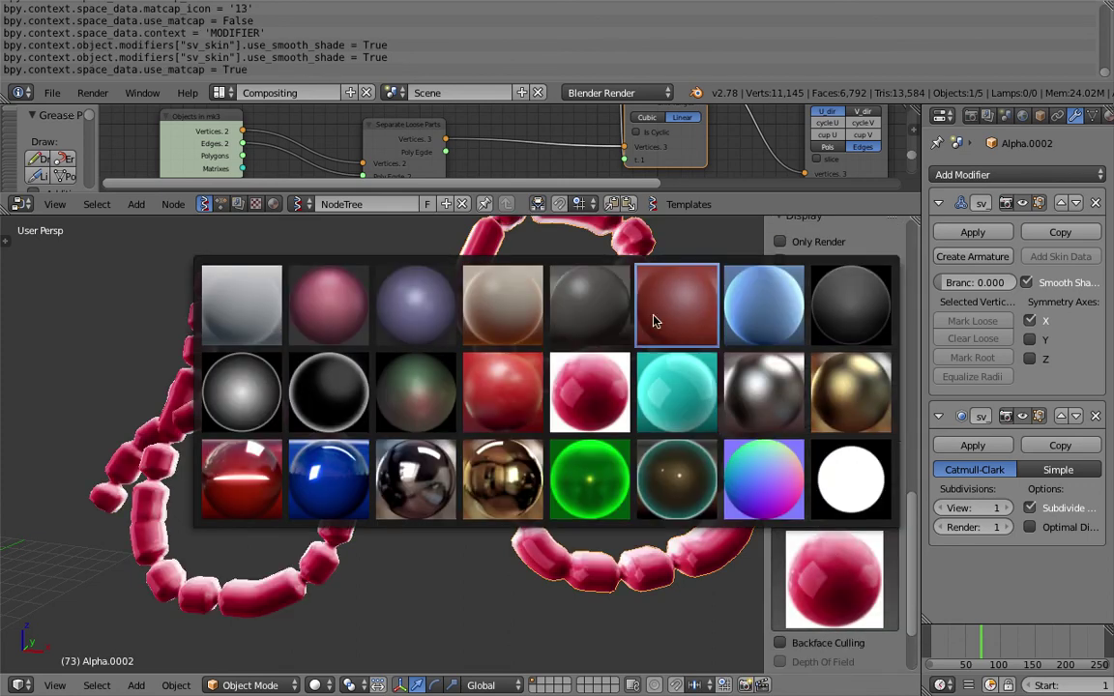
pyautogui.click(612, 275)
pyautogui.click(799, 553)
pyautogui.click(495, 391)
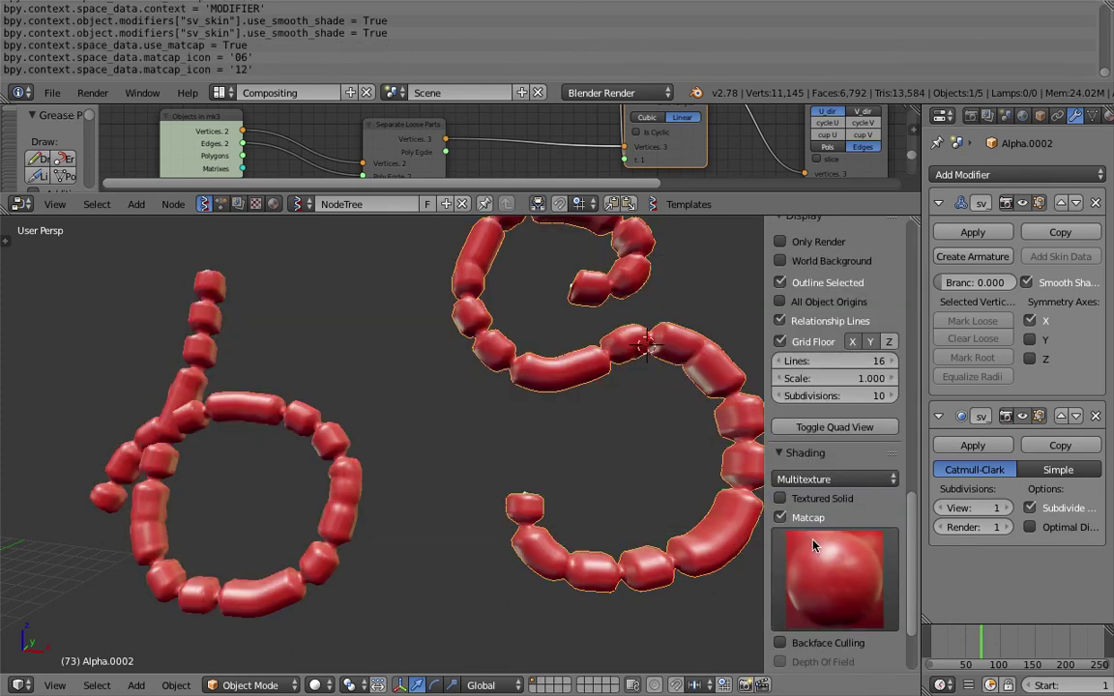
pyautogui.click(839, 581)
pyautogui.click(637, 304)
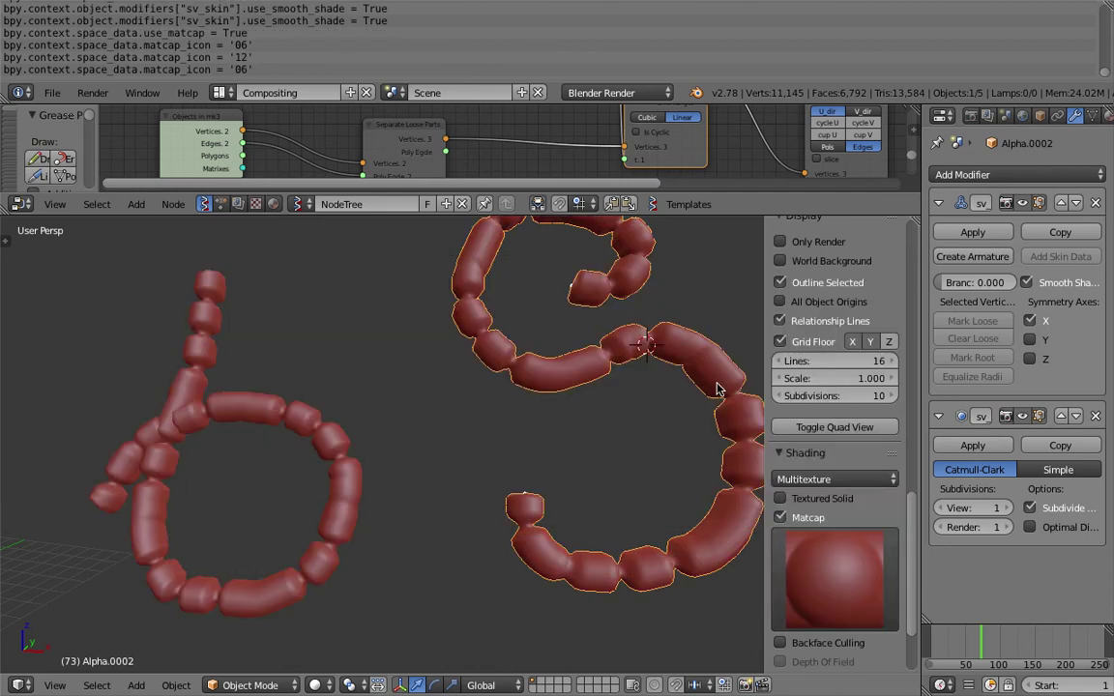
# Enlarge the 3D view around both chains with its properties sidebar hidden, and deselect all objects
pyautogui.press('n')
pyautogui.scroll(-2, 780, 431)
pyautogui.scroll(2, 782, 435)
pyautogui.moveTo(781, 435); pyautogui.dragTo(784, 465, button='middle')
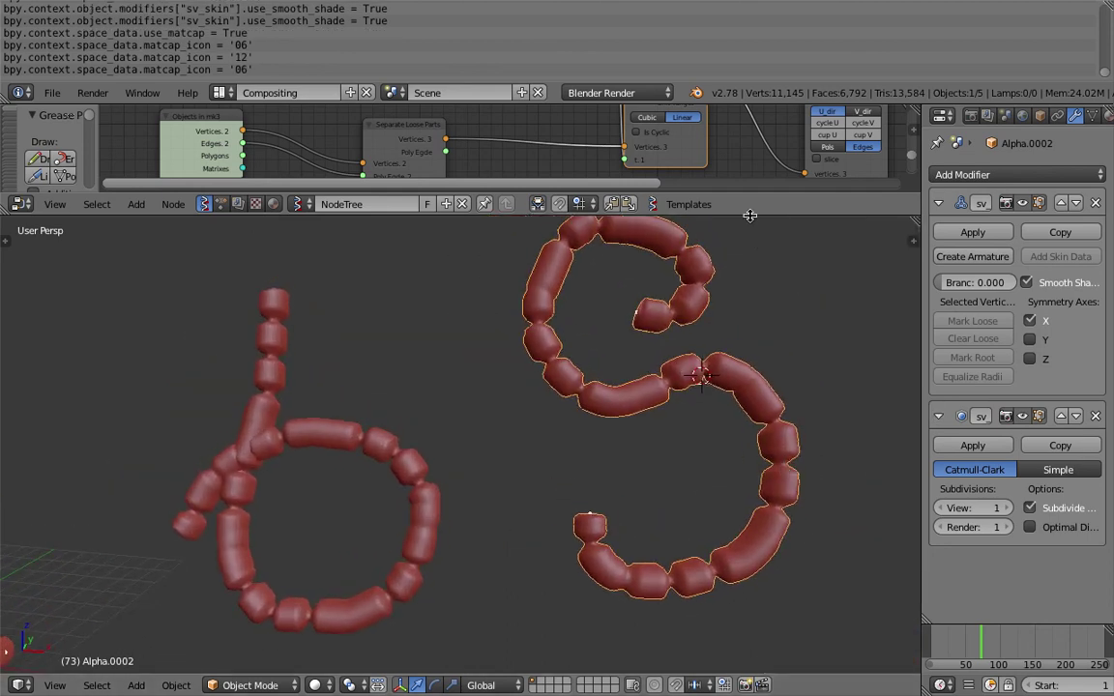
pyautogui.moveTo(749, 216); pyautogui.dragTo(747, 125)
pyautogui.keyDown('shift'); pyautogui.moveTo(746, 226); pyautogui.dragTo(745, 242, button='middle'); pyautogui.keyUp('shift')
pyautogui.press('a')
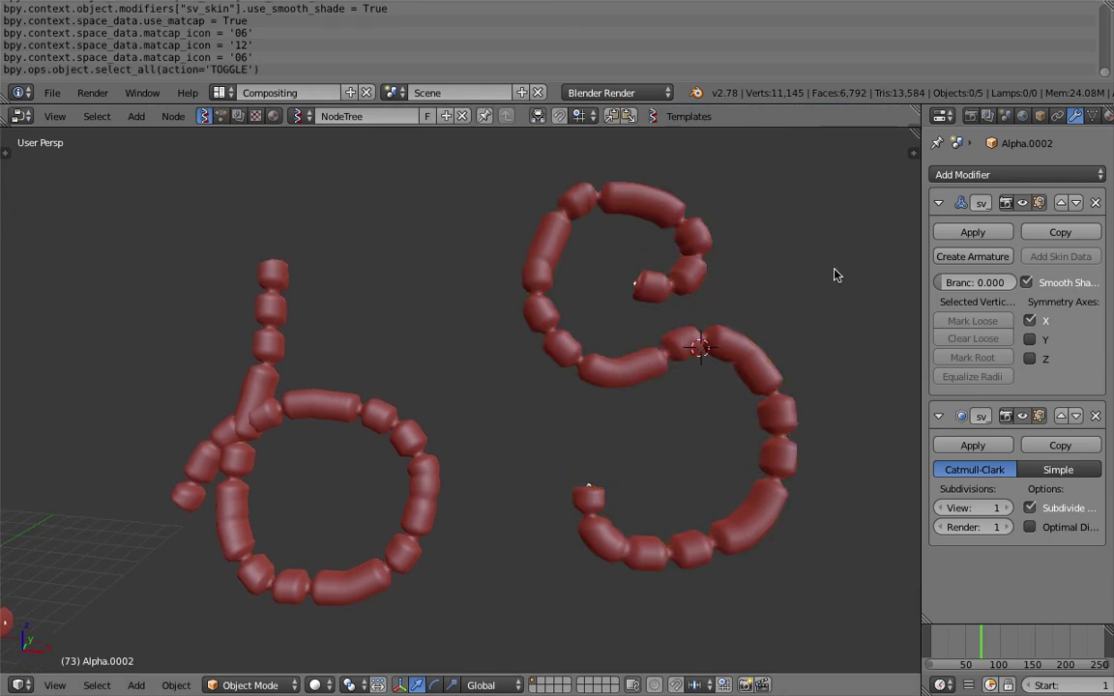